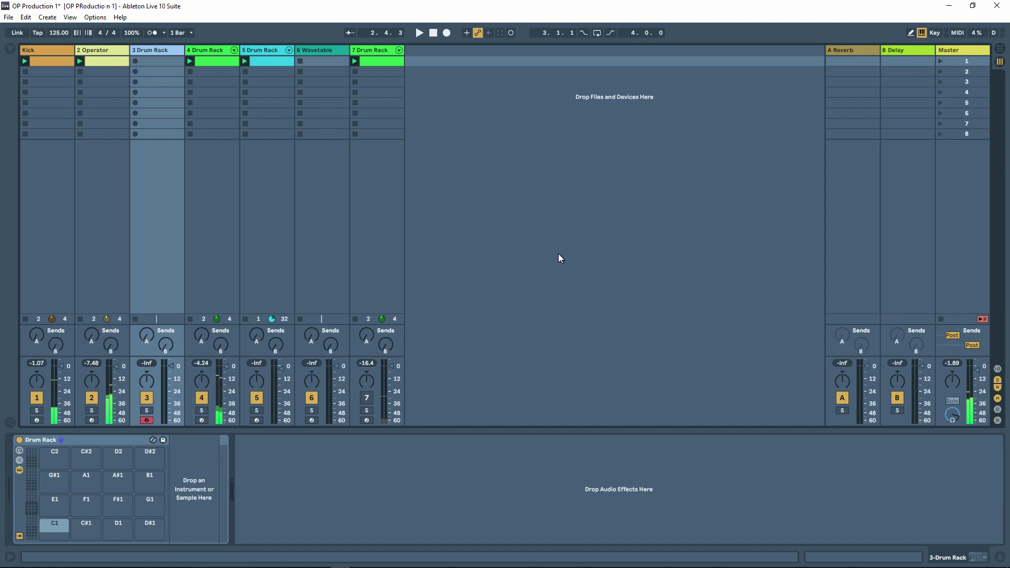
Audition the 2 Operator track in solo, then return it to the full mix.
click(92, 409)
key(space)
click(92, 409)
key(space)
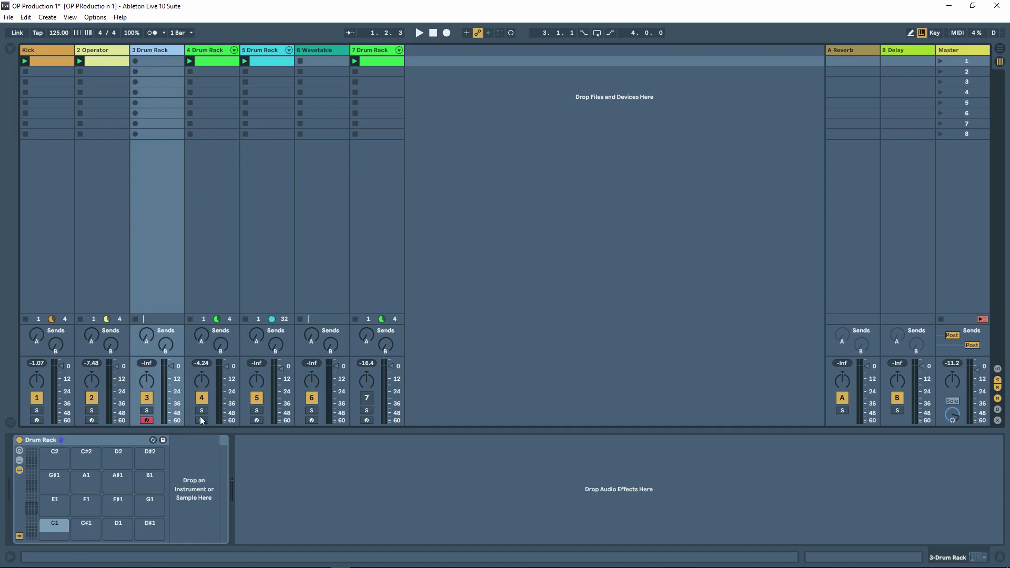
Solo the 4 Drum Rack track, play it, and examine the left and right times of its Delay effect.
click(212, 53)
click(203, 409)
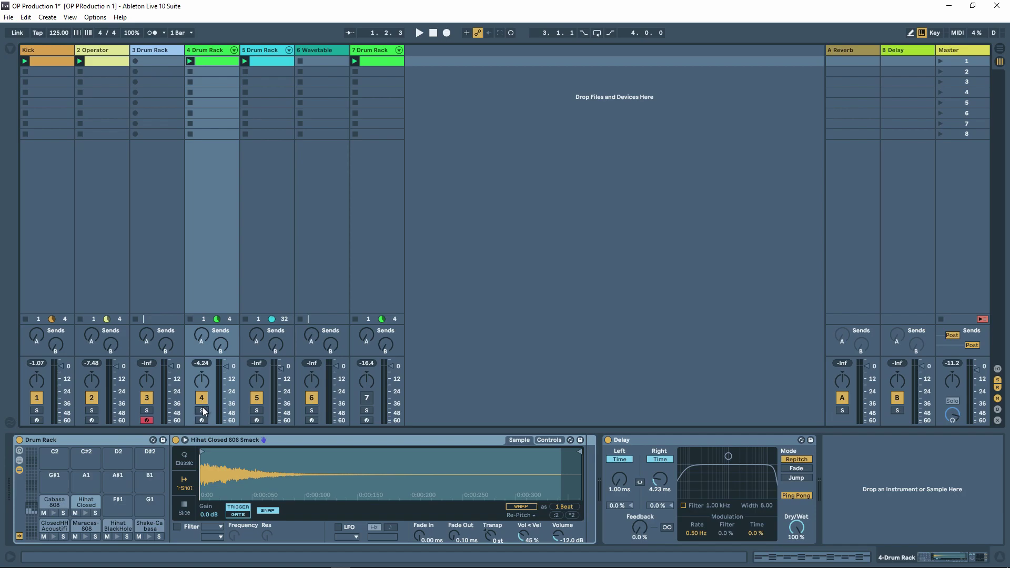
key(space)
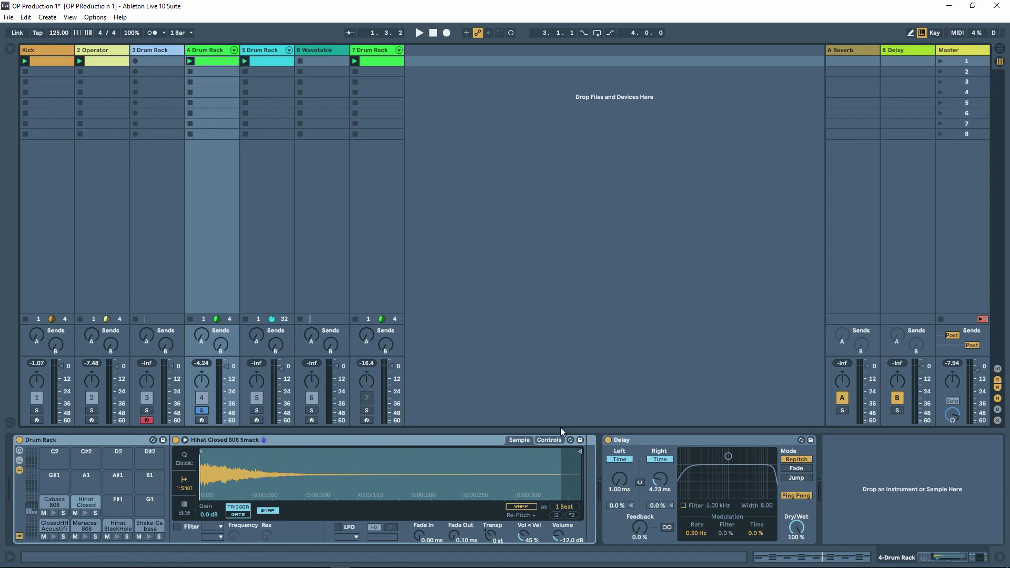
click(628, 440)
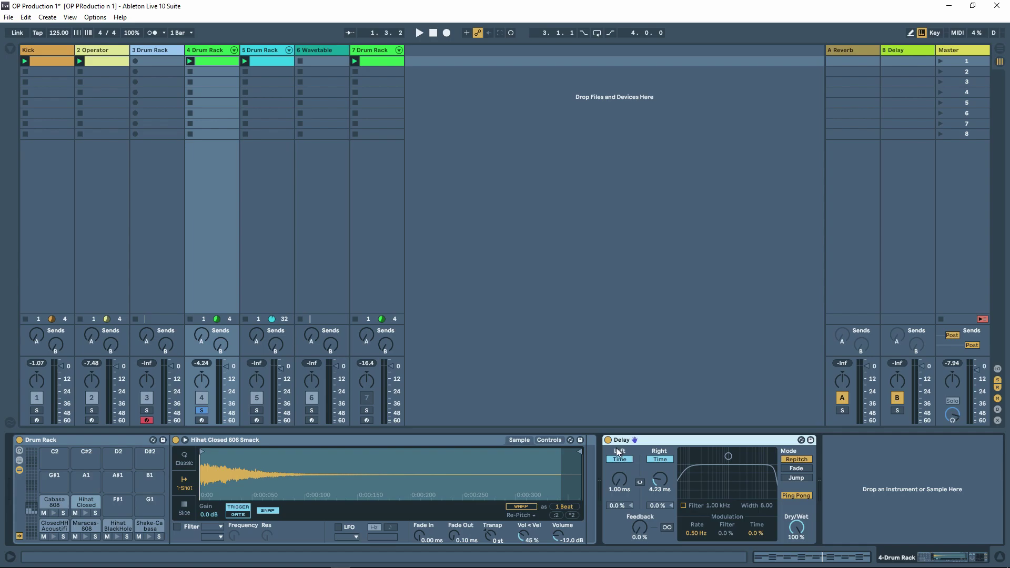
click(619, 480)
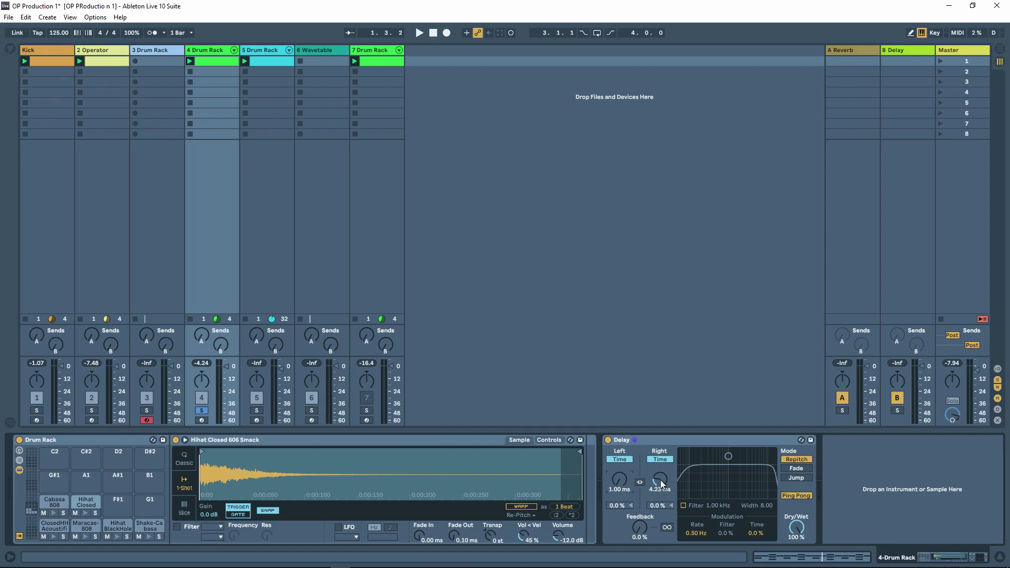
Compare the soloed hi-hat track during playback with its Delay effect bypassed and active, leaving the effect active.
click(608, 440)
key(space)
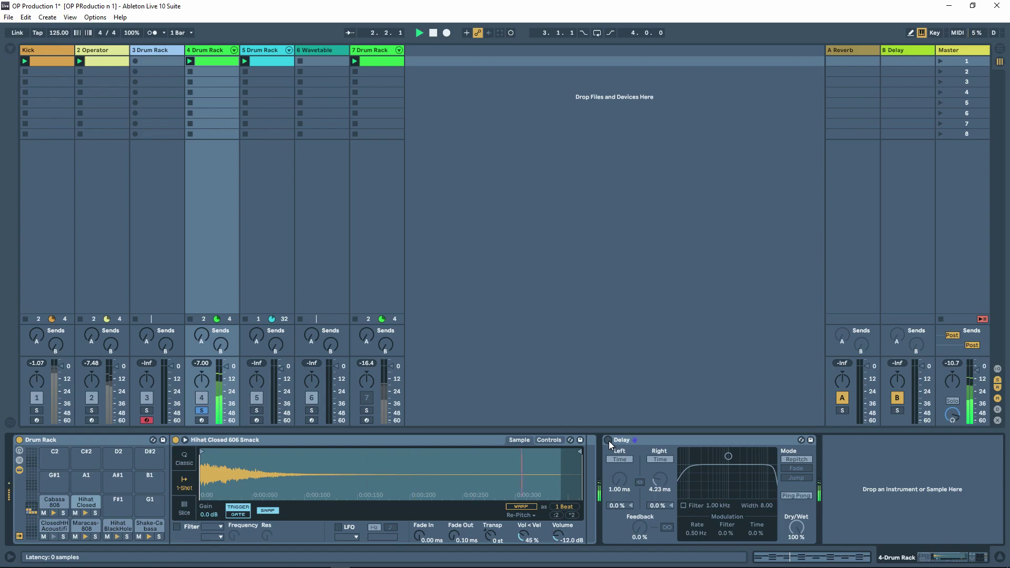
click(609, 441)
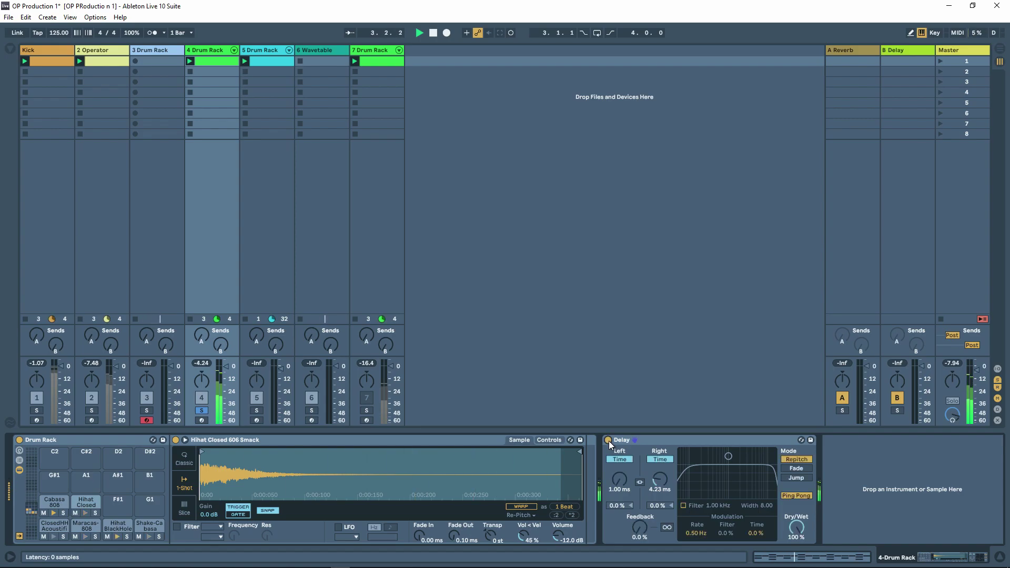
click(608, 441)
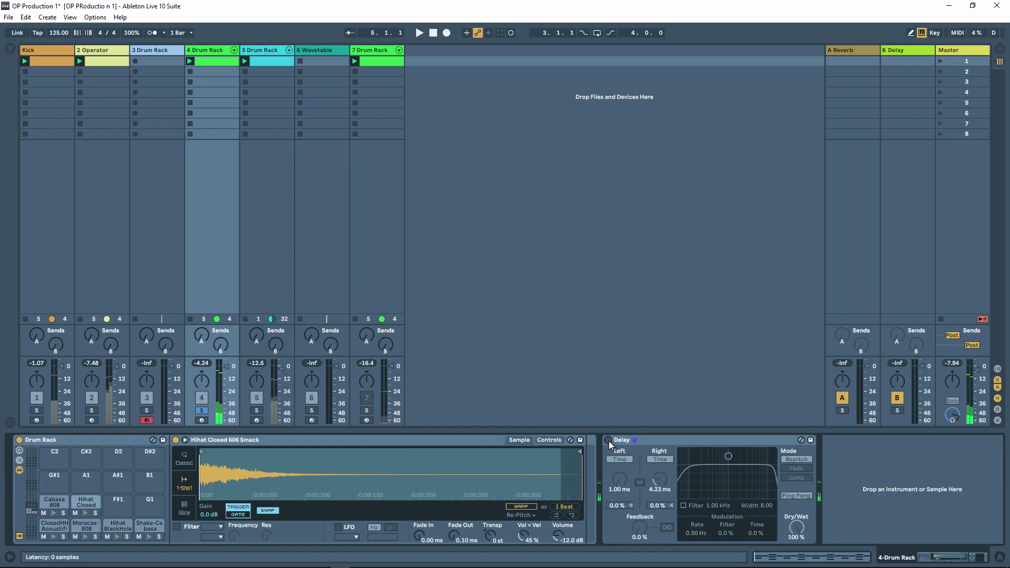
click(609, 441)
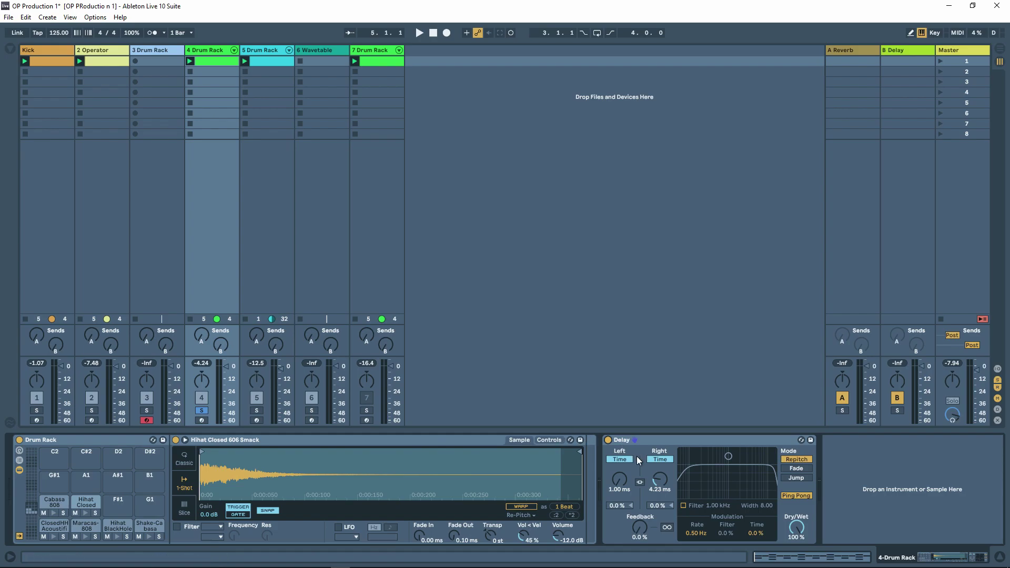
Turn off the Delay's Ping Pong mode and compare the soloed track with the Delay bypassed and active.
click(797, 495)
key(space)
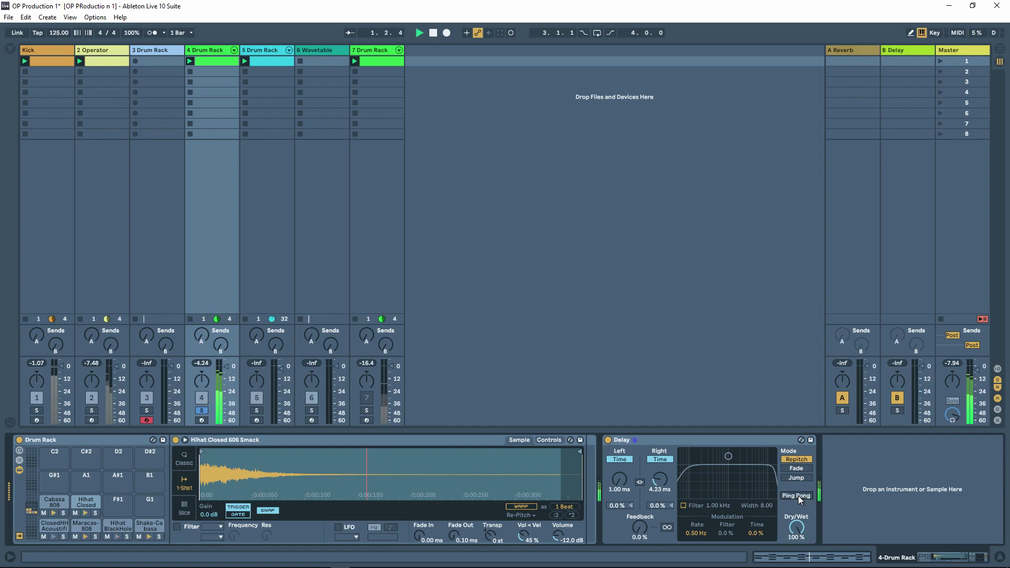
click(608, 440)
click(609, 440)
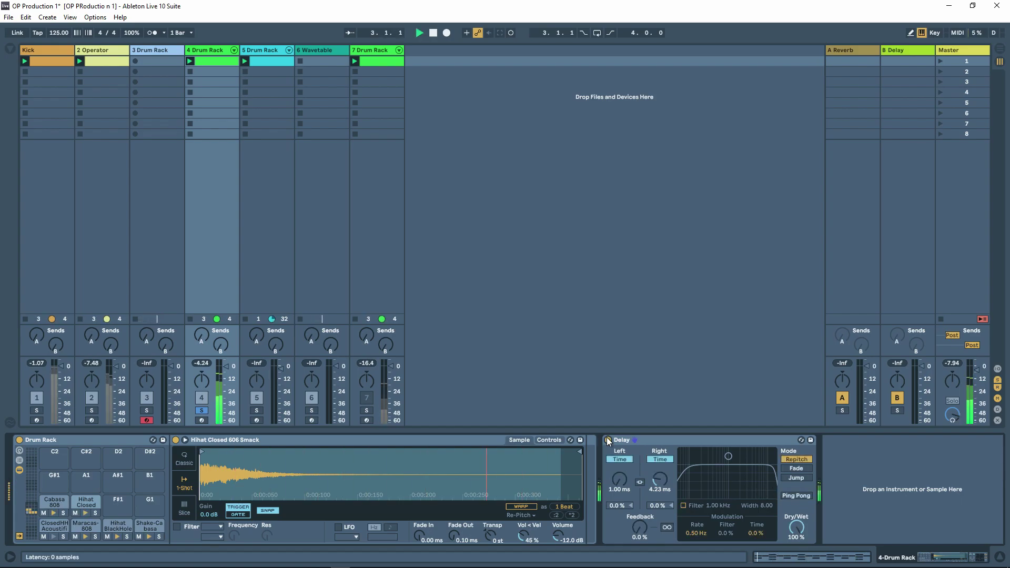
click(787, 495)
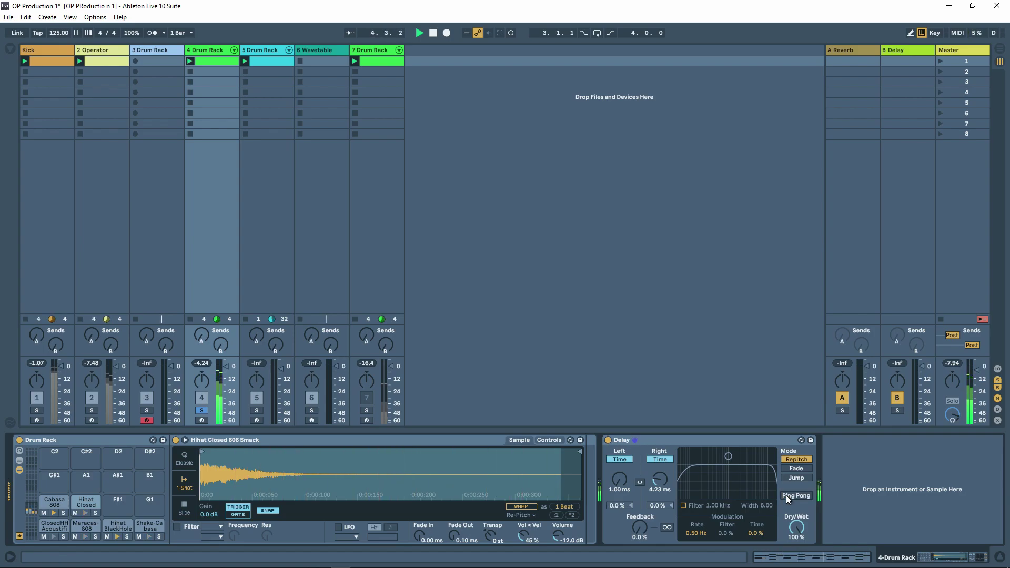
key(space)
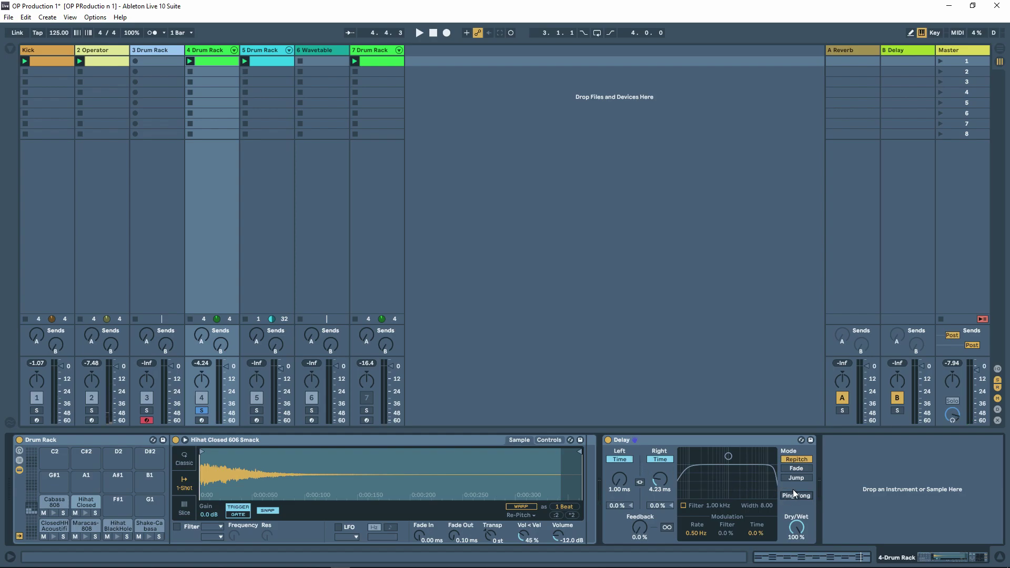
click(610, 441)
key(space)
click(609, 441)
key(space)
Un-maximize the Ableton Live window, view the DIGICheck Global Record meters, and return to Live.
click(973, 6)
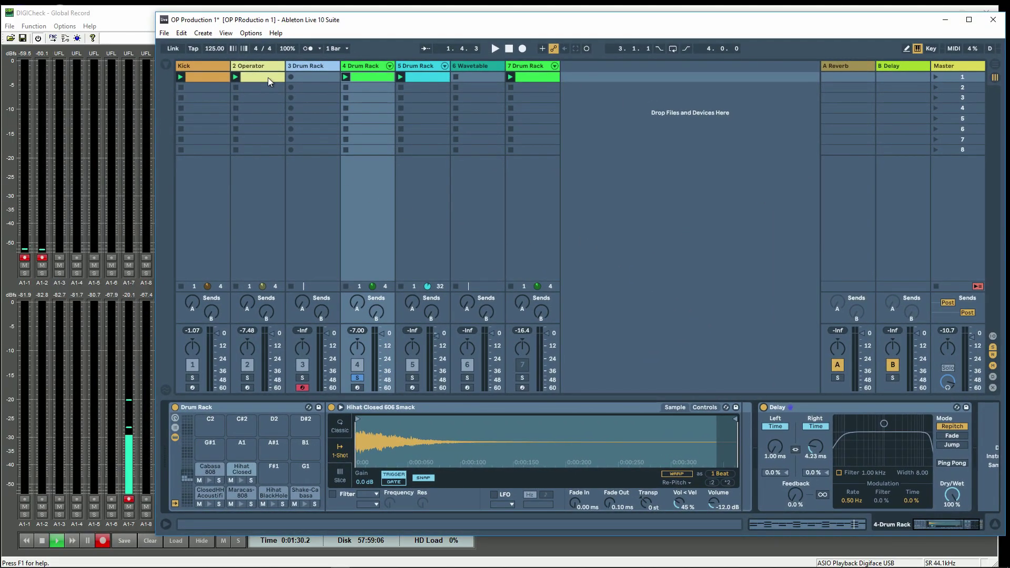
click(140, 21)
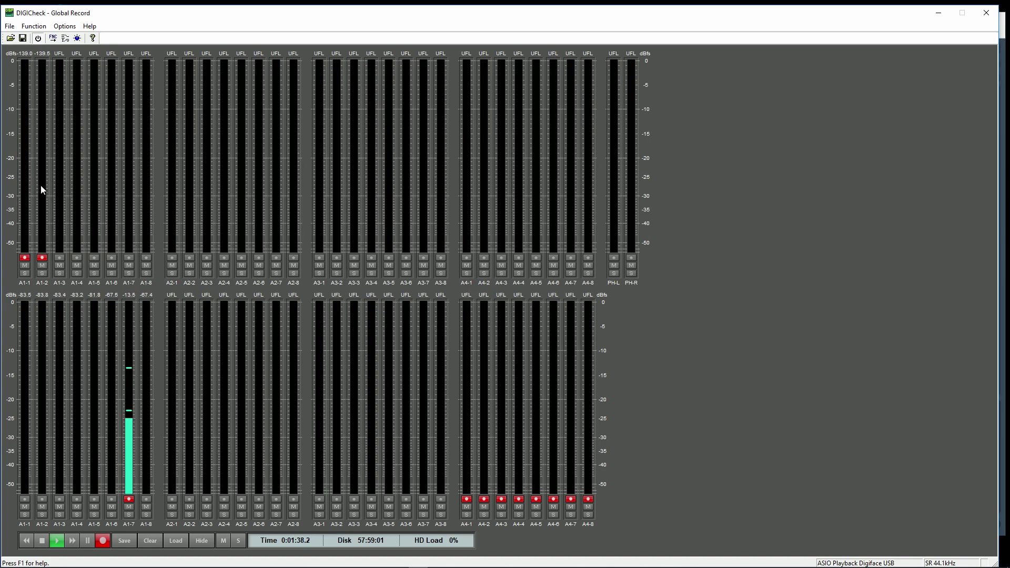
click(342, 562)
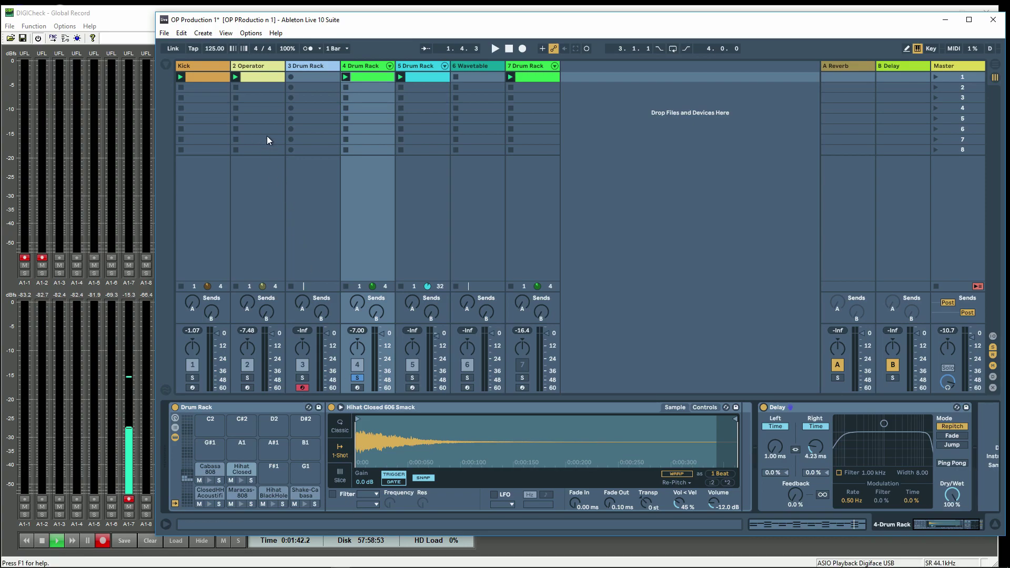
Open the audio preferences and review the available driver types, keeping ASIO selected.
key(ctrl+comma)
click(167, 35)
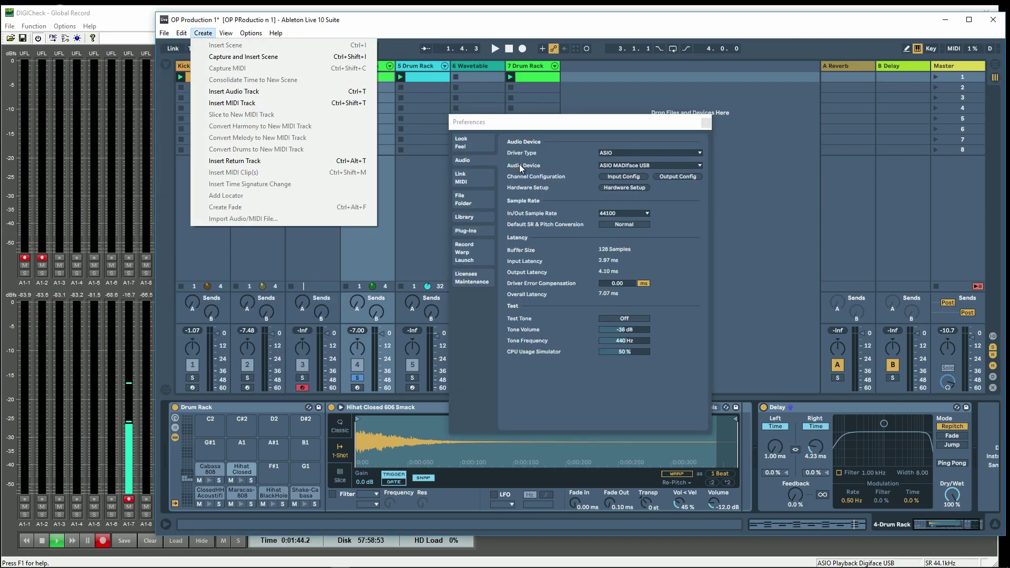
click(563, 127)
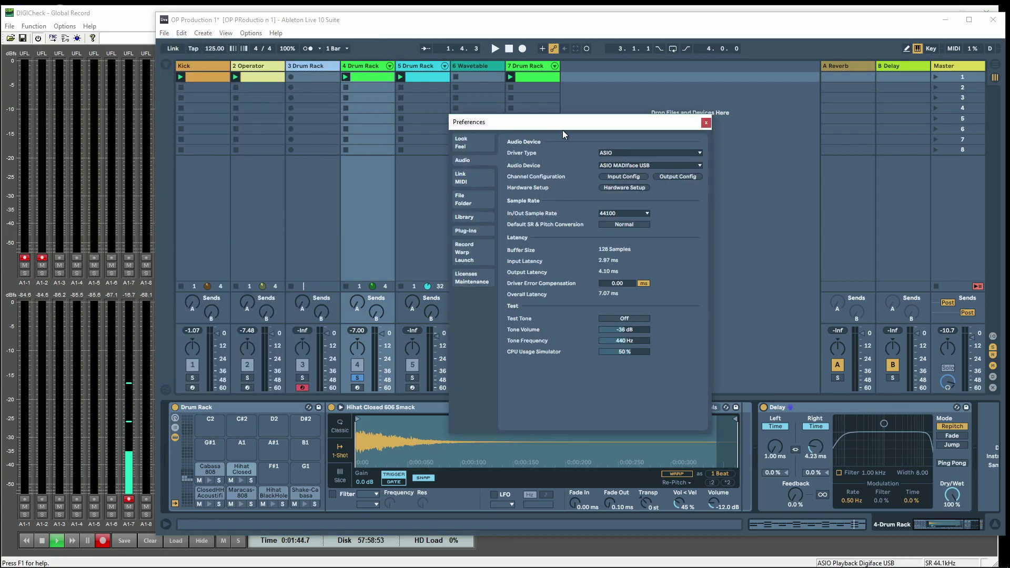
click(609, 154)
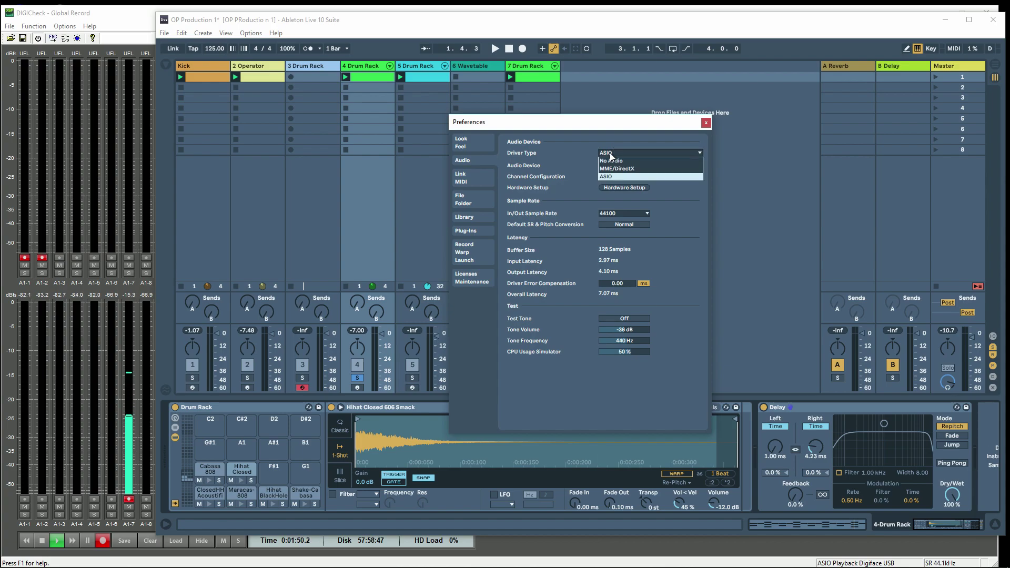
click(596, 139)
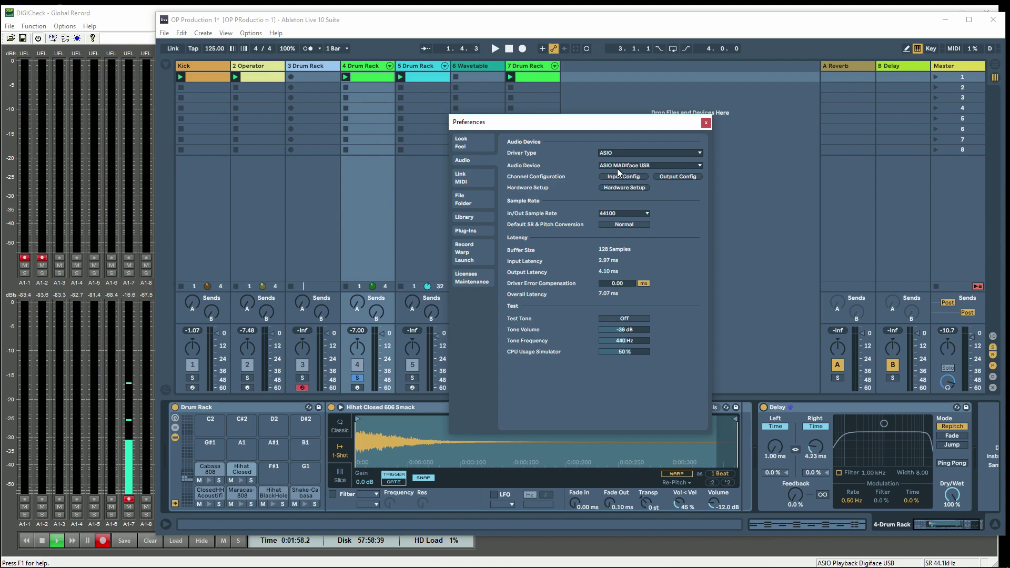
Examine the DIGICheck level meters for A1-1 and A1-2 during Live playback, then return to Live.
click(229, 240)
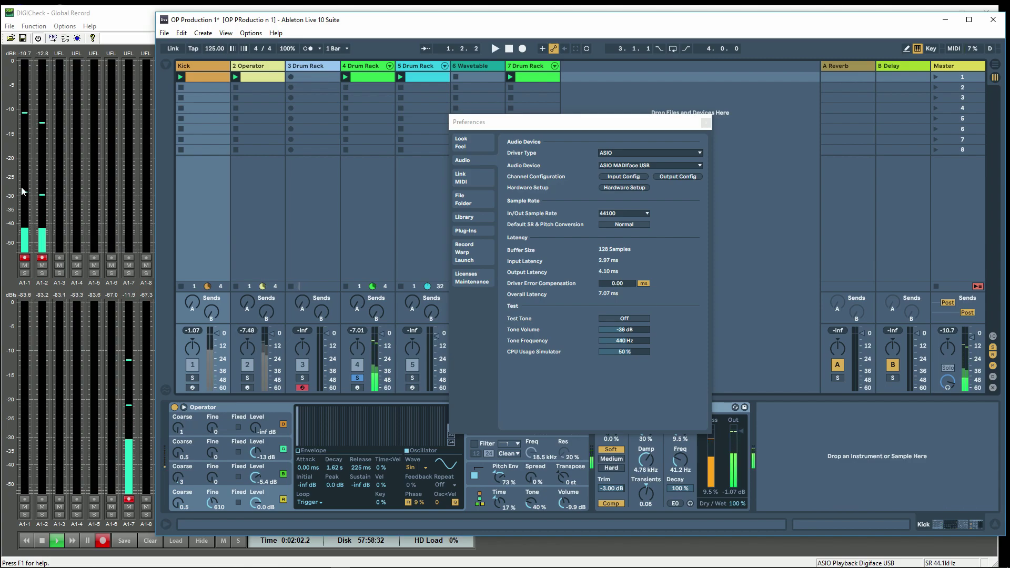
click(20, 530)
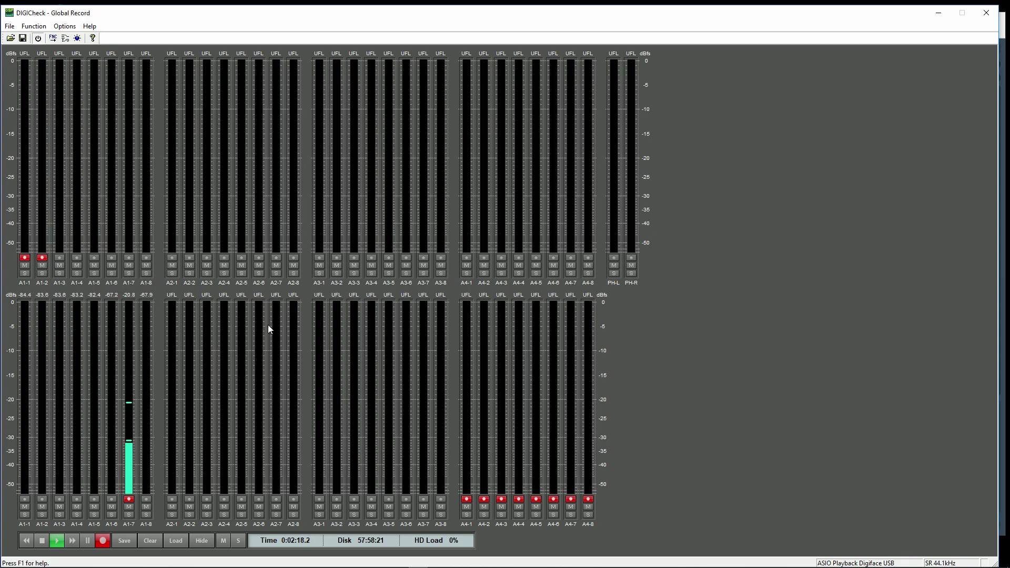
click(341, 559)
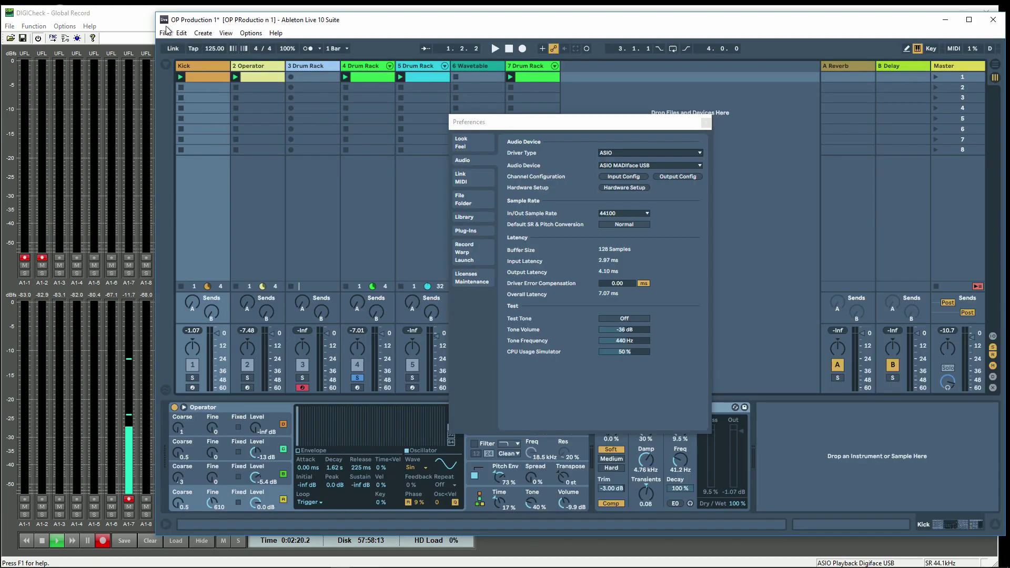
Close the preferences and move and enlarge the Live window to fill the screen.
drag(153, 11, 1, 1)
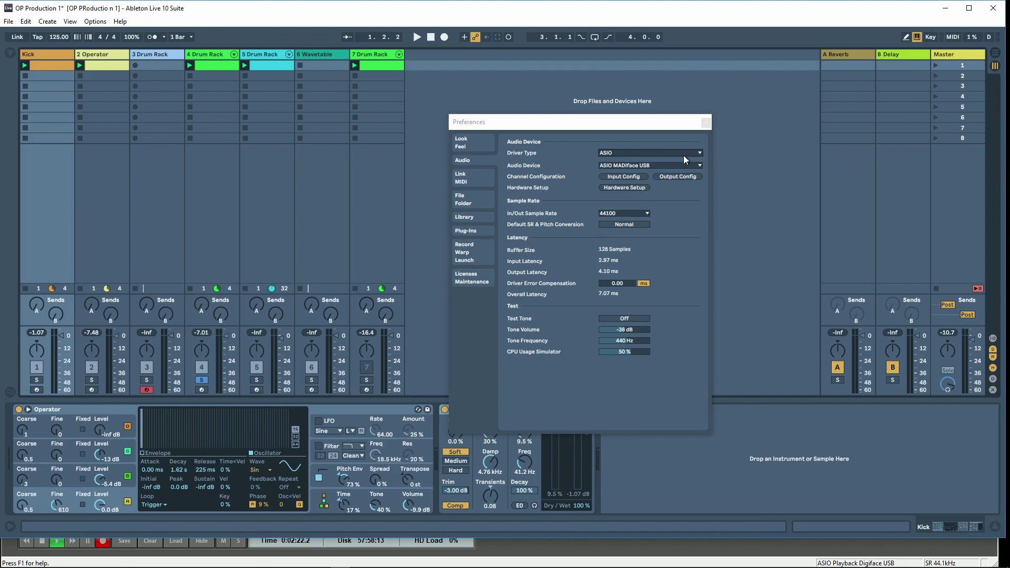
click(706, 122)
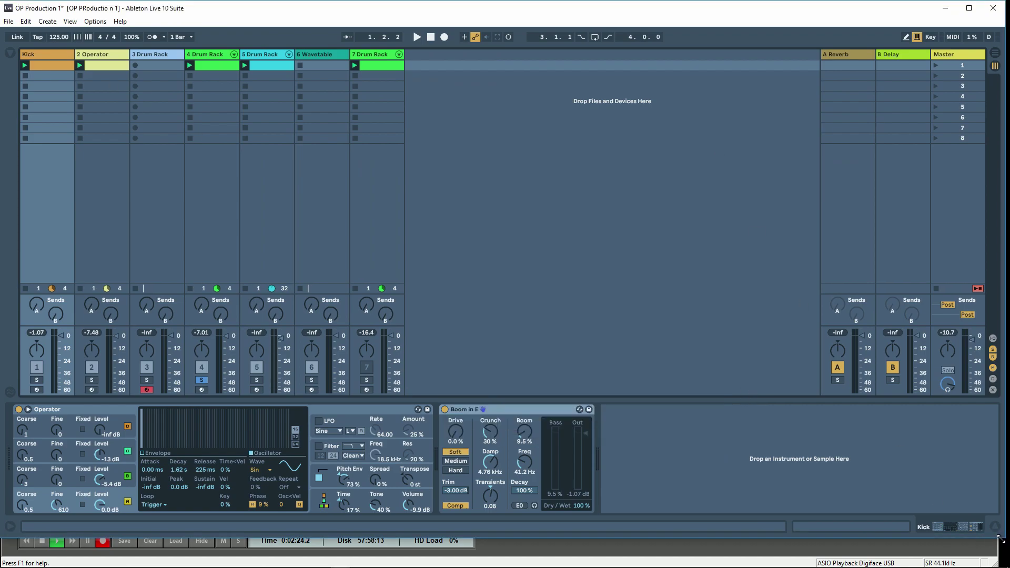
drag(1002, 539, 1004, 567)
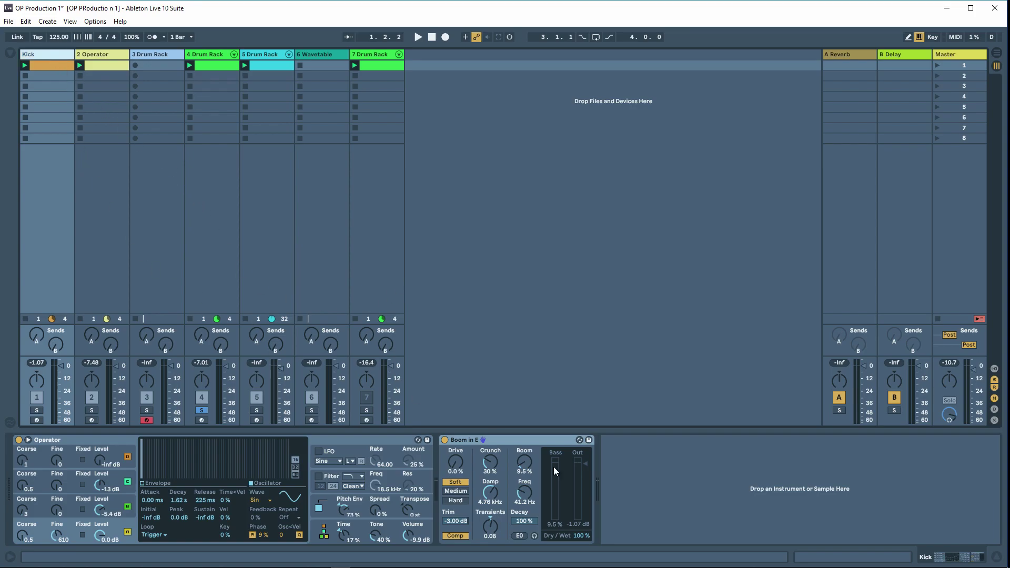
Unsolo the 4 Drum Rack track and play the full mix briefly.
click(580, 538)
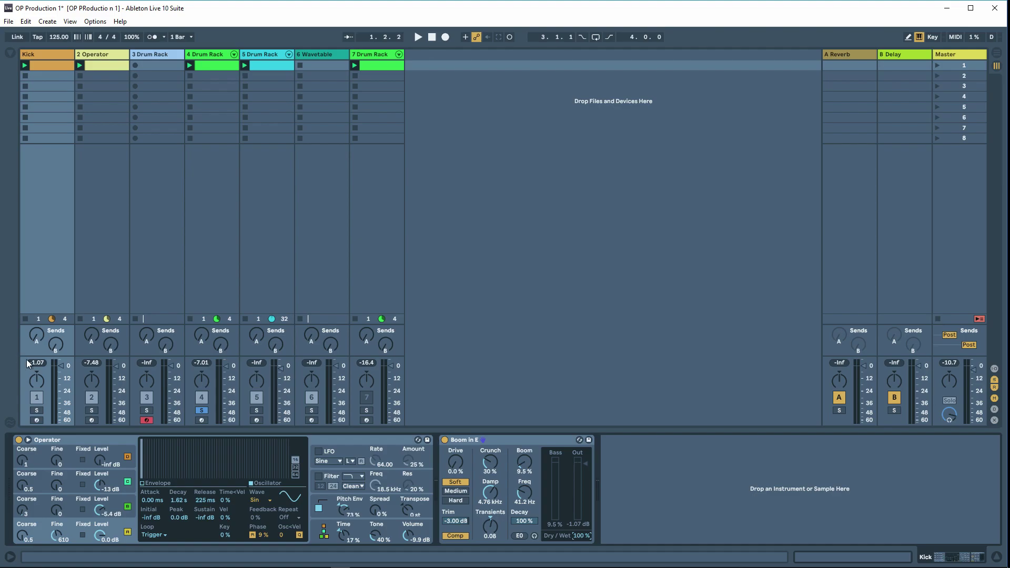
click(201, 410)
key(space)
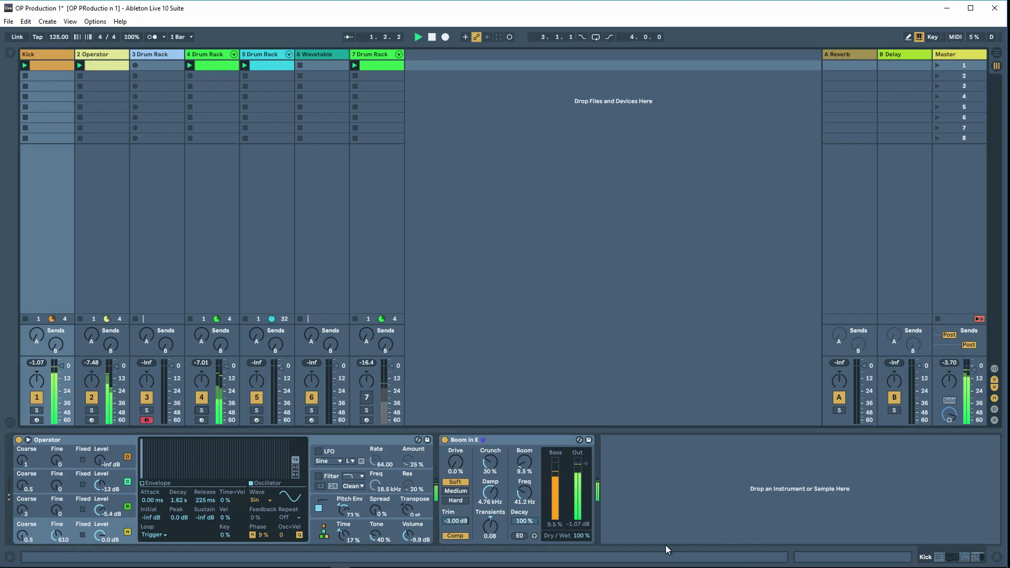
key(space)
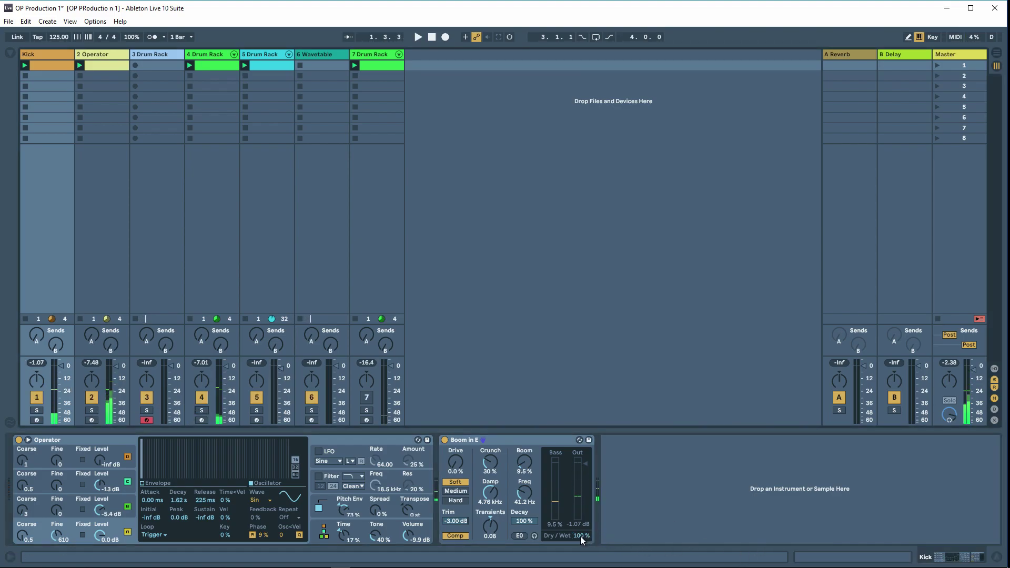
Set the Dry/Wet of the Kick track's Boom in E effect to 60% and audition the mix.
drag(581, 536, 581, 546)
key(space)
key(space)
click(77, 437)
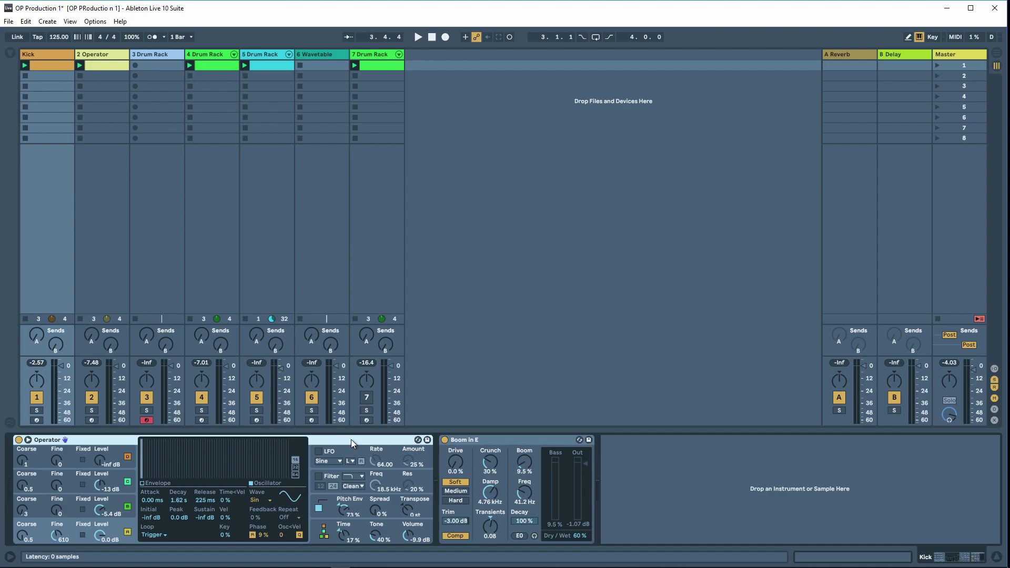
click(465, 443)
click(373, 446)
Select the 3 Drum Rack track and mute the 4 Drum Rack, 2 Operator and Kick tracks.
click(156, 55)
click(201, 397)
click(92, 397)
click(36, 397)
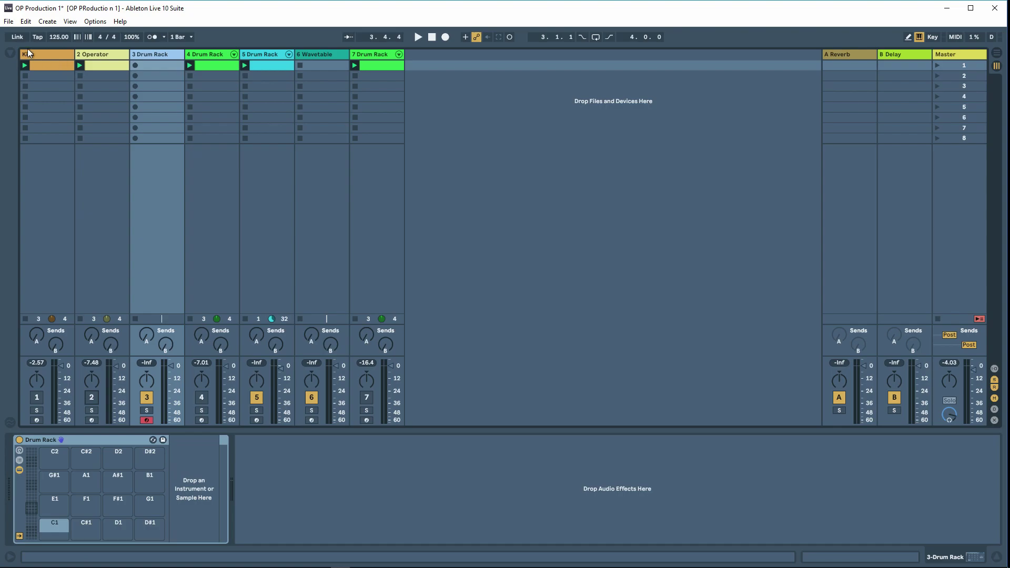
Show the sample browser and load Maracas-808.aif onto the C1 pad of the empty Drum Rack.
click(10, 53)
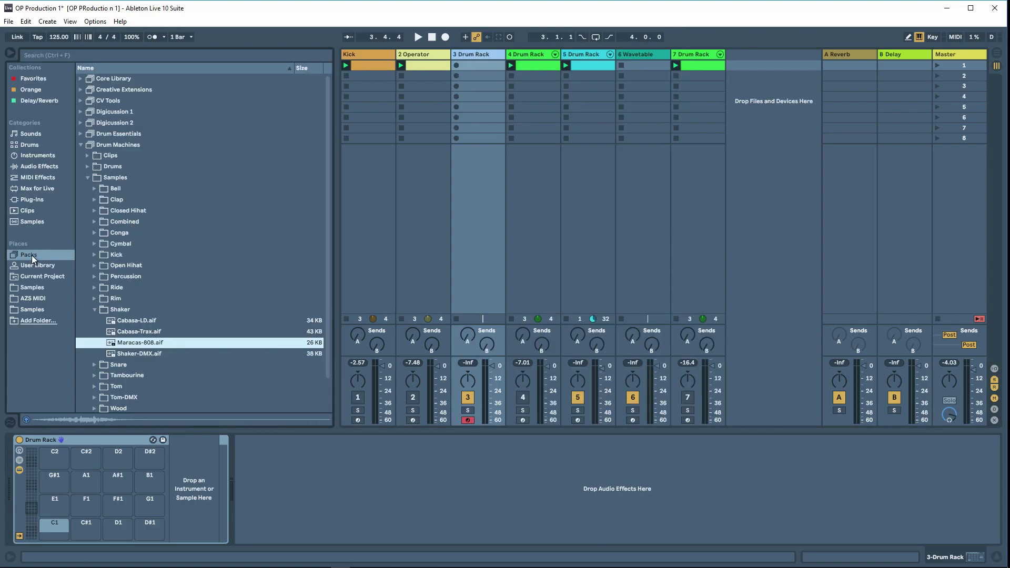
drag(141, 346, 55, 526)
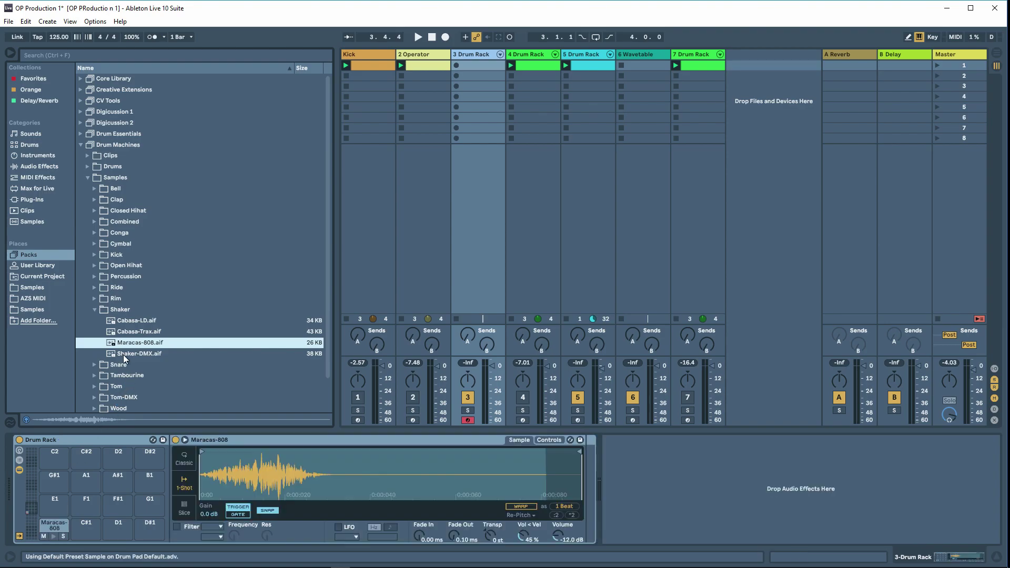
Preview the samples in the Shaker folder and load Shaker-DMX.aif onto the Drum Rack's C#1 pad.
click(133, 324)
click(132, 330)
click(136, 350)
click(143, 346)
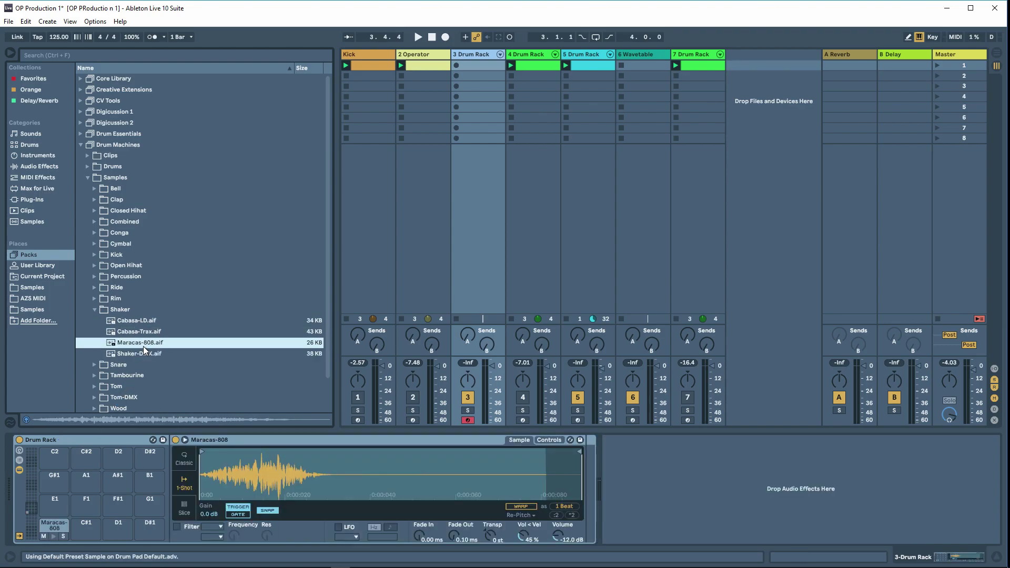
click(140, 354)
click(137, 334)
click(138, 322)
click(143, 356)
drag(147, 378, 86, 537)
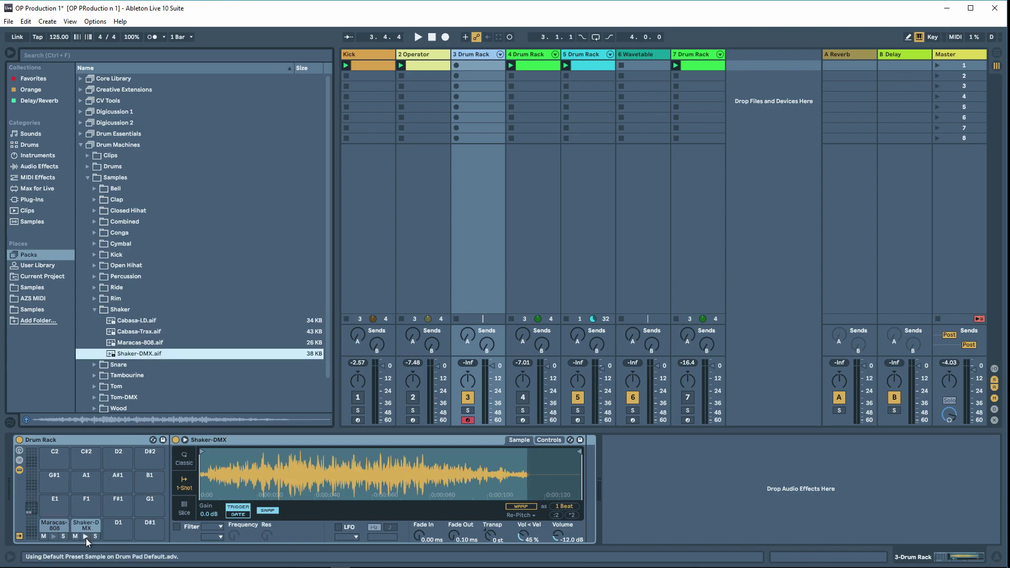
Audition the Shaker-DMX pad and load Hihat-606-Closed.aif from the Closed Hihat folder onto the Drum Rack's D1 pad.
click(86, 537)
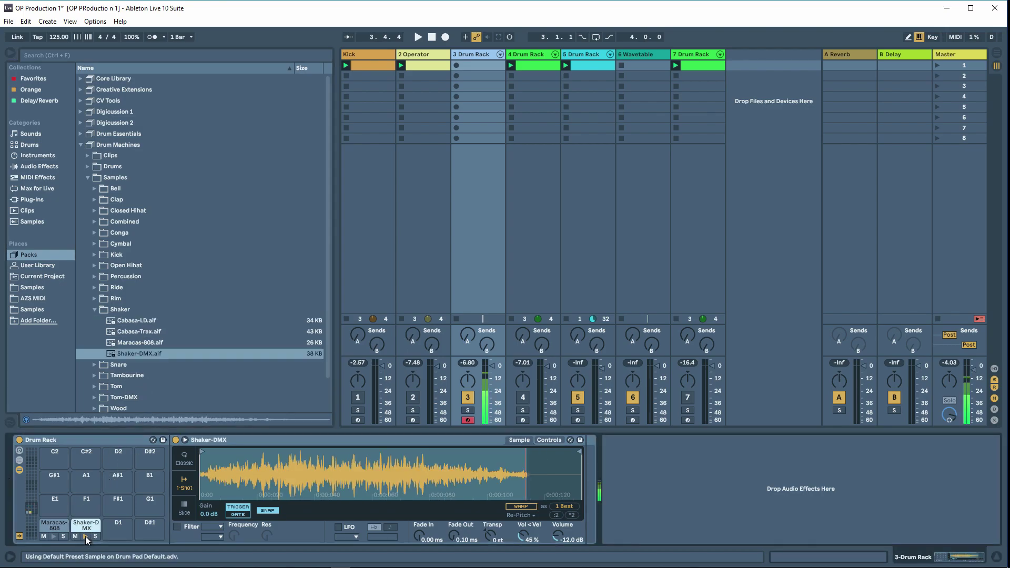
click(96, 266)
click(94, 210)
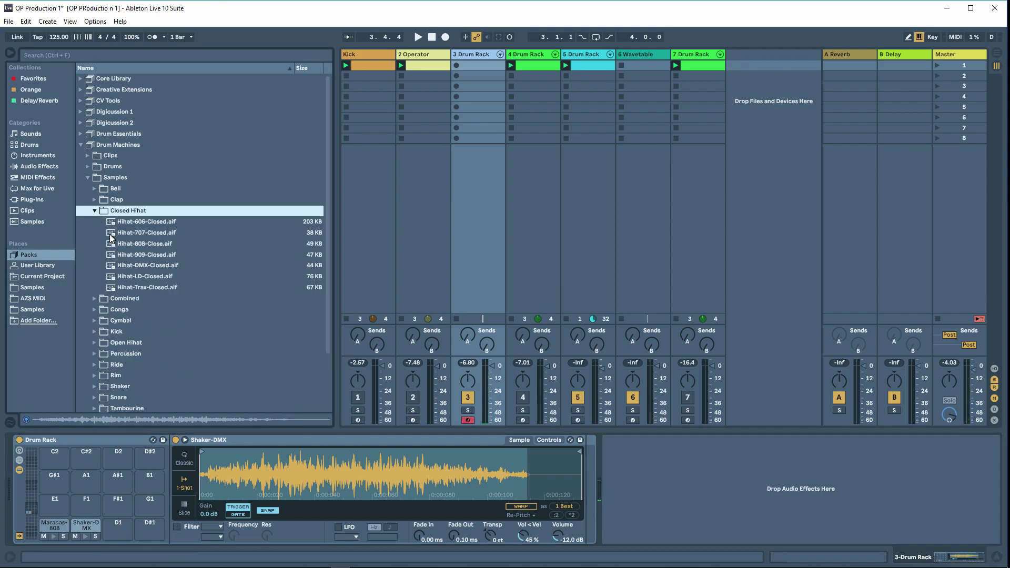
click(143, 223)
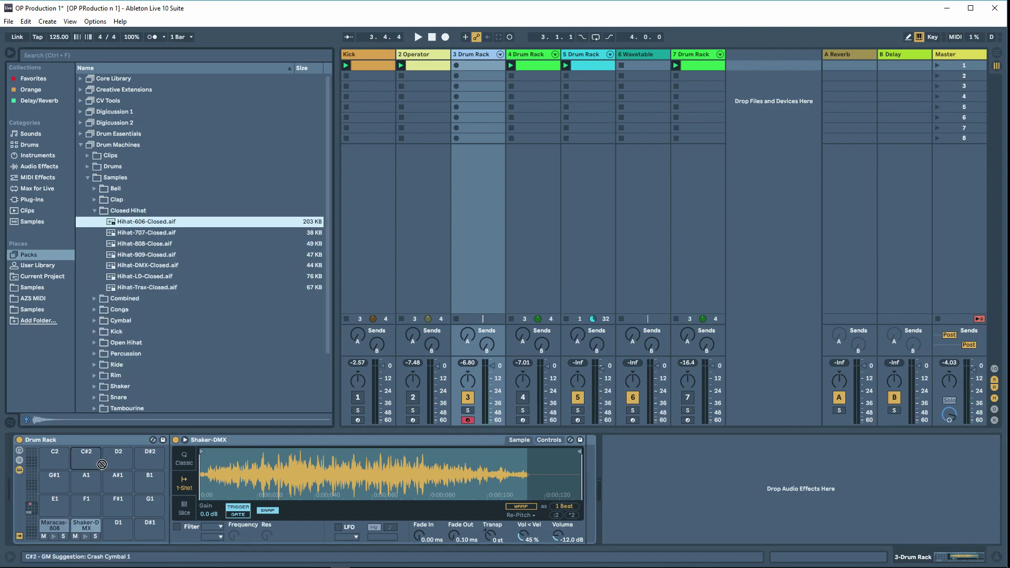
drag(118, 524, 118, 525)
Create a MIDI clip in the 3 Drum Rack track's first slot and add Shaker-DMX notes at 1.1.3, 1.2.3, 1.3.3 and 1.4.3.
double_click(480, 65)
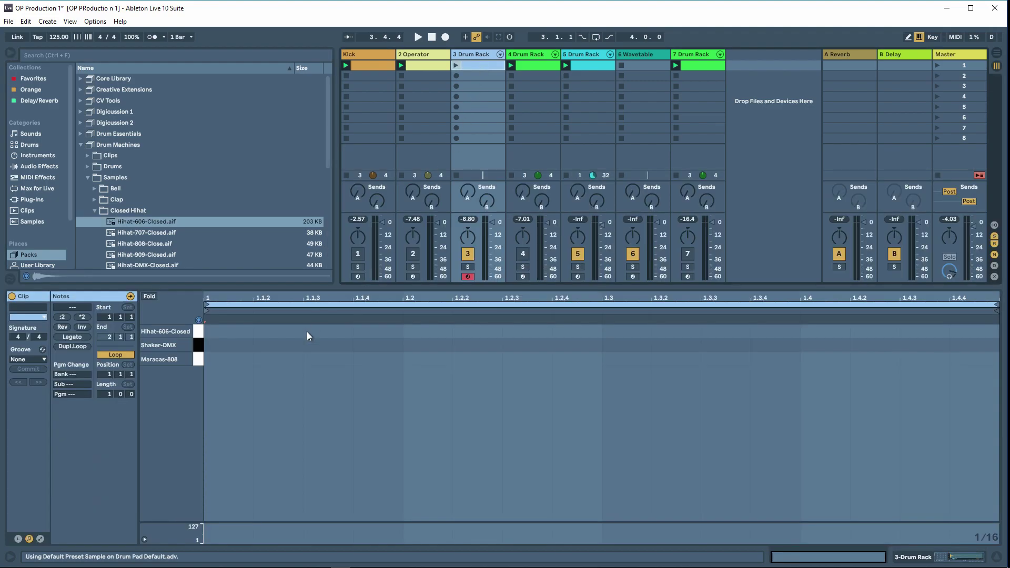
double_click(314, 346)
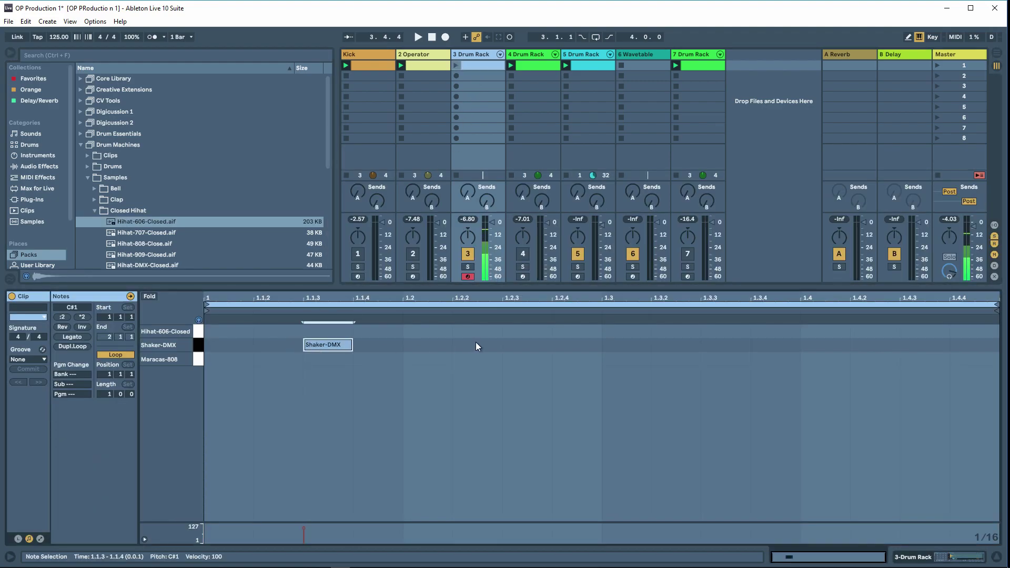
double_click(511, 344)
double_click(715, 344)
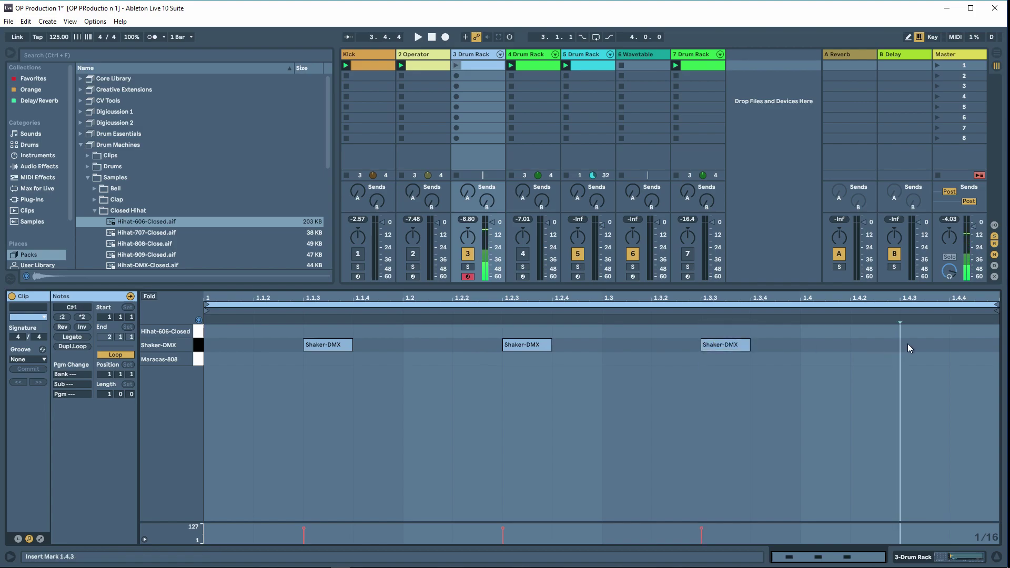
double_click(908, 344)
Solo the 3 Drum Rack track, launch its clip and add Hihat-606-Closed notes directly above the four Shaker-DMX notes.
click(467, 267)
click(456, 64)
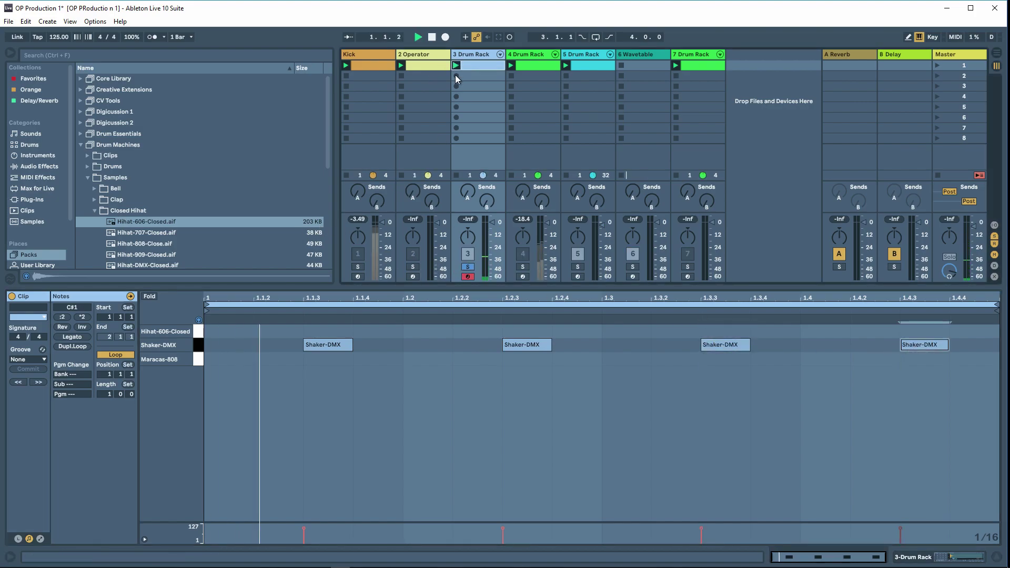
double_click(327, 331)
double_click(526, 332)
double_click(726, 331)
double_click(925, 332)
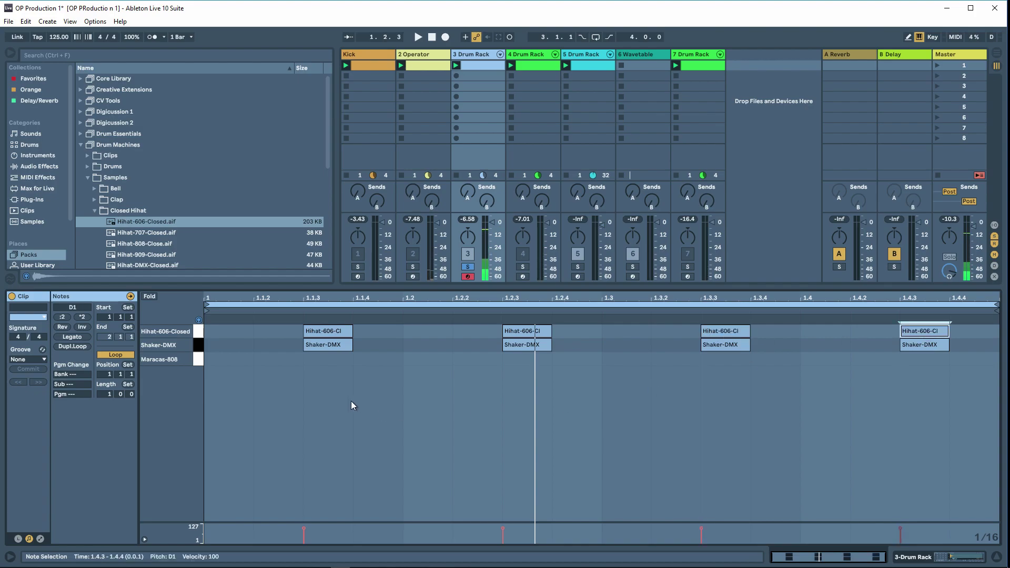
Examine the start of the Hihat-606-Closed and Shaker-DMX sample waveforms in the Drum Rack.
key(shift+Tab)
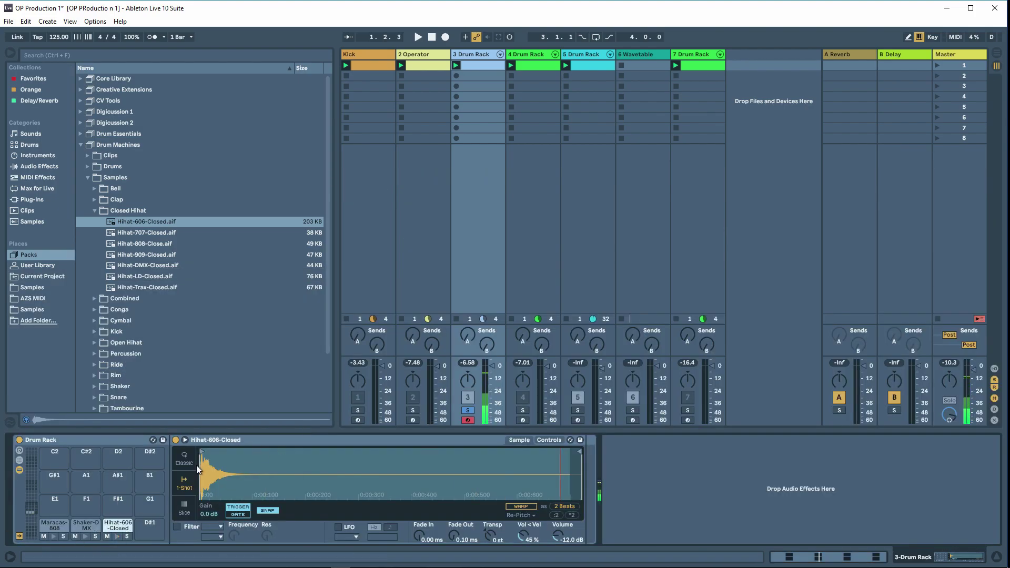
mouse_move(223, 474)
mouse_down()
mouse_move(223, 503)
mouse_move(321, 458)
mouse_up()
drag(200, 454, 214, 452)
click(77, 526)
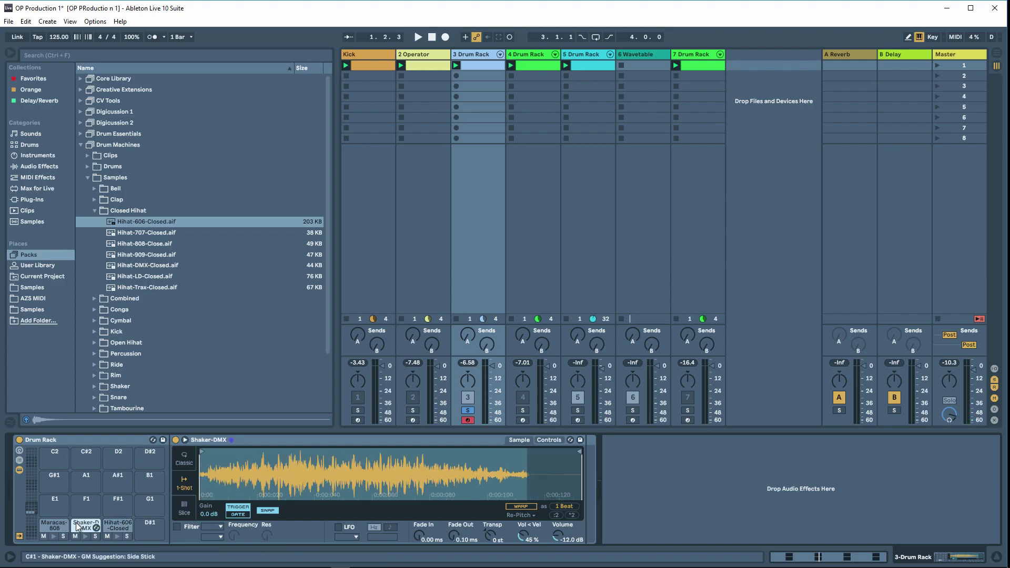
Shift all four Shaker-DMX notes in the clip slightly ahead of the hi-hat notes, auditioning the timing between adjustments.
double_click(478, 66)
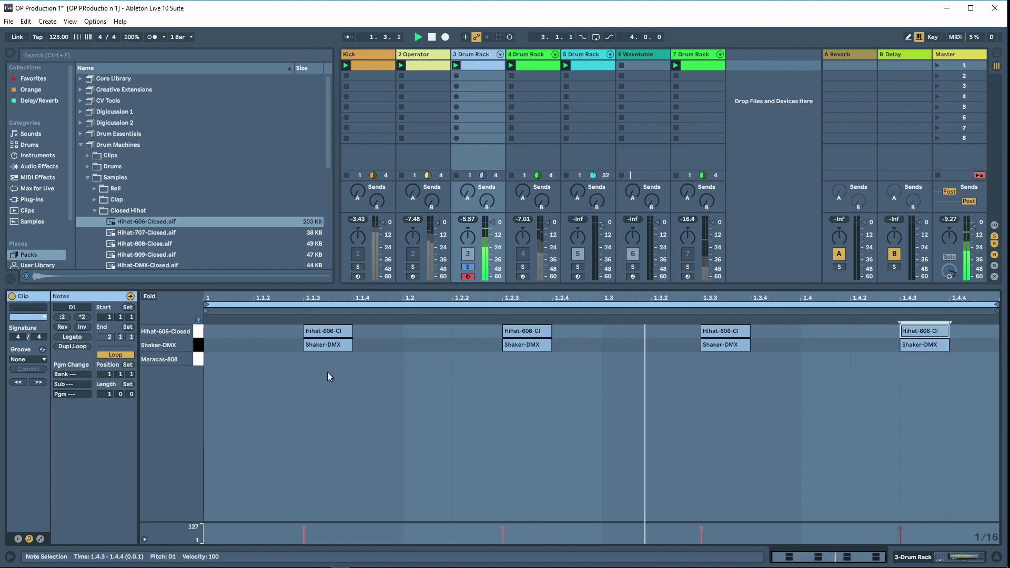
drag(923, 362, 316, 347)
key(space)
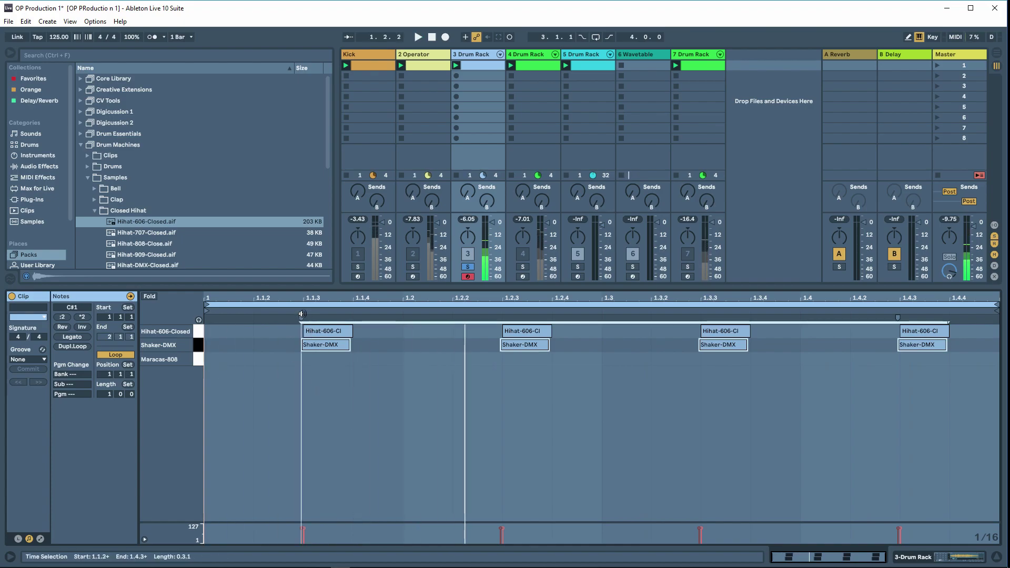
drag(302, 299, 338, 345)
key(space)
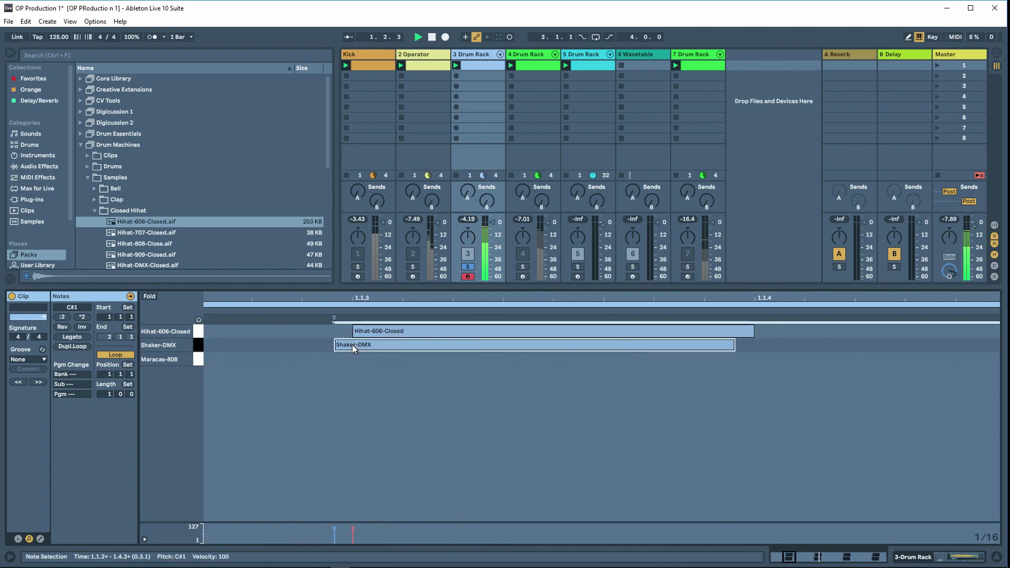
drag(356, 344, 362, 345)
key(space)
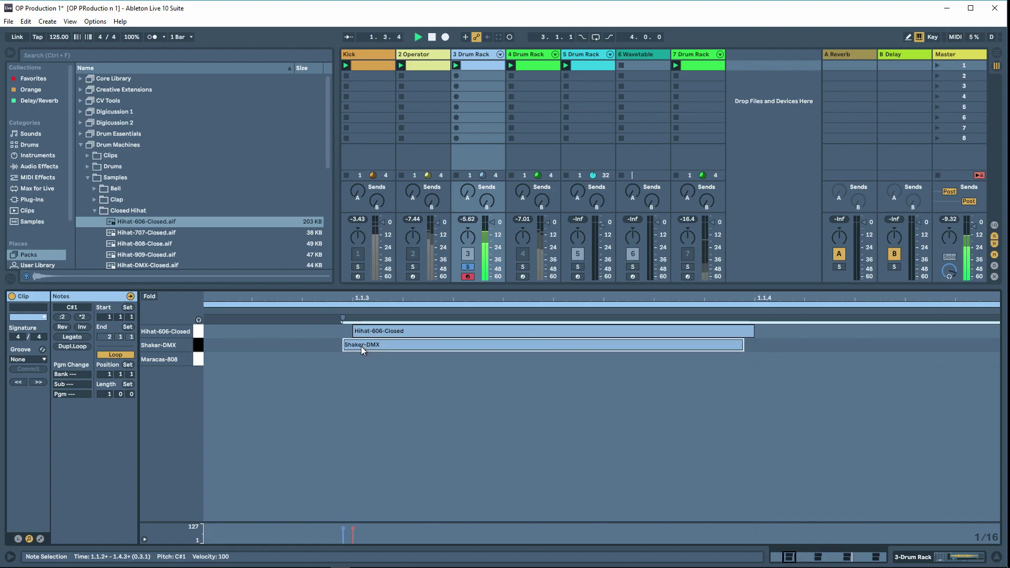
drag(366, 346, 363, 346)
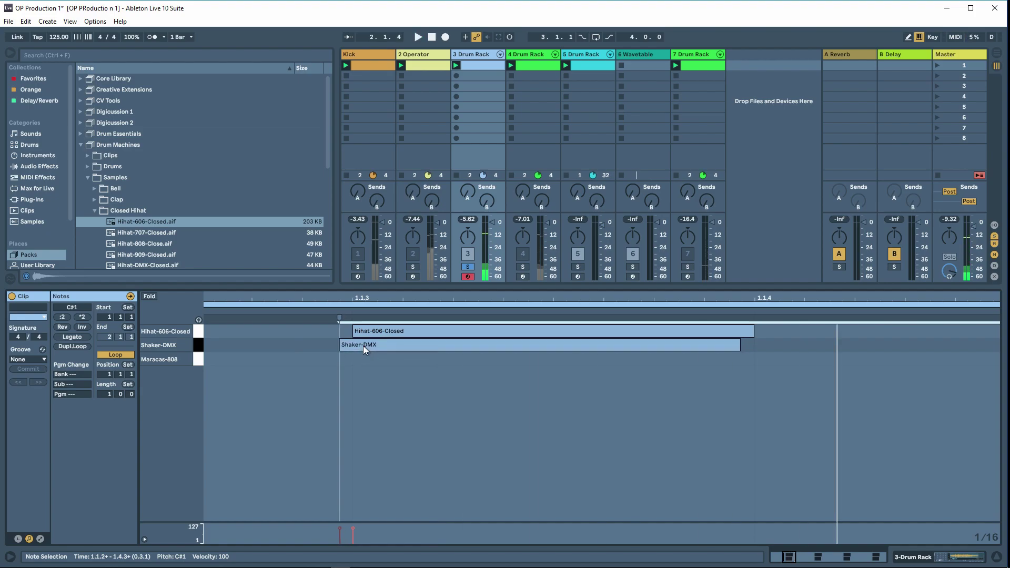
key(space)
Delete the four Hihat-606-Closed notes from the clip.
drag(364, 300, 362, 242)
click(279, 331)
drag(321, 329, 917, 334)
key(Delete)
Add Maracas-808 notes on the sixteenths between the shaker hits in the first half bar, duplicate the pattern to fill the bar, and audition it.
double_click(217, 363)
click(260, 360)
double_click(260, 360)
double_click(425, 362)
double_click(465, 360)
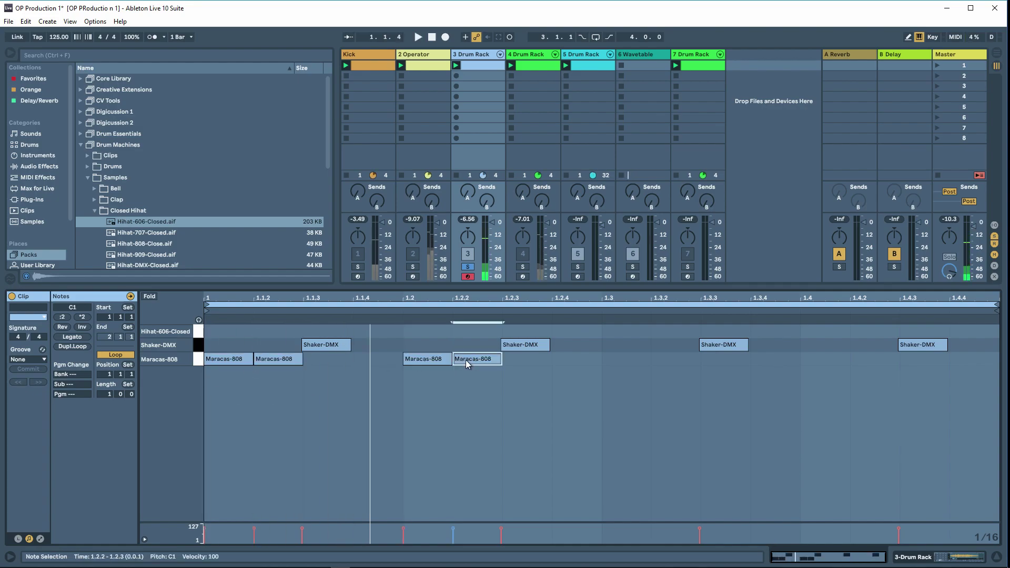
double_click(387, 362)
double_click(583, 359)
drag(588, 372, 237, 360)
key(ctrl+d)
key(space)
click(453, 416)
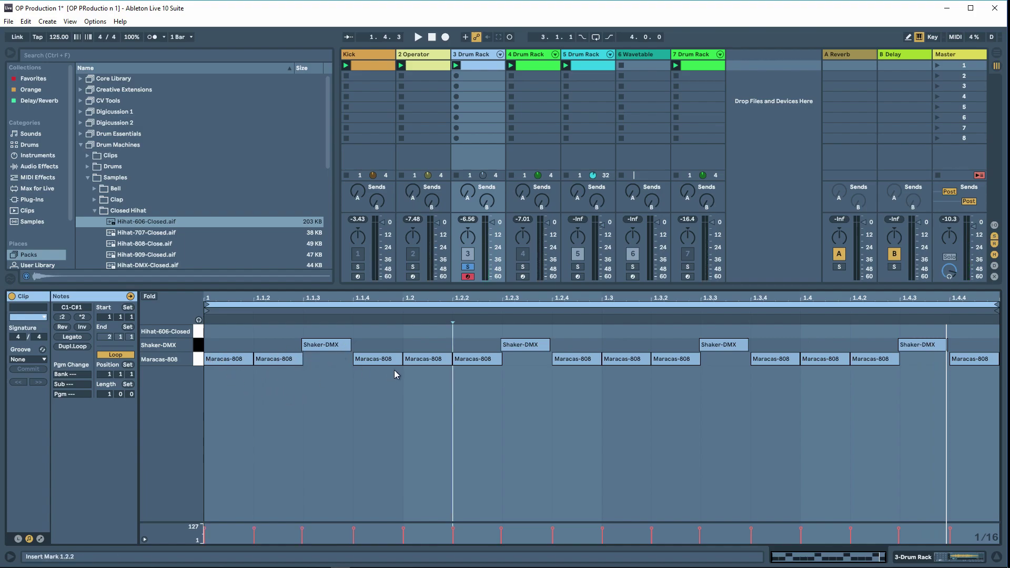
Show the Drum Rack's devices and solo the Kick and 2 Operator tracks along with the 3 Drum Rack track.
key(shift+Tab)
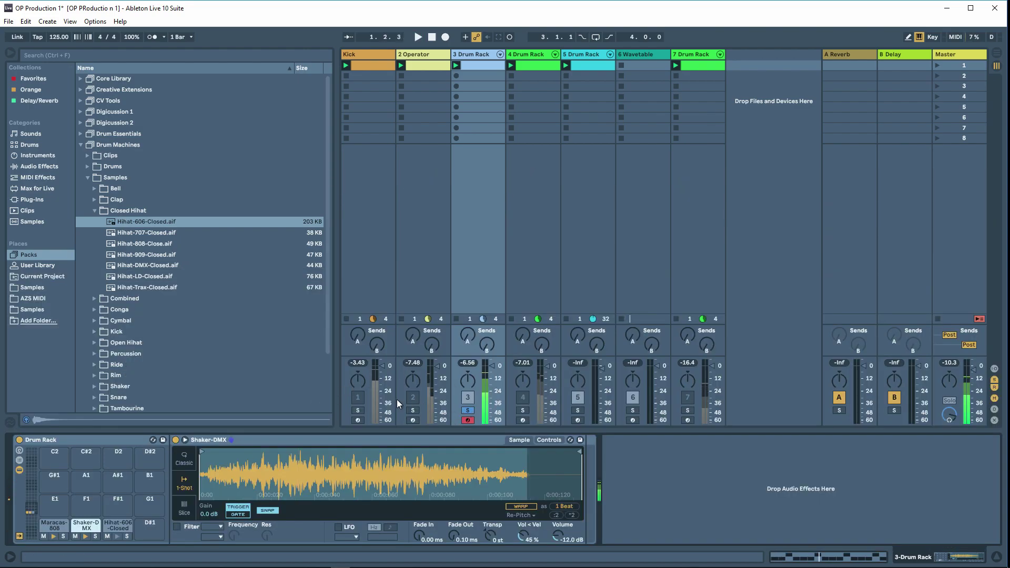
ctrl+click(358, 409)
ctrl+click(412, 410)
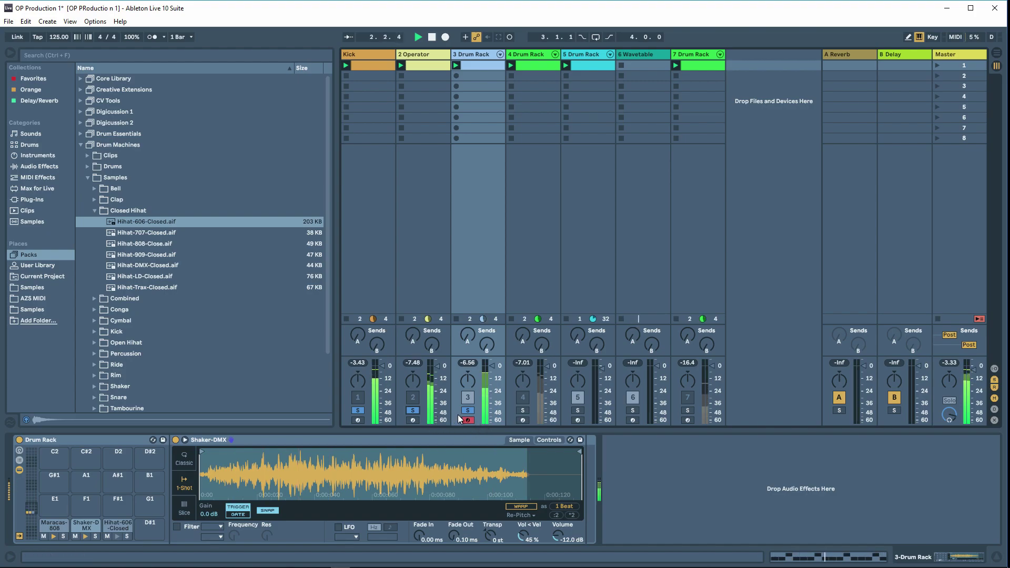
Add a Delay after the Drum Rack with unlinked Time modes, filter off, Feedback 0%, Dry/Wet 100%, left time 1.30 ms and right time 1.00 ms.
click(30, 167)
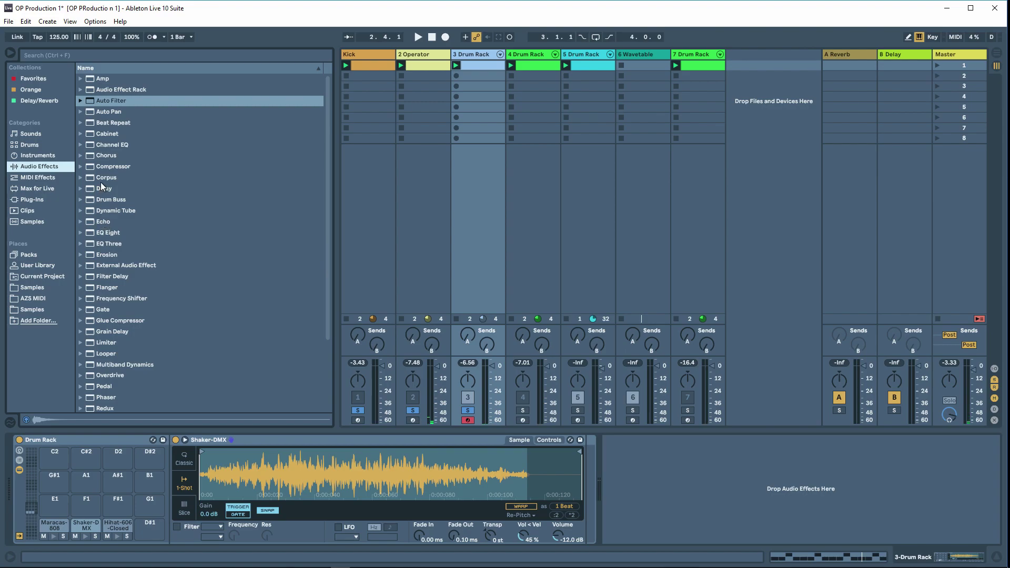
drag(102, 190, 664, 482)
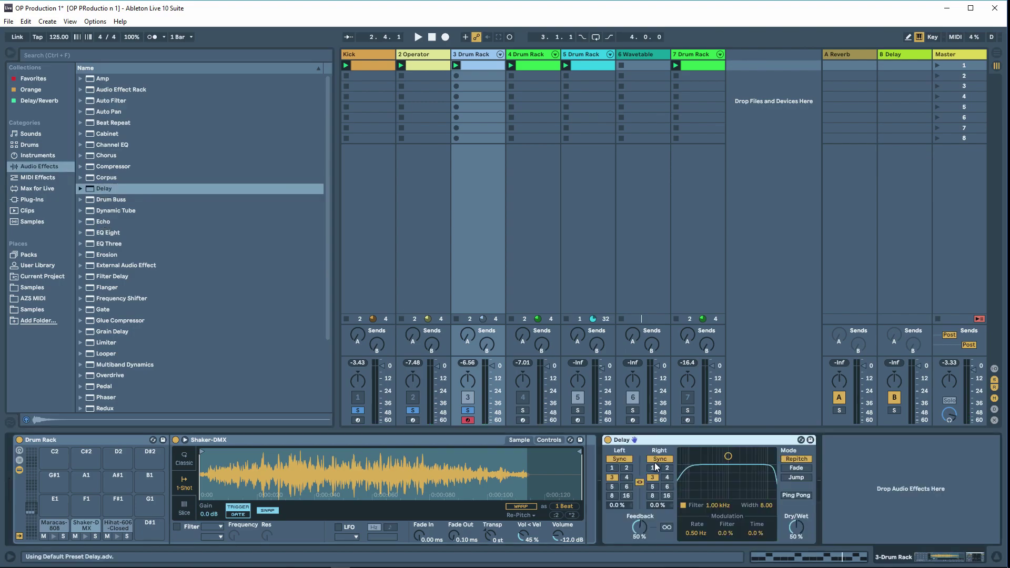
click(658, 460)
click(641, 482)
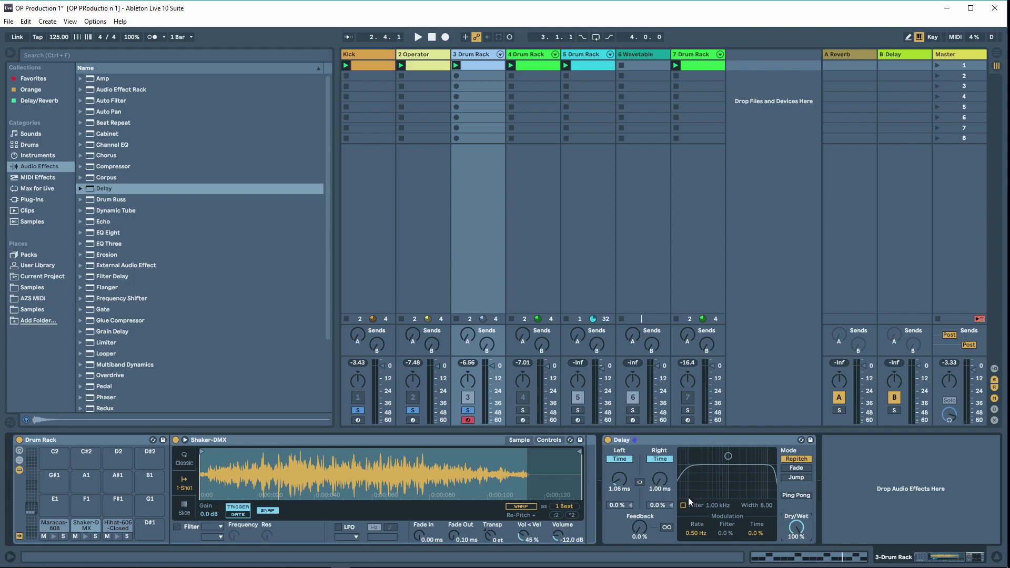
drag(620, 483, 619, 476)
key(space)
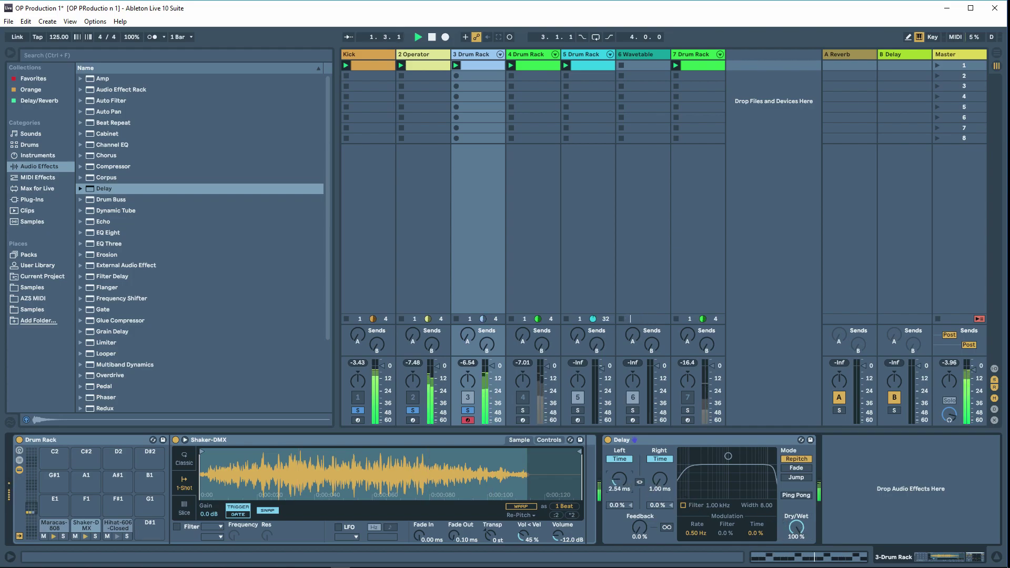
drag(620, 476, 620, 474)
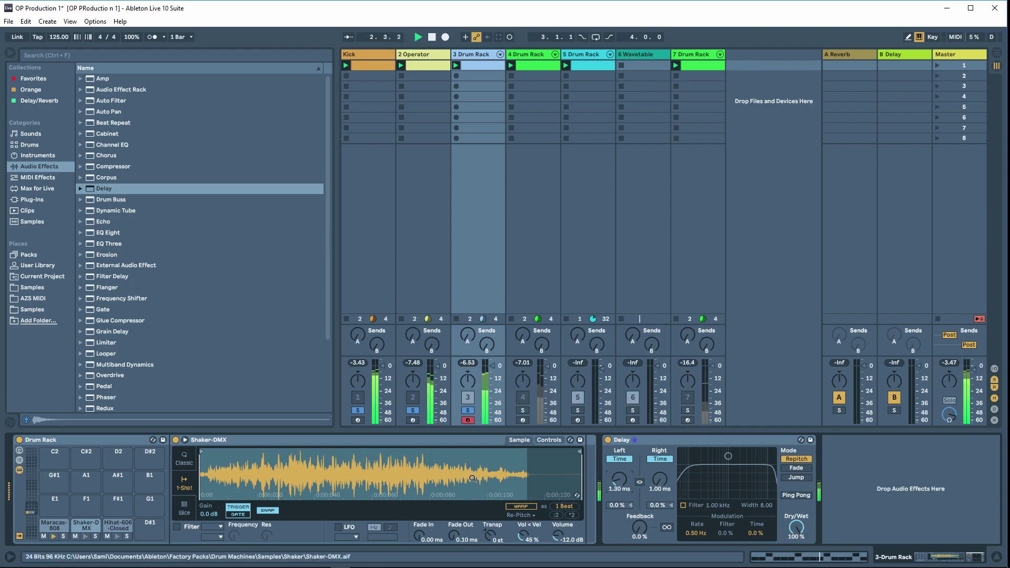
key(space)
Enable a high-pass filter on the Shaker-DMX sample and set its frequency to 3.17 kHz during playback.
click(86, 527)
click(176, 526)
click(206, 527)
click(213, 492)
key(space)
drag(235, 530, 235, 547)
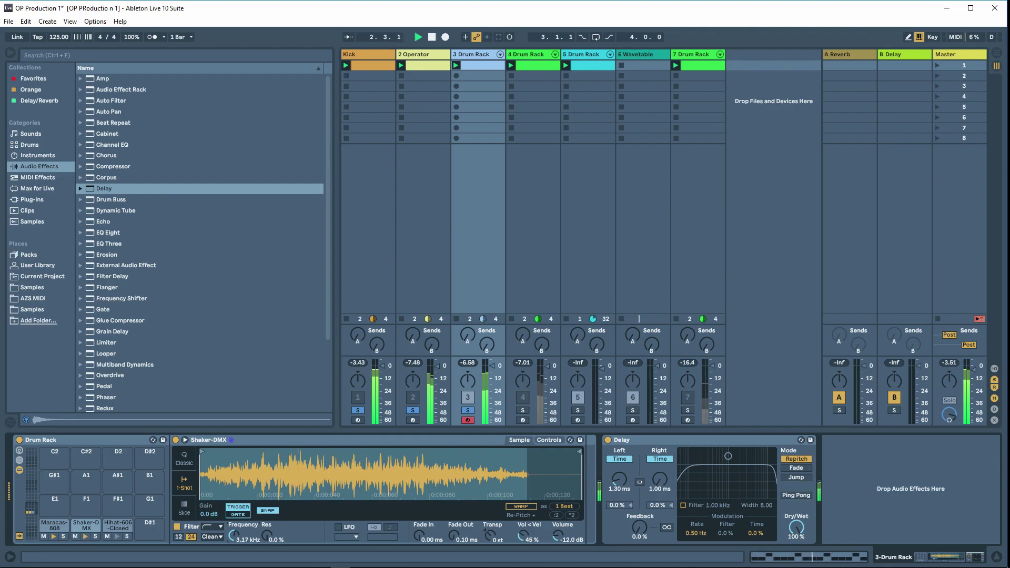
key(space)
Enable a high-pass filter on the Maracas-808 sample with its frequency at 1.11 kHz.
click(55, 526)
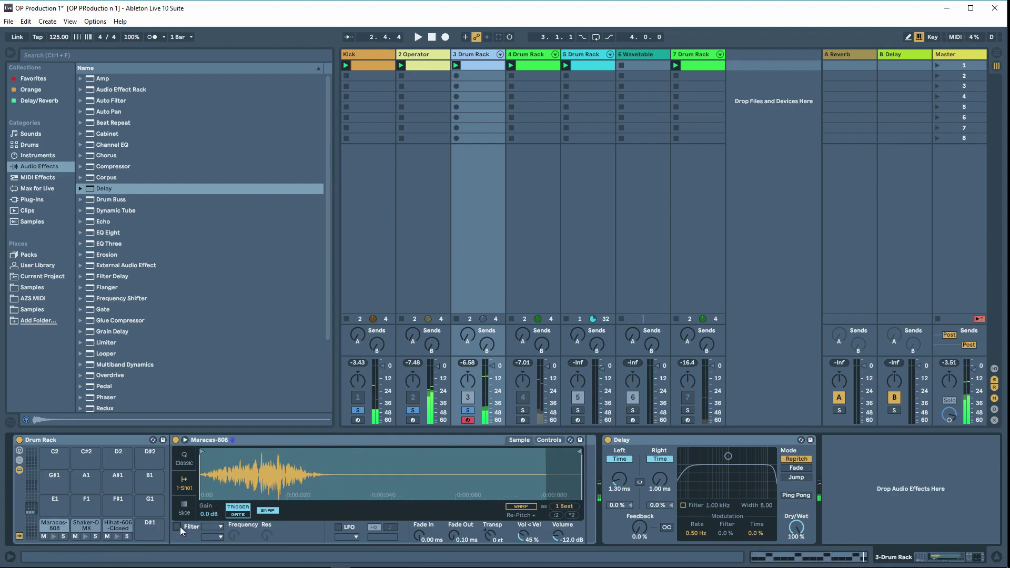
click(177, 526)
click(213, 527)
click(213, 493)
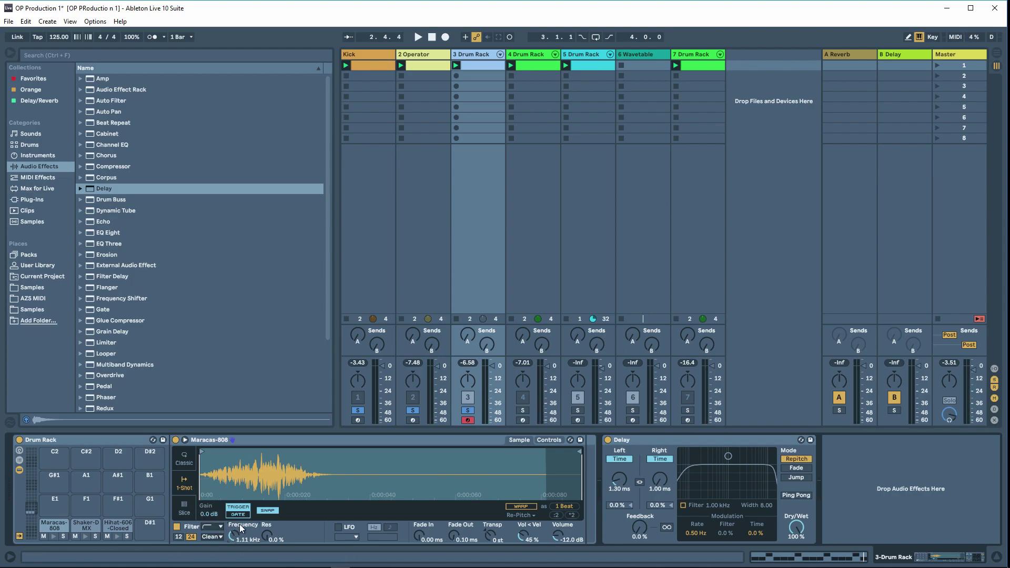
Set the Delay's left time to 2.25 ms while auditioning, and raise Maracas-808's Vol < Vel to 100%.
key(space)
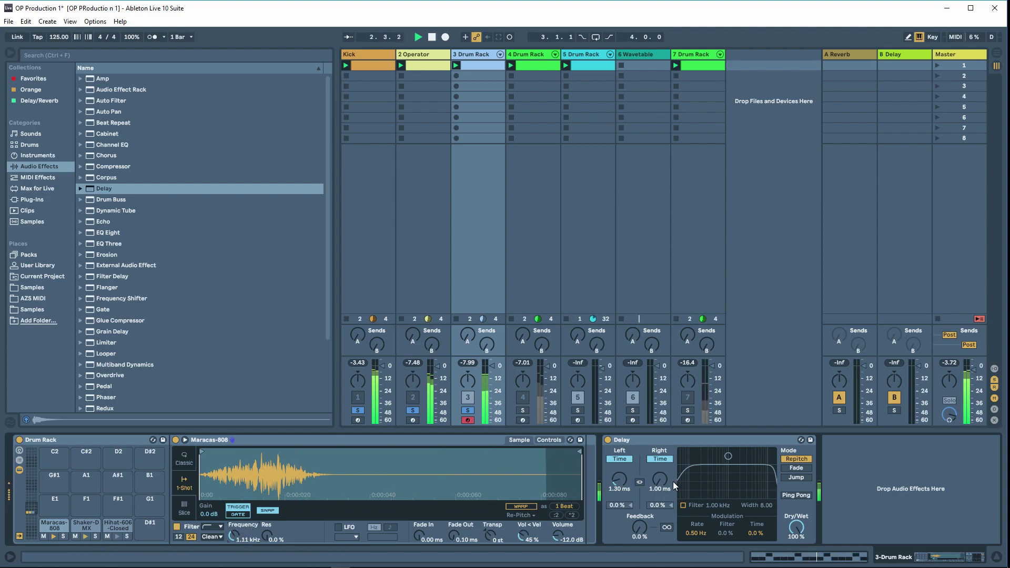
drag(620, 480, 620, 470)
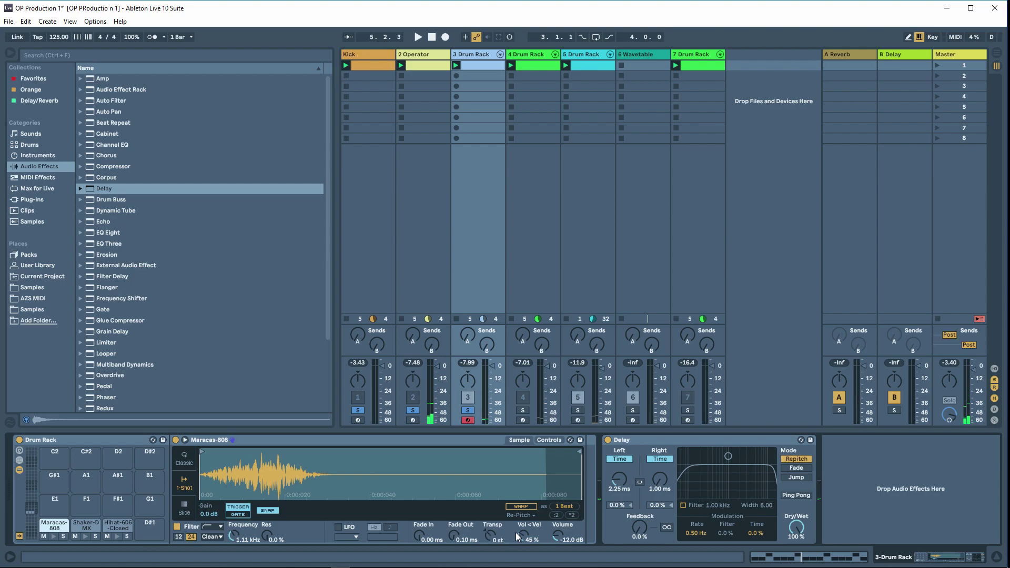
drag(521, 535, 521, 532)
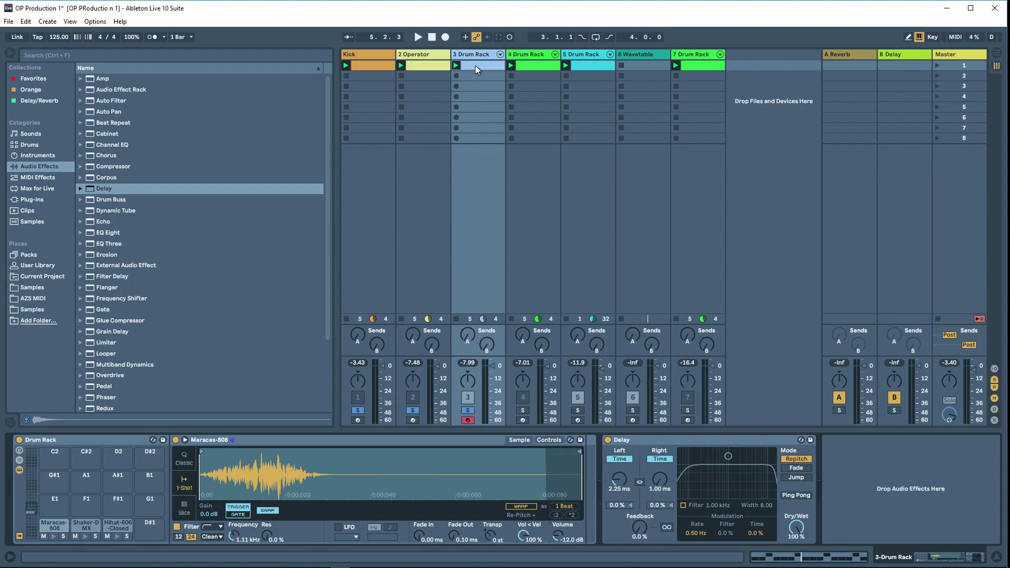
Open the 3 Drum Rack clip, play it and enlarge its velocity editor.
click(475, 65)
key(space)
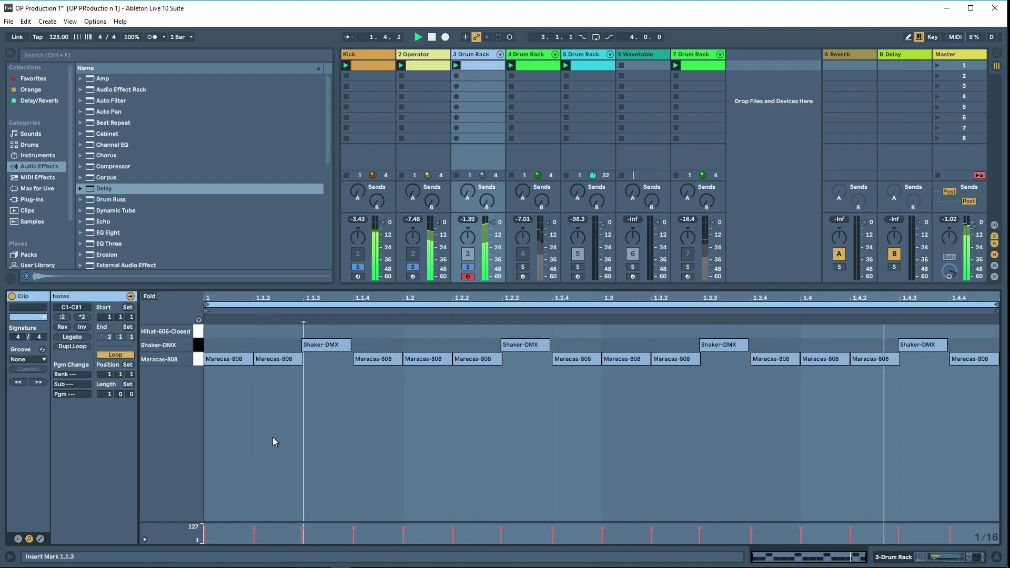
drag(262, 523, 265, 389)
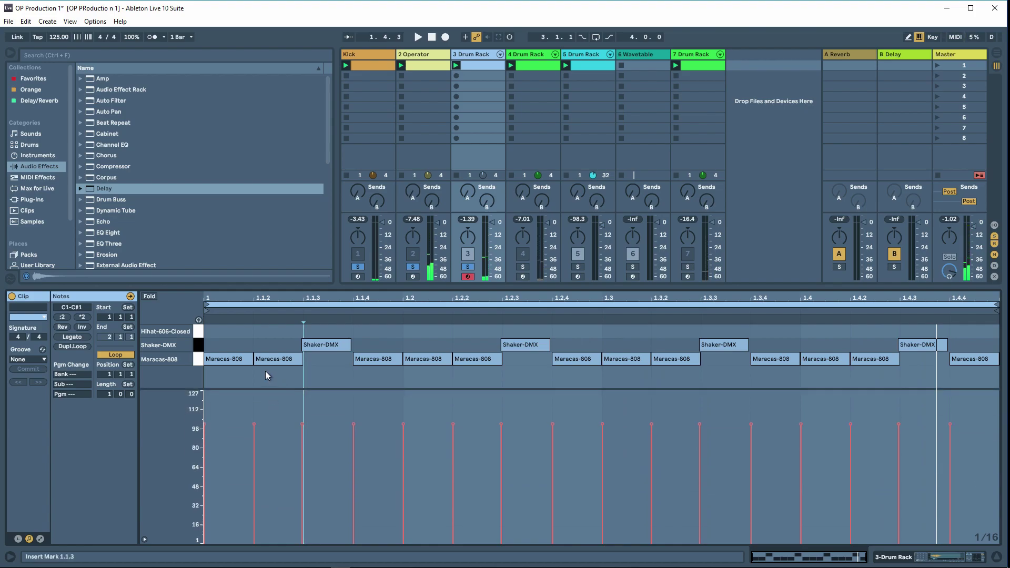
Delete the Maracas-808 notes from 1.2 onward and shorten the clip's loop to the first beat, from 1.1.1 to 1.2.1.
click(252, 377)
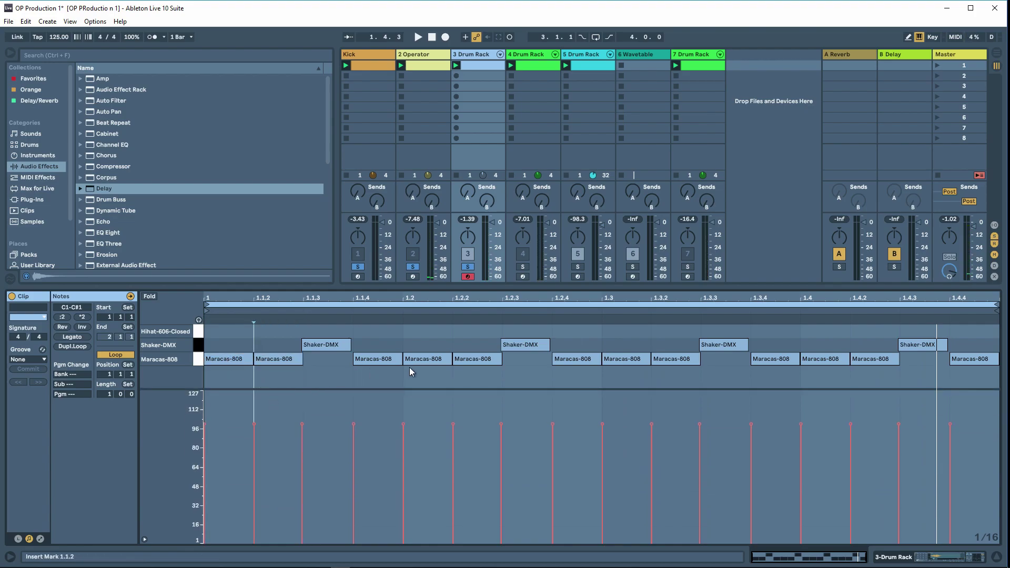
scroll(699, 380, right, 2)
drag(318, 374, 593, 374)
drag(847, 362, 908, 362)
key(Delete)
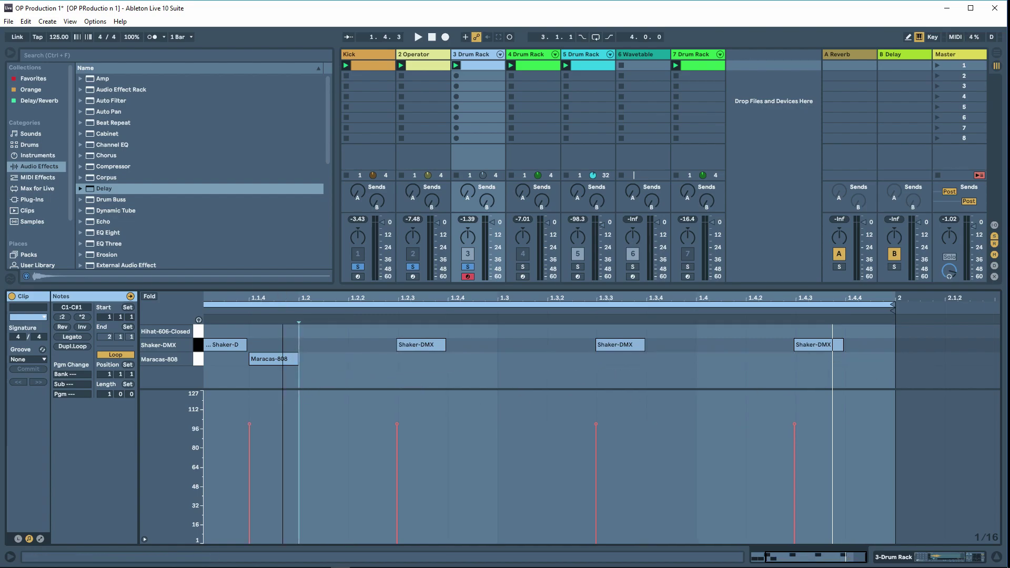
scroll(316, 363, left, 2)
drag(996, 305, 403, 306)
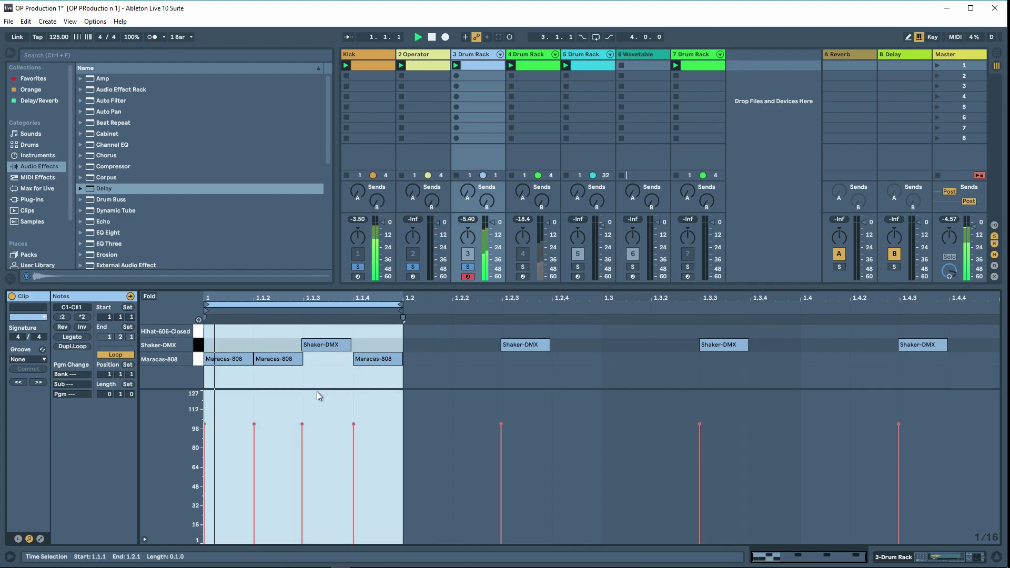
Lower the velocities of the first beat's three Maracas-808 notes to 44, about 80 and 71, and play the loop.
drag(205, 424, 205, 449)
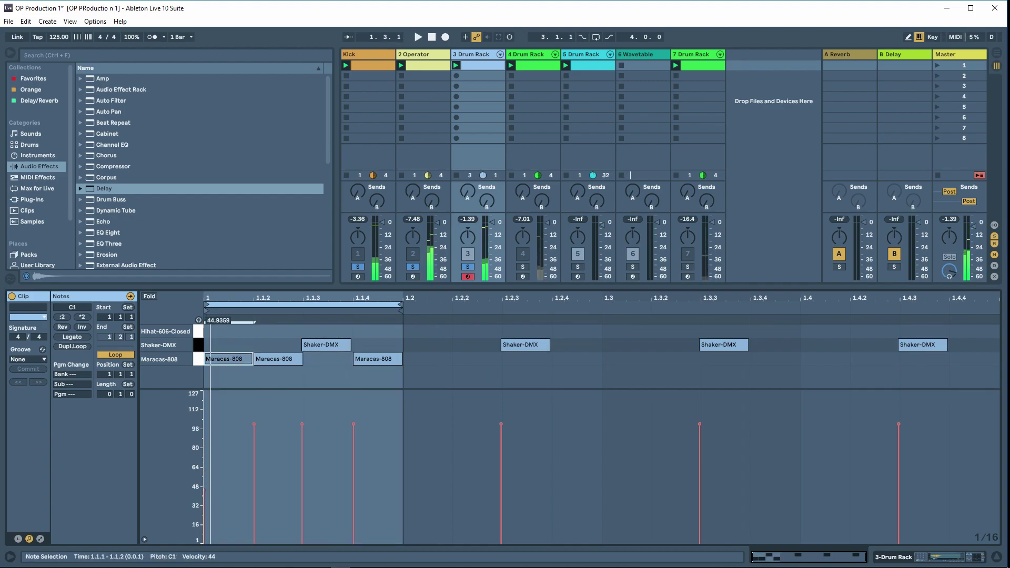
drag(255, 425, 255, 449)
drag(353, 425, 354, 458)
key(space)
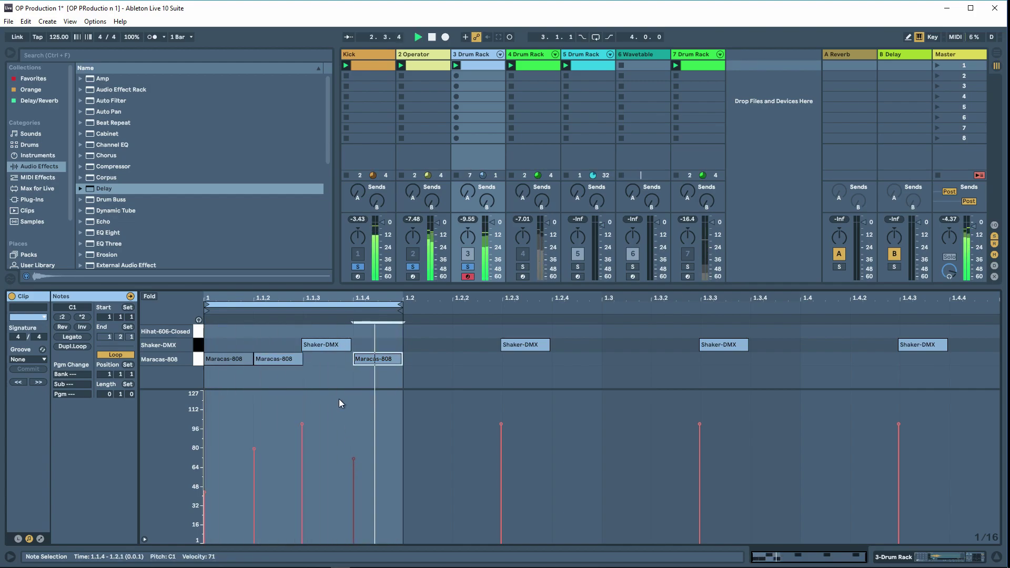
Delete the 4 Drum Rack track and insert a new empty Drum Rack track in its place beside 3 Drum Rack.
key(shift+Tab)
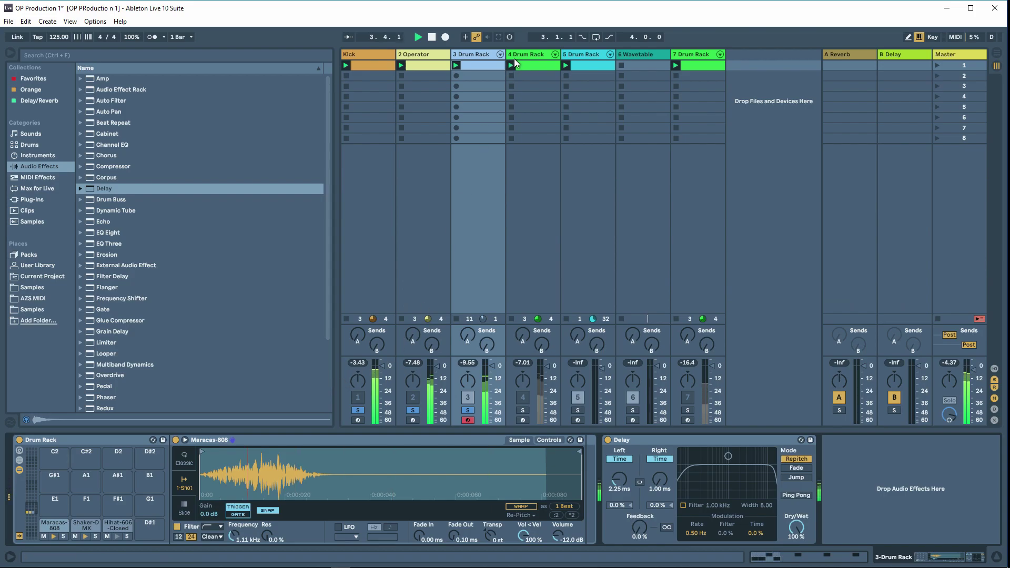
click(528, 54)
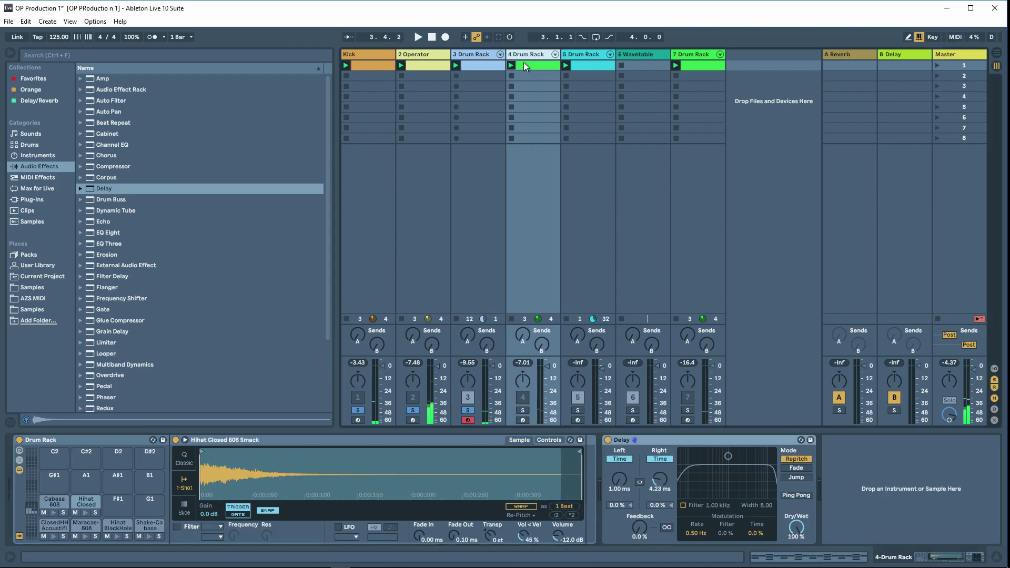
key(Delete)
click(48, 145)
drag(111, 96, 737, 100)
drag(539, 64, 500, 57)
Stop playback and put a Delay on the new 4 Drum Rack with left time 1.00 ms and right time 5.51 ms.
click(471, 56)
key(space)
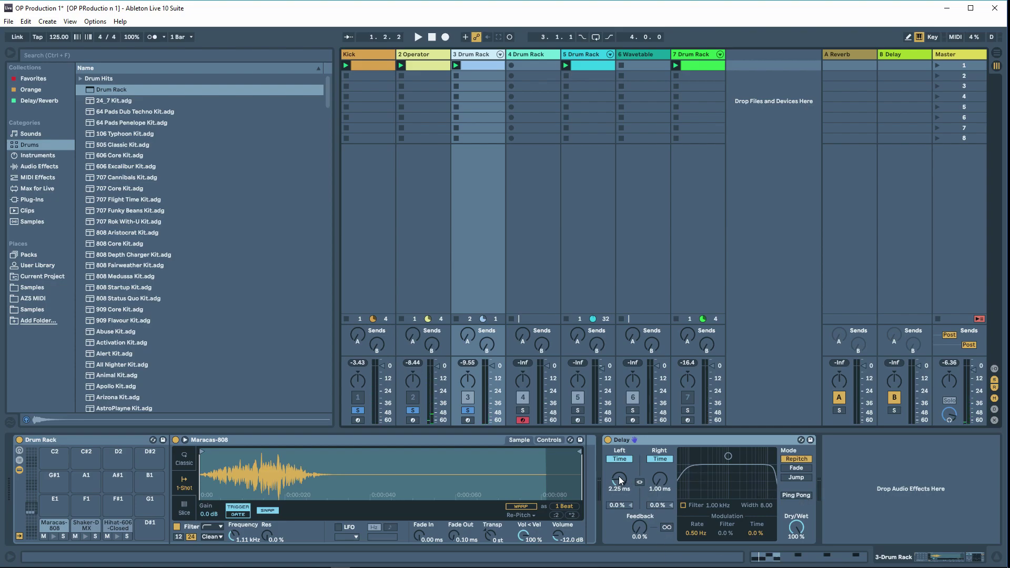
click(515, 56)
click(466, 75)
drag(502, 147, 510, 150)
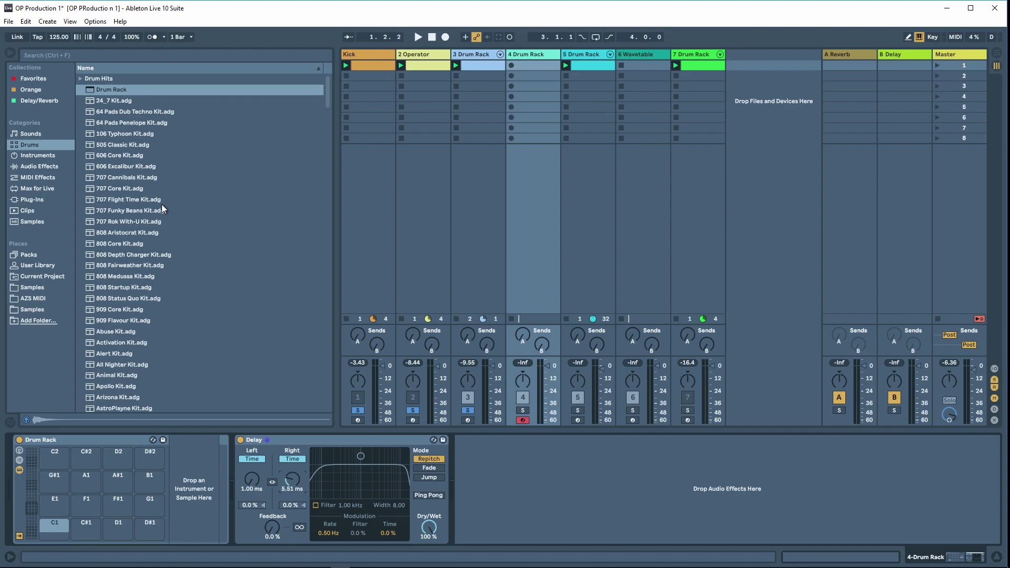
Load Hihat-606-Closed.aif from the Drum Machines pack onto pad C1 of the new rack and solo the track.
click(30, 255)
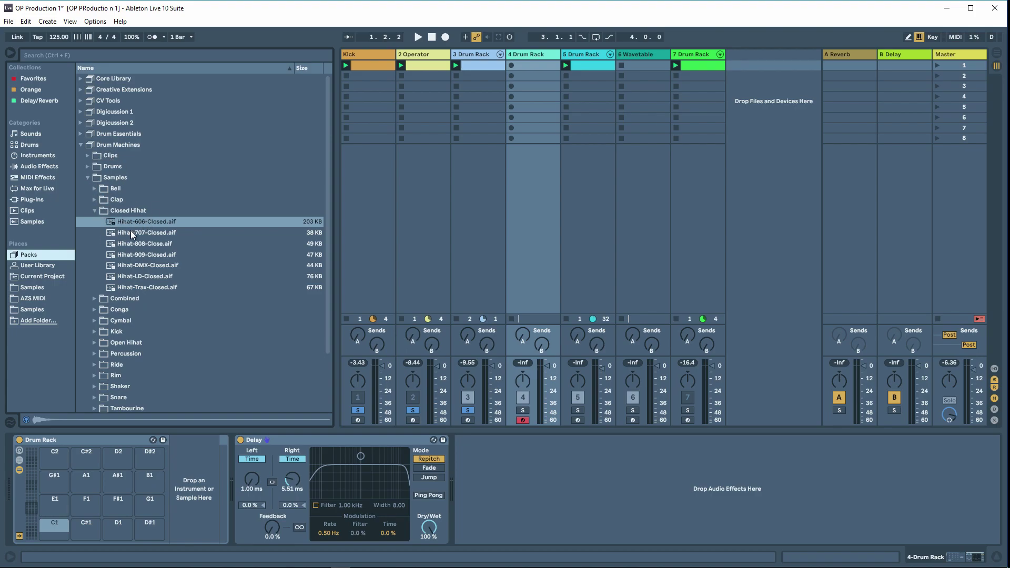
click(151, 222)
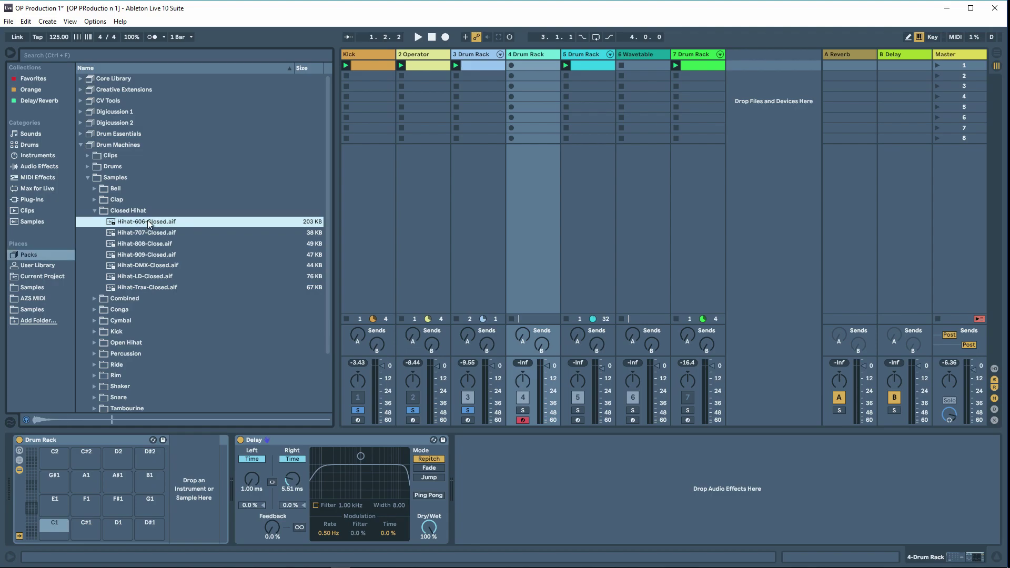
drag(102, 486, 55, 530)
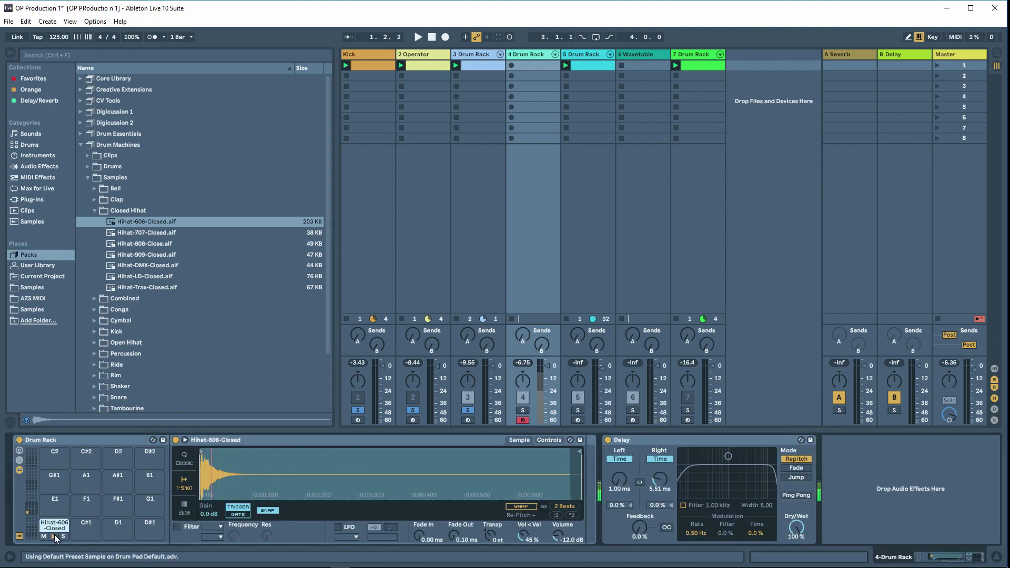
click(522, 411)
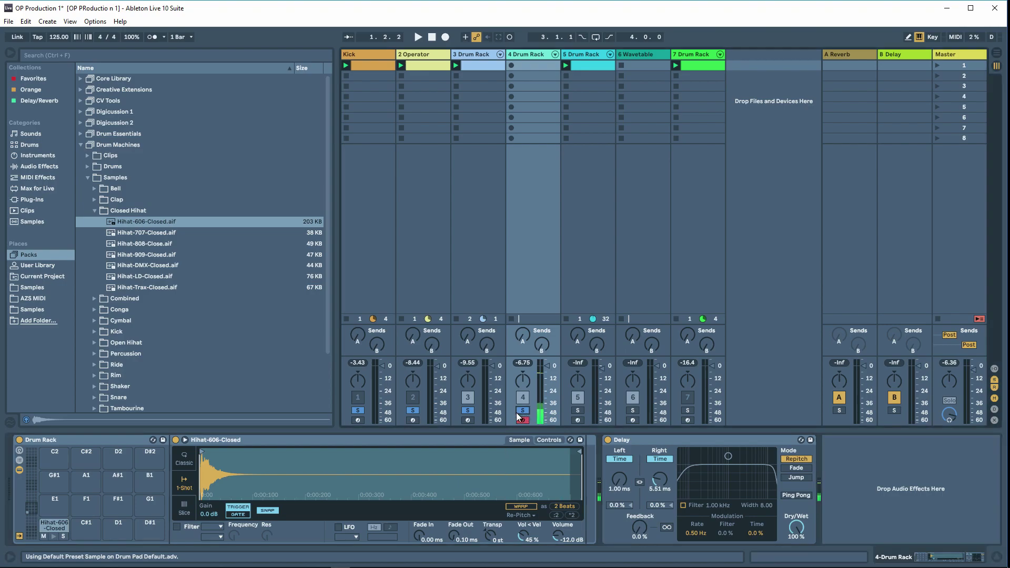
Set the Hihat-606-Closed sample's Fade In to 4.91 ms while auditioning its pad.
click(55, 536)
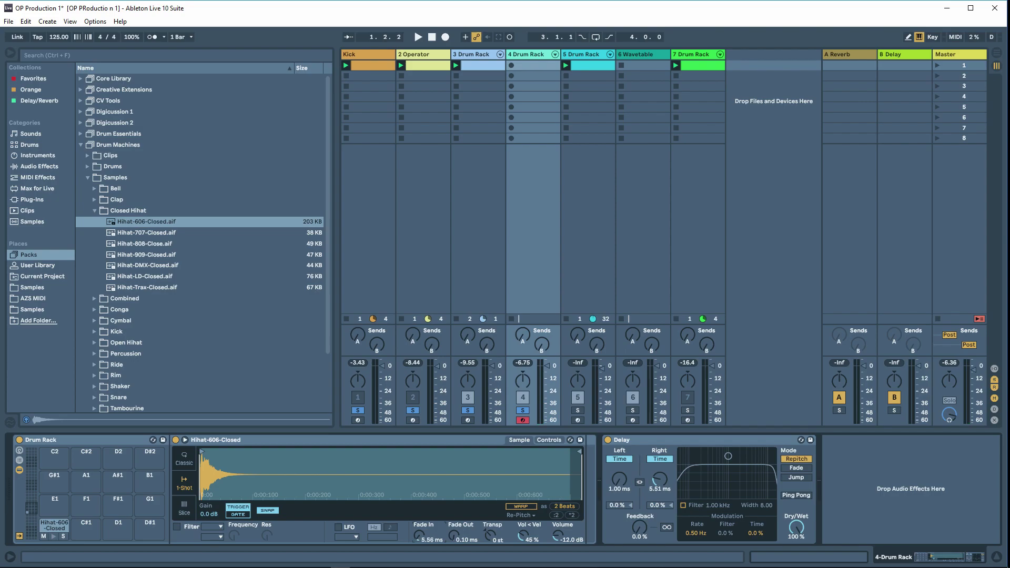
click(55, 537)
mouse_move(419, 536)
mouse_down()
mouse_move(419, 526)
mouse_move(419, 538)
mouse_up()
click(54, 537)
click(62, 527)
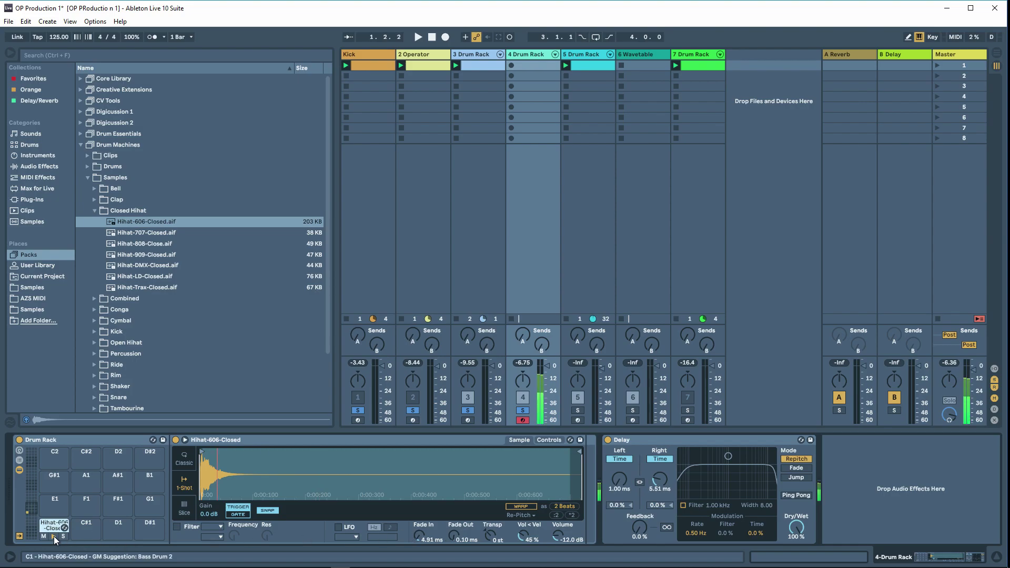
Create a clip in the first slot of 4 Drum Rack with Hihat-606-Closed notes at 1.1.3, 1.2.3, 1.3.3 and 1.4.3.
click(526, 66)
double_click(526, 67)
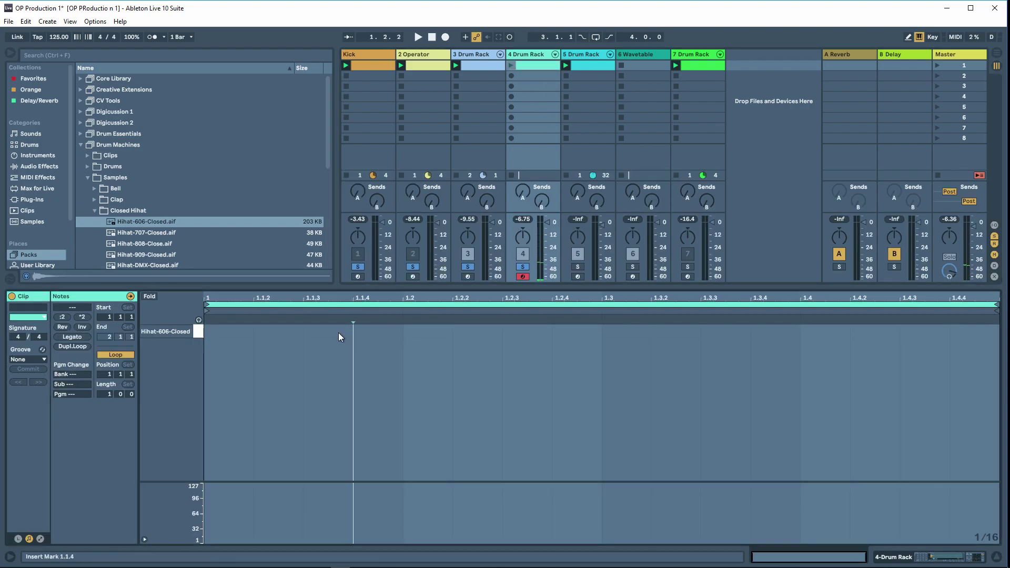
double_click(343, 331)
double_click(541, 332)
double_click(708, 333)
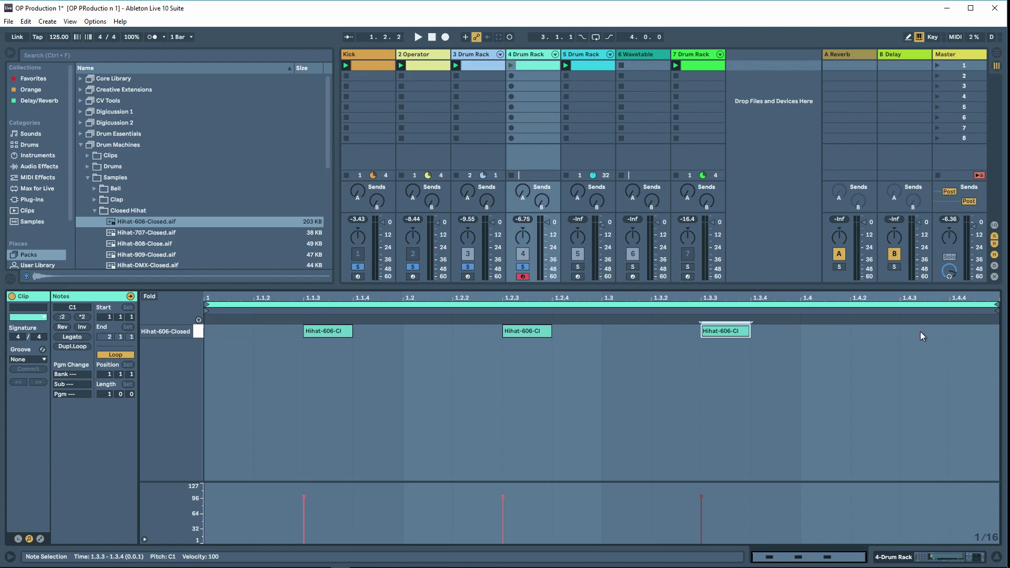
double_click(920, 332)
Audition the 707, 808, 909, DMX, LD and Trax samples in the Closed Hihat folder.
key(shift+Tab)
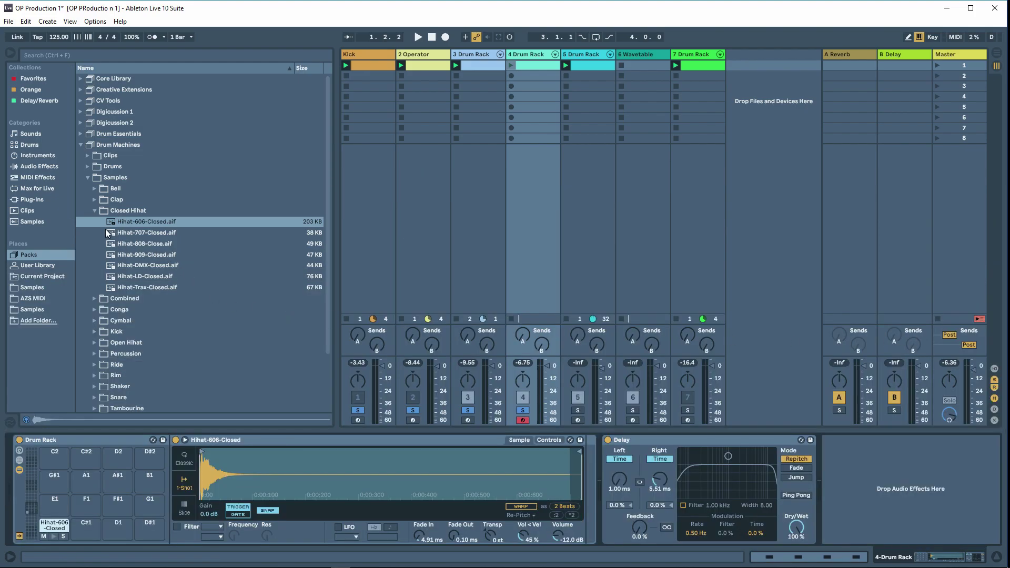
click(155, 244)
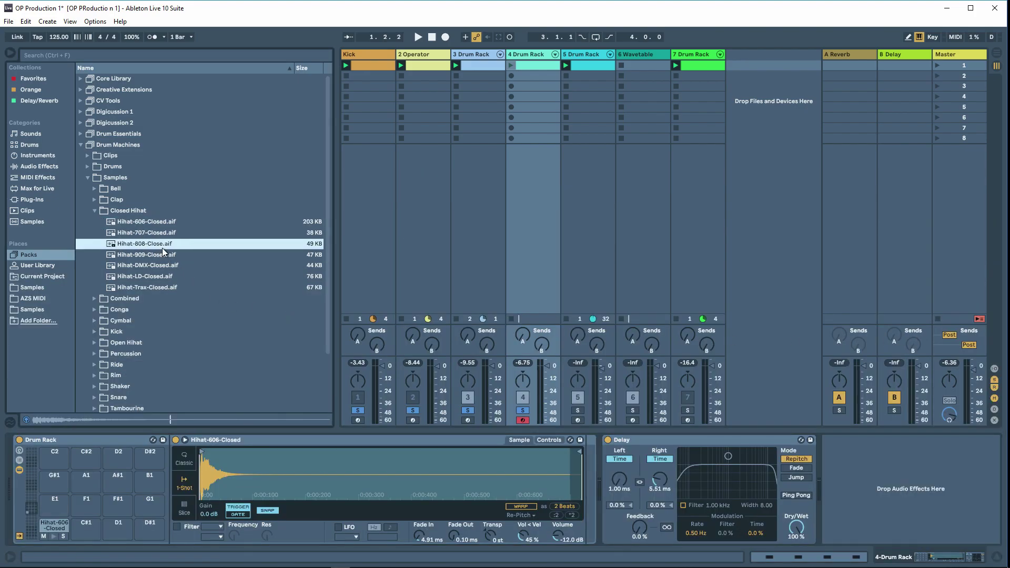
click(154, 233)
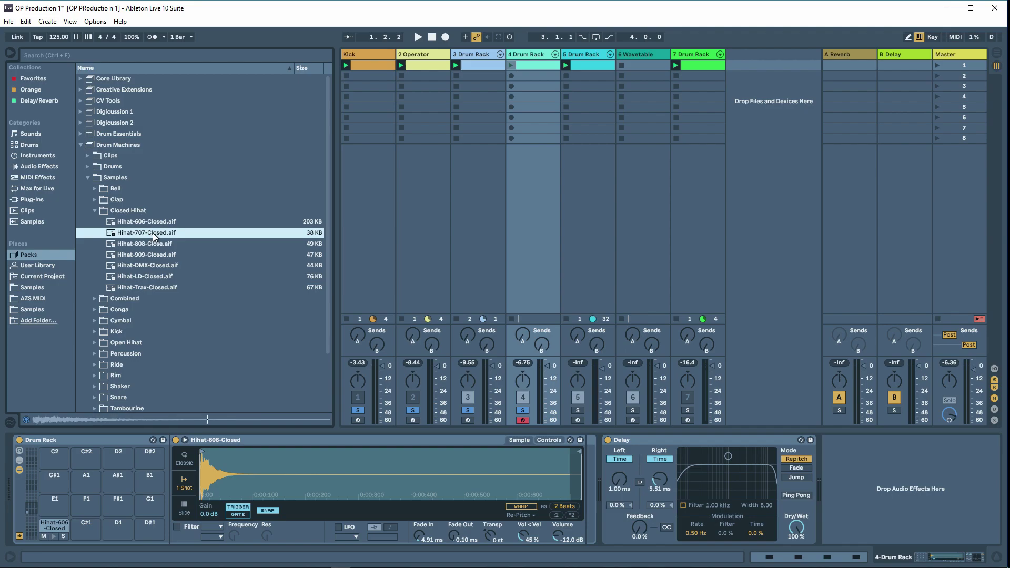
click(148, 255)
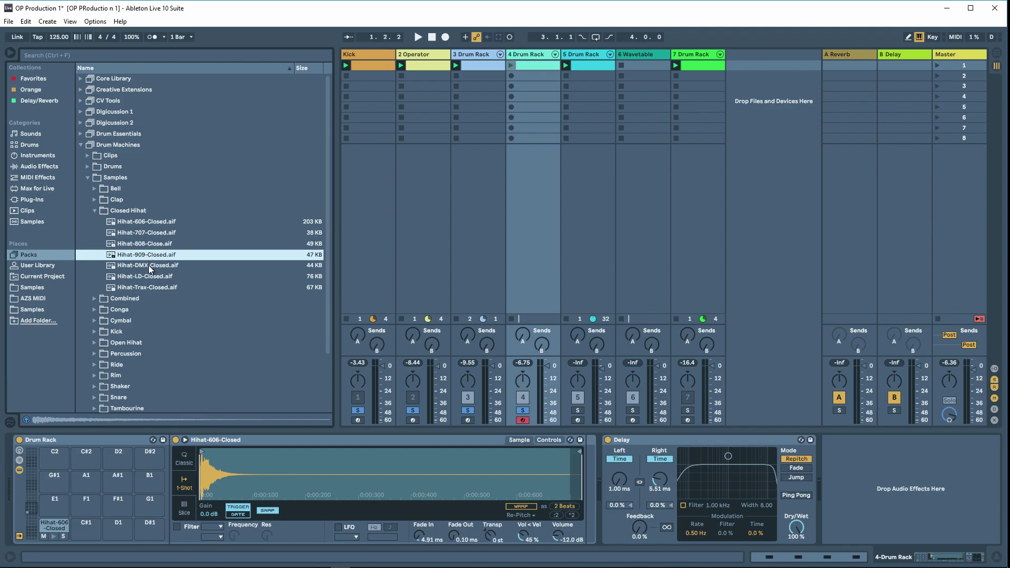
click(148, 265)
click(146, 277)
click(154, 288)
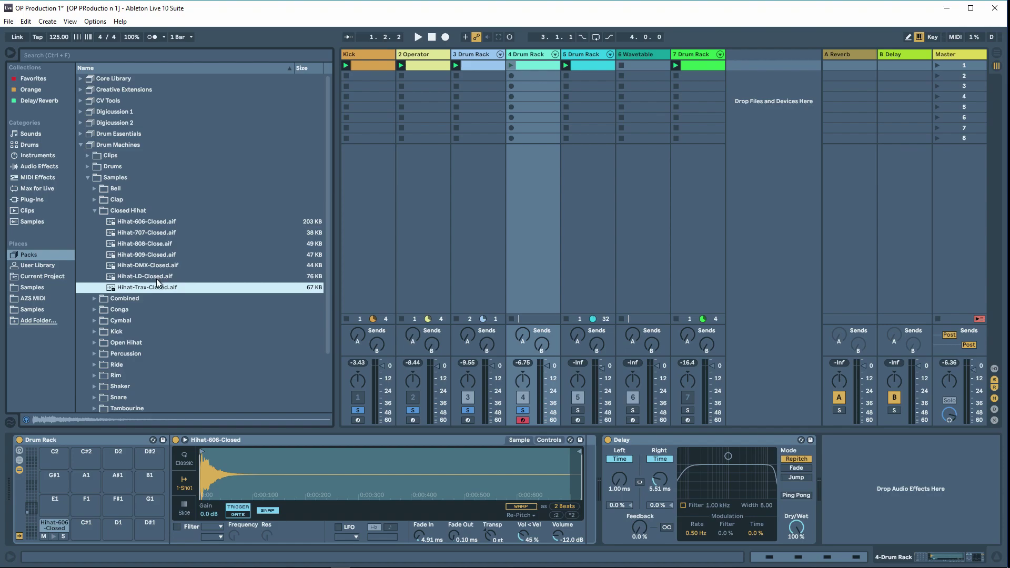
click(156, 279)
click(153, 268)
click(94, 210)
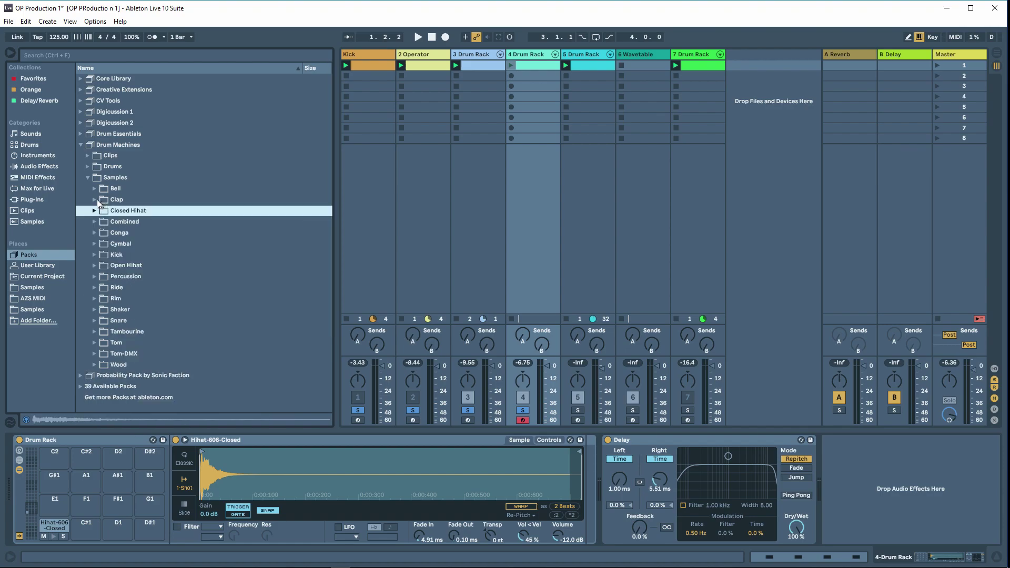
Find Hihat-606-Open.aif in the pack's Open Hihat folder and load it onto pad C#1.
click(95, 200)
click(95, 201)
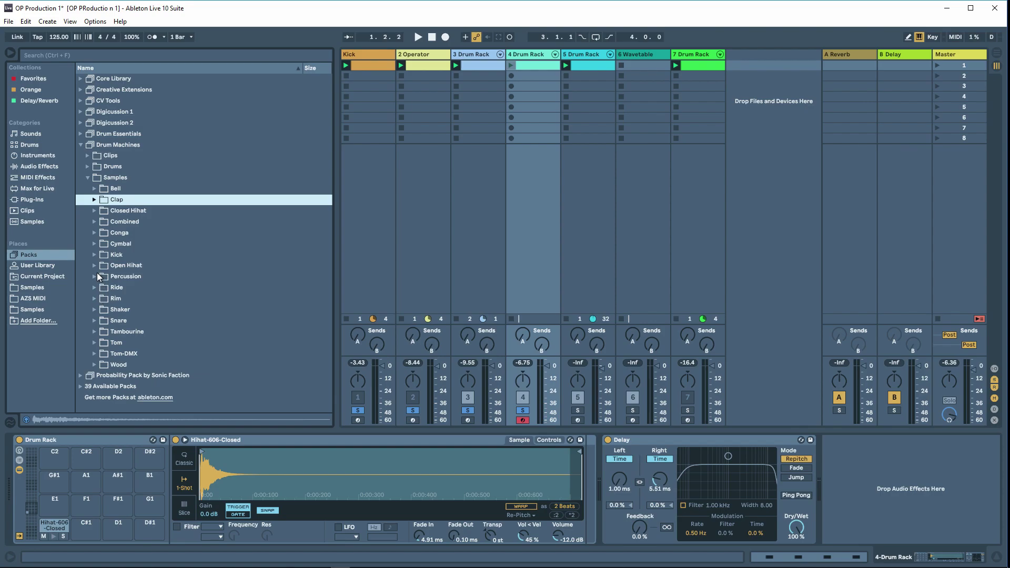
click(96, 277)
click(95, 277)
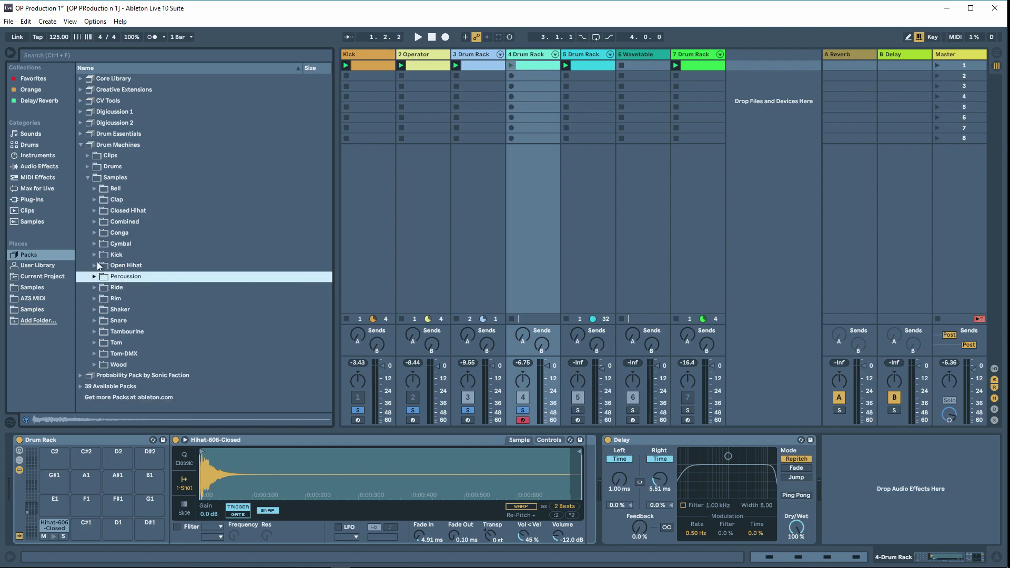
click(95, 266)
click(146, 287)
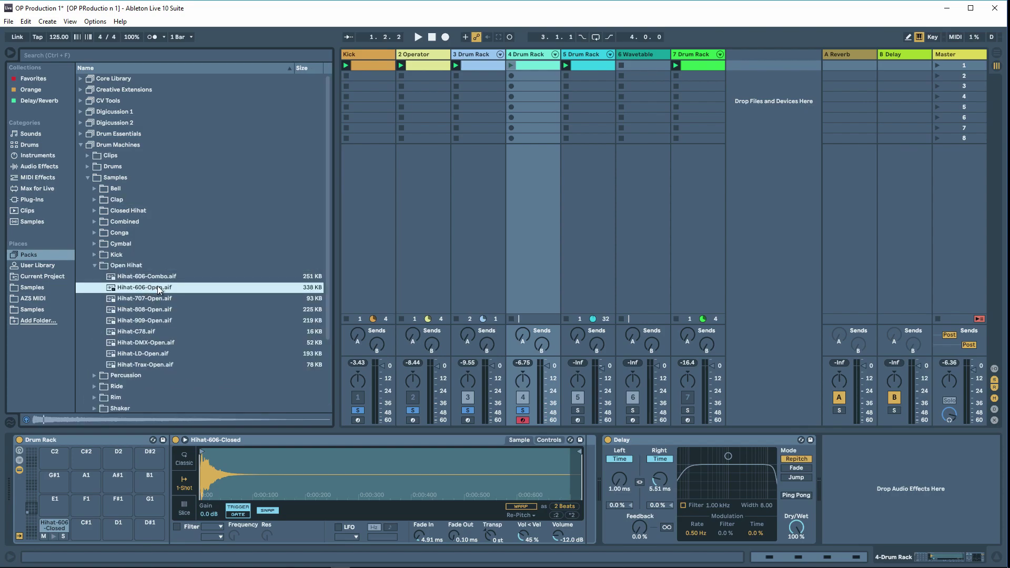
drag(142, 289, 86, 525)
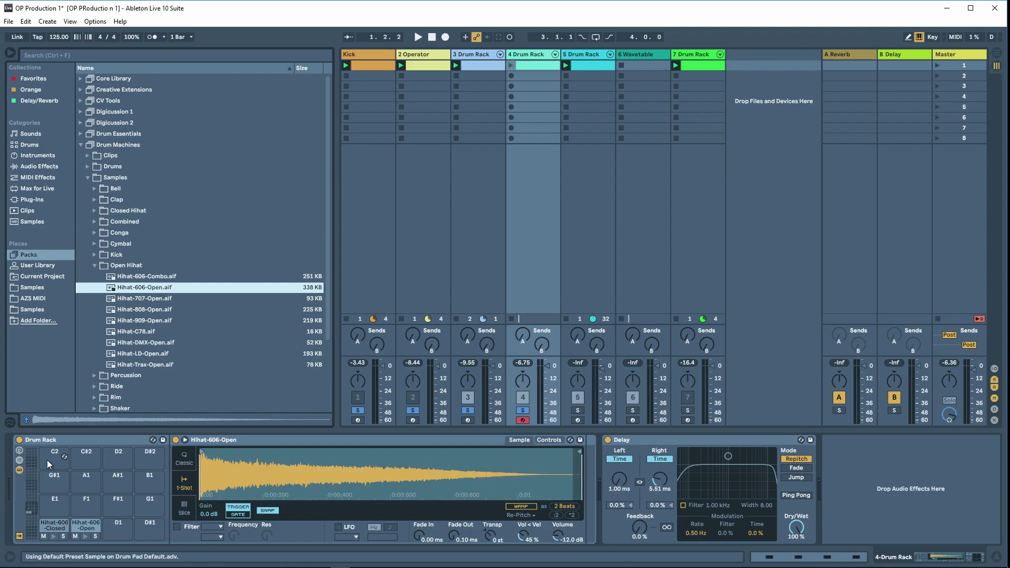
Show the rack's chain list with its input/output settings and assign both hi-hat chains to choke group 1.
click(21, 461)
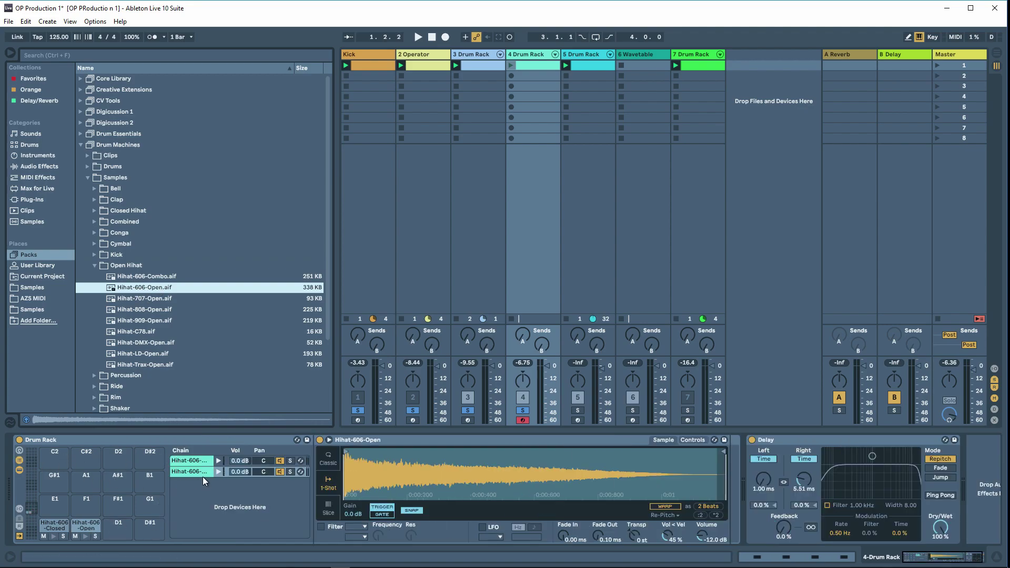
click(20, 452)
click(19, 451)
click(20, 526)
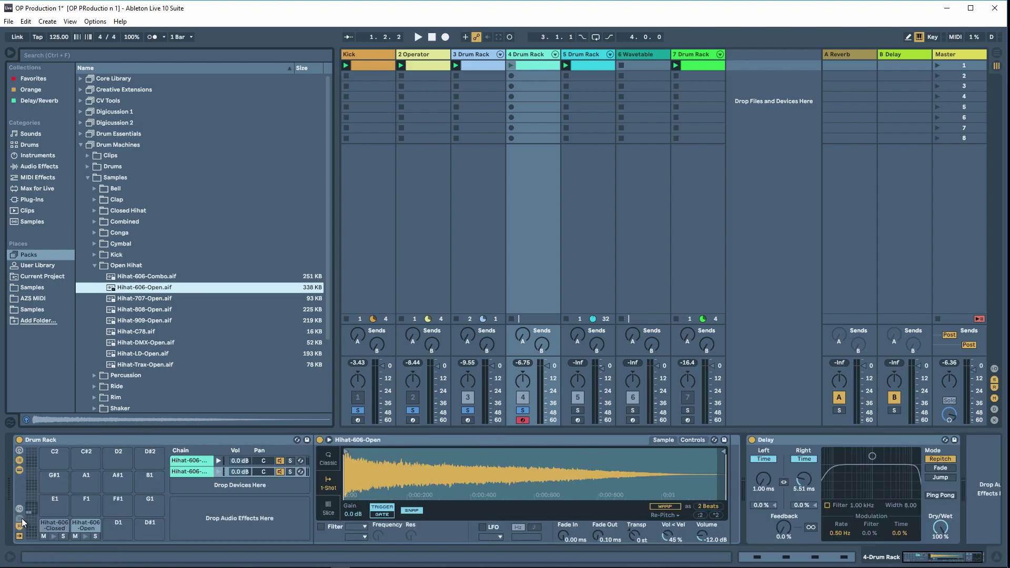
click(20, 526)
click(19, 509)
click(288, 466)
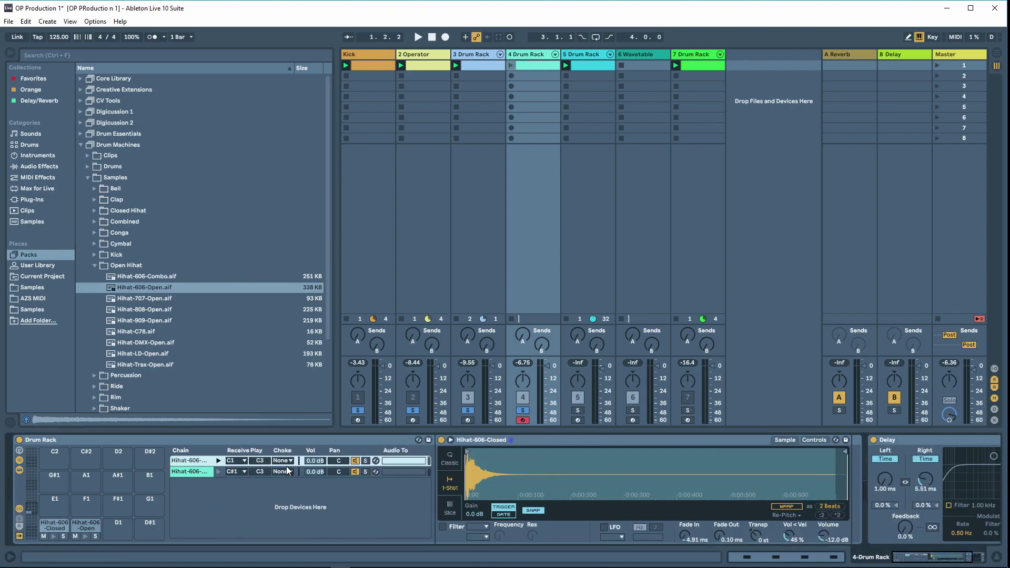
click(289, 322)
click(288, 472)
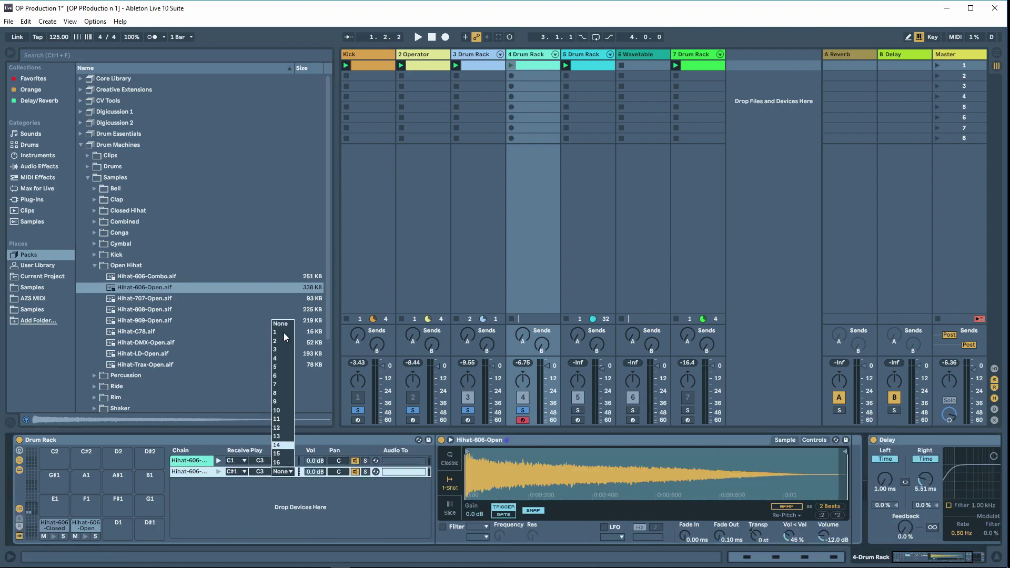
click(276, 334)
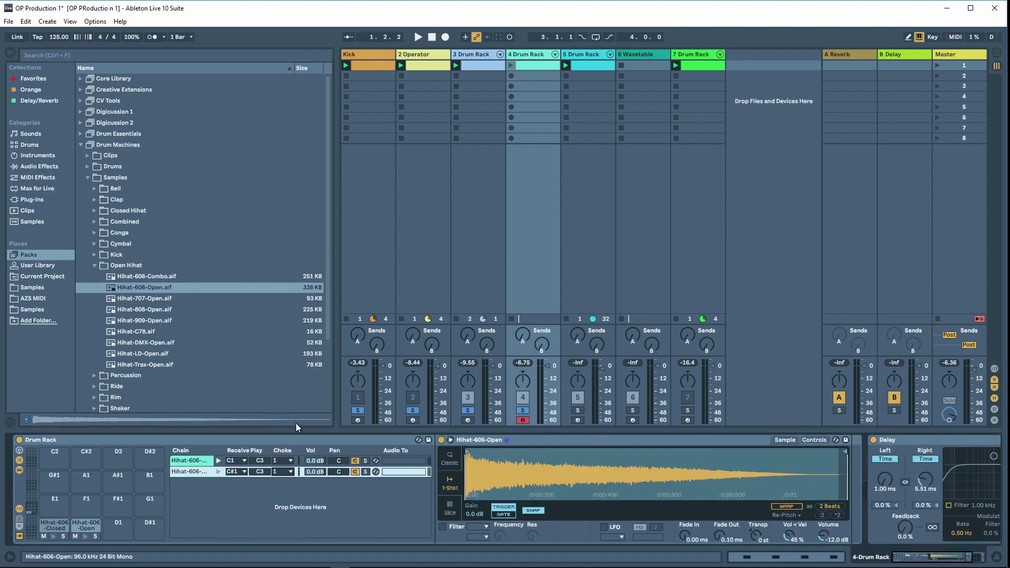
Clear the clip, re-enter Hihat-606-Closed at 1.1.3, 1.2.3, 1.3.3 and 1.4.3, and add Hihat-606-Open at 1.4.2.
double_click(519, 71)
drag(294, 335, 890, 352)
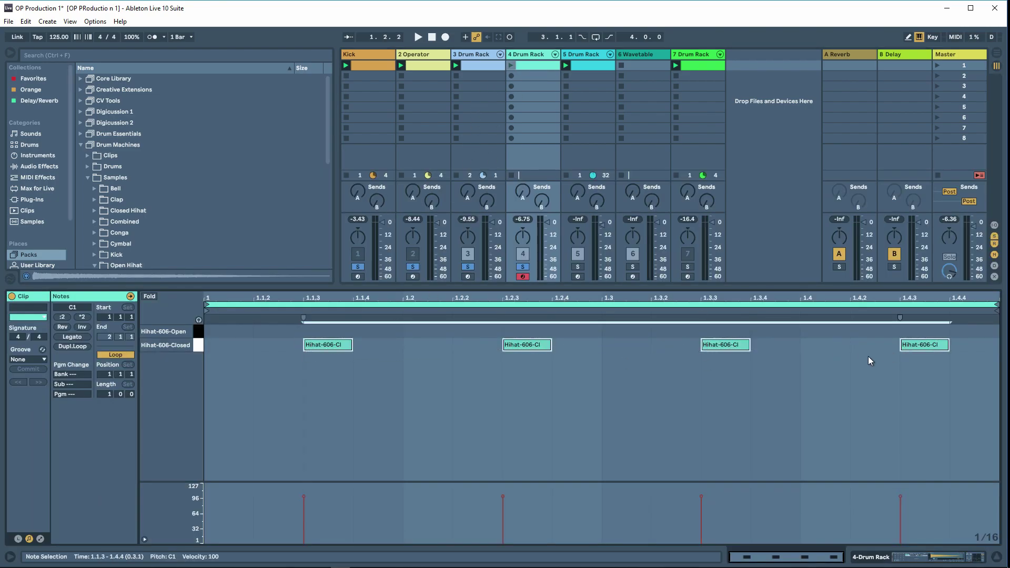
key(Delete)
double_click(347, 346)
double_click(523, 344)
double_click(705, 345)
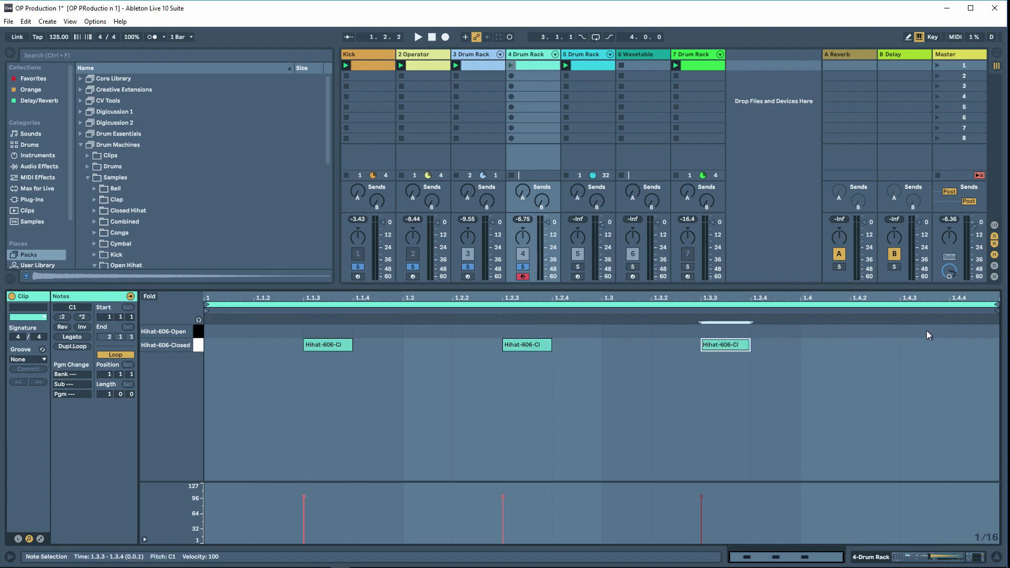
double_click(890, 331)
double_click(905, 345)
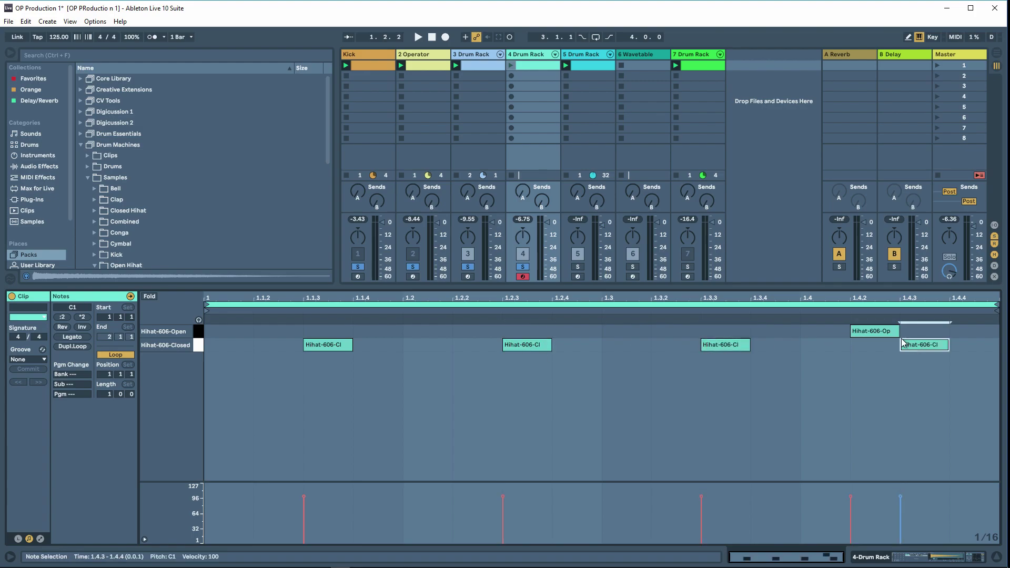
Launch the hi-hat clip and duplicate its loop to a length of two bars.
click(511, 65)
click(653, 422)
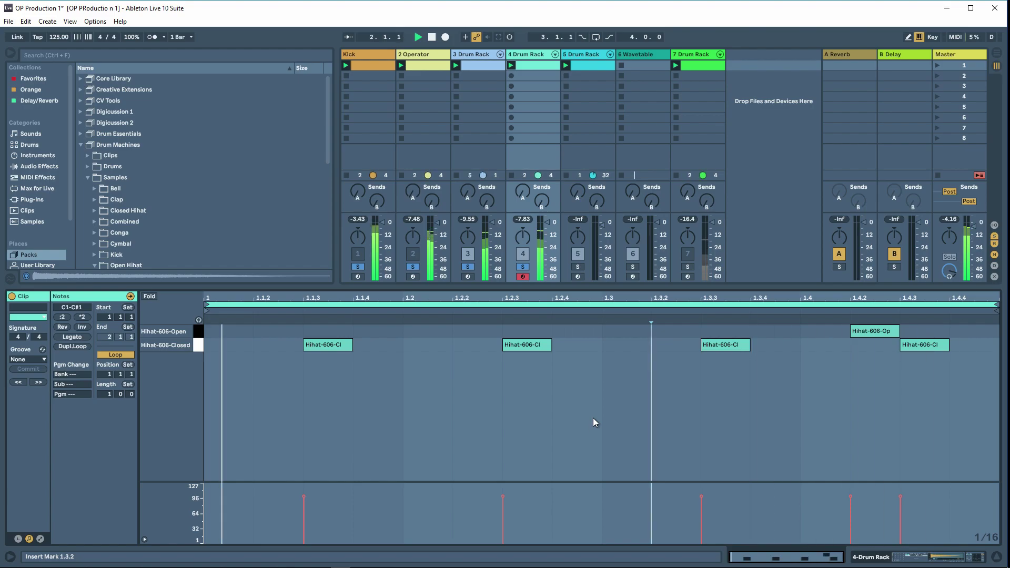
click(595, 388)
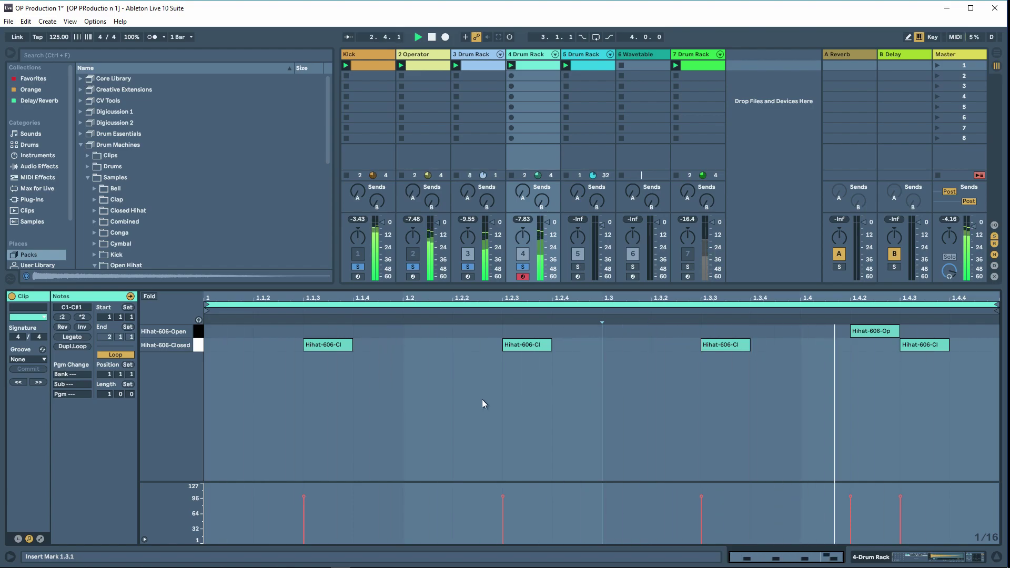
click(66, 347)
click(572, 396)
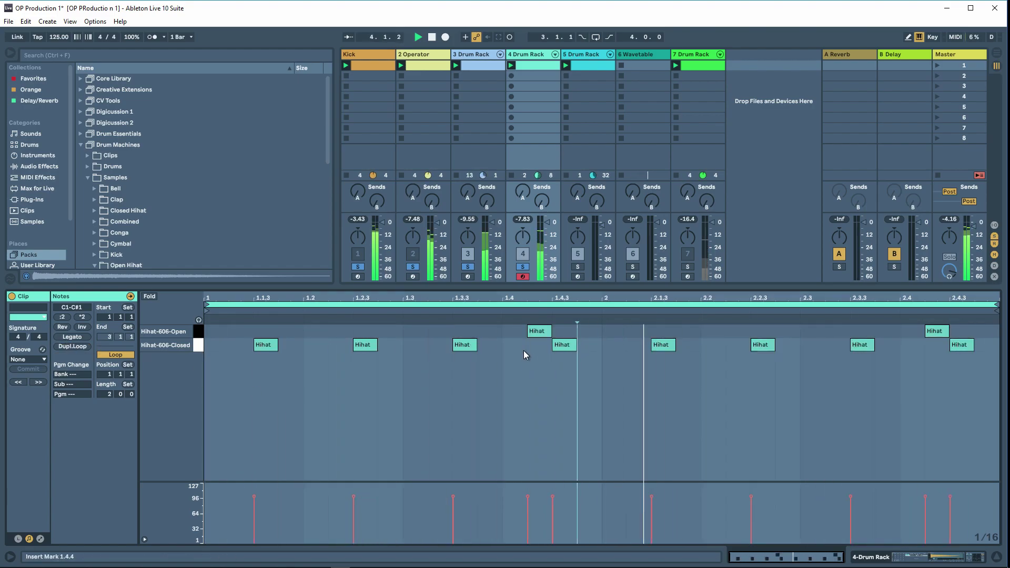
Audition the samples in the pack's Tambourine folder and load Tamb-707.aif onto pad D1.
key(space)
key(shift+Tab)
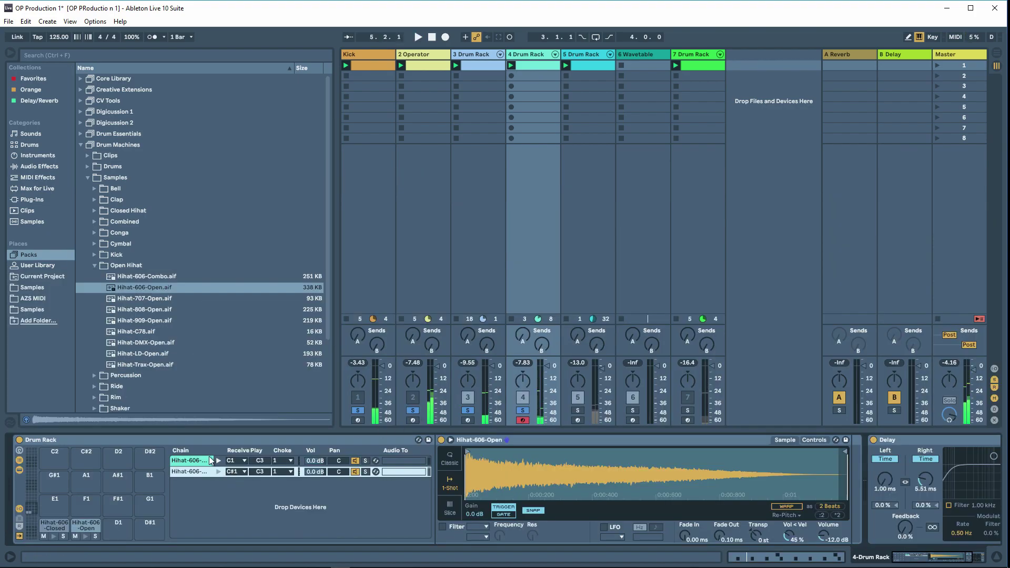
click(95, 266)
click(95, 331)
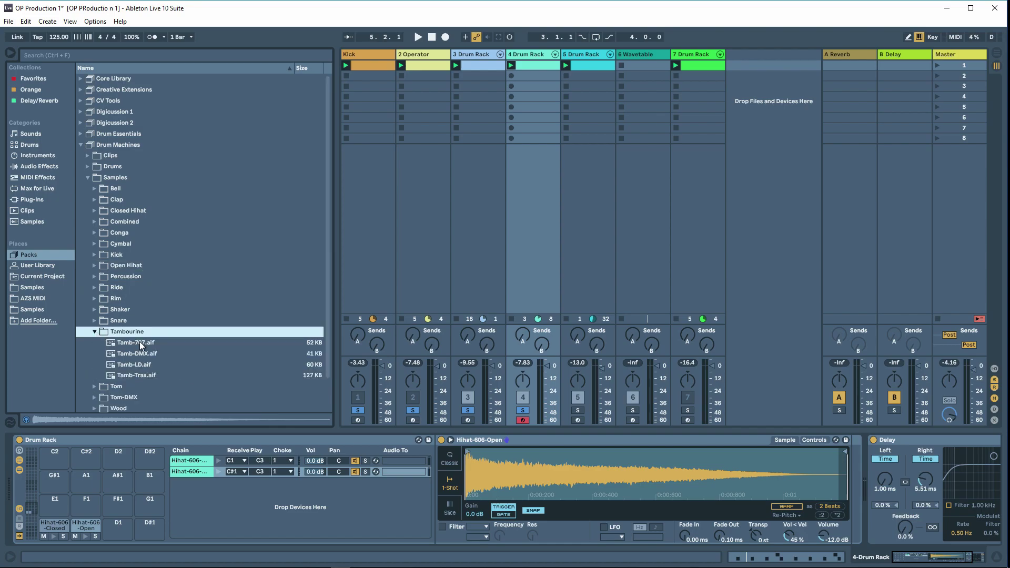
click(143, 342)
click(141, 356)
click(137, 364)
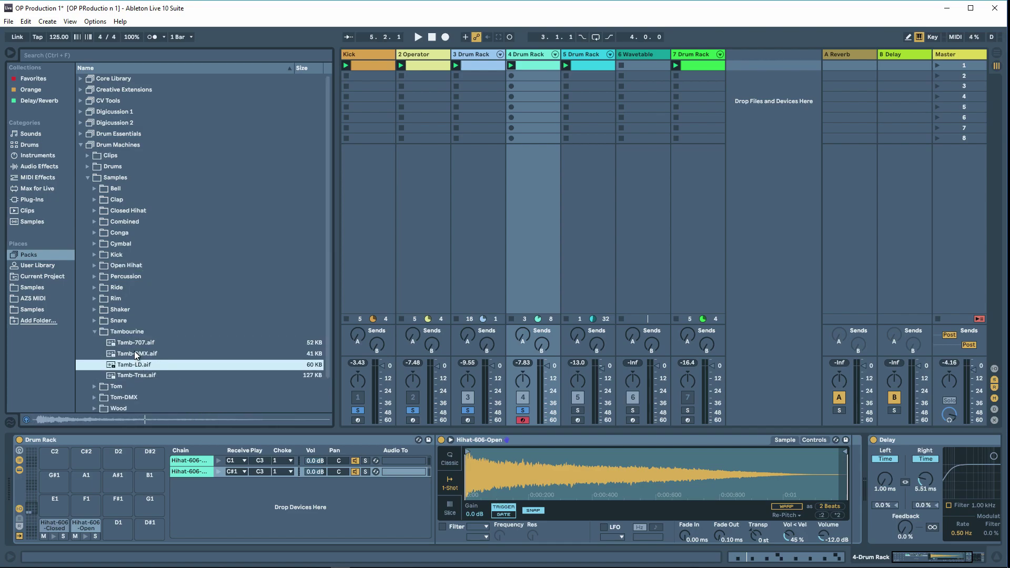
click(149, 344)
drag(141, 405, 116, 528)
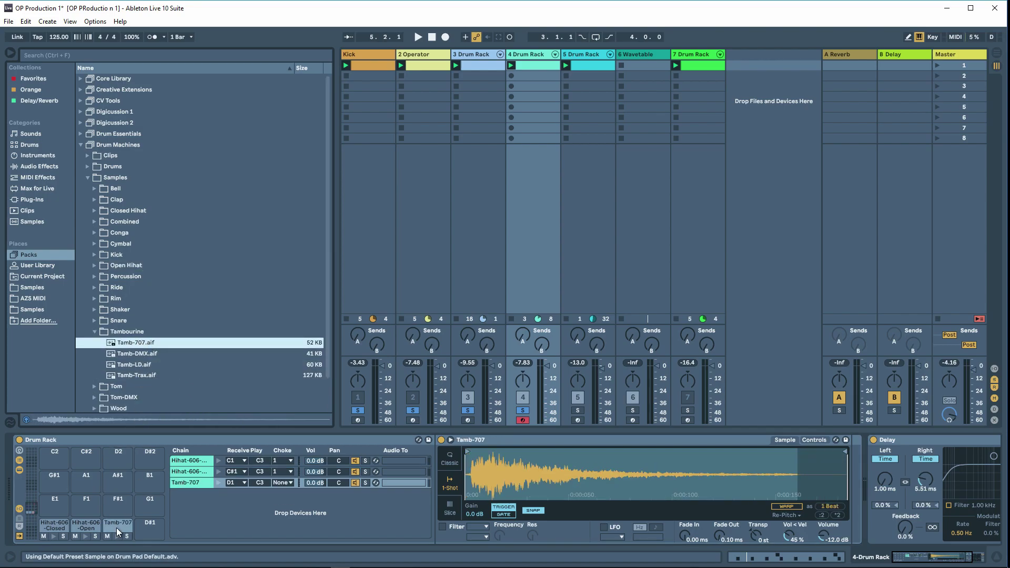
Enable a high-pass filter on the Tamb-707 sample, set its frequency to 2.44 kHz and audition the pad.
click(457, 526)
click(471, 527)
click(477, 492)
drag(500, 533, 500, 552)
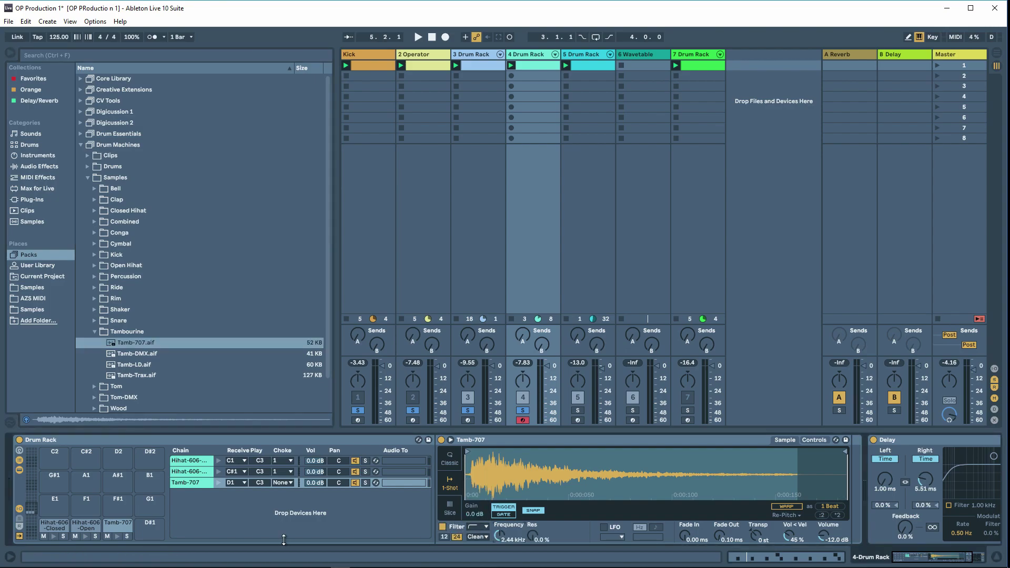
click(116, 537)
click(115, 537)
In the hi-hat clip, enter Tamb-707 on the offbeats at 1.1.3, 1.2.3, 1.3.3 and 1.4.3 and copy them to bar two.
click(545, 69)
click(546, 68)
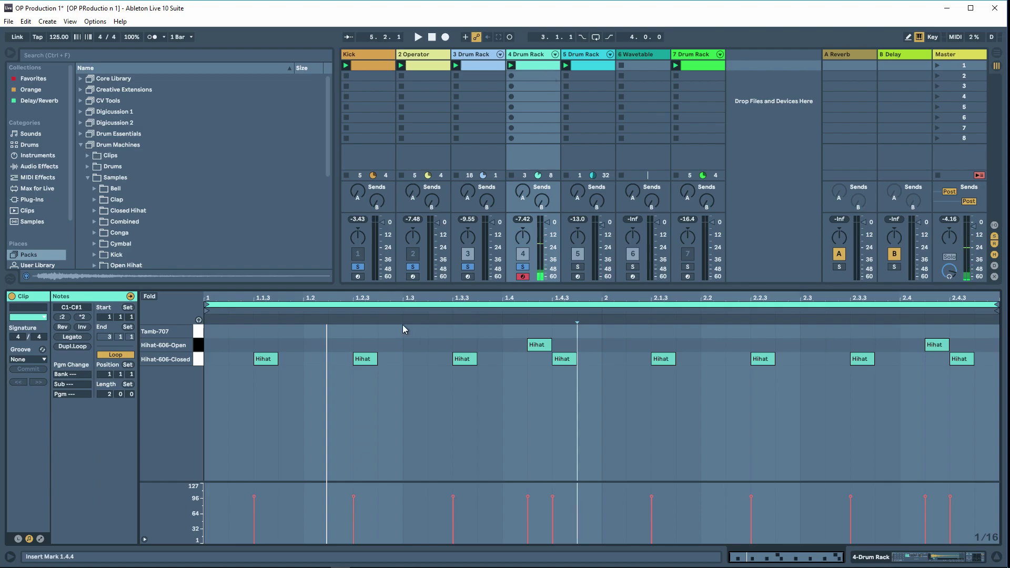
double_click(275, 330)
double_click(362, 330)
double_click(458, 330)
key(space)
double_click(559, 331)
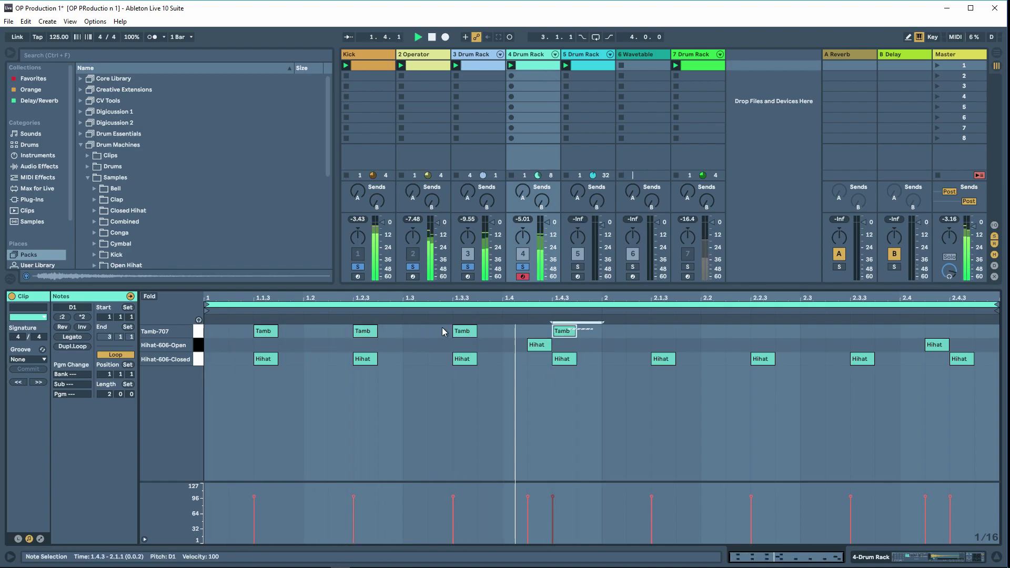
drag(593, 328, 257, 331)
key(ctrl+d)
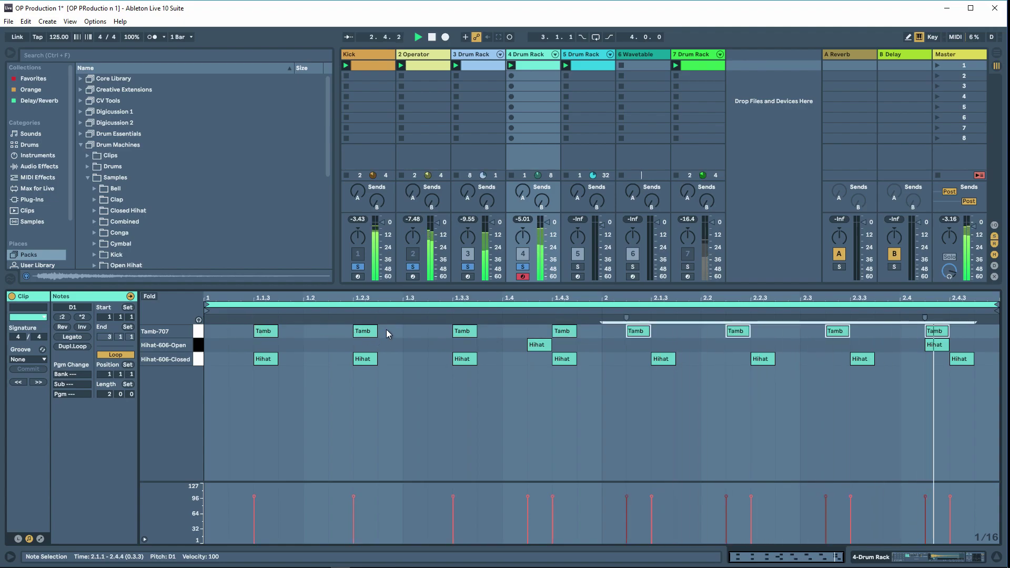
click(405, 357)
key(space)
Add soft Tamb-707 ghost notes at 1.1.2 with velocity 19 and at 1.1.4 with velocity 23.
click(262, 411)
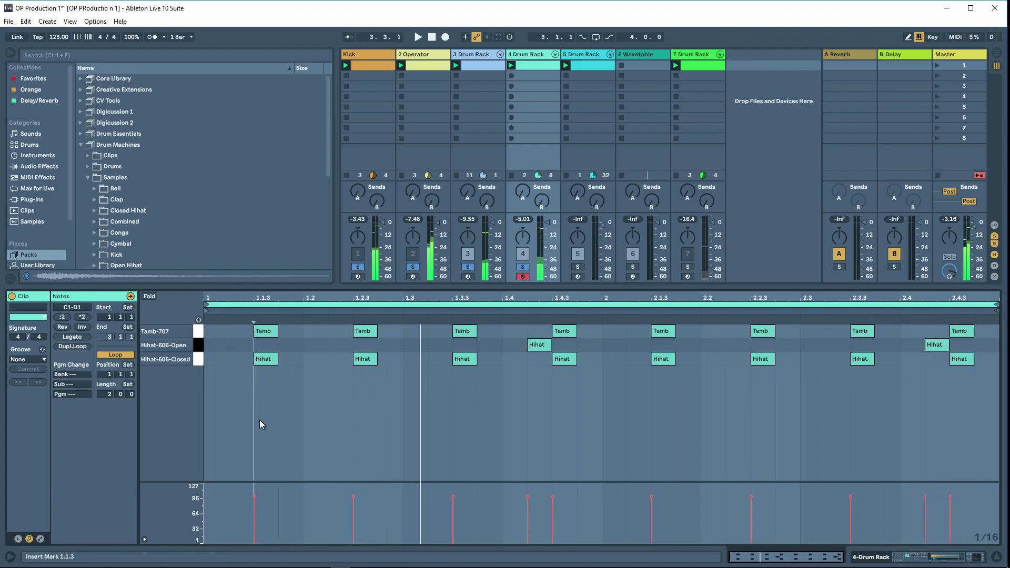
double_click(236, 332)
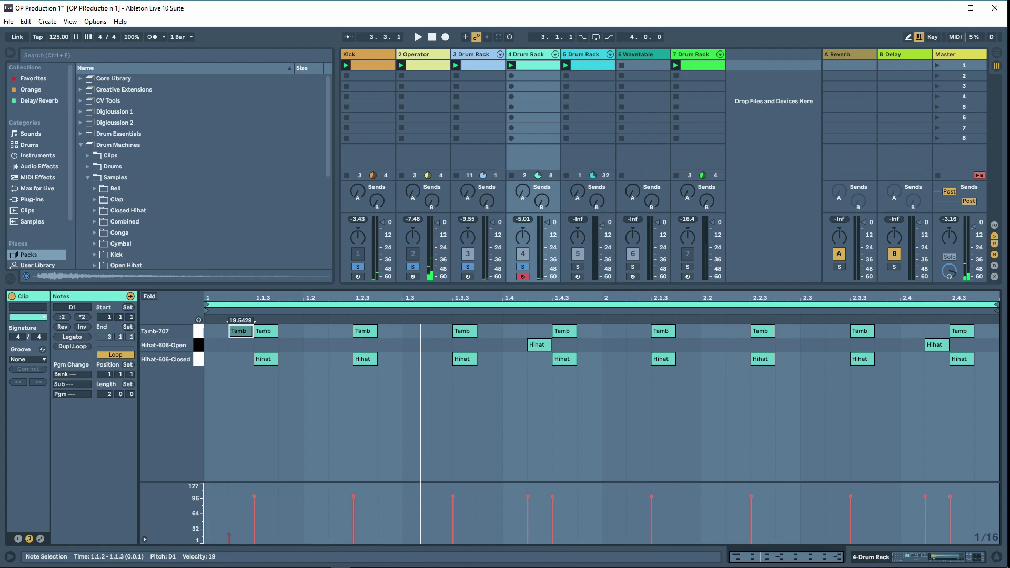
key(space)
double_click(301, 330)
drag(279, 497, 279, 525)
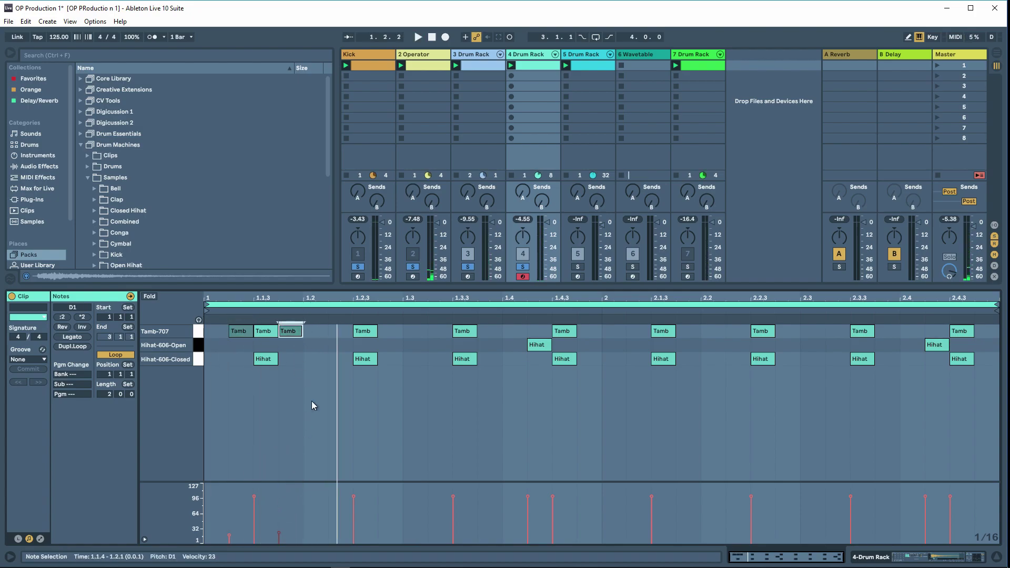
Delete all Tamb-707 notes after the first beat of the clip.
drag(329, 334, 977, 335)
key(Delete)
key(space)
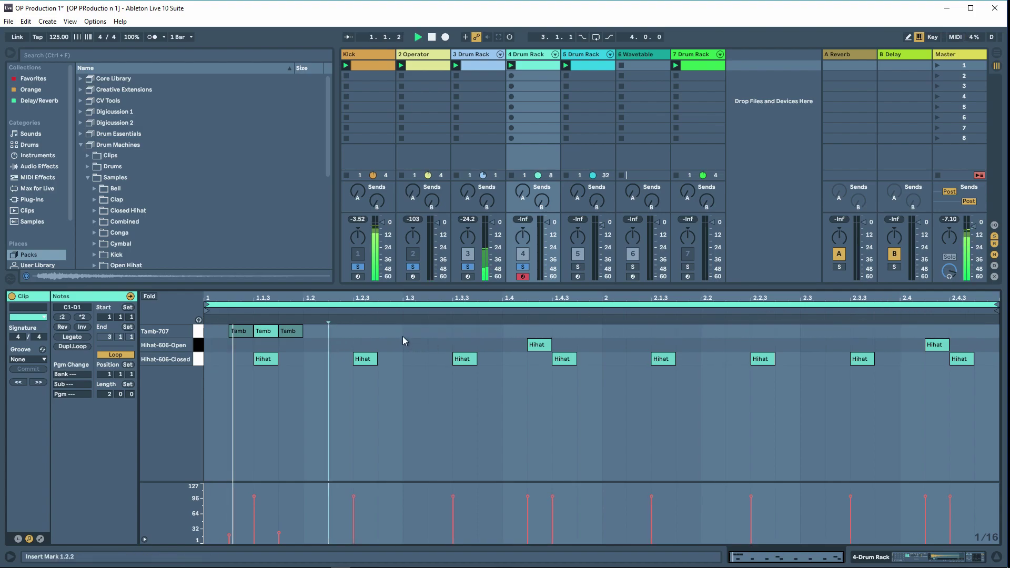
Duplicate the first beat's three-note Tamb-707 pattern across every beat of the two bars.
drag(295, 342, 188, 324)
key(ctrl+d)
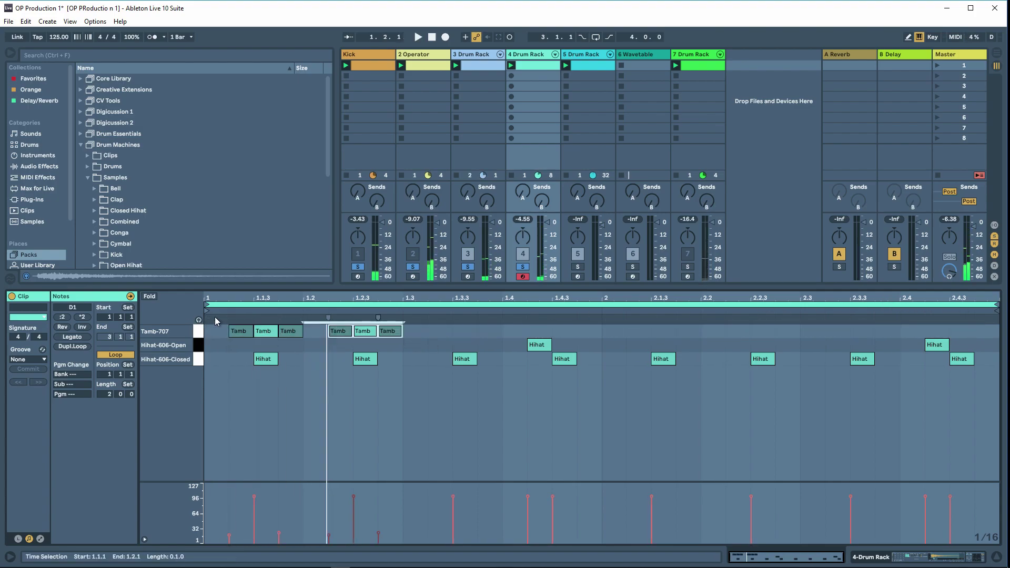
key(ctrl+d)
key(ctrl+d)
key(ctrl+d)
key(ctrl+d)
key(ctrl+d)
key(ctrl+d)
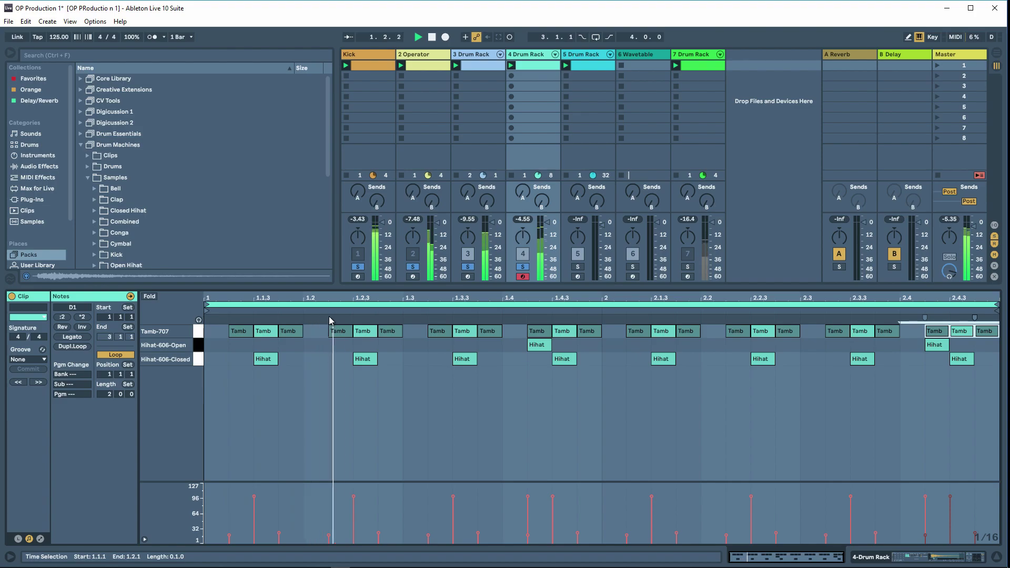
On Hihat-606-Open, enable a high-pass filter at 3.17 kHz and lower the sample volume to -17.7 dB.
key(shift+Tab)
click(189, 471)
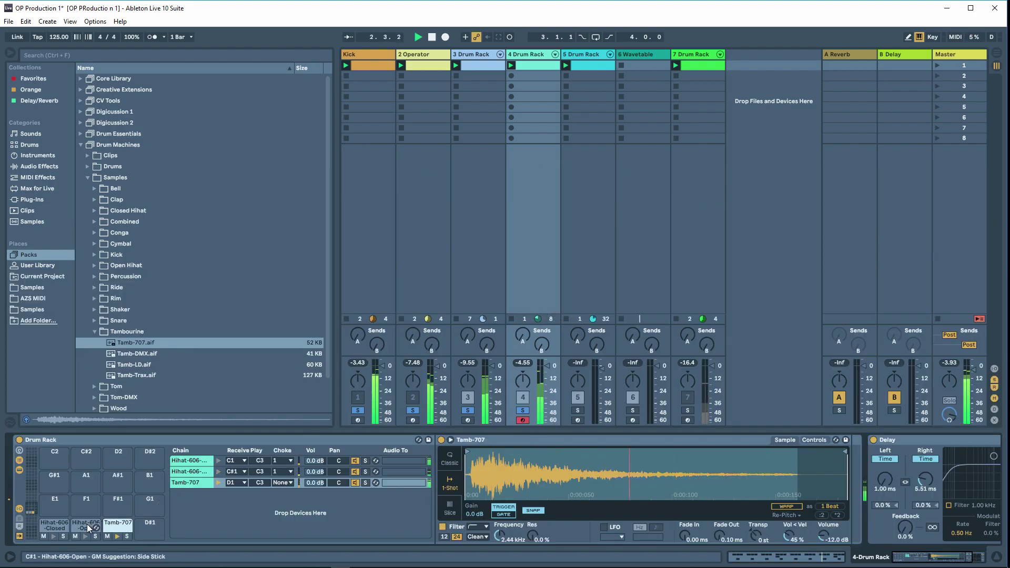
click(449, 525)
click(479, 527)
key(space)
drag(499, 535, 499, 563)
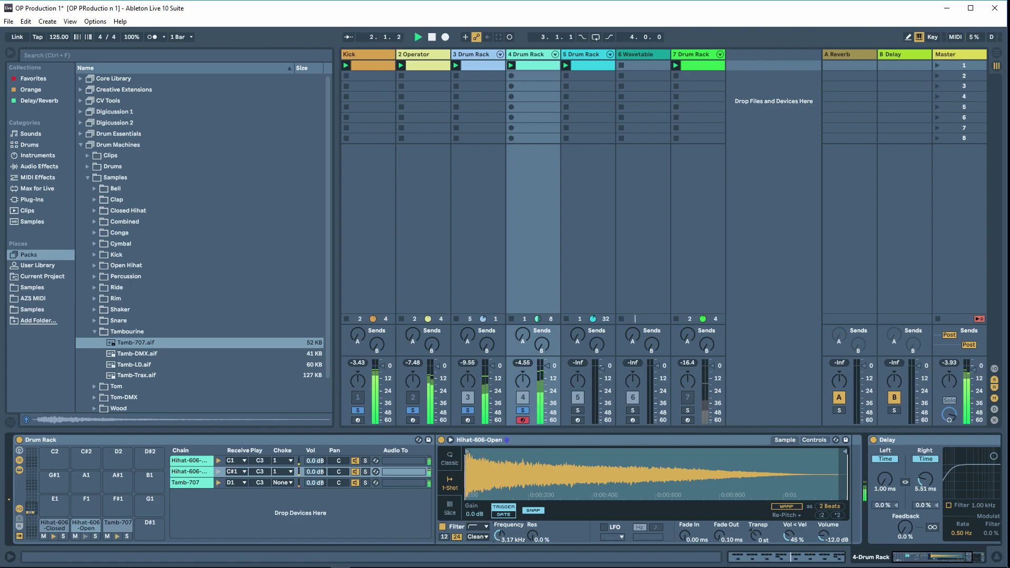
drag(824, 536, 824, 546)
Delete the Hihat-606-Open note at 1.4.2 and play back the groove.
click(535, 66)
click(529, 379)
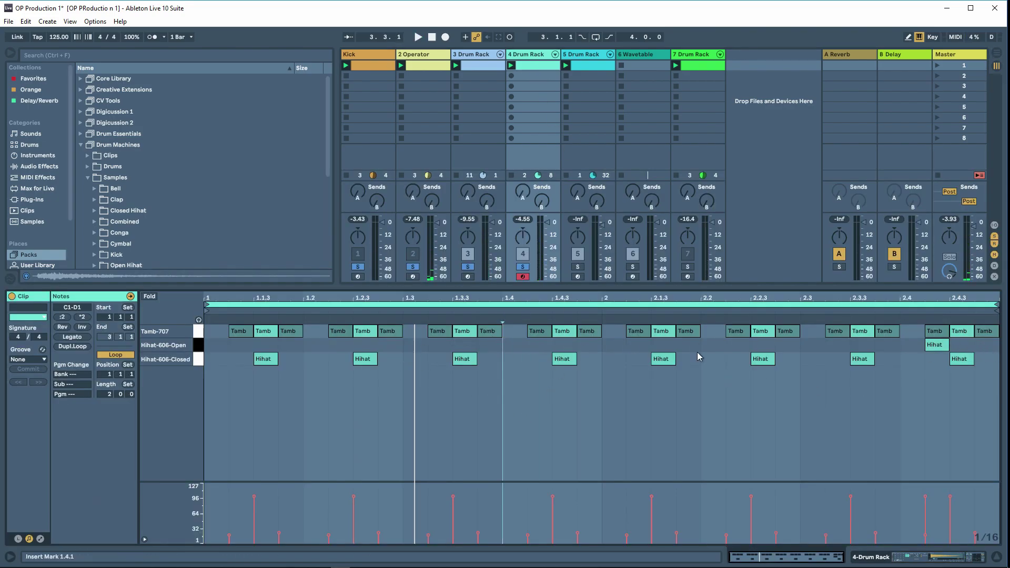
key(shift+Tab)
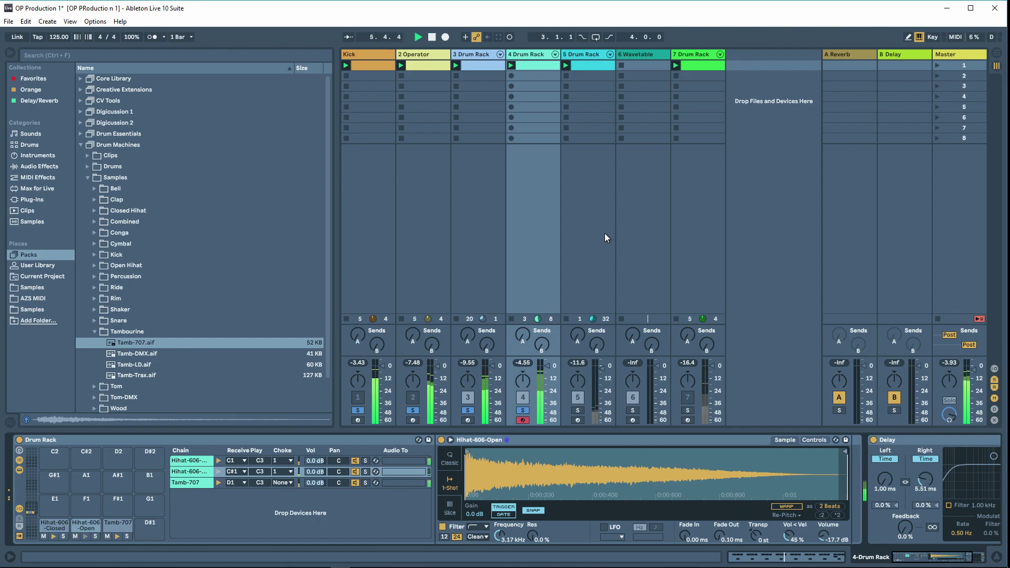
key(space)
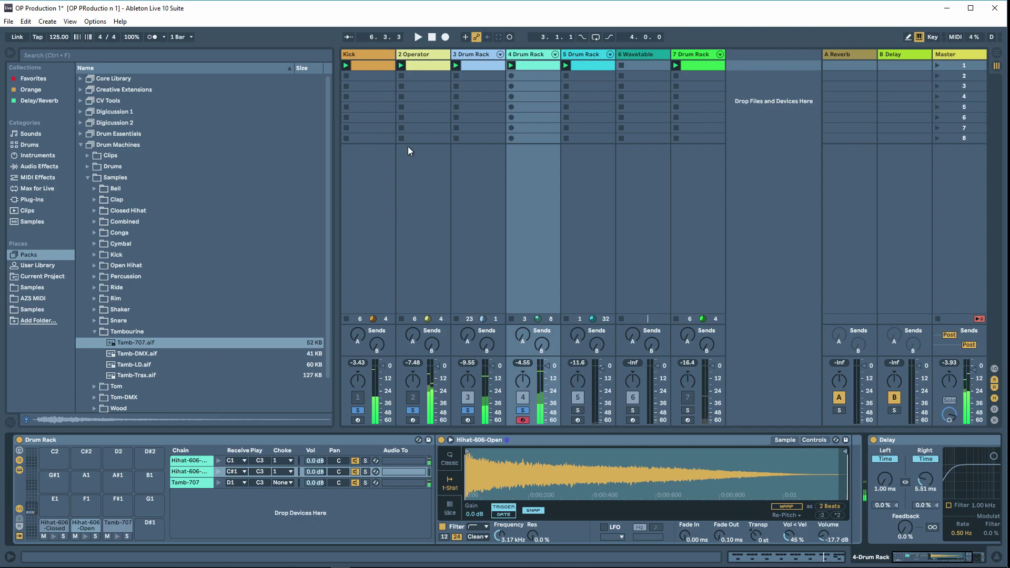
Add the CableGuys VolumeShaper3-64bit plug-in after the Auto Filter on the Operator track and move its window clear of the mixer.
click(413, 54)
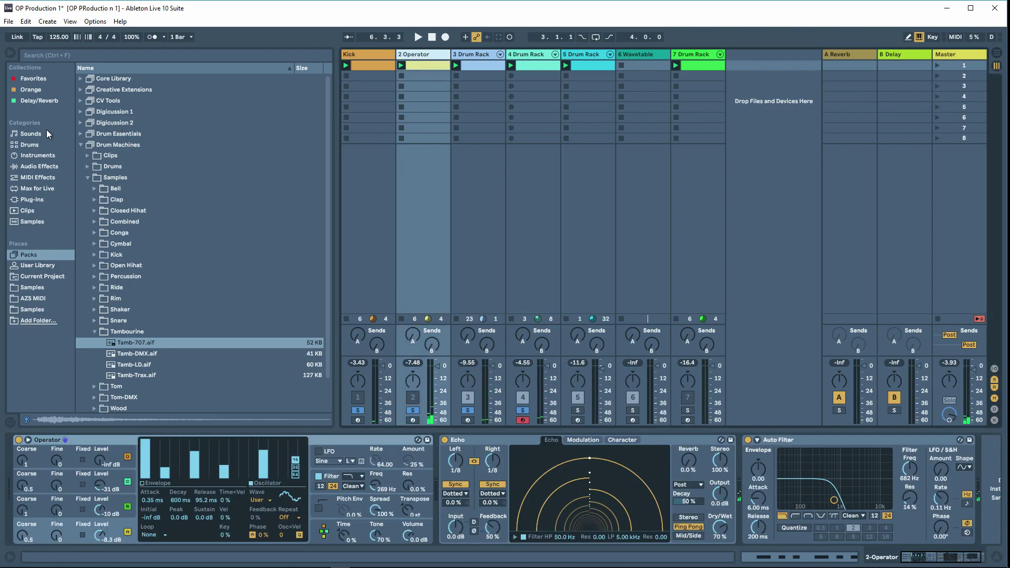
click(38, 167)
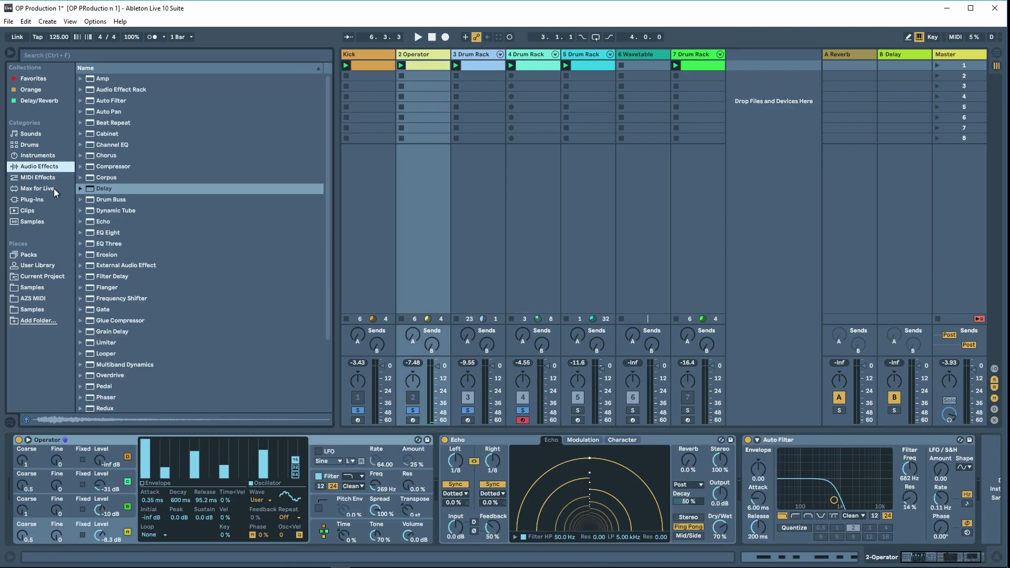
click(37, 178)
click(41, 200)
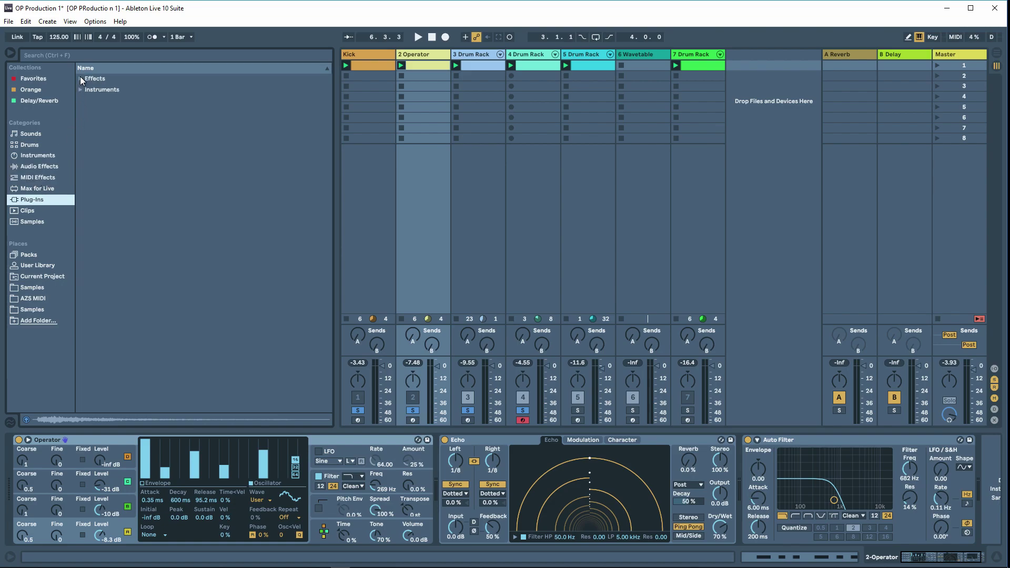
click(81, 78)
click(88, 123)
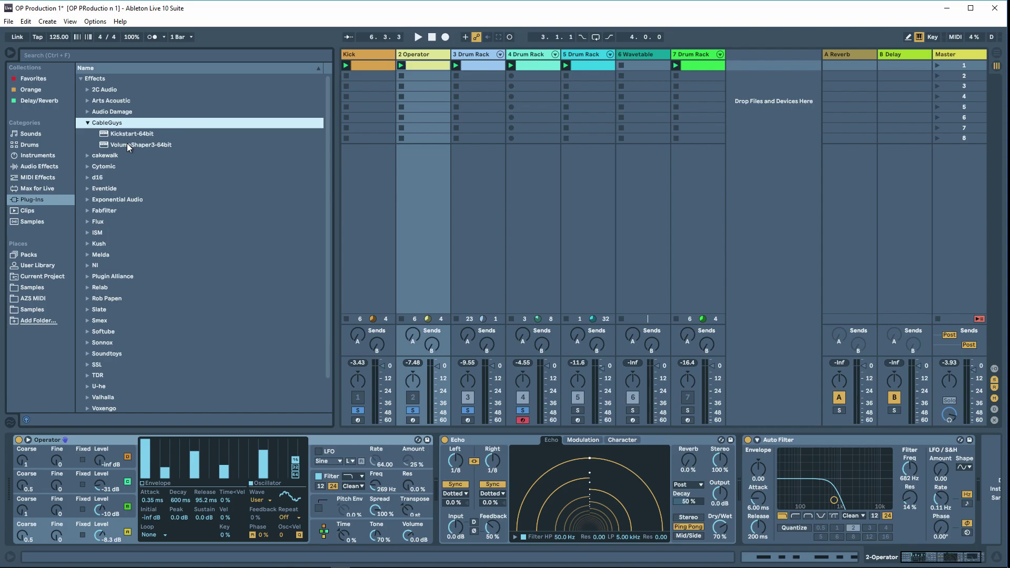
drag(129, 145, 961, 463)
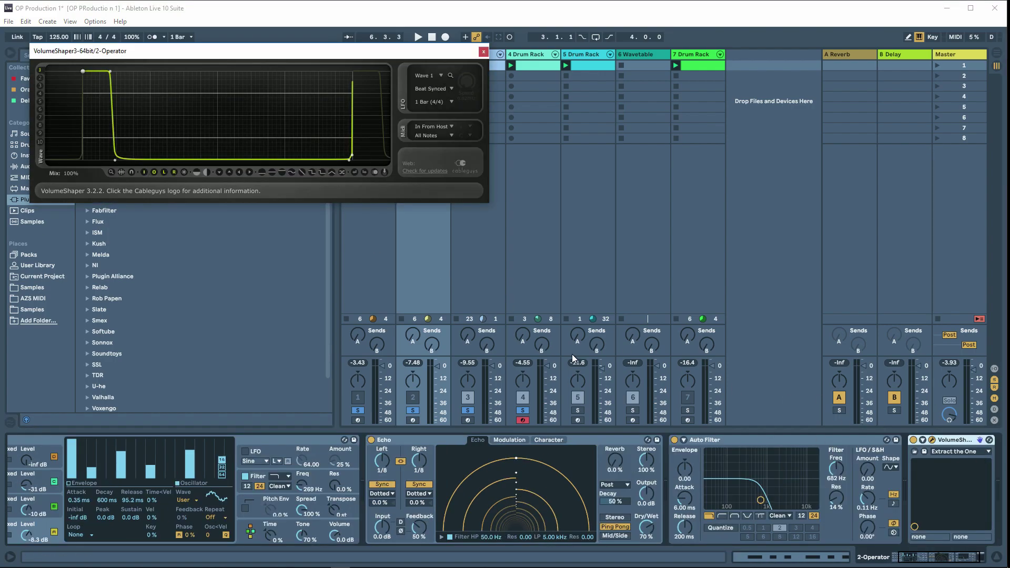
drag(222, 58, 340, 168)
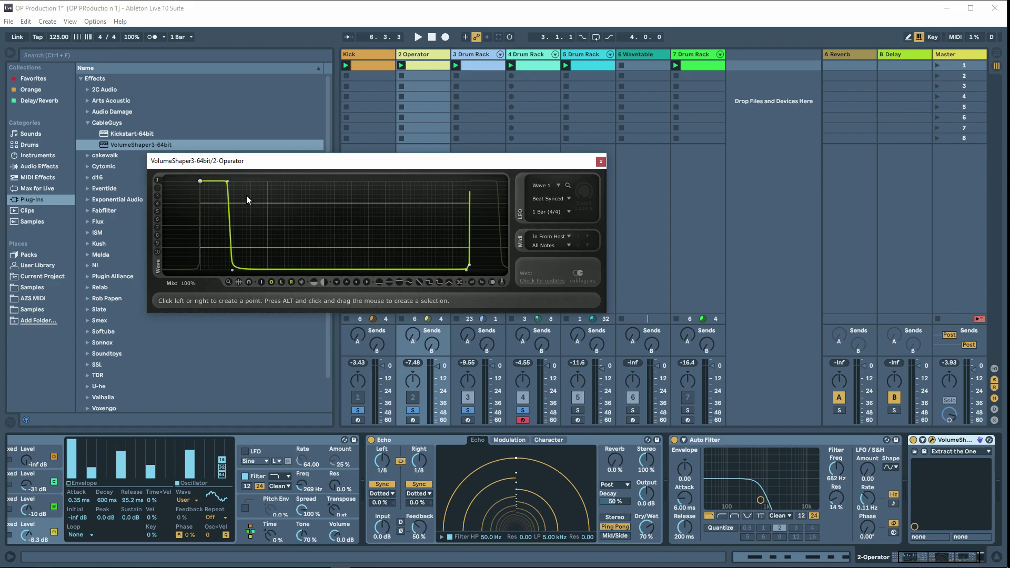
Flip the VolumeShaper wave both vertically and horizontally and set its LFO length to 1/4.
click(315, 283)
click(324, 282)
click(555, 211)
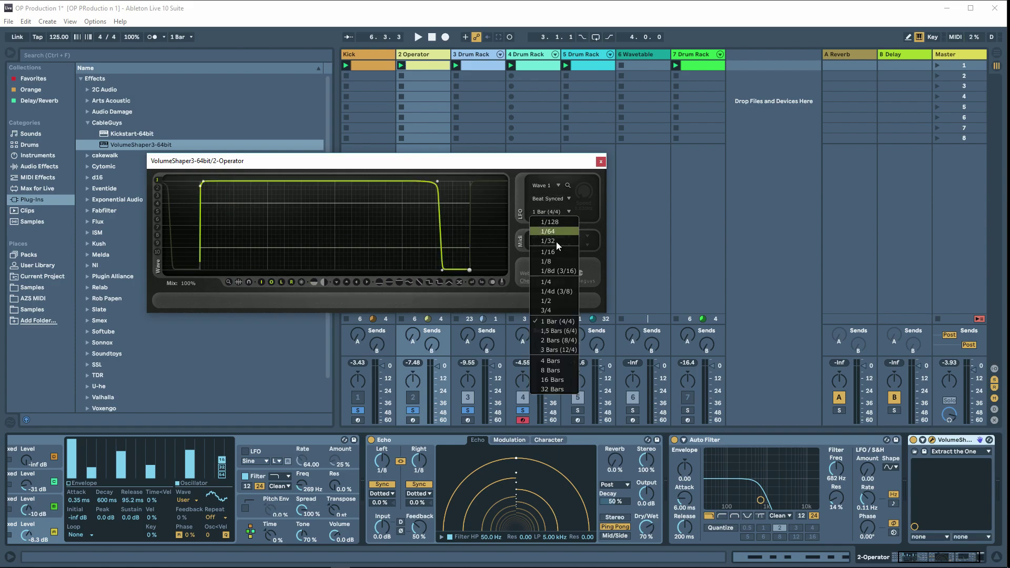
click(557, 282)
Replace the wave with a rising ramp, bend its start lower and move its peak slightly before the end of the cycle.
click(378, 282)
click(420, 283)
click(323, 283)
drag(248, 255, 250, 265)
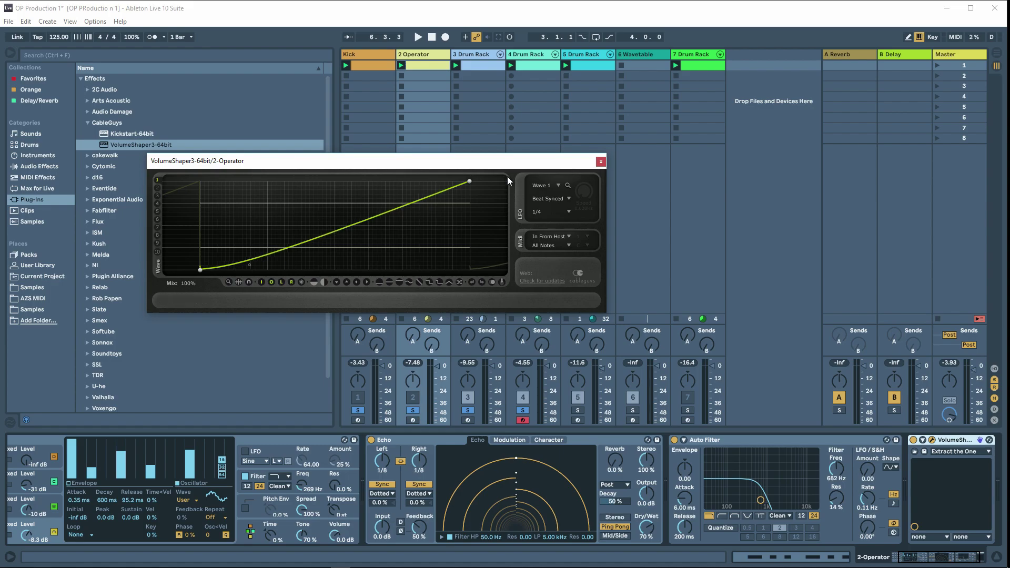
drag(469, 181, 459, 181)
During playback with only Kick and Operator soloed, raise the middle of the volume curve to about 0.69 and close the plug-in window.
key(space)
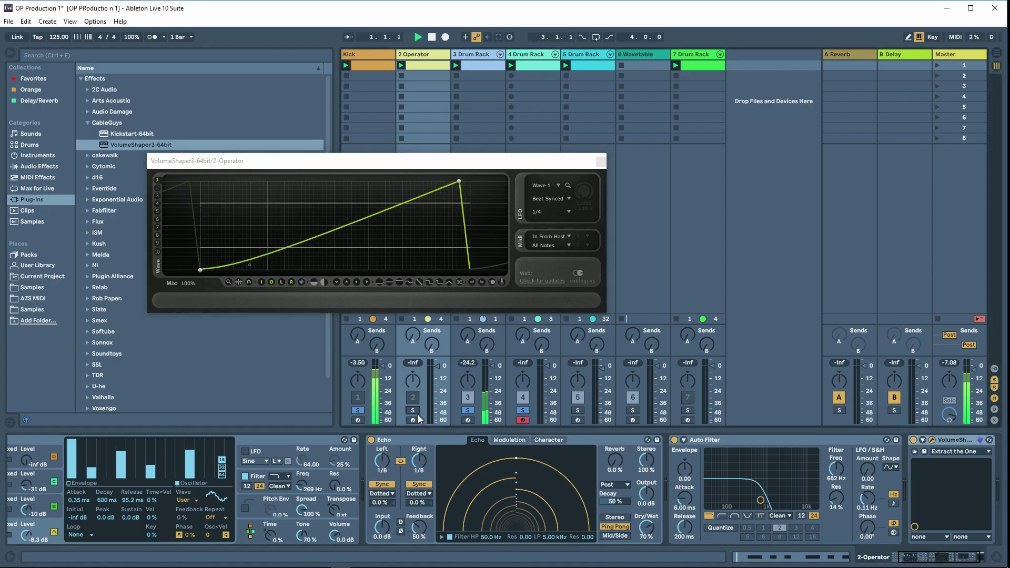
click(467, 410)
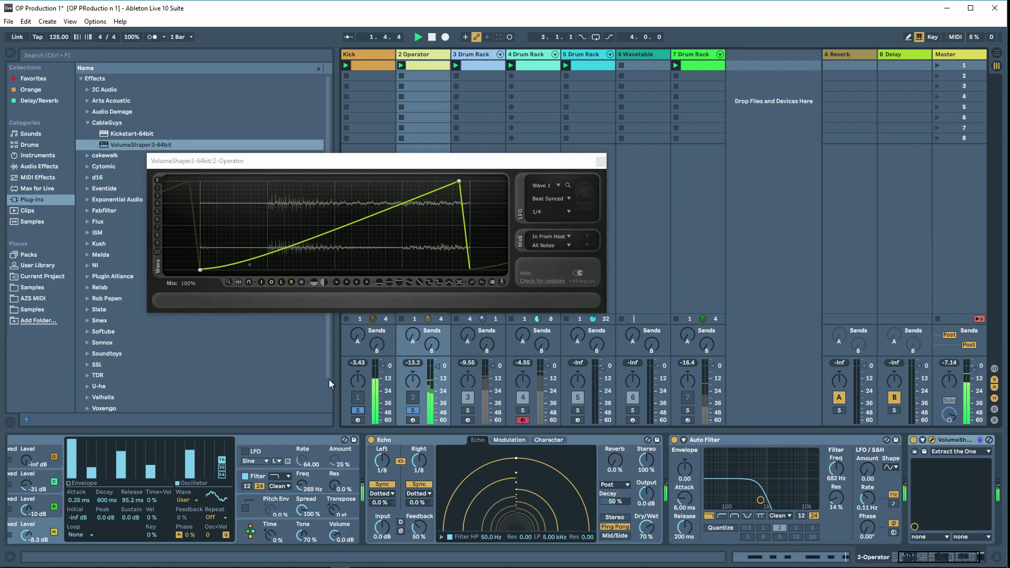
drag(315, 230, 312, 215)
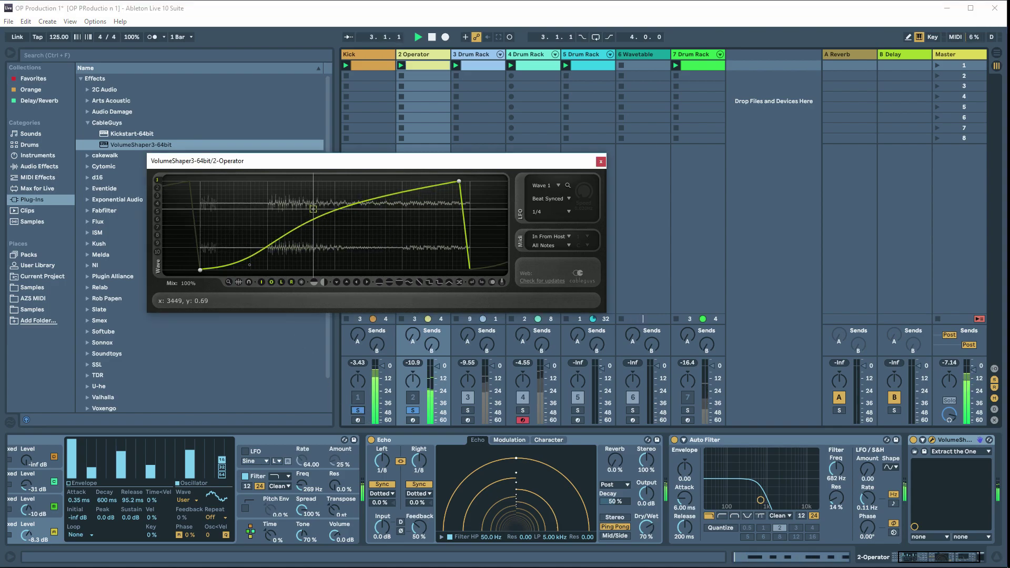
click(600, 161)
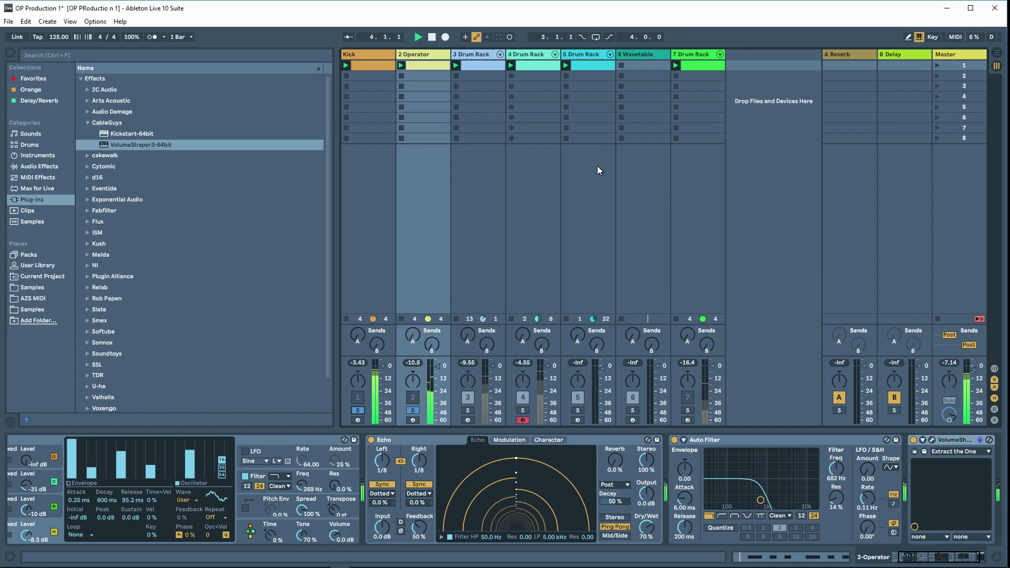
Set the Auto Filter frequency on the Operator track to 2.12 kHz, with Operator's Time at 38% and Tone at 34%.
drag(760, 503, 780, 507)
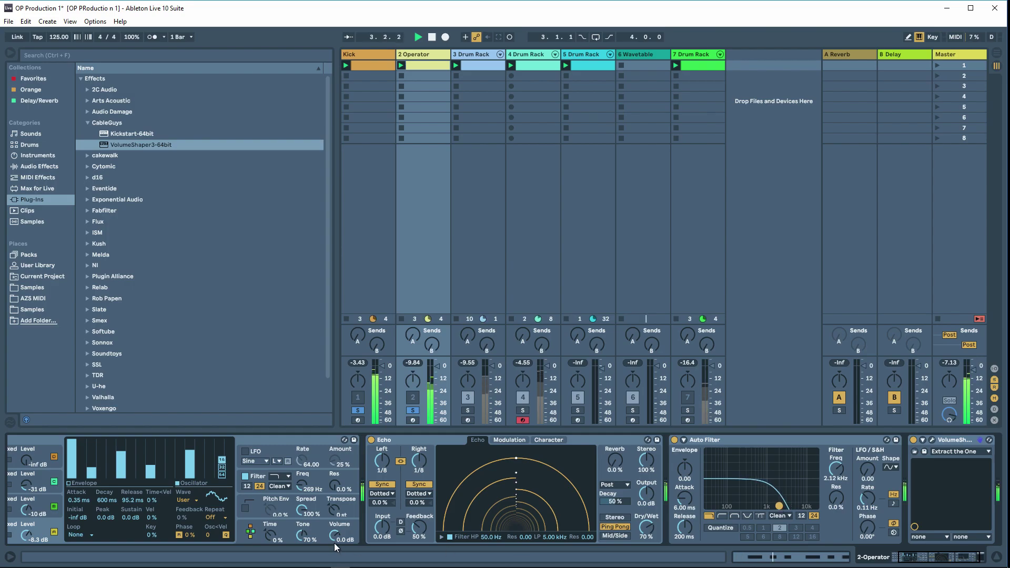
drag(277, 539, 277, 533)
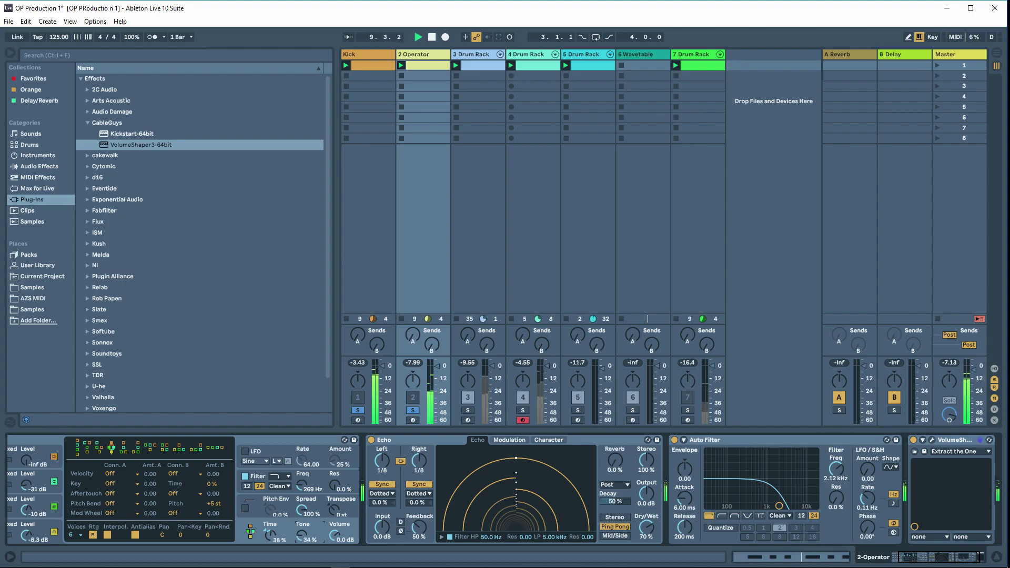
Unsolo the Kick and Operator tracks, switch both back on and play the full groove.
click(413, 411)
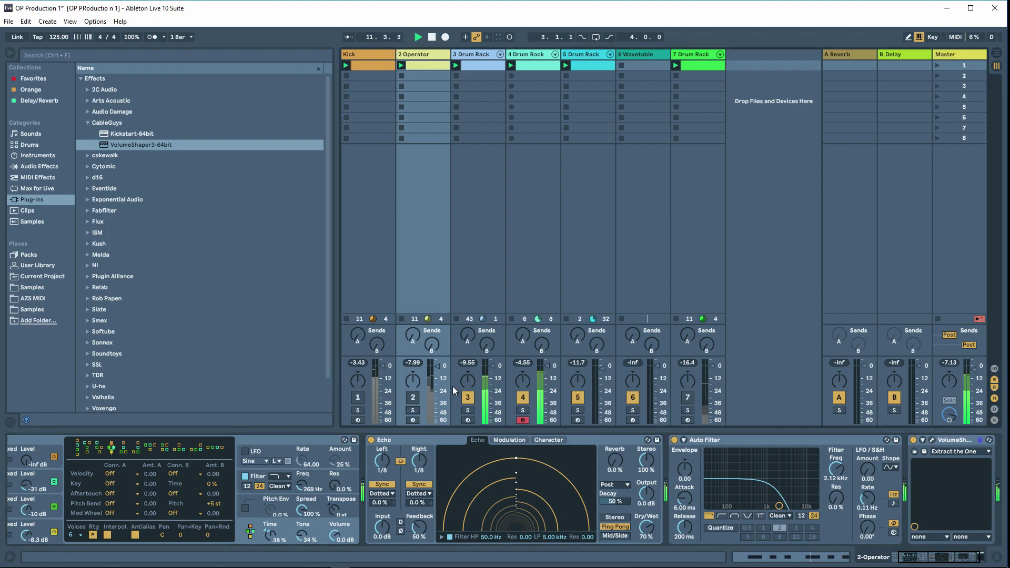
click(357, 398)
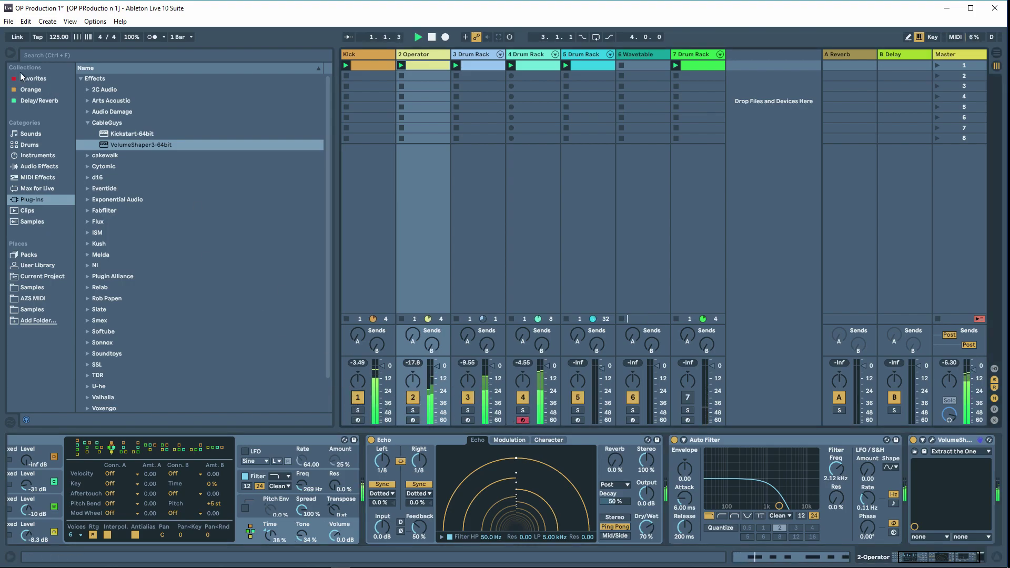
Hide the browser and, during playback, set the Operator track's Tone to 46%, Auto Filter frequency to 1.04 kHz and Echo Dry/Wet to 60%.
click(10, 53)
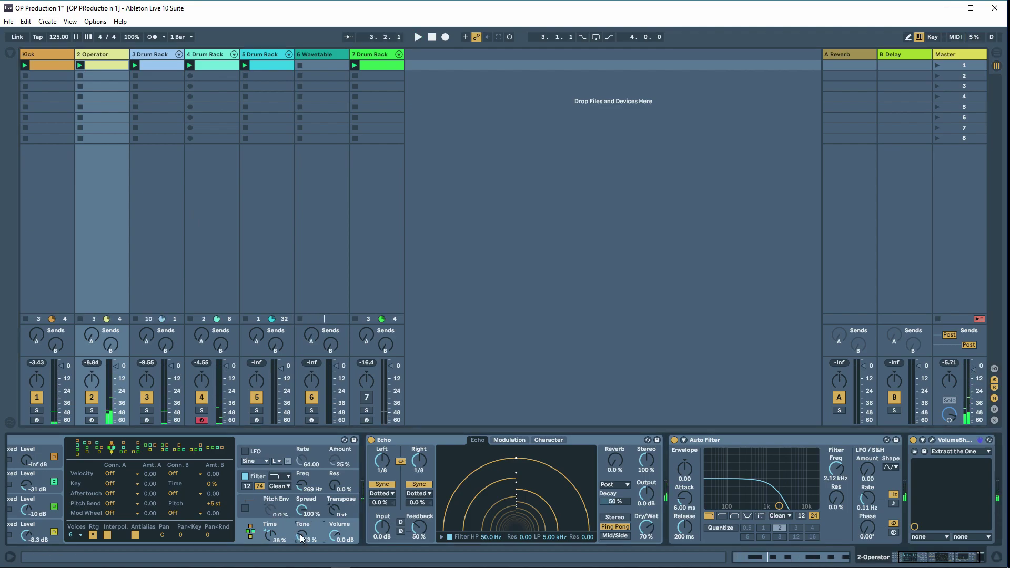
key(space)
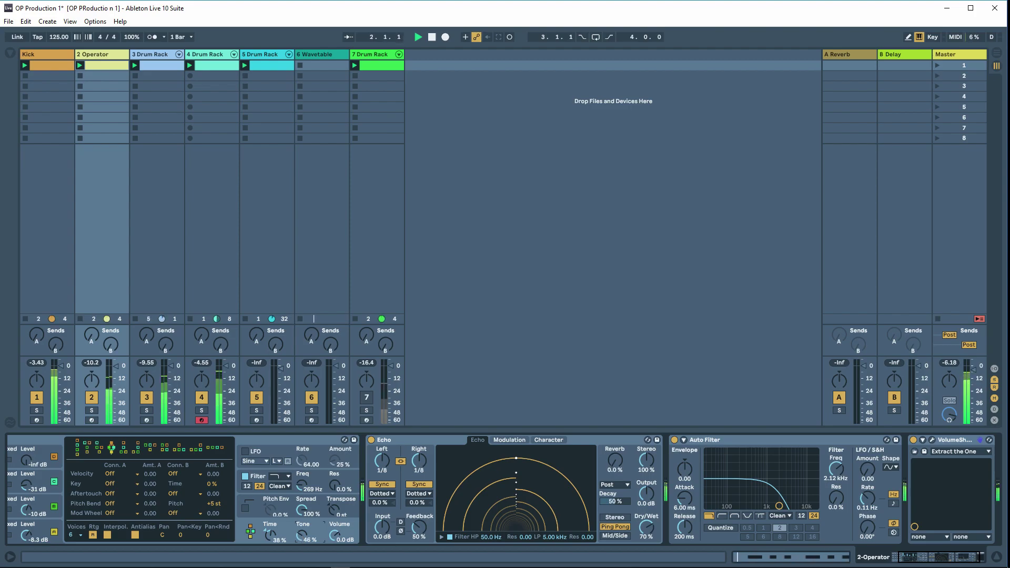
drag(827, 477, 827, 488)
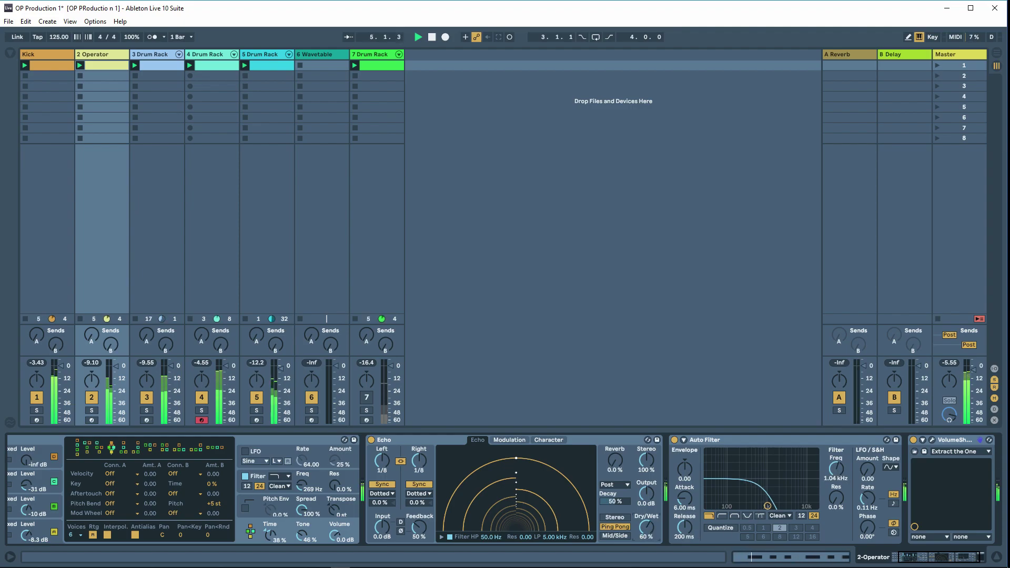
Try Echo's Stereo mode, settle on Mid/Side, and fold the Echo, Auto Filter and VolumeShaper devices on the Operator track.
click(619, 517)
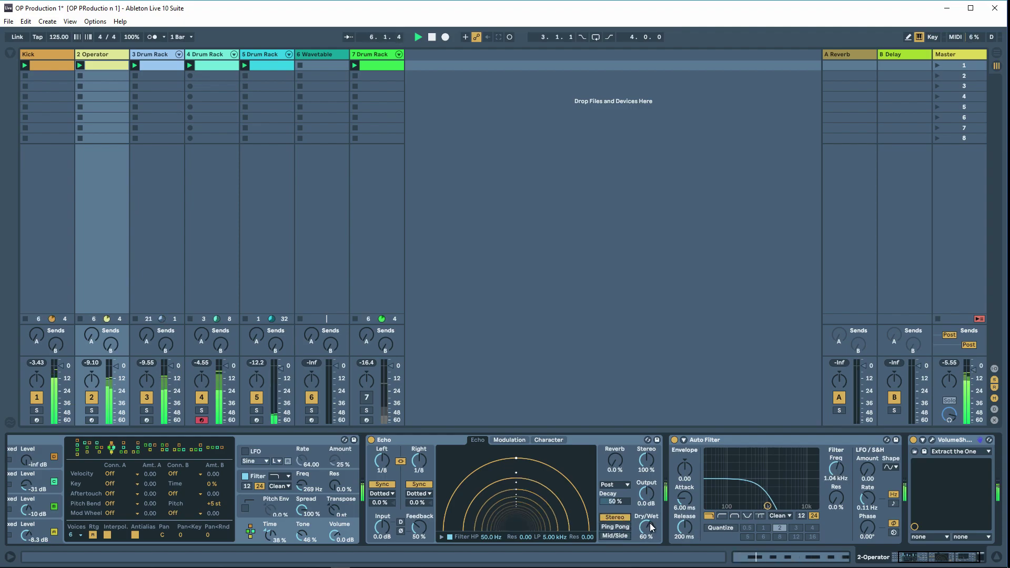
click(626, 536)
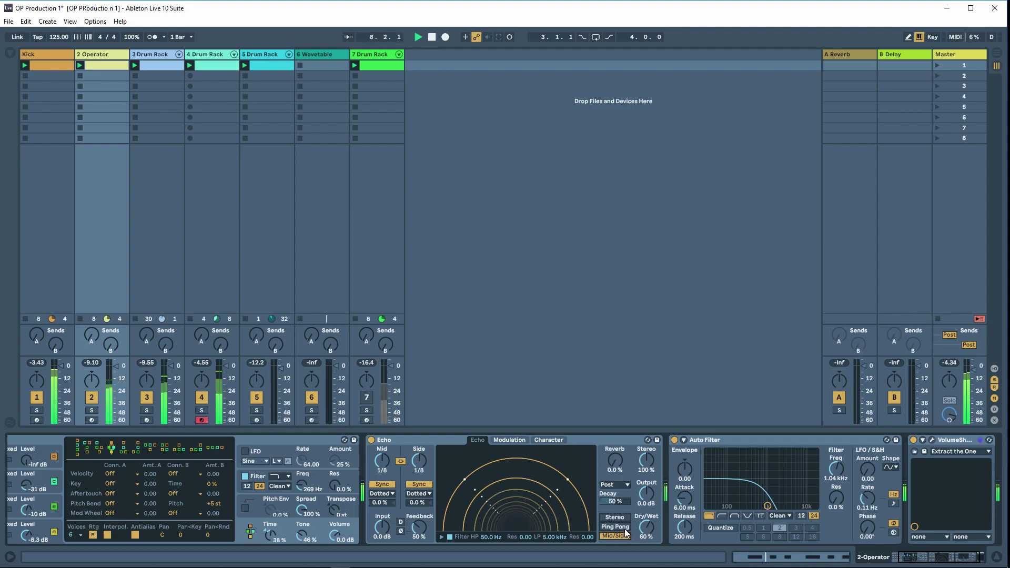
double_click(416, 441)
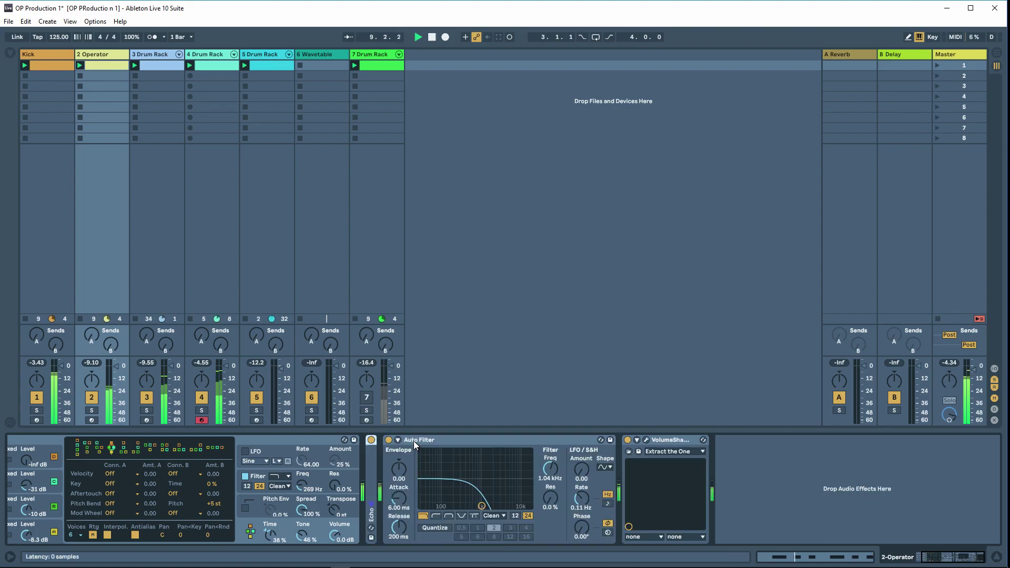
double_click(436, 441)
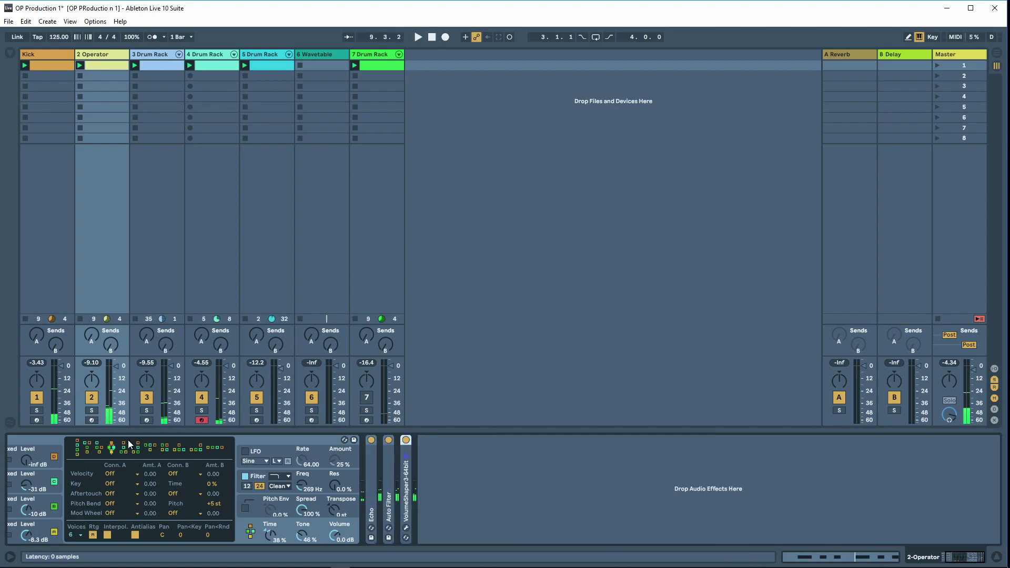
Go through the Drum Rack tracks, switch the Clap 505 Classic track back on and play the groove with it.
click(154, 55)
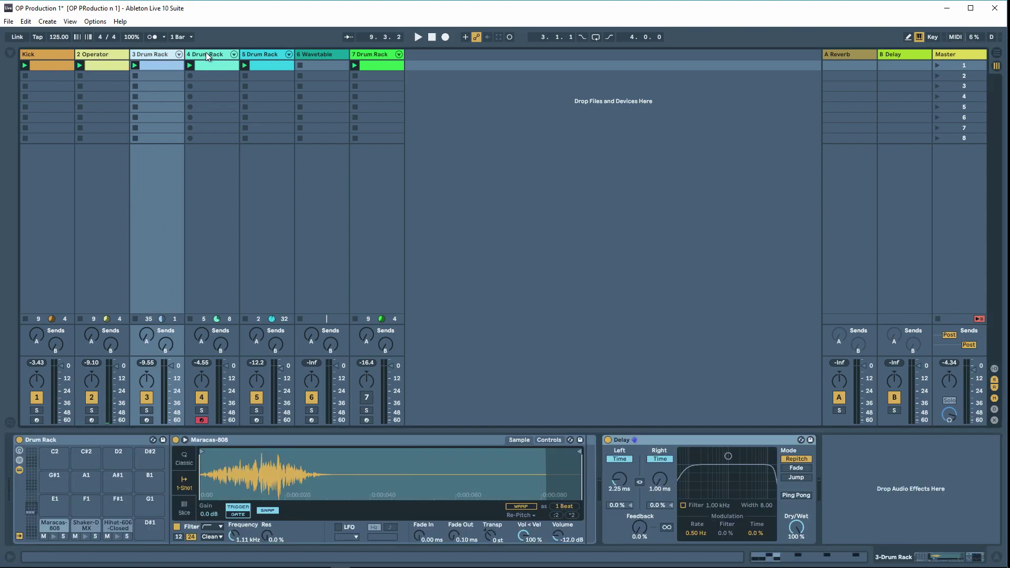
click(217, 55)
click(276, 57)
click(383, 56)
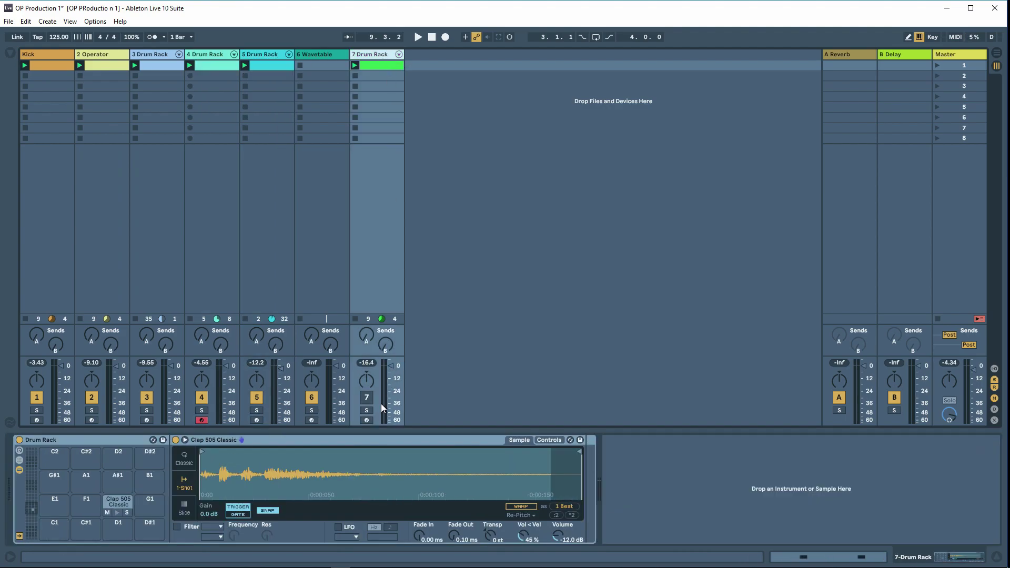
key(space)
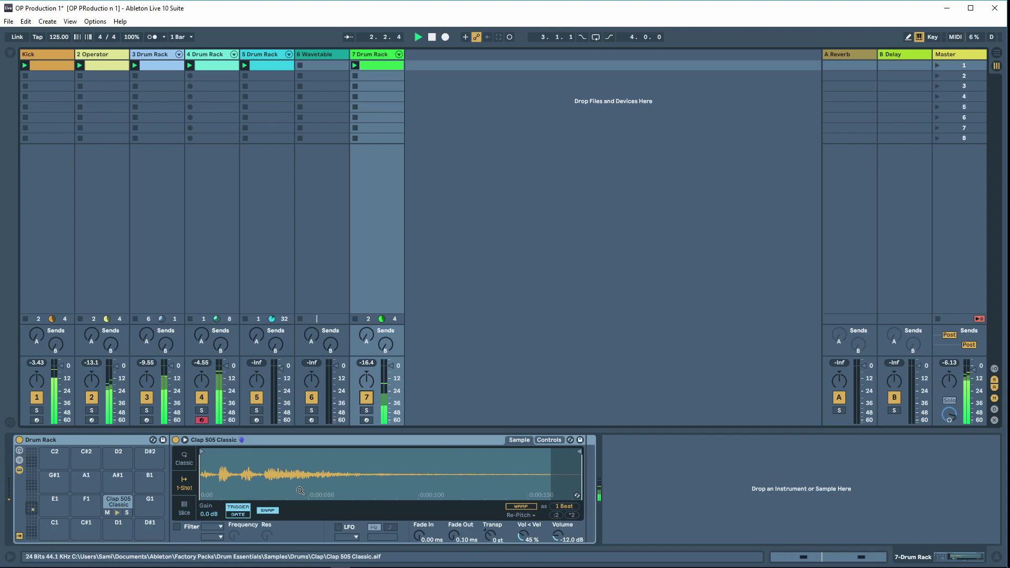
key(space)
Add a Delay to the clap track in Time mode, left 1.00 ms, right 3.71 ms, Feedback 0% and Dry/Wet 100%.
click(10, 53)
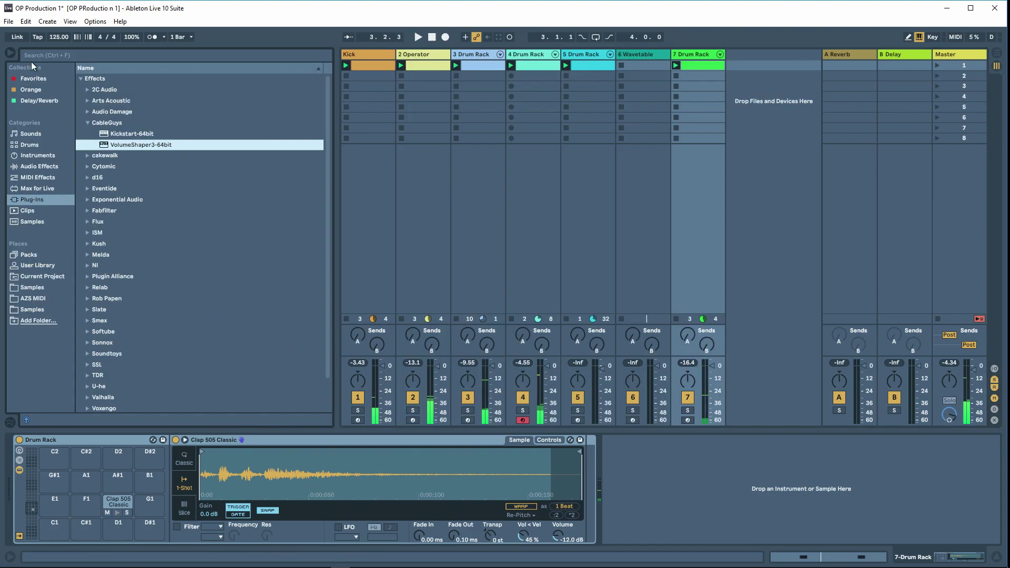
click(45, 157)
click(42, 167)
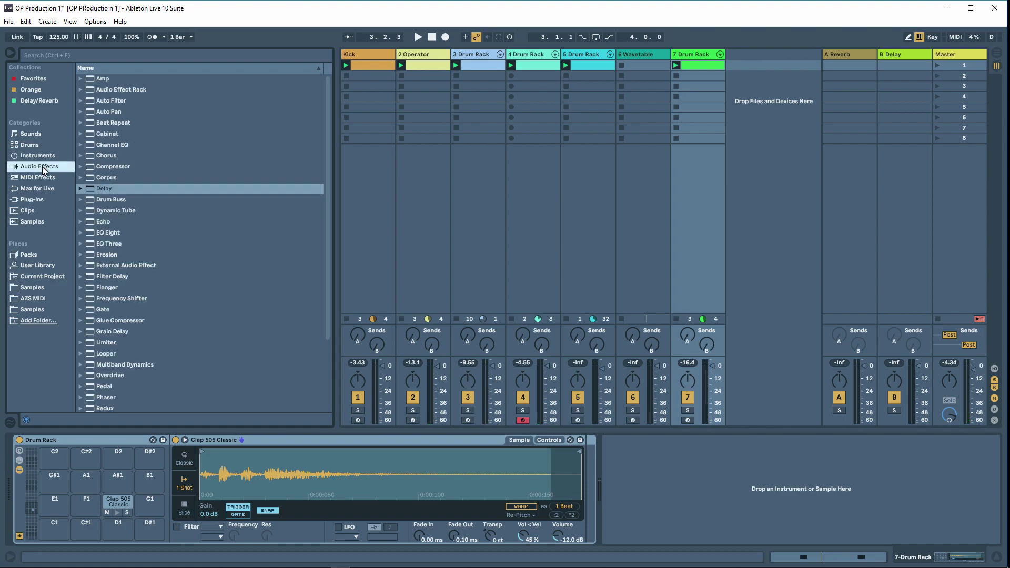
drag(103, 192, 632, 482)
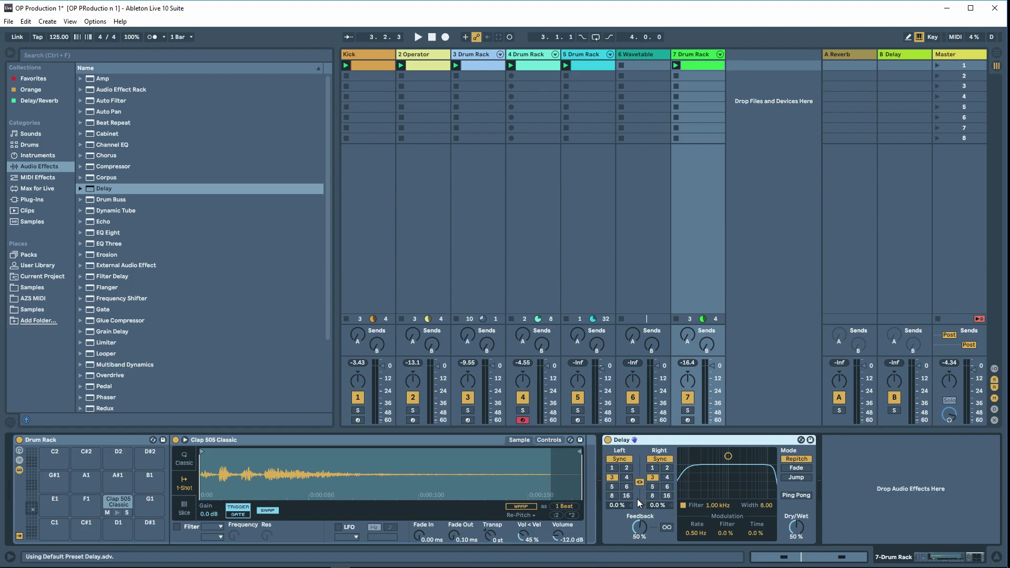
click(621, 459)
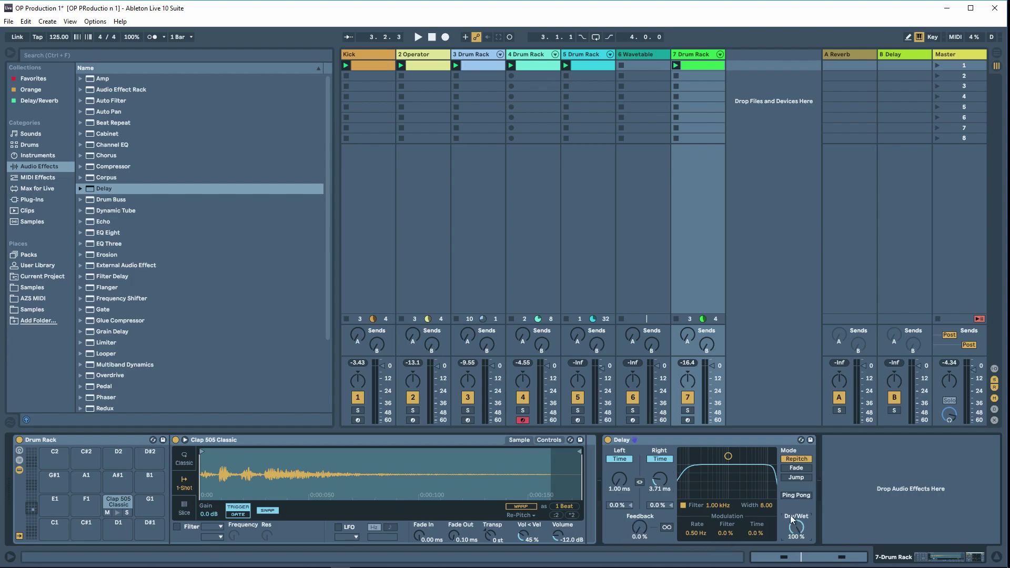
Switch off the Delay's filter and save the device settings as a preset named HAAS.
right_click(664, 437)
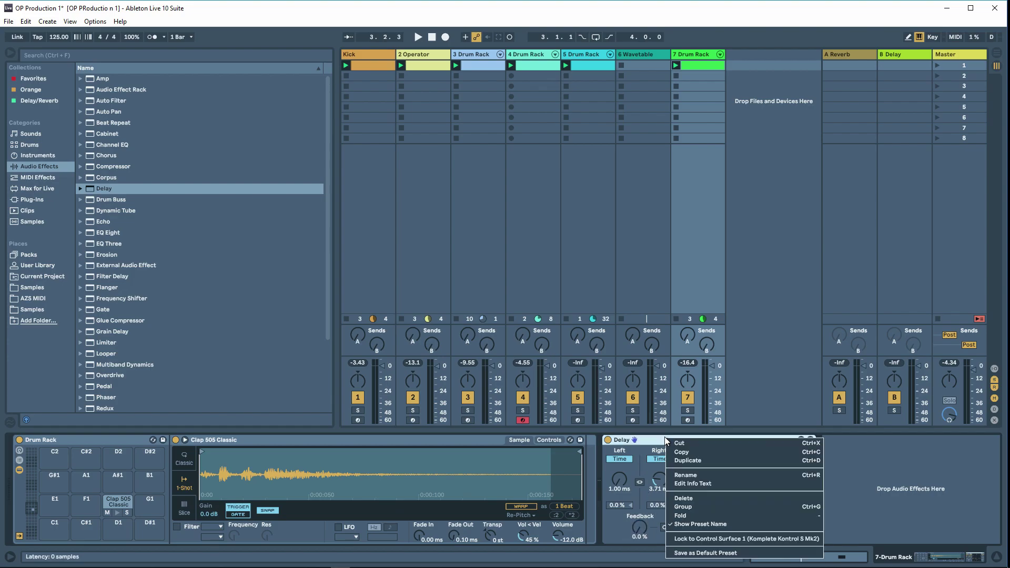
click(636, 449)
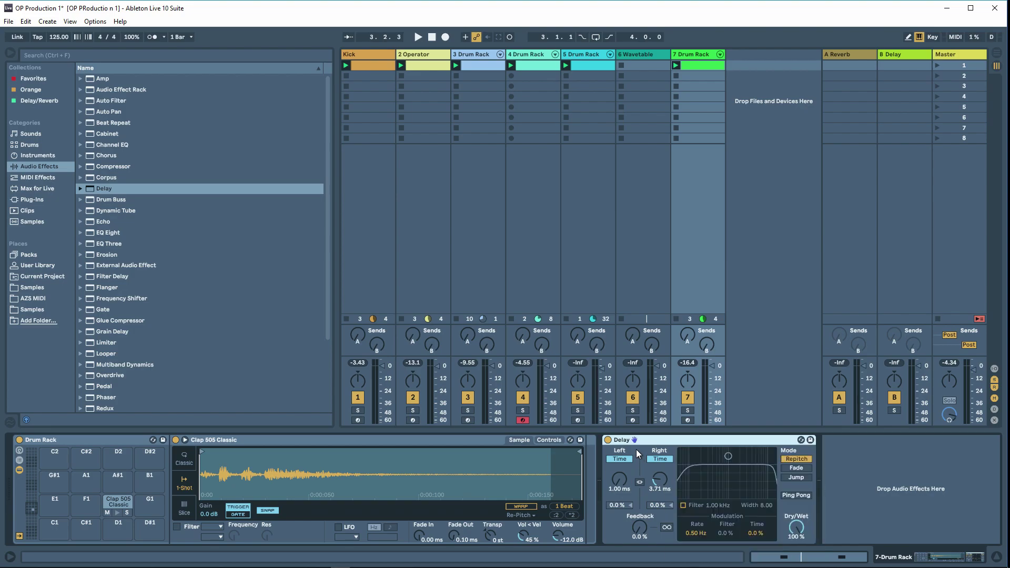
click(809, 440)
text(HAAS)
key(Return)
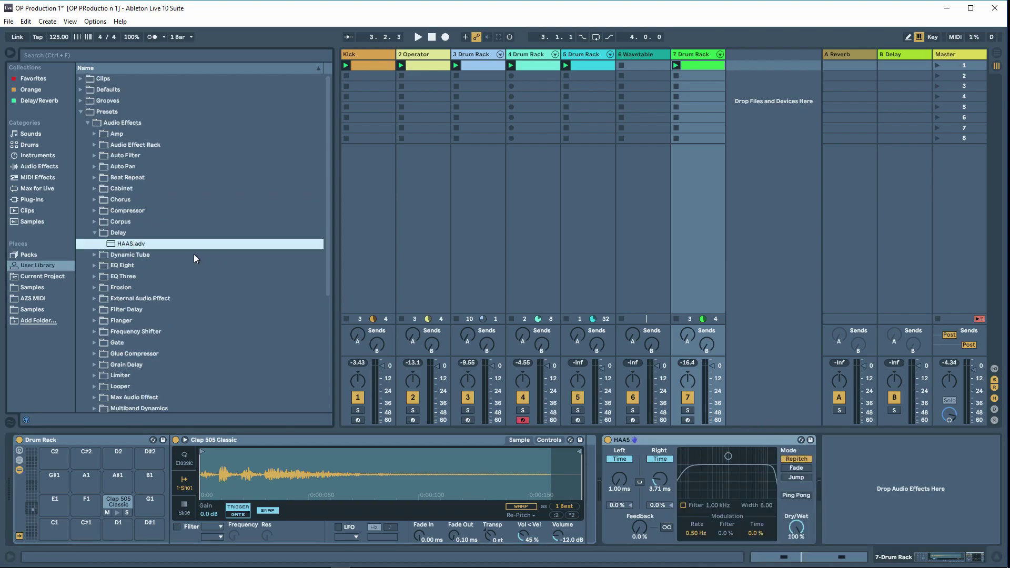
Assign the HAAS.adv preset to the Delay/Reverb collection, check it there and play the groove with HAAS on the clap.
right_click(131, 245)
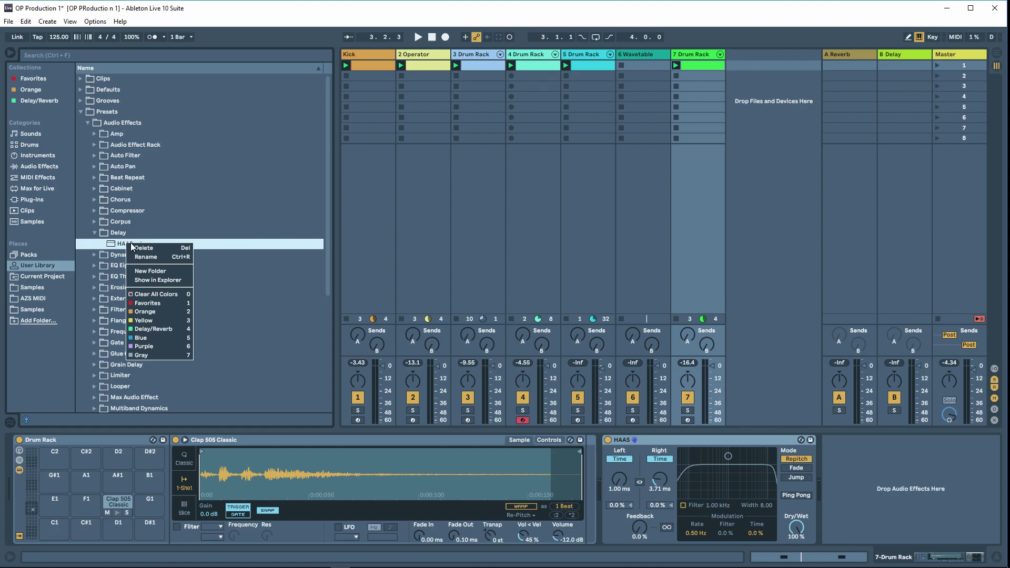
click(147, 328)
click(27, 100)
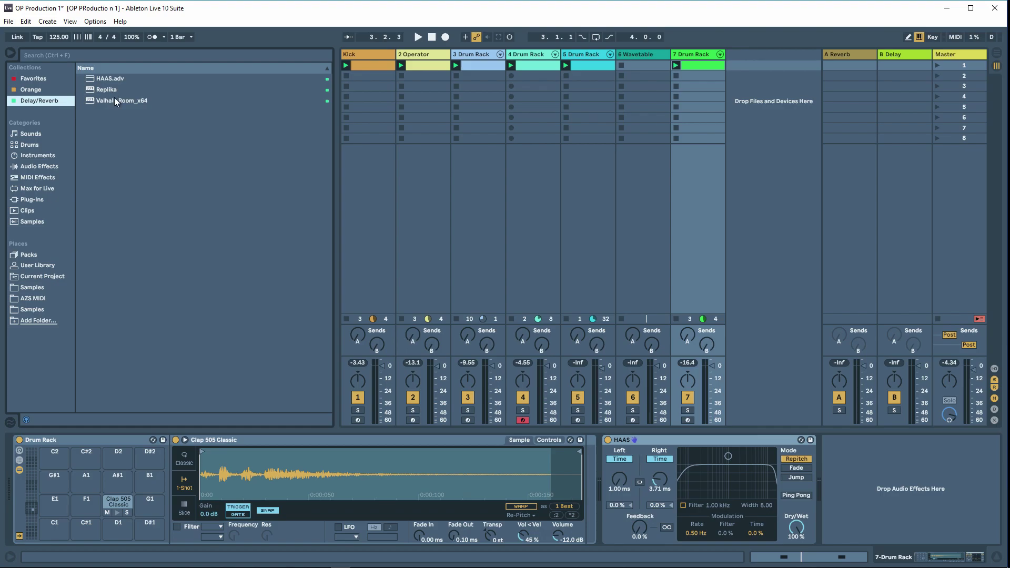
click(102, 80)
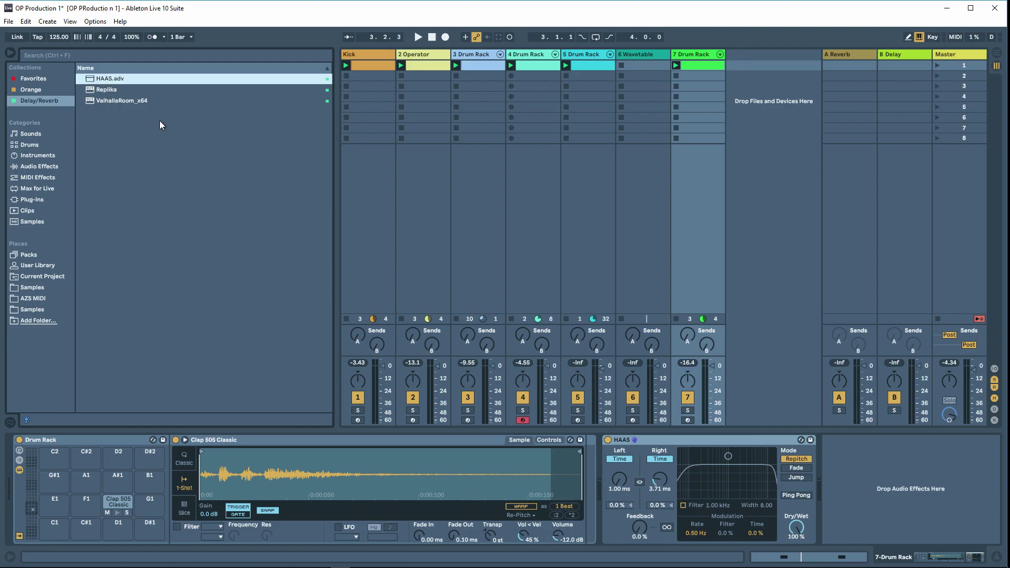
click(661, 438)
key(space)
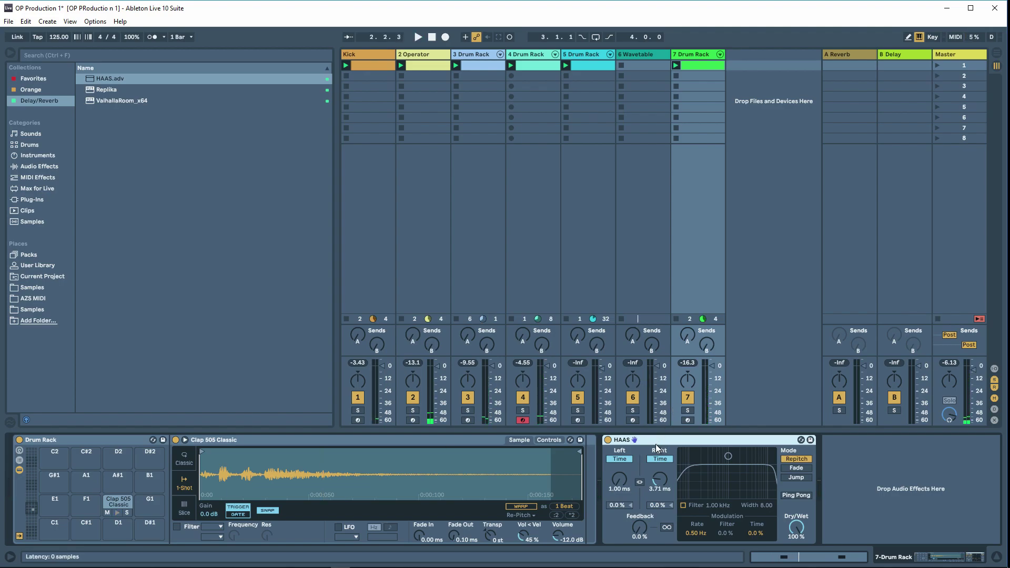
Browse both Samples folders and the installed and available packs for further sound sources, collapsing the Drum Machines pack.
click(31, 200)
click(32, 288)
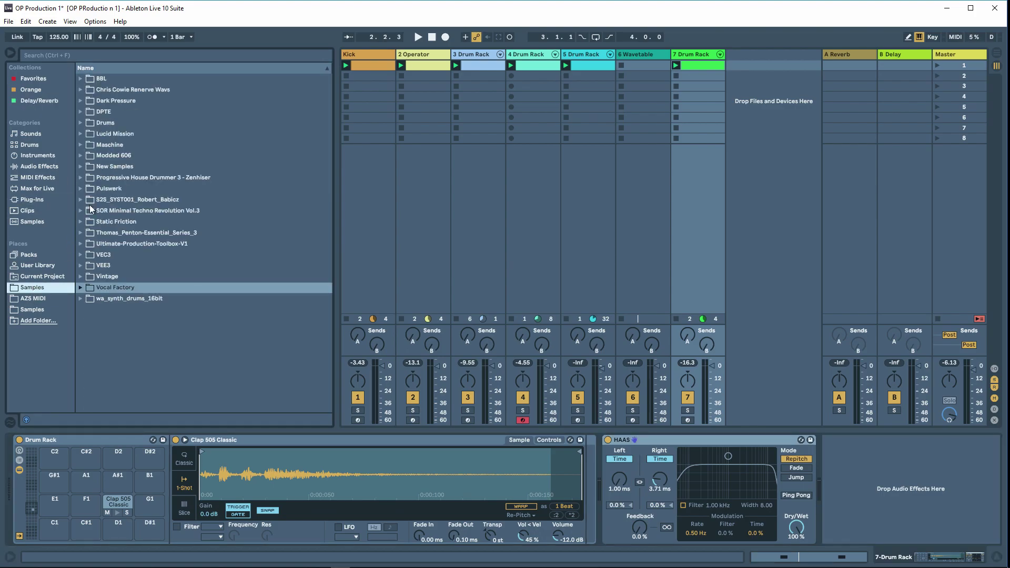
click(32, 310)
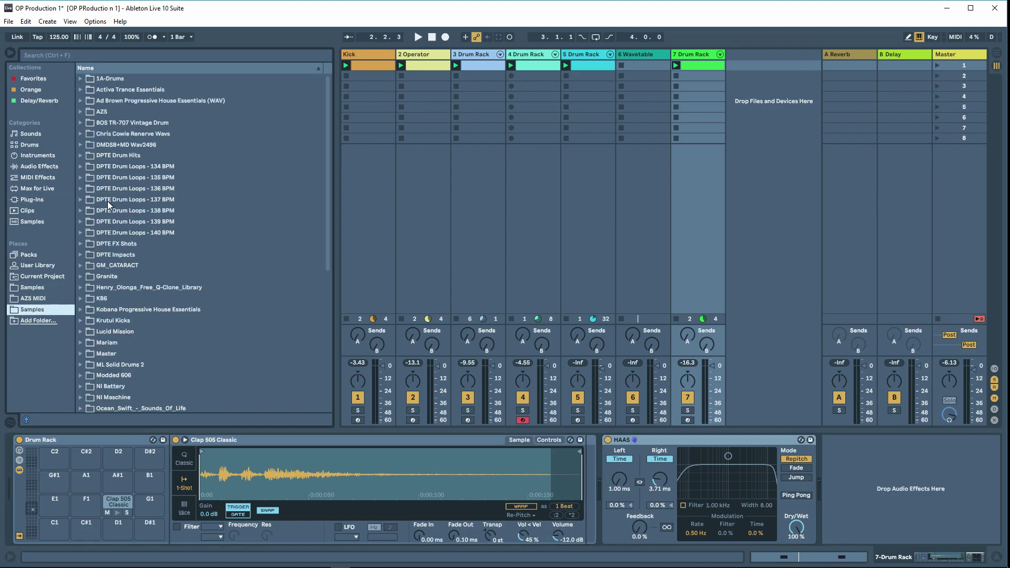
click(33, 256)
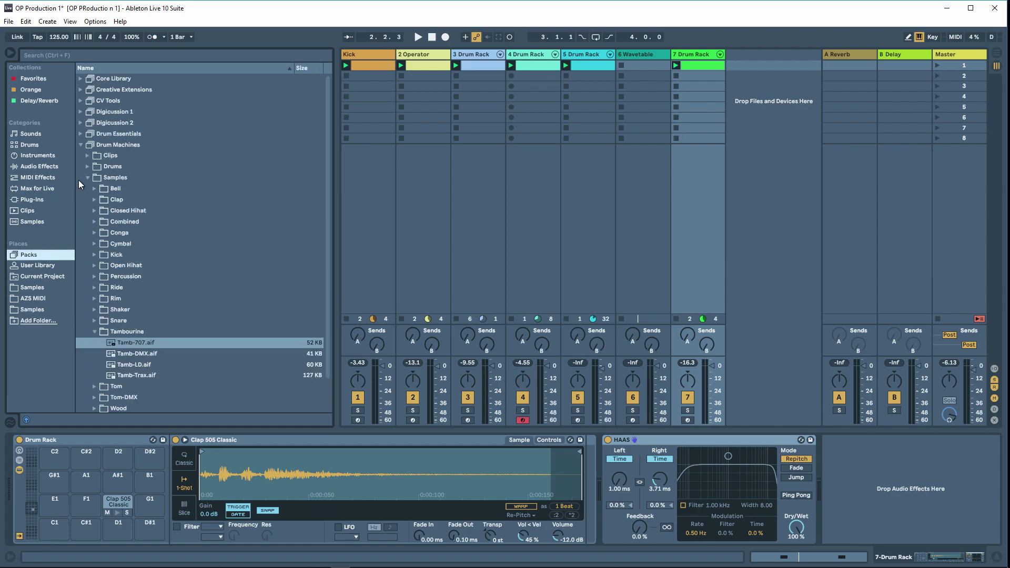
click(82, 146)
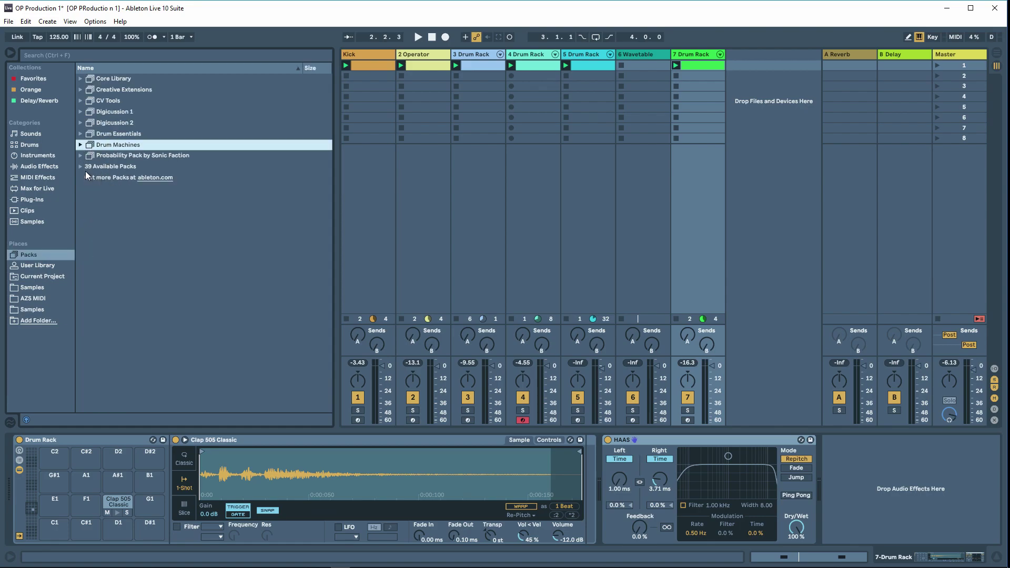
click(84, 169)
click(80, 166)
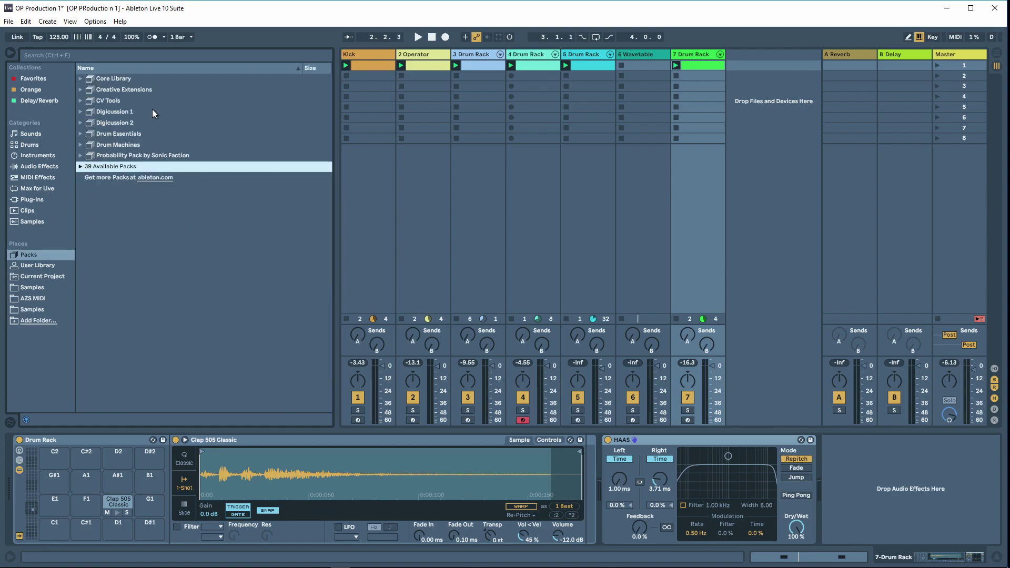
Add a new Wavetable track, audition the old Wavetable track with Echo and delete that old track.
click(39, 157)
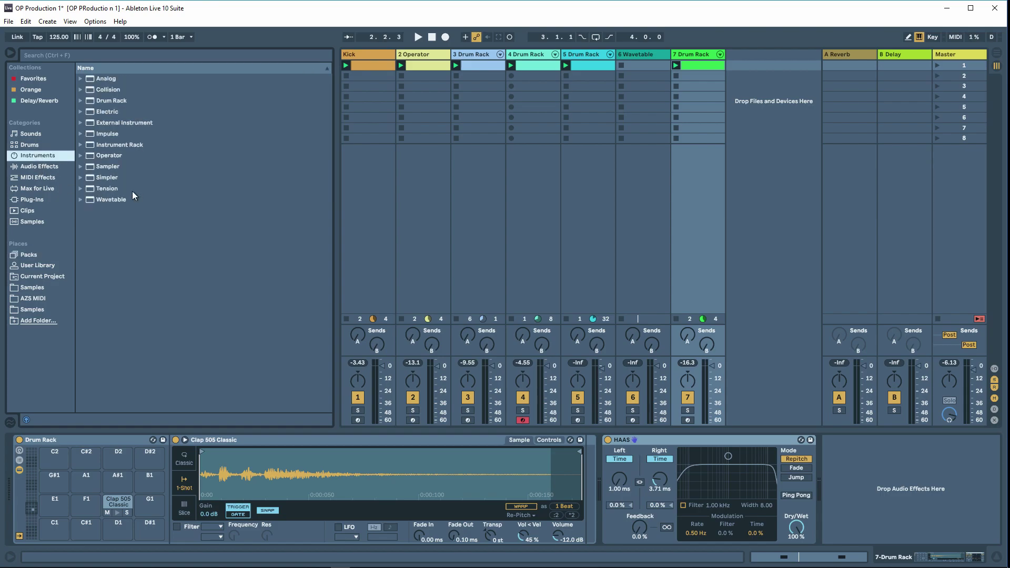
click(107, 199)
click(643, 55)
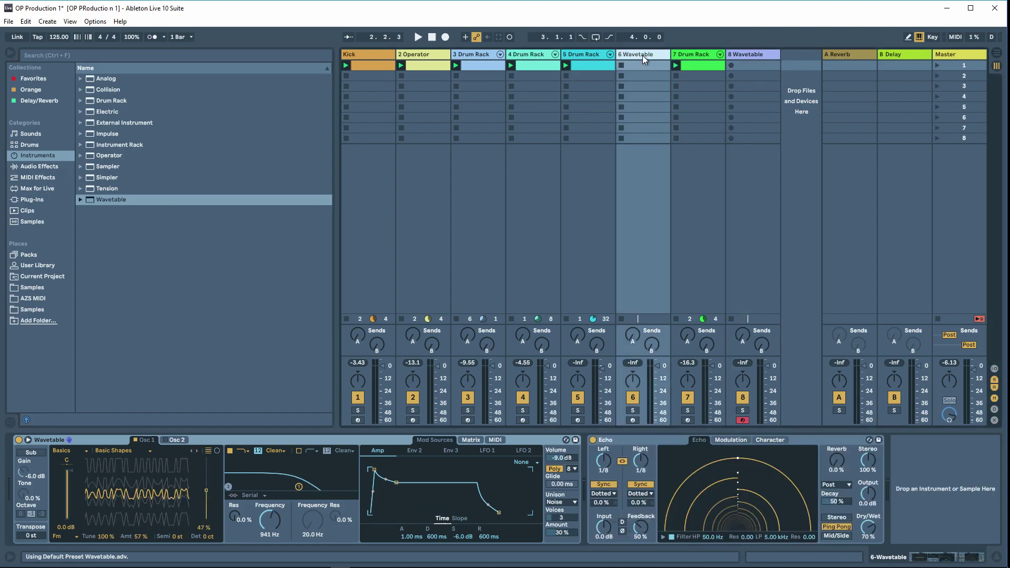
click(633, 420)
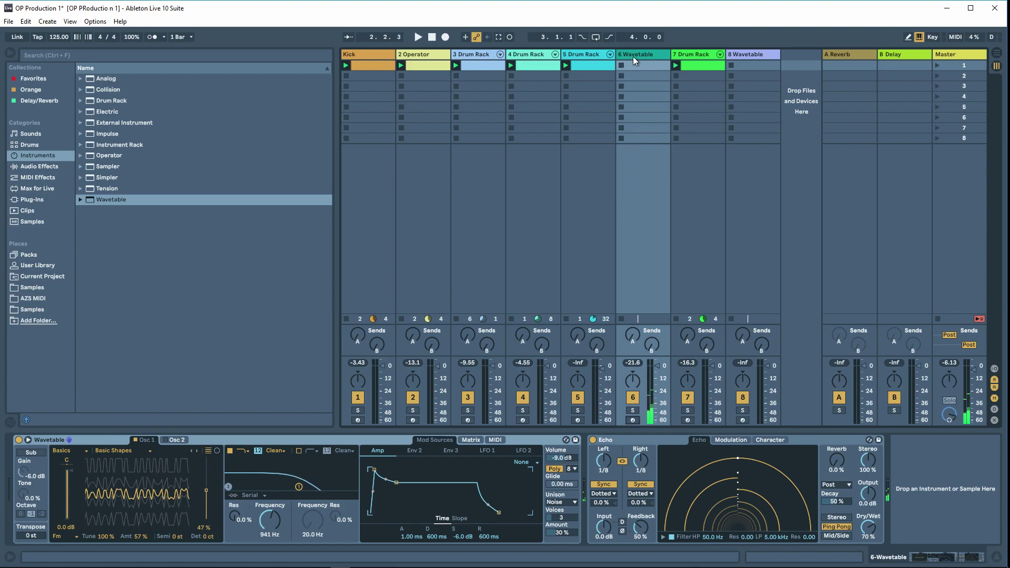
key(Delete)
click(696, 55)
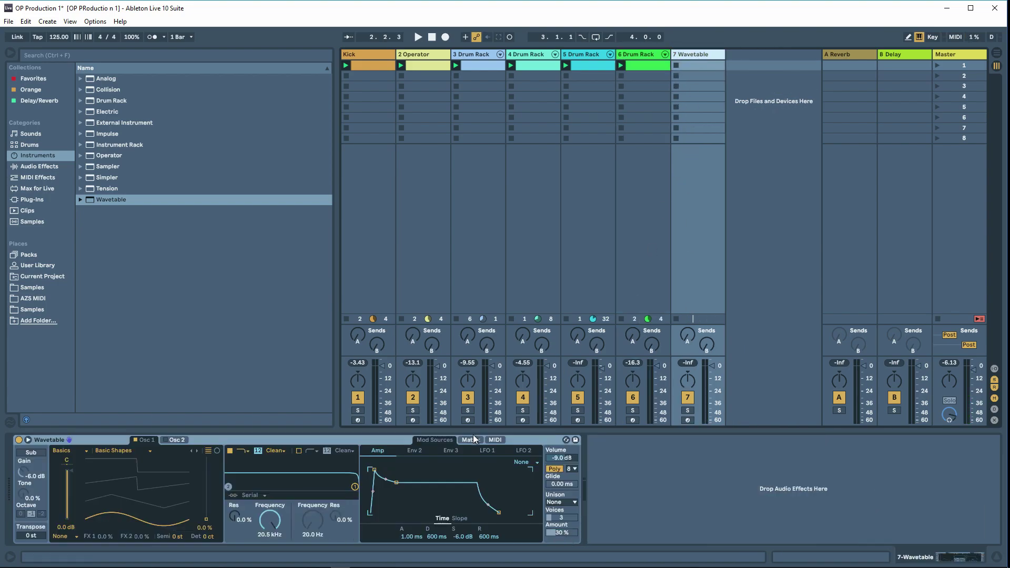
Set the new Wavetable's Osc 1 to White Noise, arm its track and set the wavetable position to 40%.
click(129, 454)
click(129, 440)
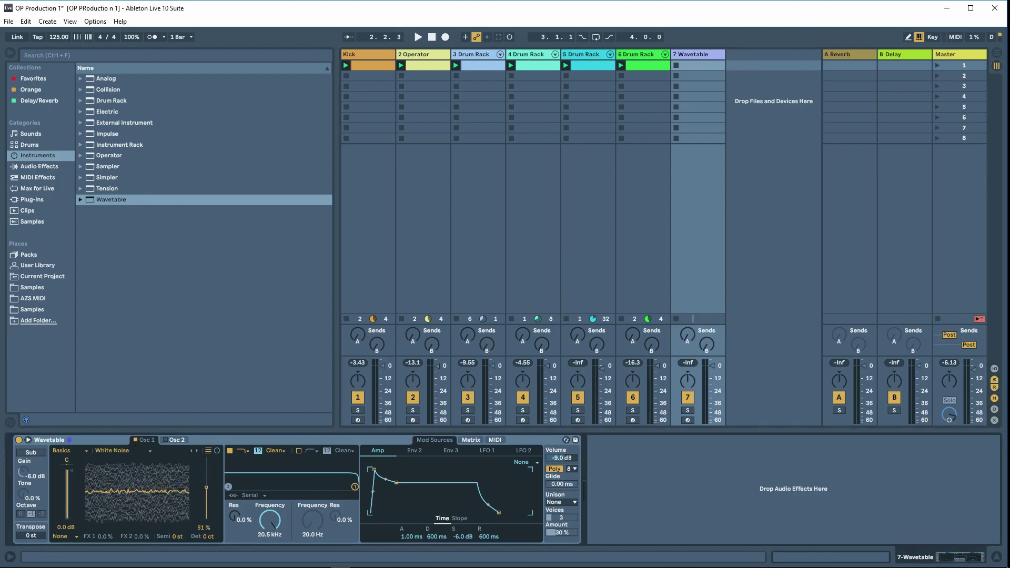
click(687, 421)
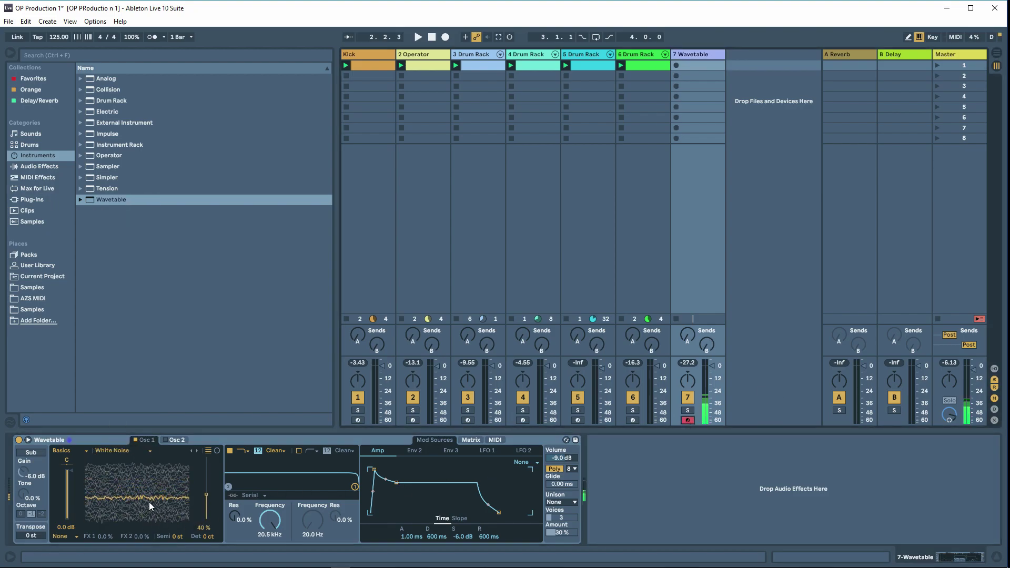
Modulate Osc 1 Pos with LFO 1 by 17 and set the Osc 1 wavetable position to 60%.
click(471, 442)
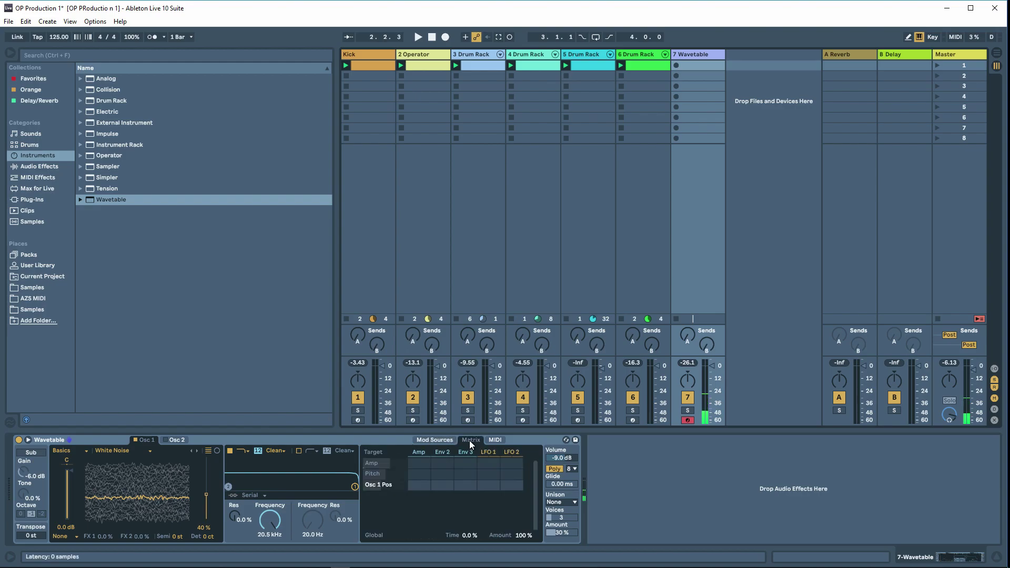
click(485, 482)
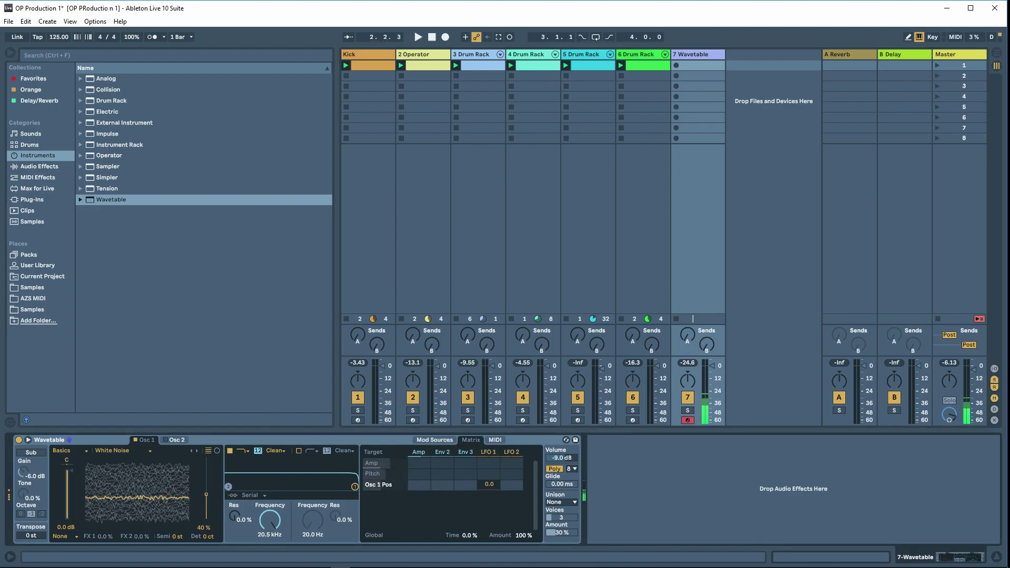
drag(489, 485, 489, 475)
drag(206, 495, 206, 482)
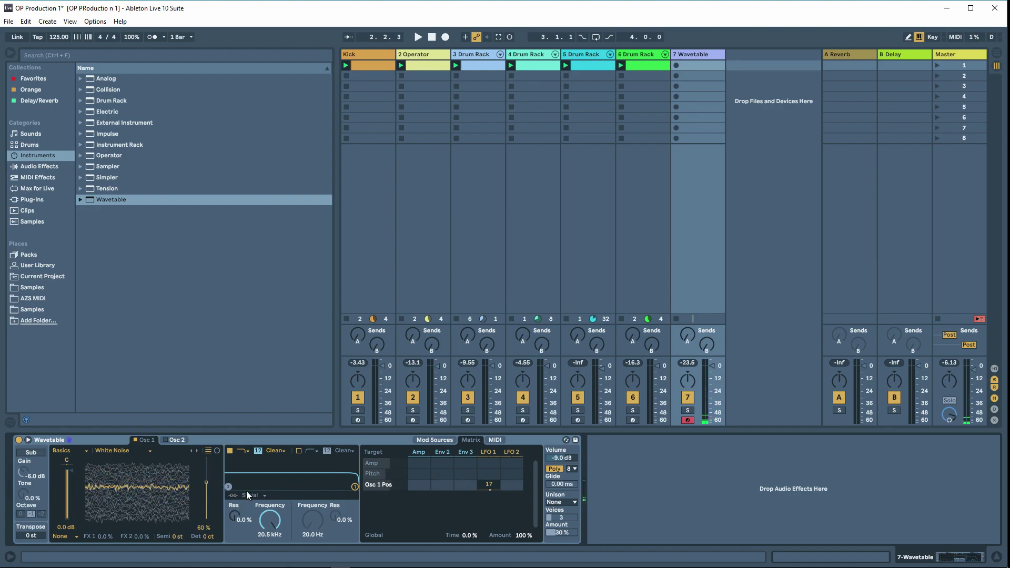
Make Wavetable's first filter a high-pass at 181 Hz and set the Amp envelope to 78.1 ms attack, -15 dB sustain and 174 ms release.
click(245, 468)
drag(269, 519, 269, 553)
click(421, 458)
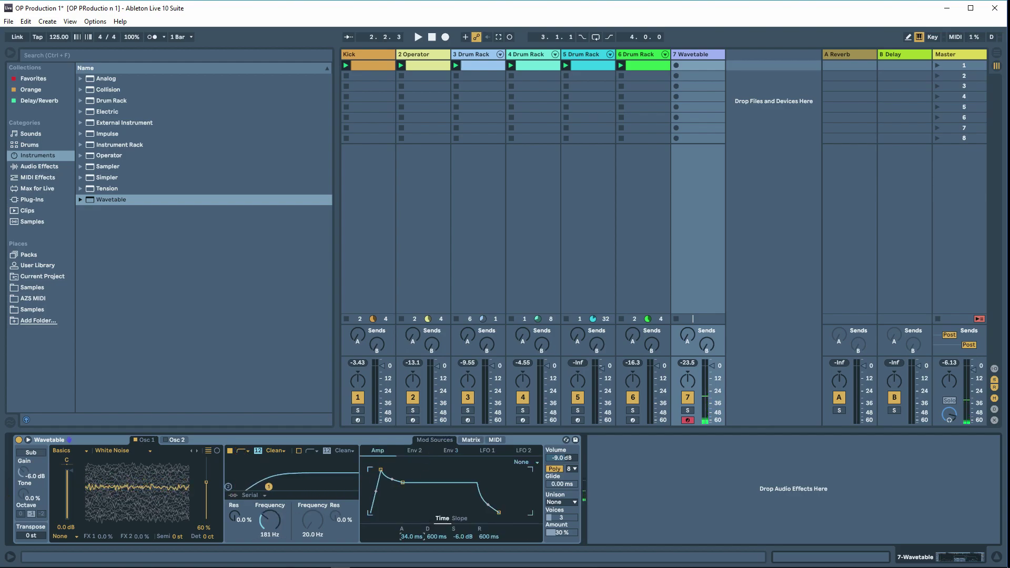
drag(411, 537, 481, 555)
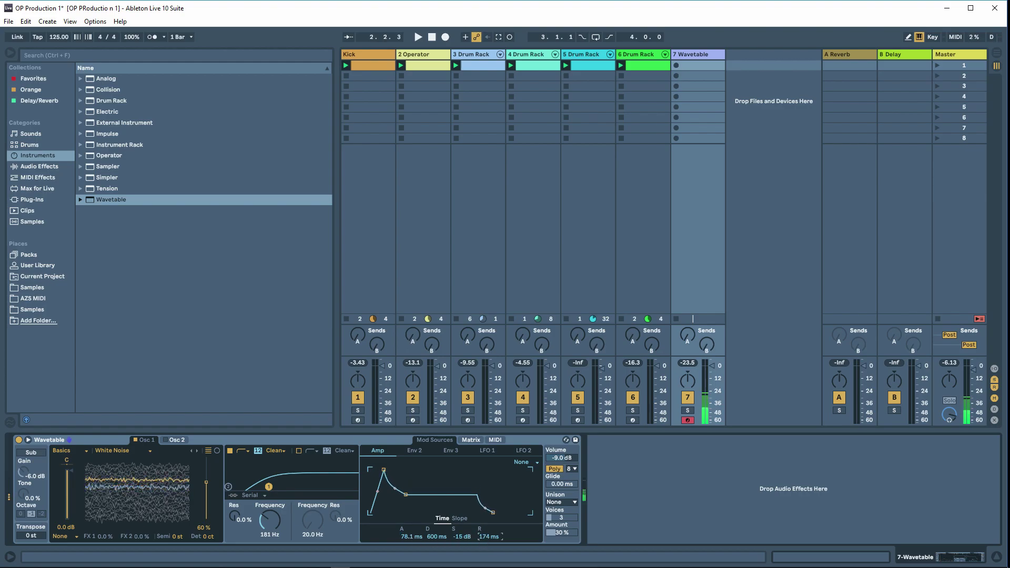
Set the Wavetable unison to Noise with 8 voices at 91%, the first filter to 676 Hz and the volume to -2.0 dB.
click(562, 502)
click(565, 467)
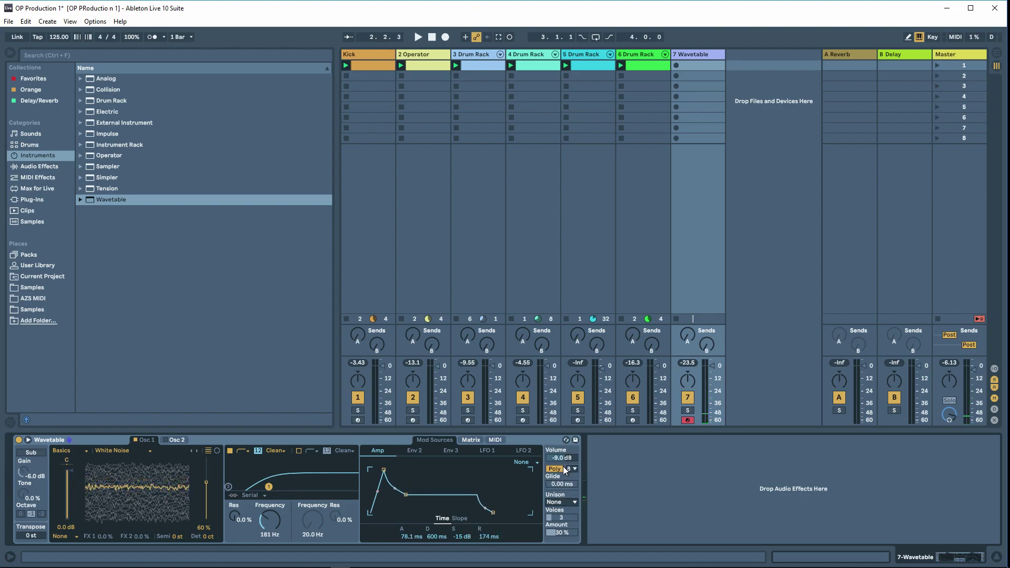
mouse_move(553, 519)
mouse_down()
mouse_move(552, 500)
mouse_move(550, 521)
mouse_up()
drag(270, 520, 270, 505)
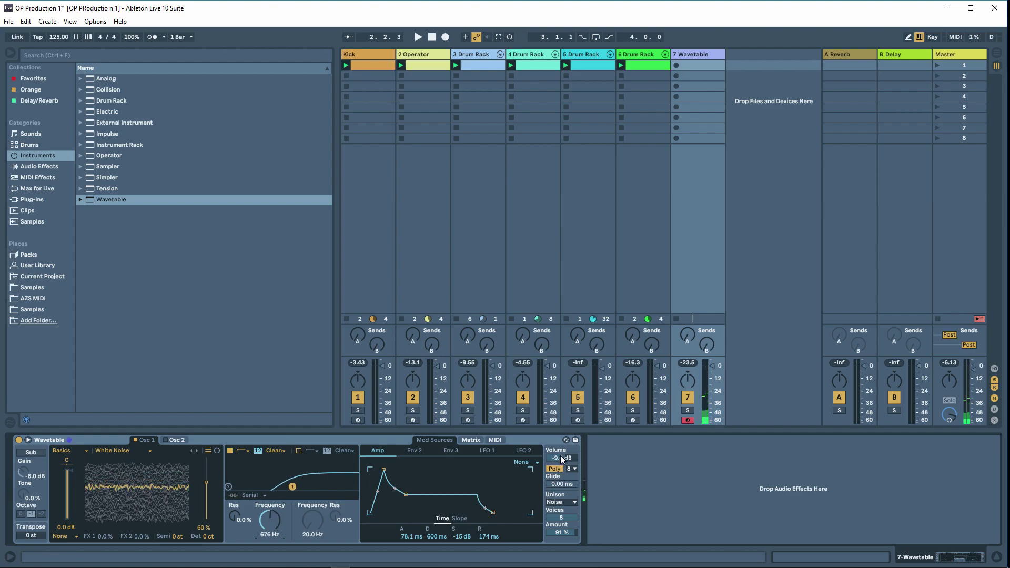
drag(561, 458, 562, 459)
Add EQ Eight after Wavetable, cut the lows with band 1 and boost the highs by 6.07 dB at 12.6 kHz.
click(40, 167)
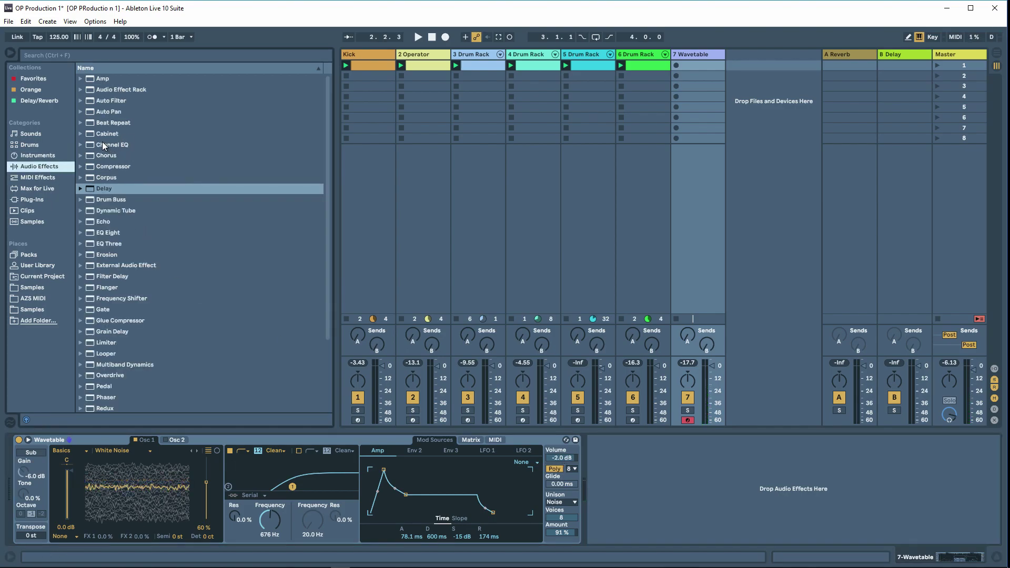
click(100, 223)
click(137, 232)
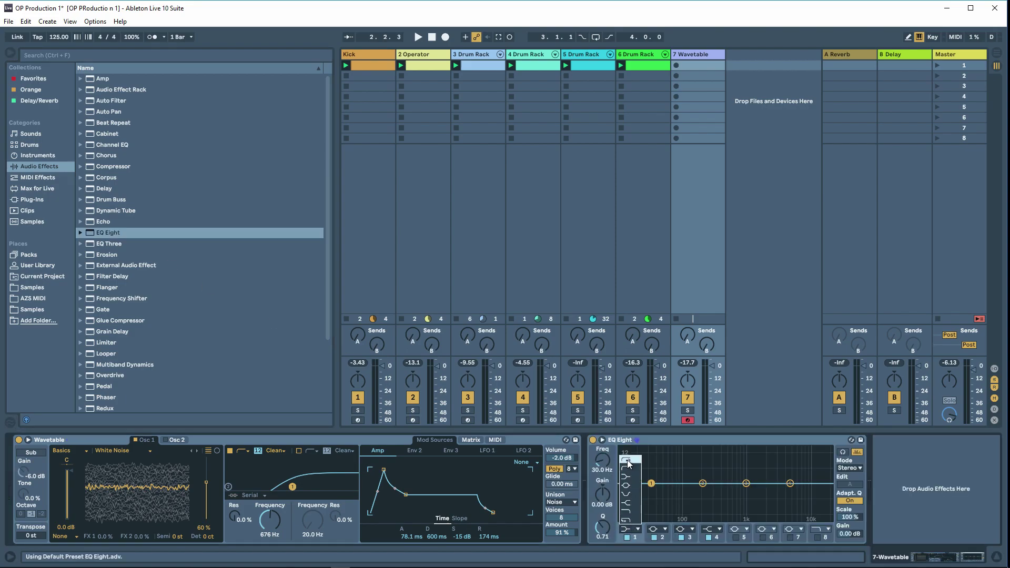
drag(652, 492, 814, 469)
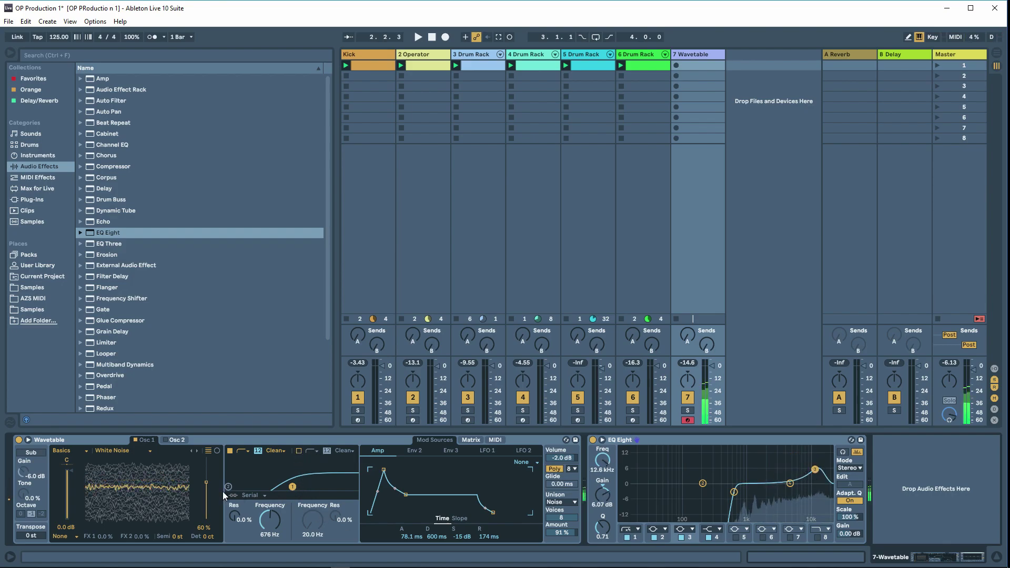
Set the Osc 1 wavetable position to 41% and apply the Modern oscillator effect with Warp at 0% and Fold at 100%.
drag(207, 483, 206, 493)
click(60, 537)
click(66, 529)
drag(96, 537, 140, 487)
double_click(102, 536)
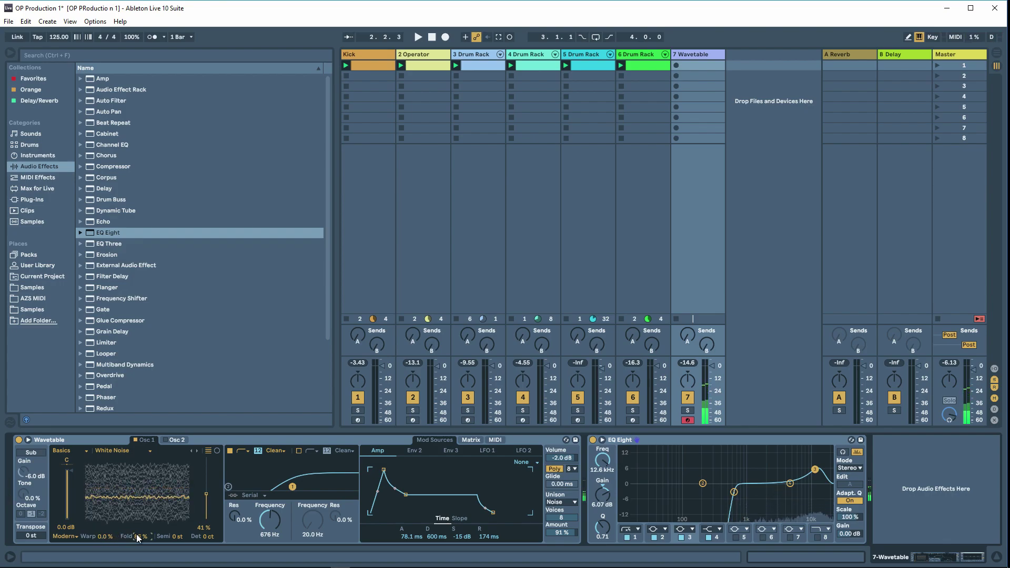
drag(140, 537, 140, 532)
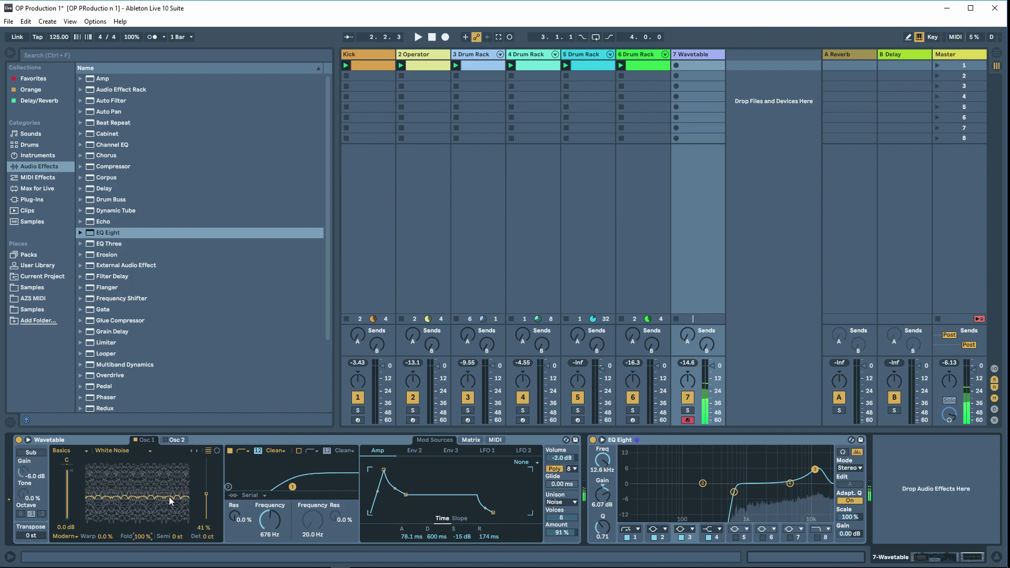
Raise the first filter's frequency to 2.15 kHz and set the Amp envelope to 60.3 ms attack, 192 ms decay and -84 dB sustain.
drag(269, 520, 269, 503)
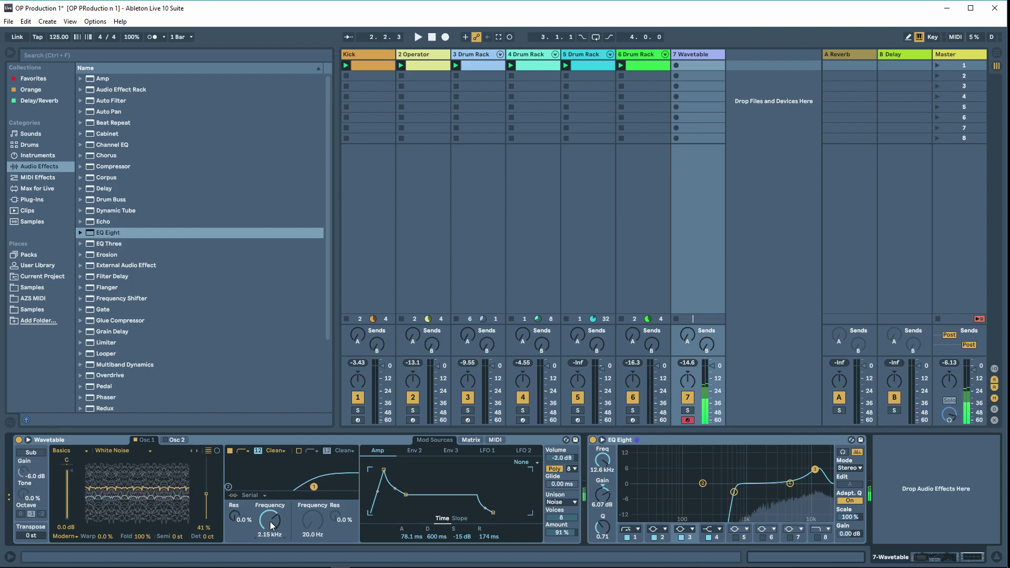
drag(409, 541, 457, 561)
drag(437, 537, 437, 555)
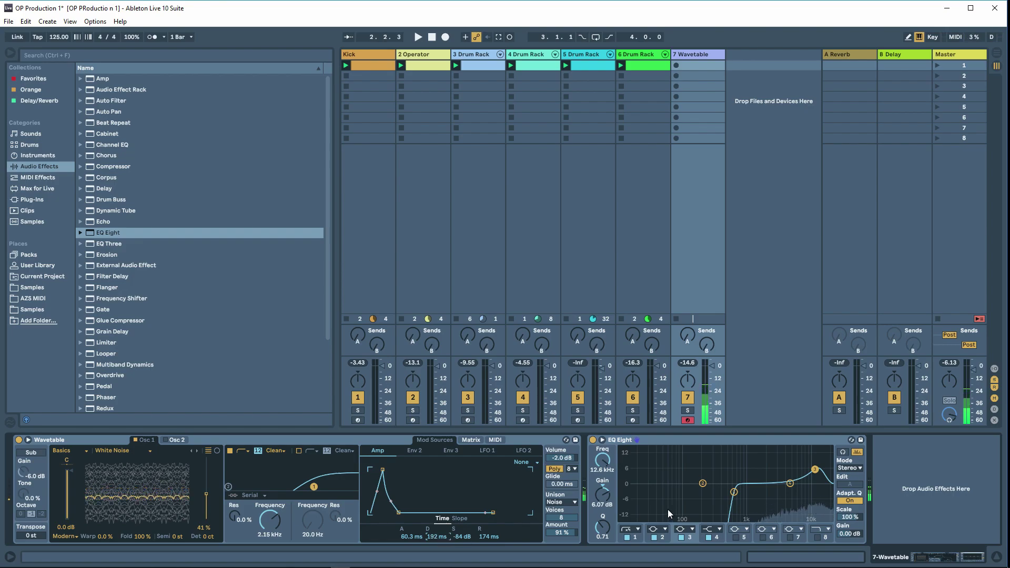
Boost EQ Eight's band 4 by 7.81 dB at 4.26 kHz and set the EQ's output gain to -3.94 dB.
drag(790, 483, 786, 466)
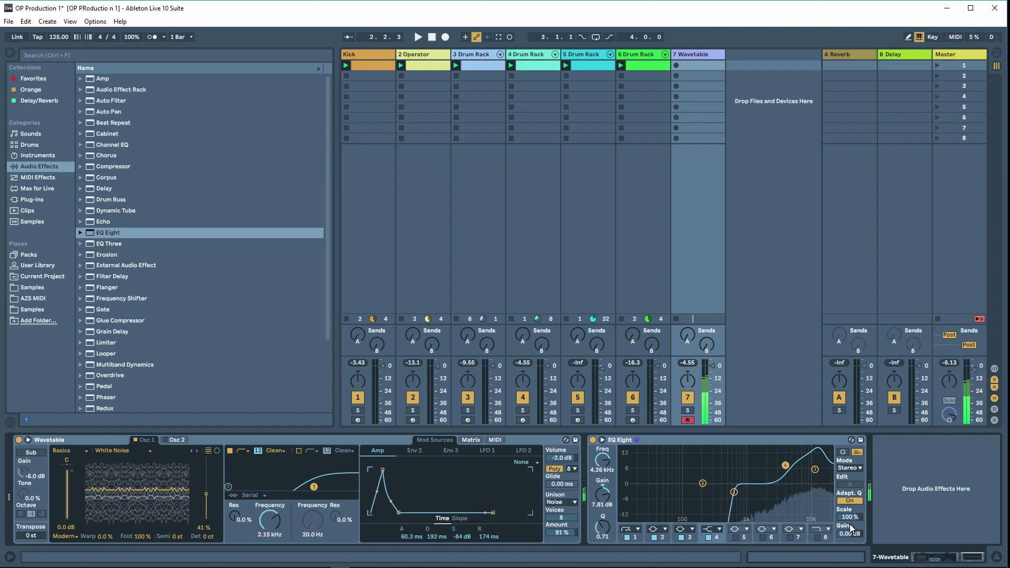
drag(850, 534, 850, 542)
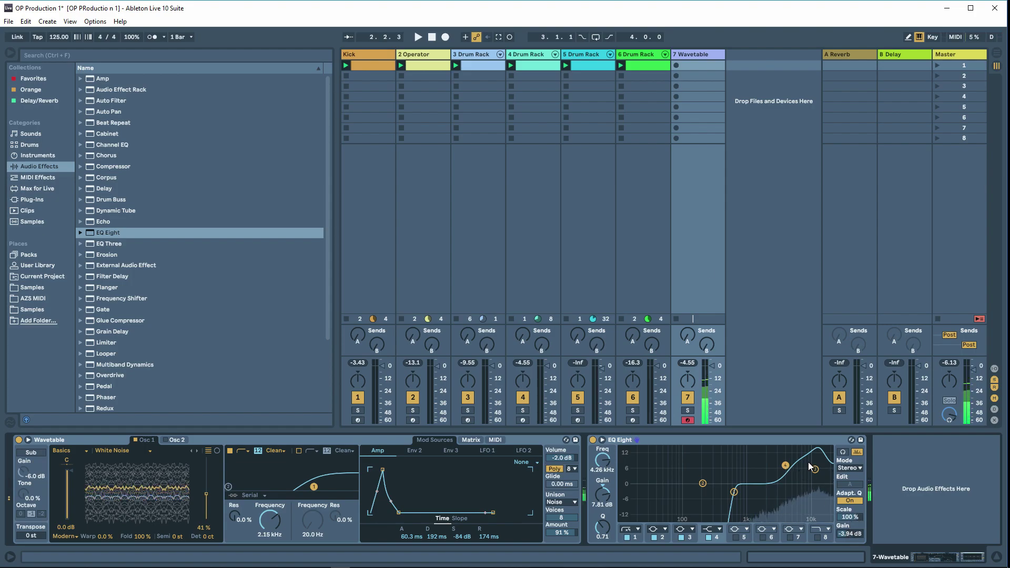
Create a one-bar clip in the Wavetable track's first slot with sixteenth A3 notes at 1.1.3, 1.2.3, 1.3.3 and 1.4.3.
double_click(693, 67)
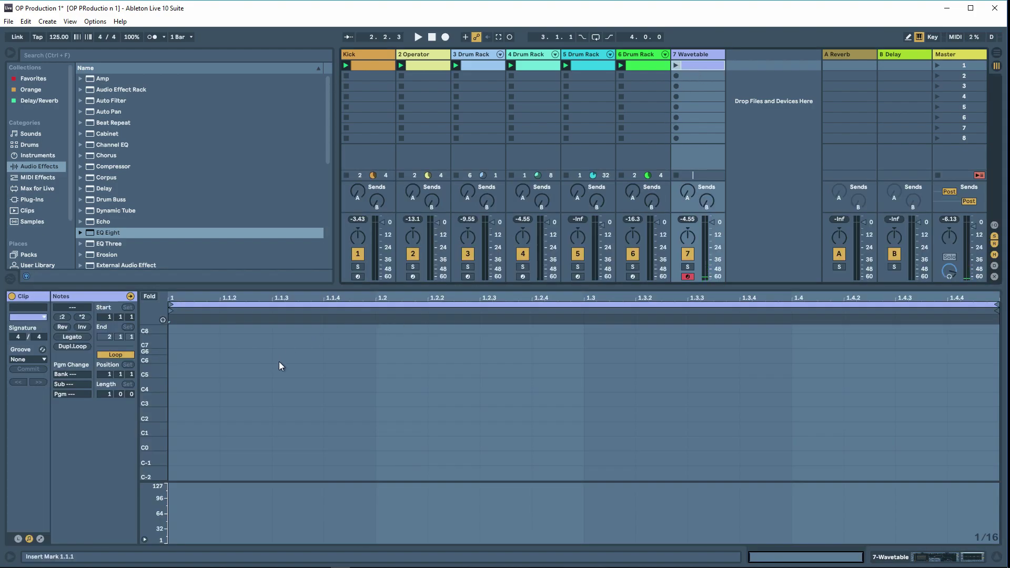
click(162, 321)
drag(162, 396, 188, 396)
double_click(280, 396)
double_click(489, 399)
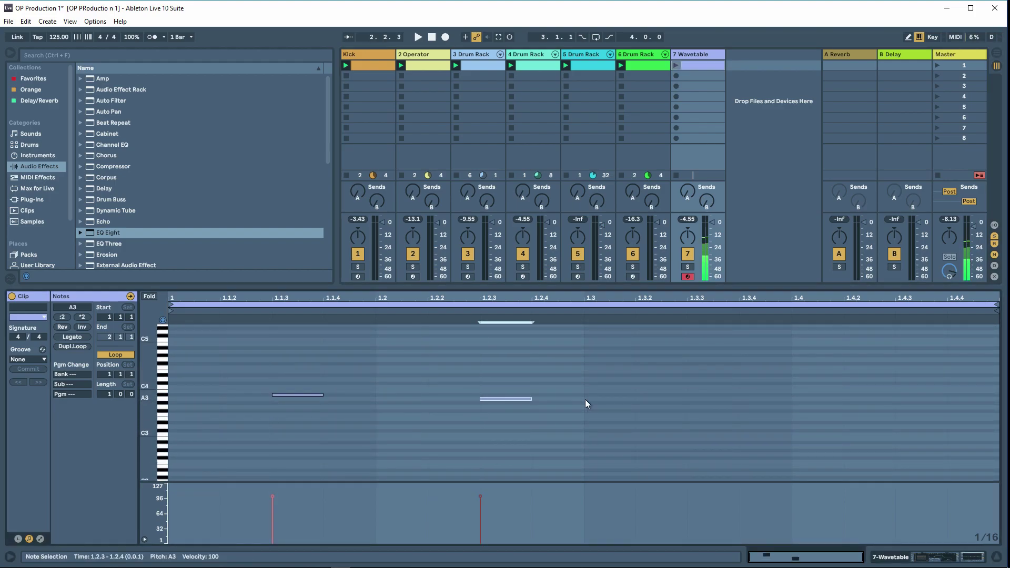
drag(295, 395, 295, 399)
double_click(712, 398)
click(927, 402)
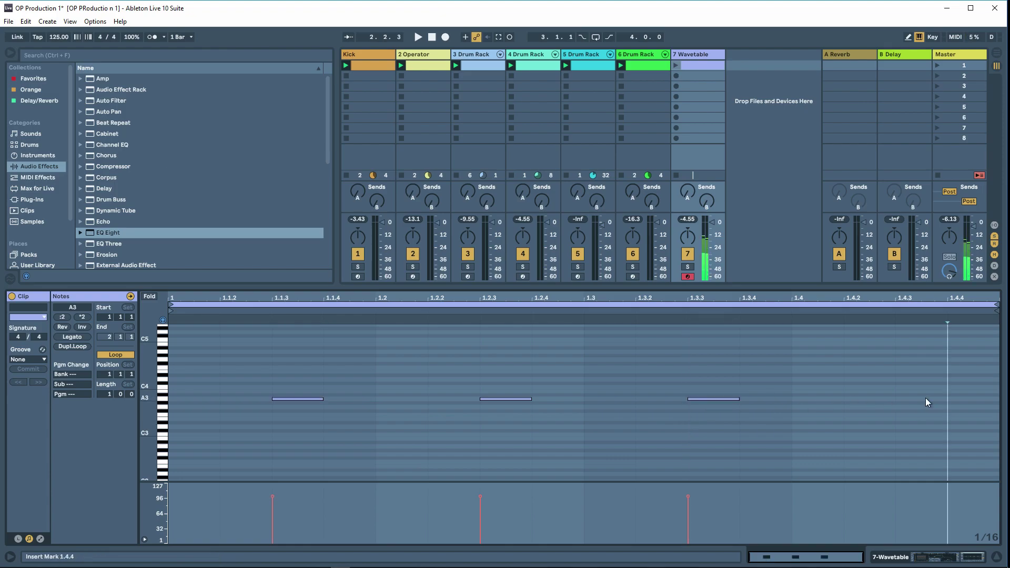
Modulate Wavetable's Amp Decay by velocity with an amount of 48 and set the Amp envelope's decay to 113 ms.
key(shift+Tab)
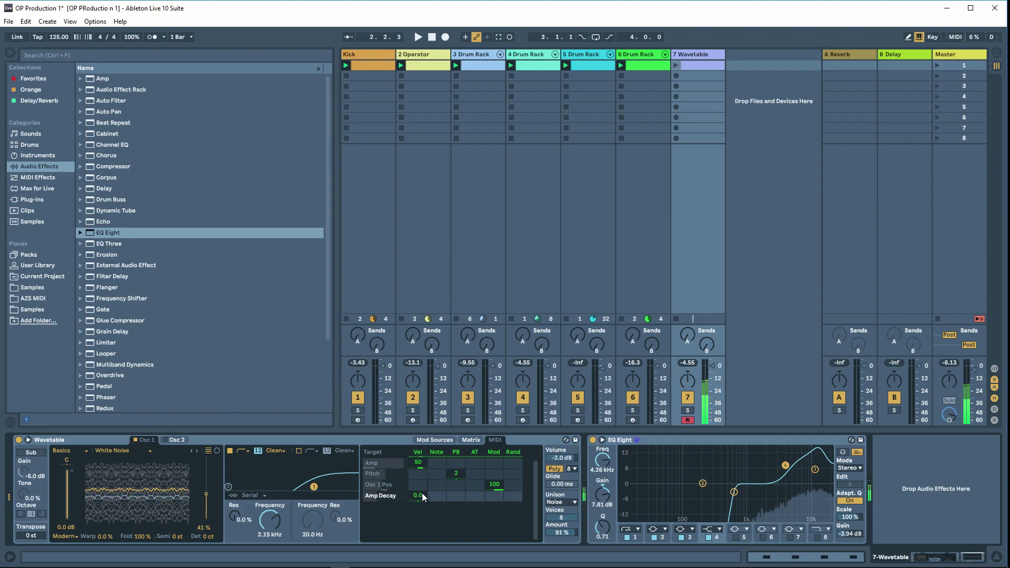
mouse_move(417, 495)
mouse_down()
mouse_move(416, 513)
mouse_move(417, 487)
mouse_up()
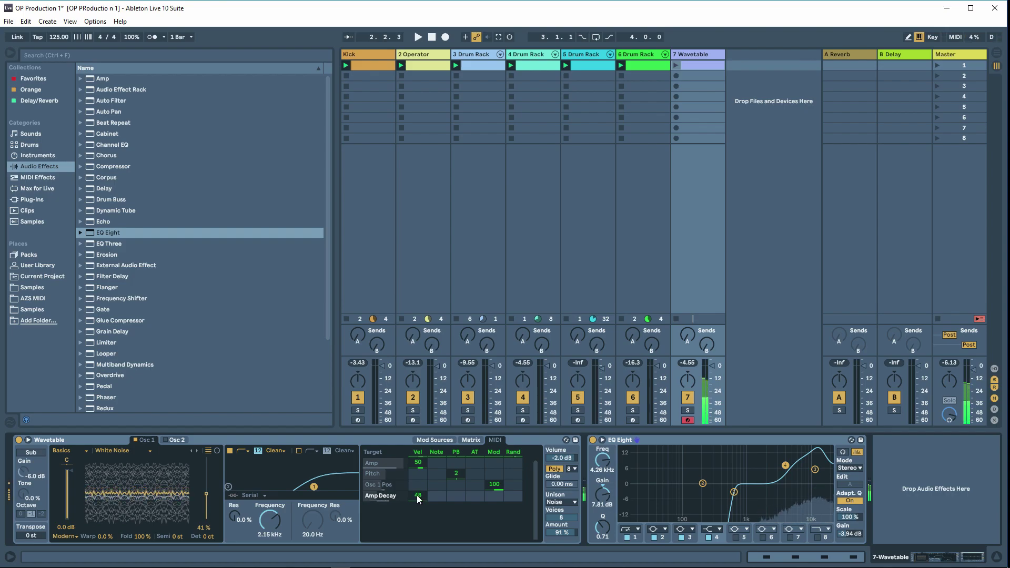
click(453, 440)
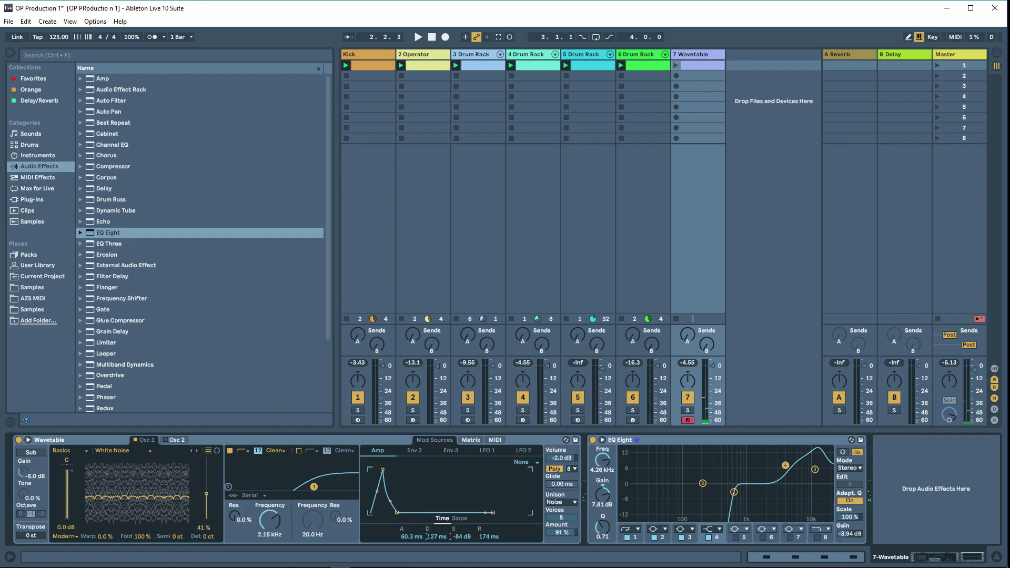
drag(437, 537, 436, 540)
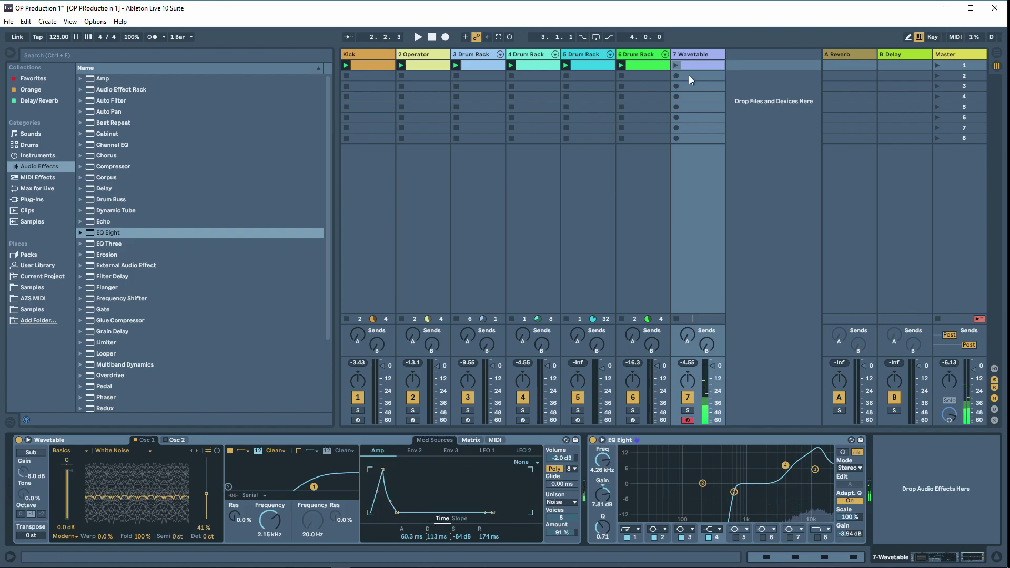
Launch the Wavetable clip with its track soloed, lower all four notes' velocities to about 41 and play it.
click(674, 65)
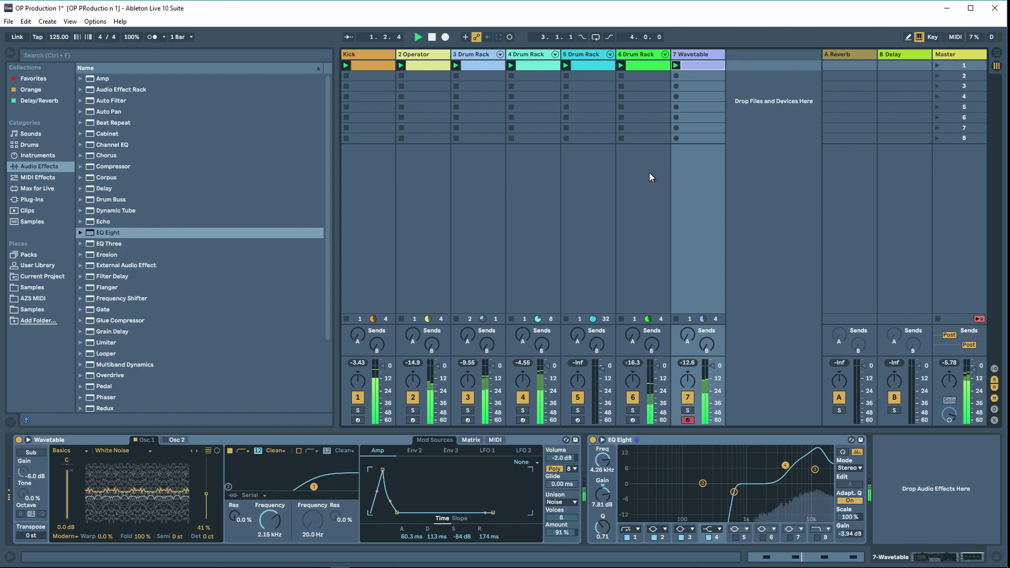
click(688, 410)
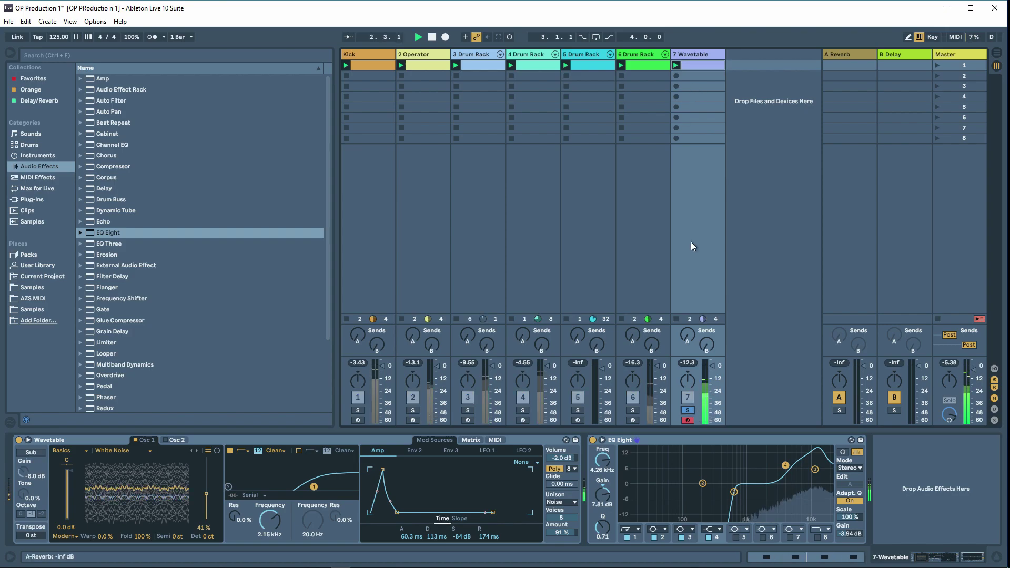
double_click(694, 64)
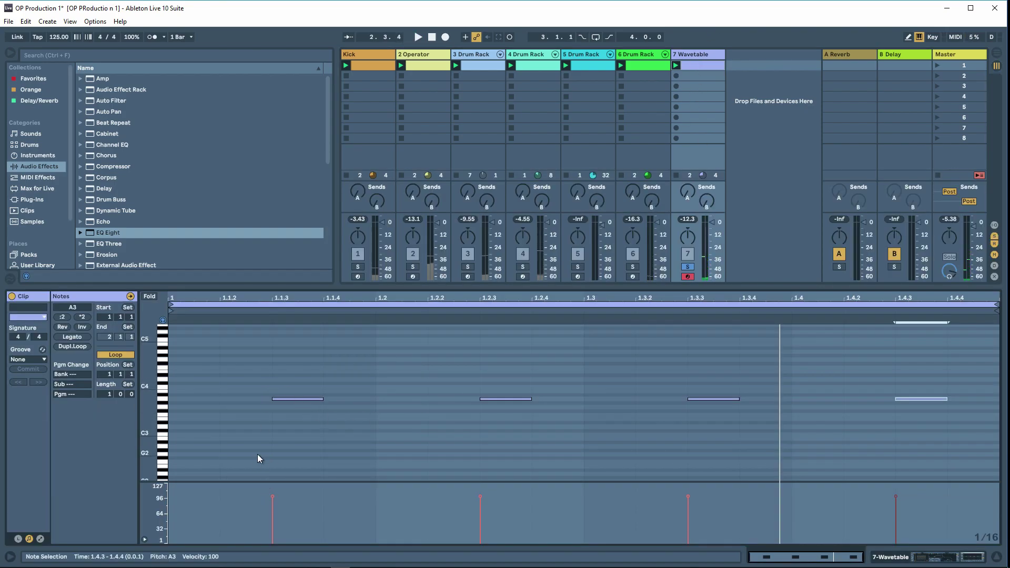
mouse_move(255, 493)
mouse_down()
mouse_move(890, 512)
mouse_move(250, 517)
mouse_move(273, 497)
mouse_move(274, 525)
mouse_up()
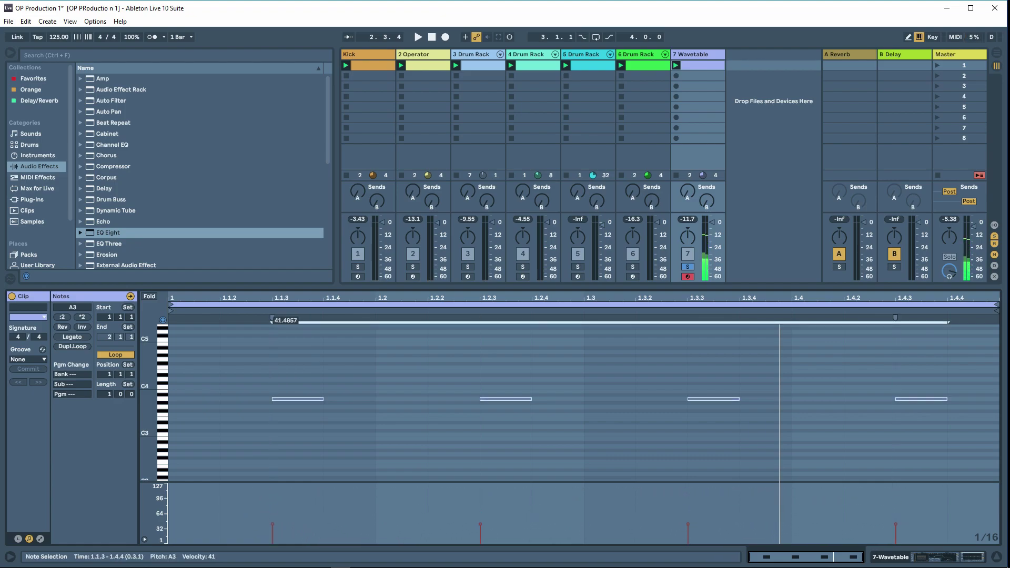
key(space)
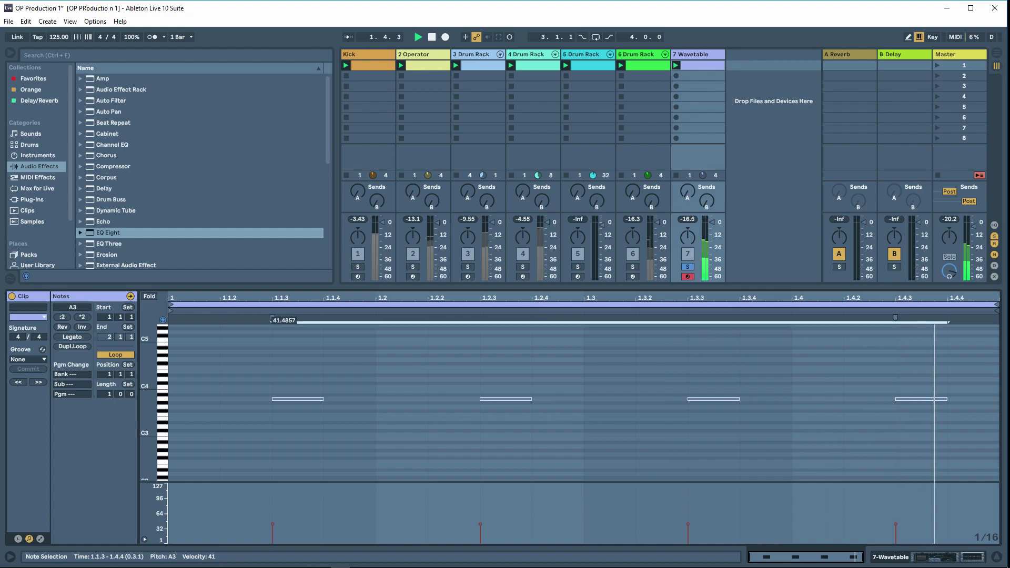
Try the Wavetable's Amp envelope with a 307 ms decay and a 3.63 ms release during playback.
key(shift+Tab)
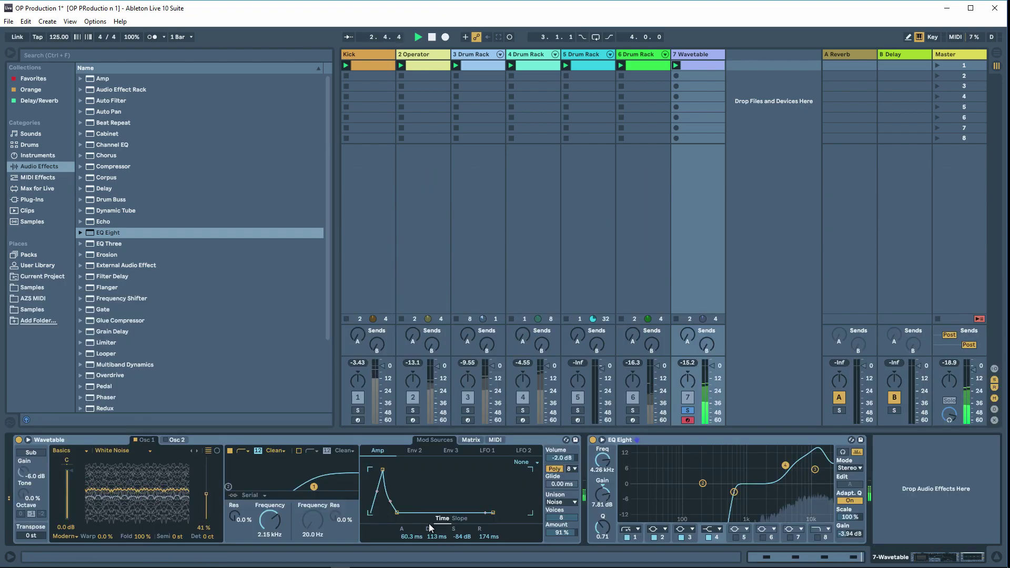
click(490, 536)
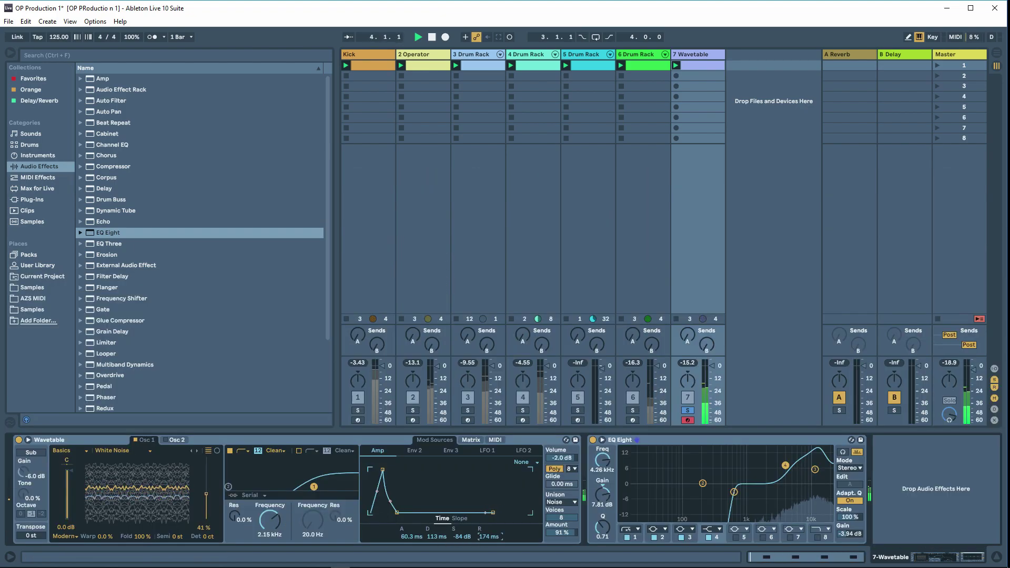
drag(437, 538, 438, 507)
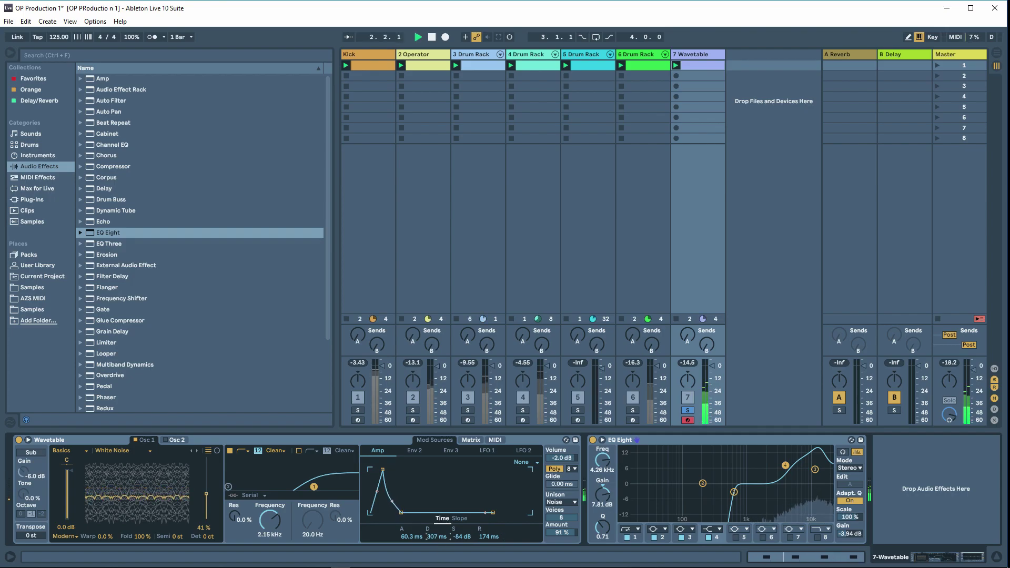
drag(489, 537, 489, 521)
drag(488, 537, 488, 566)
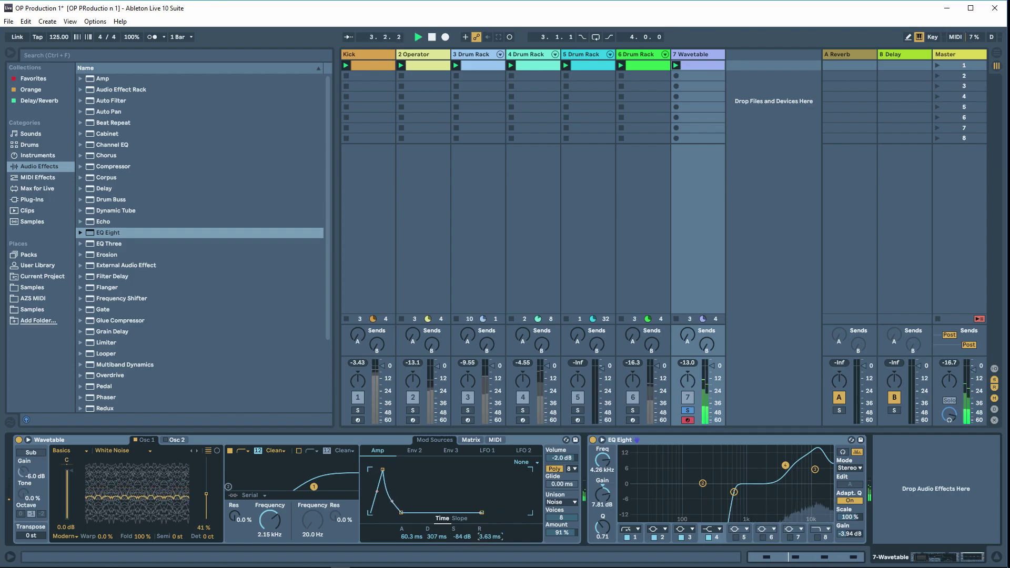
Stop playback and set the Amp envelope to 79.6 ms decay and 19.0 ms release.
key(space)
drag(407, 515, 409, 515)
drag(489, 537, 446, 559)
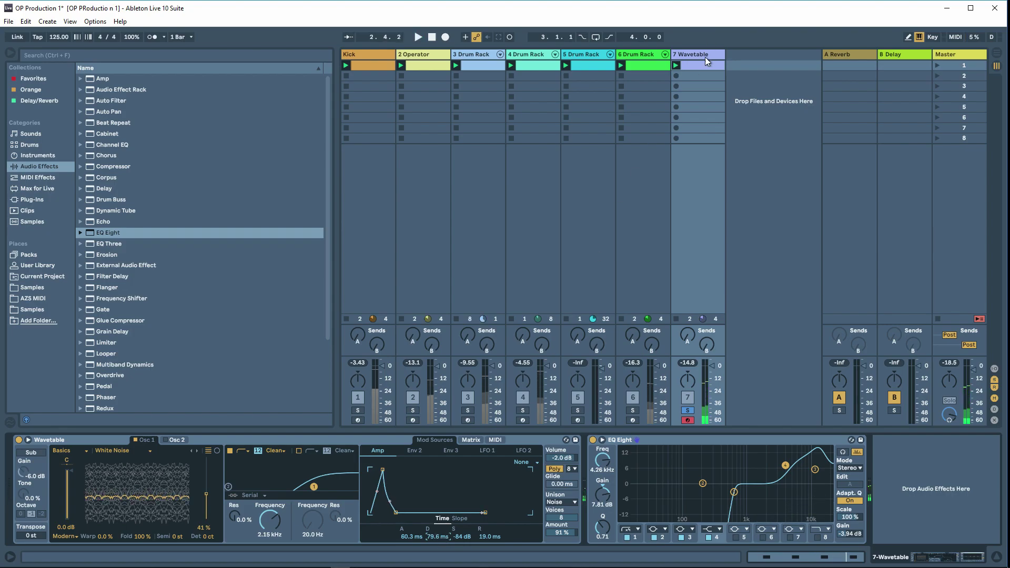
Lengthen all four A3 notes in the Wavetable clip to end just before the following beats, and play the clip.
double_click(700, 65)
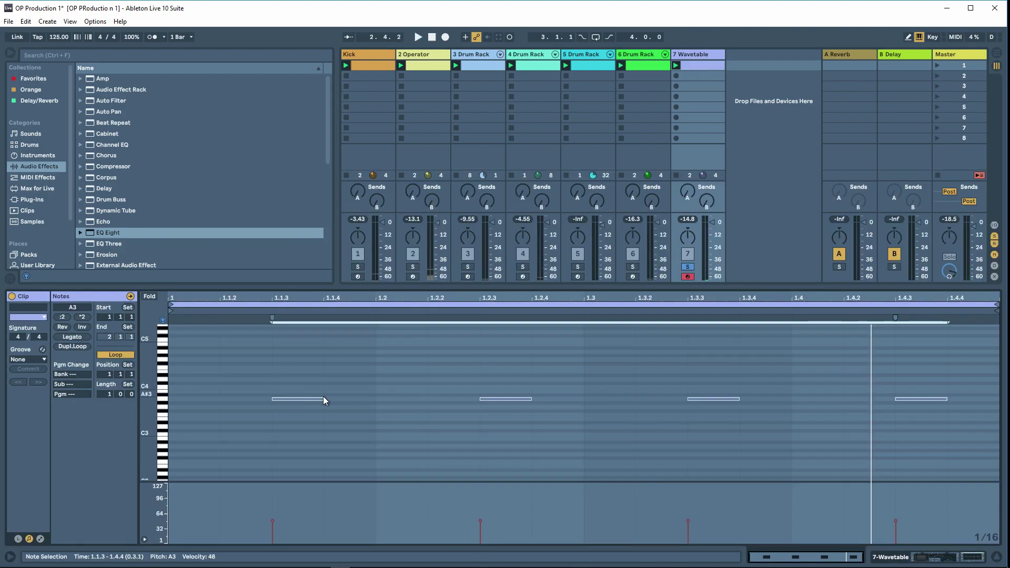
drag(323, 399, 361, 399)
key(space)
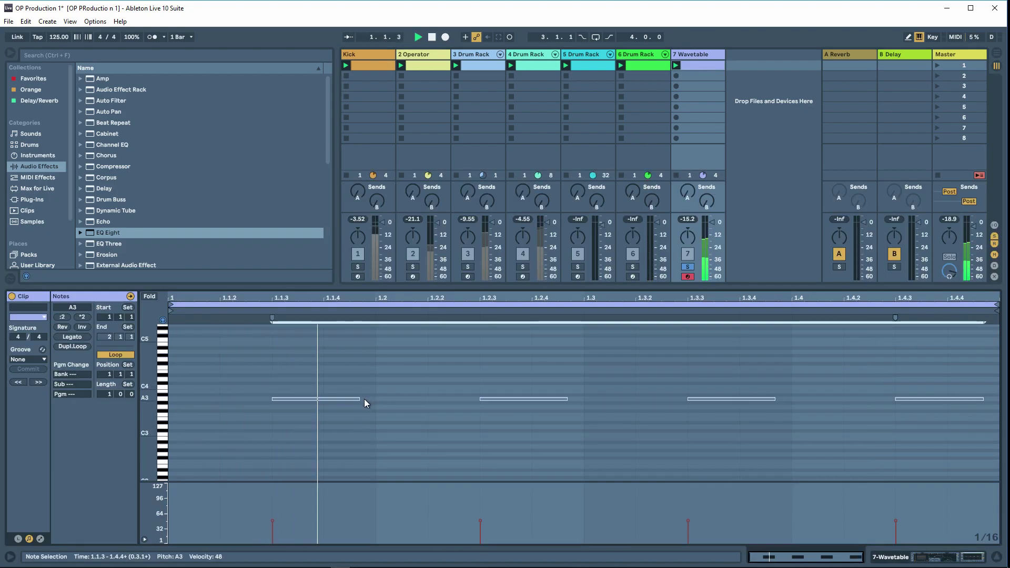
Set the Amp envelope's decay to 113 ms and reduce the velocity modulation of Amp Decay to 33.
key(shift+Tab)
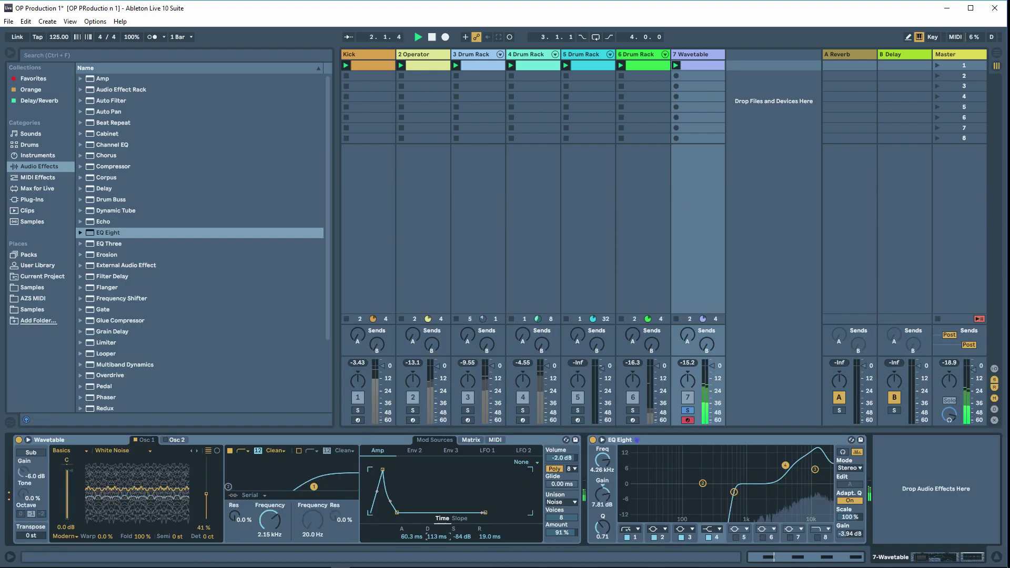
click(492, 440)
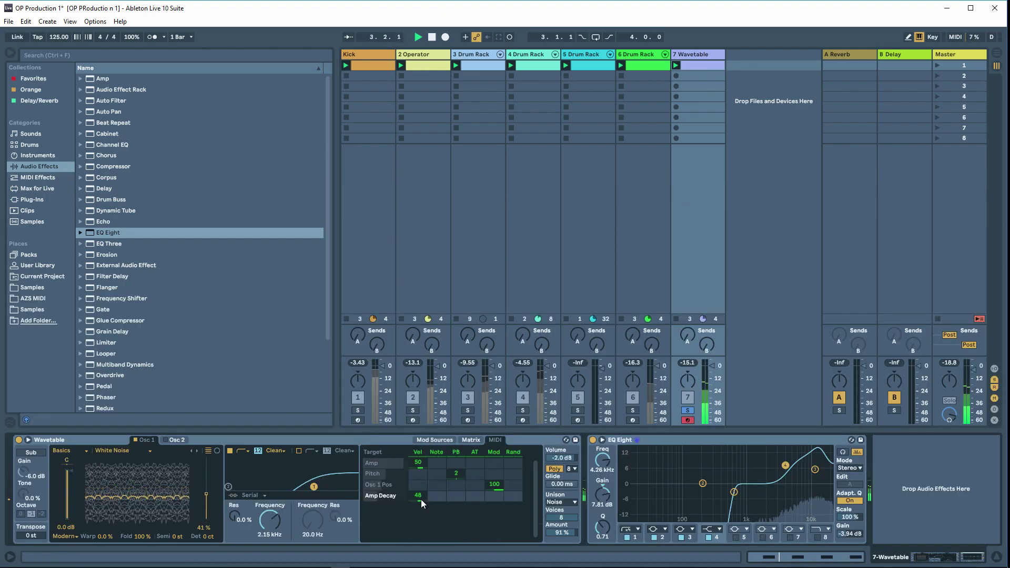
drag(418, 496, 418, 501)
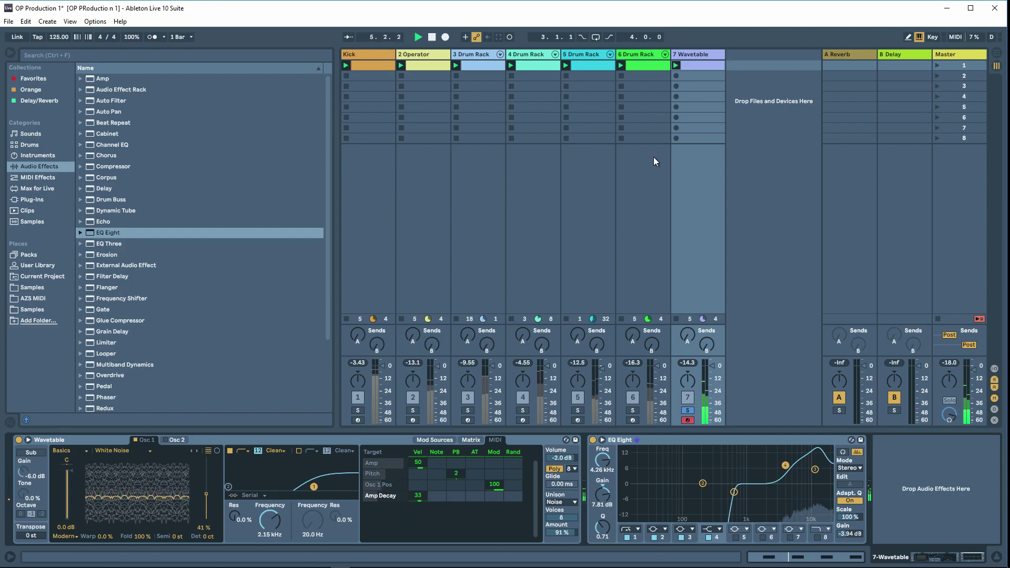
Add an A3 note about half a sixteenth long at 1.1.2 in the Wavetable clip, lower its velocity to 8 and audition it.
double_click(697, 67)
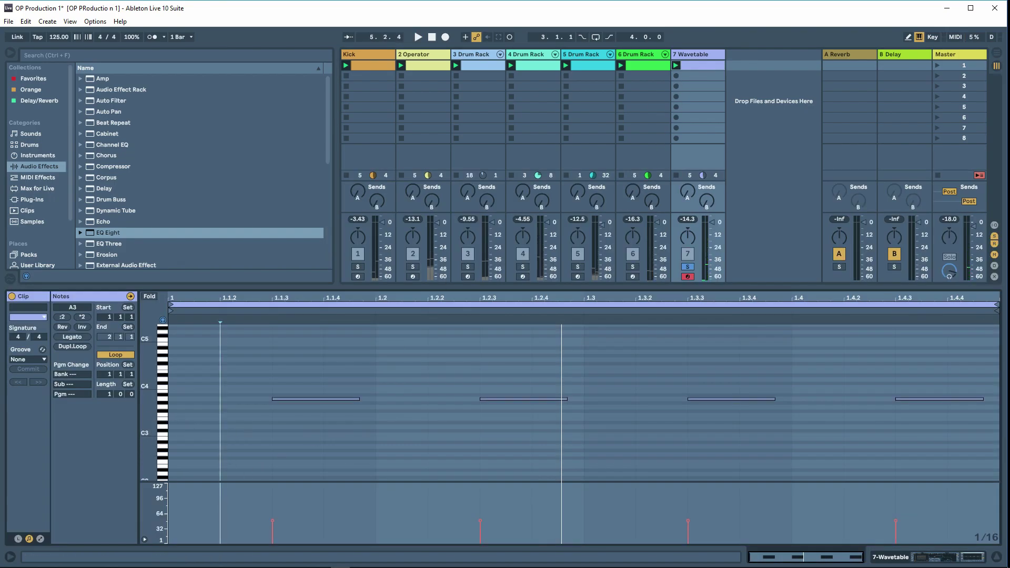
double_click(237, 406)
drag(270, 406, 245, 410)
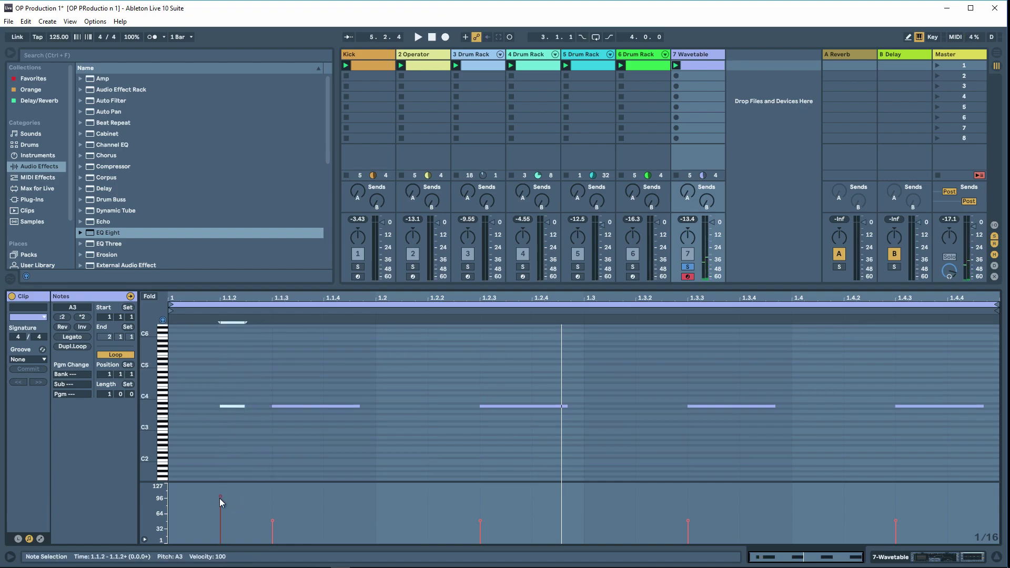
drag(222, 497, 221, 536)
key(space)
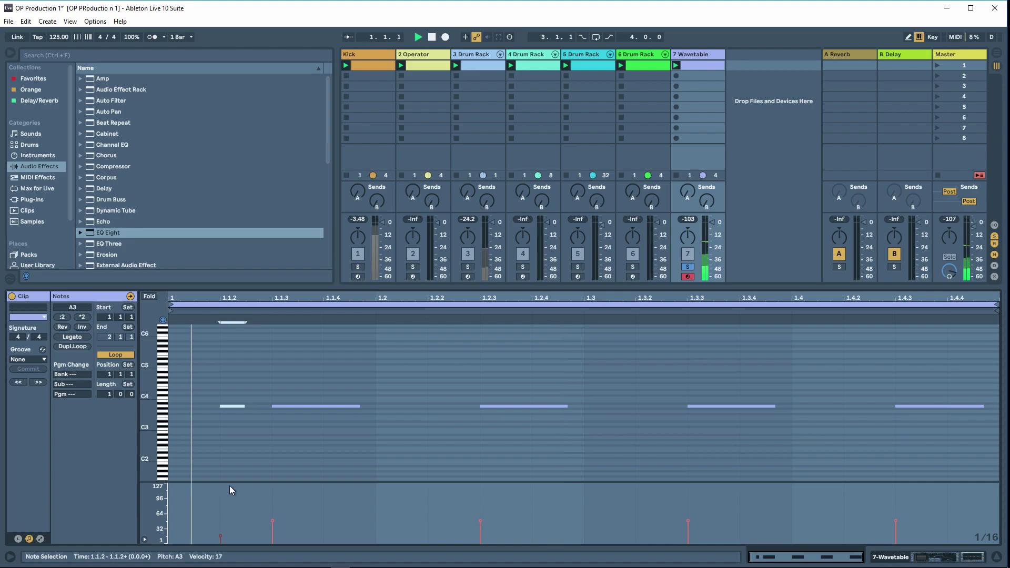
key(space)
key(space)
key(space)
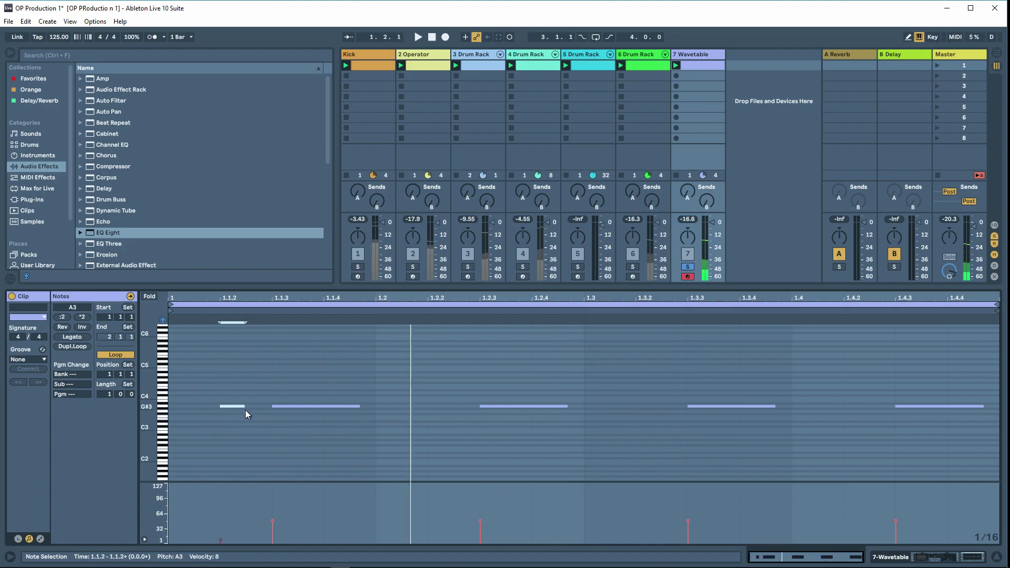
Add the Amp envelope's attack as a Wavetable MIDI modulation target and set its velocity modulation to 38 during playback.
click(687, 65)
click(686, 56)
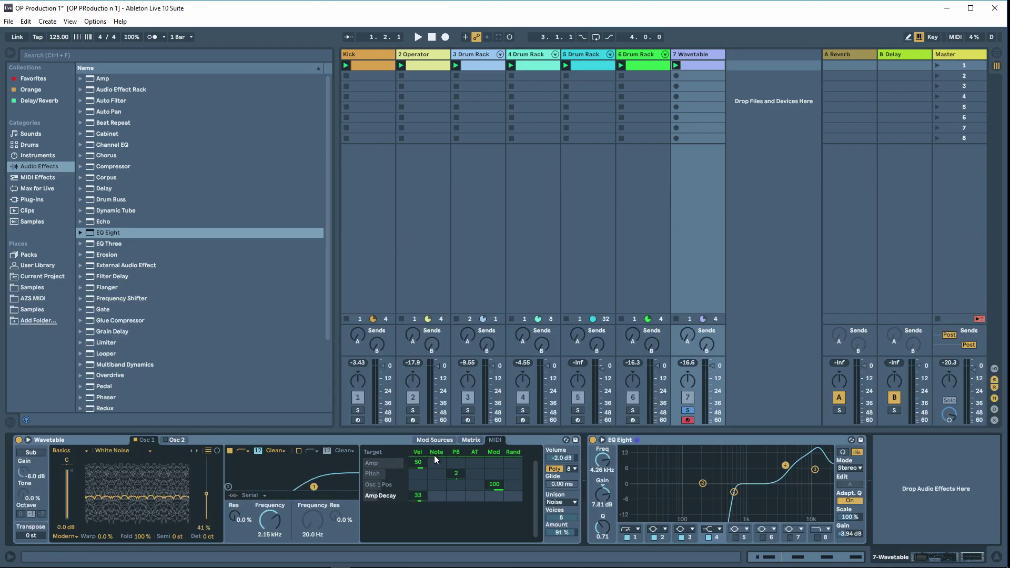
click(445, 441)
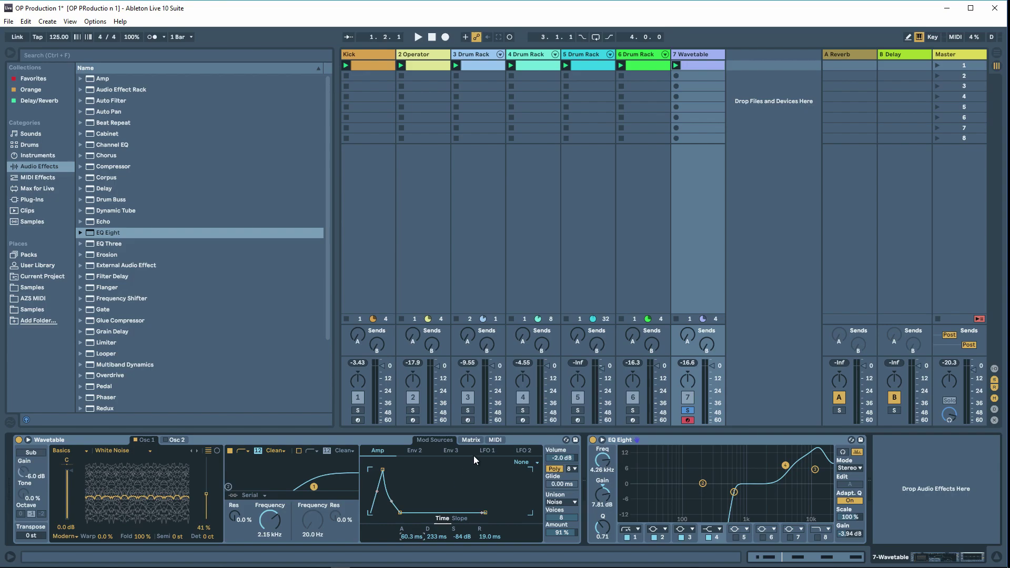
click(471, 440)
click(491, 442)
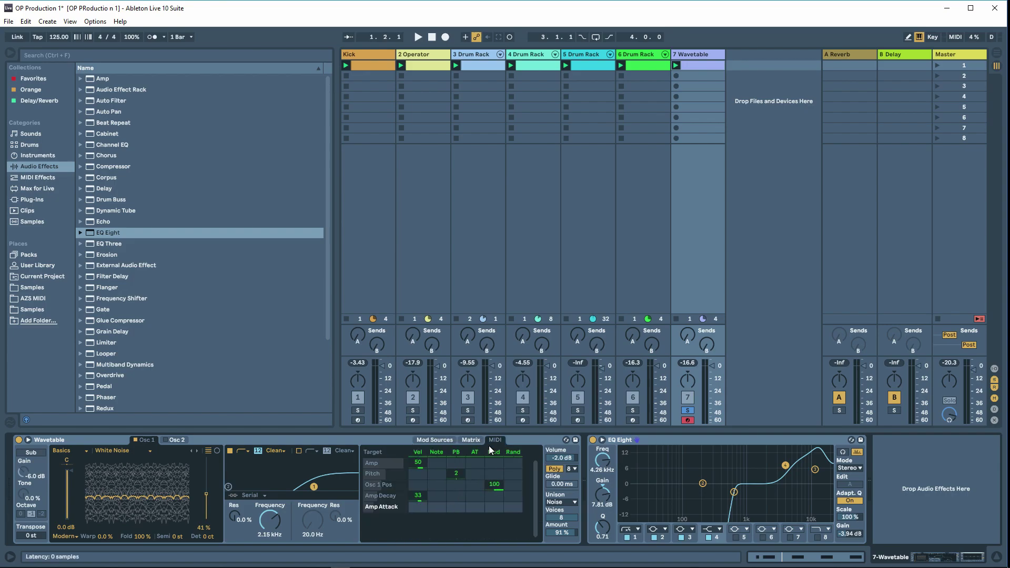
key(space)
drag(418, 507, 417, 487)
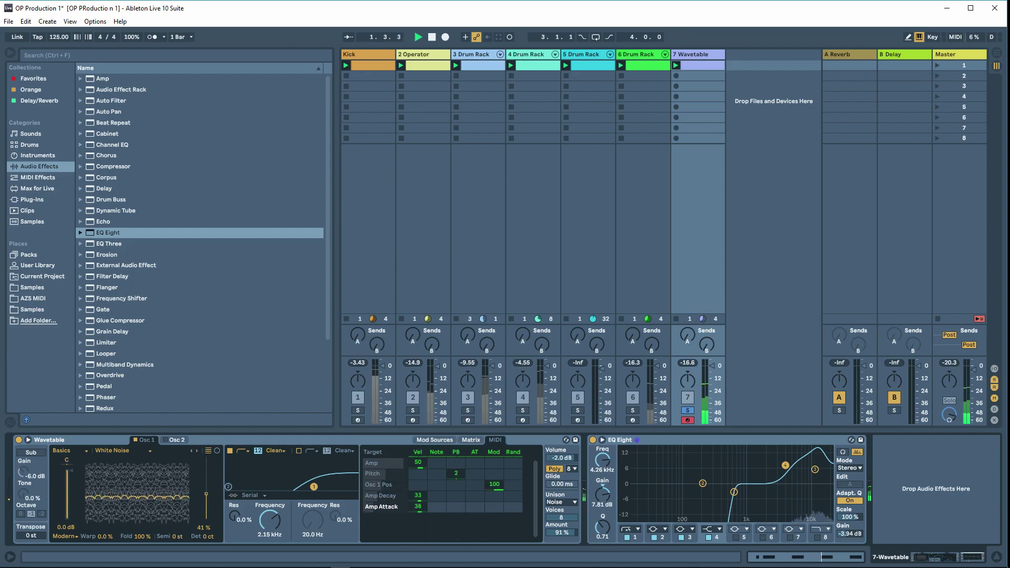
Try velocity modulation of 48 and 9.4 on Amp Decay, with 36 and 28 on Amp Attack, during playback.
drag(417, 521, 418, 489)
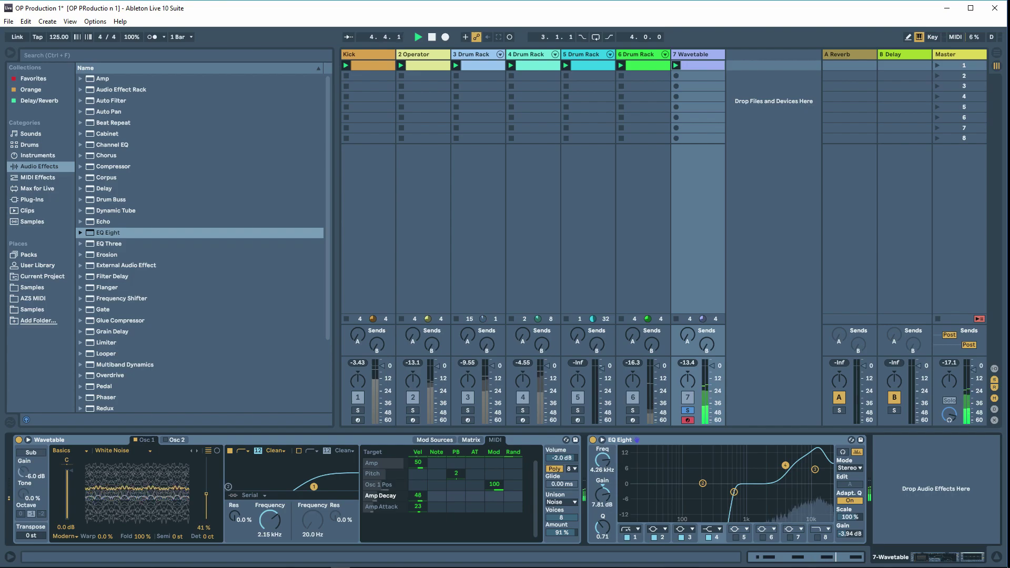
click(418, 507)
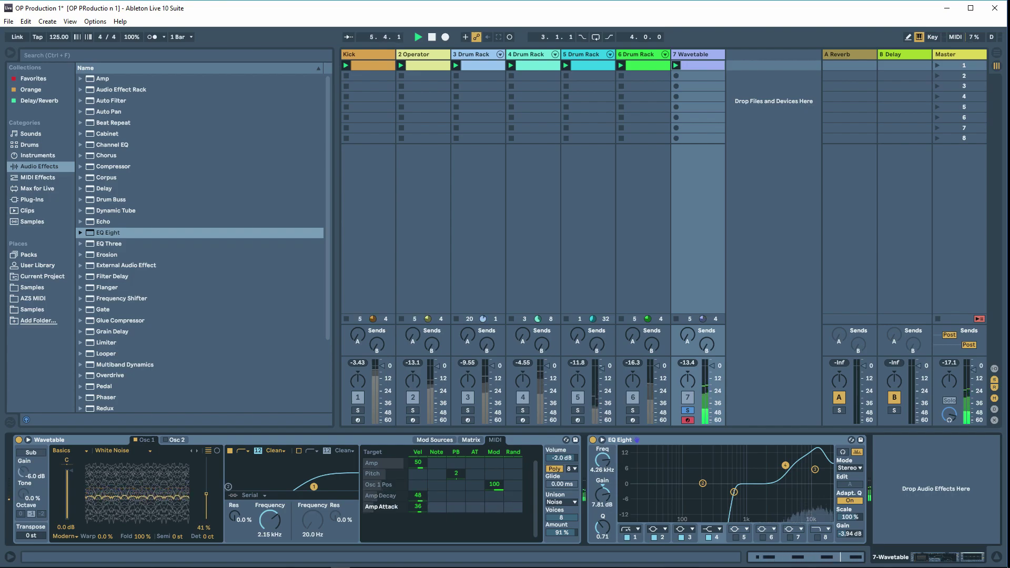
drag(418, 497, 419, 503)
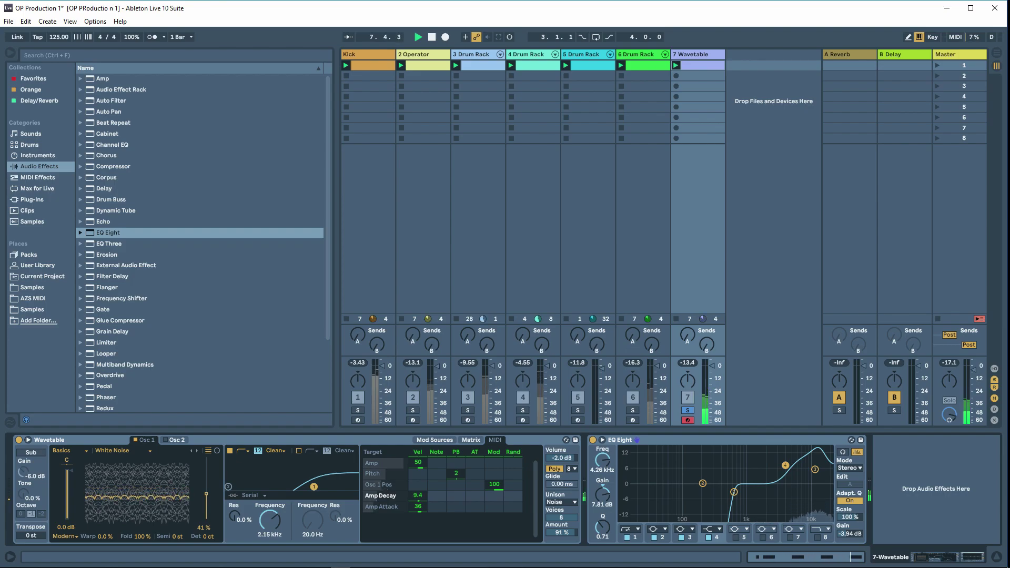
drag(422, 509, 421, 513)
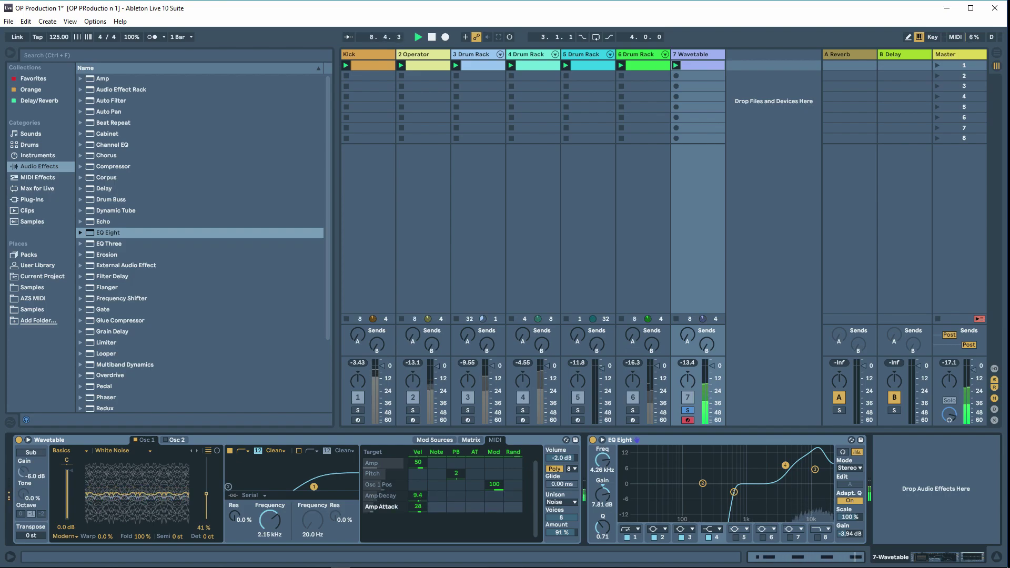
Set the velocity modulation of Amp Decay to 48, readjust that of Amp Attack, and stop playback.
drag(418, 496, 418, 490)
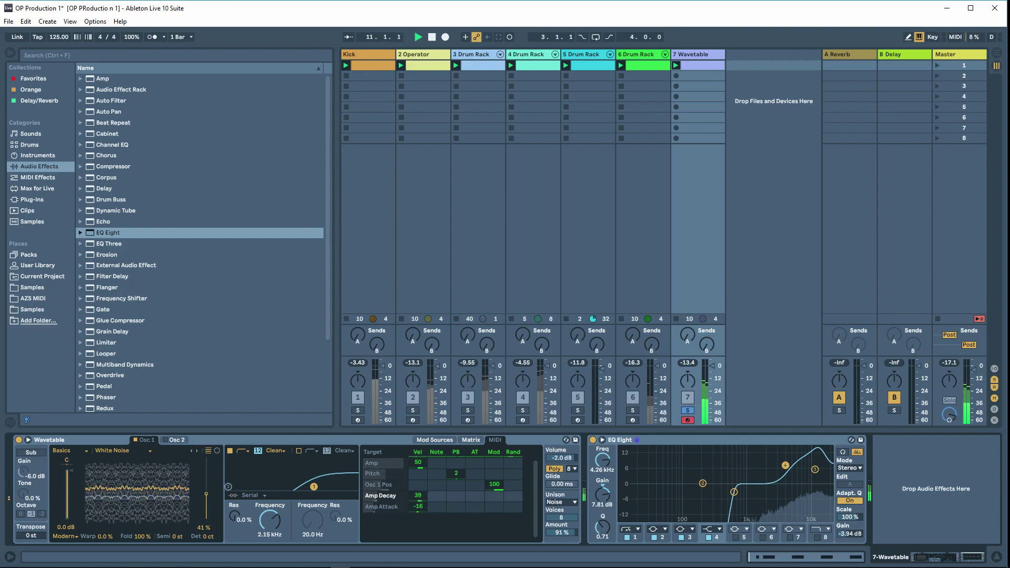
drag(421, 509, 419, 506)
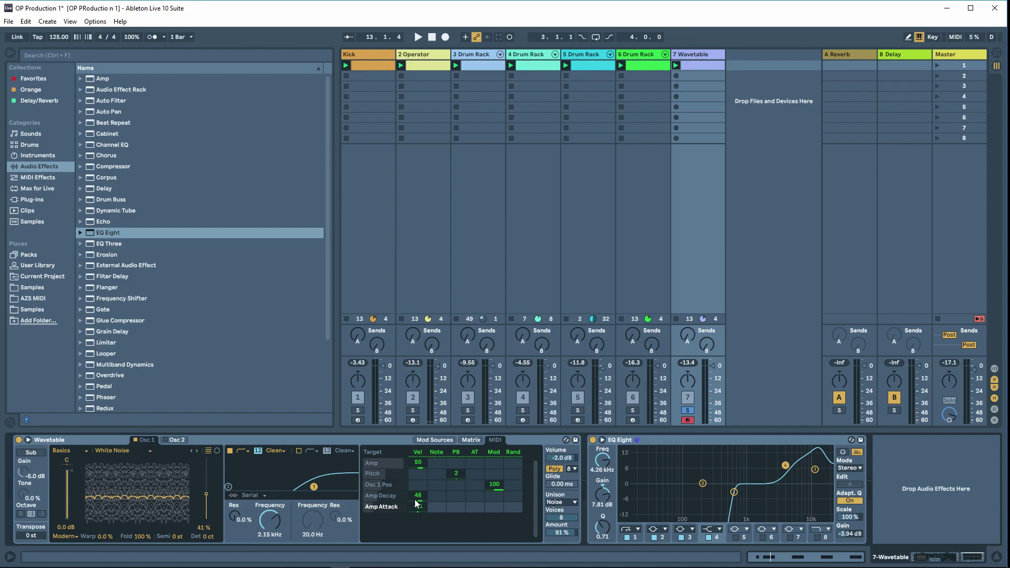
Set the velocity modulation of Amp Attack to 59 and the amp envelope's attack to about 279 ms while auditioning the sound.
drag(419, 507, 419, 485)
key(space)
key(space)
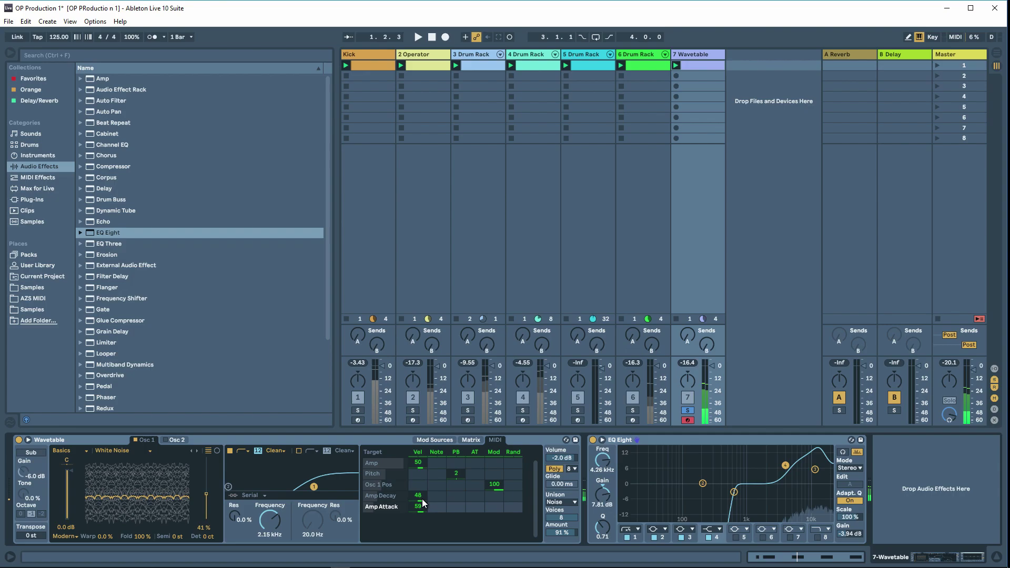
click(436, 440)
drag(406, 536, 387, 491)
drag(406, 536, 406, 561)
key(space)
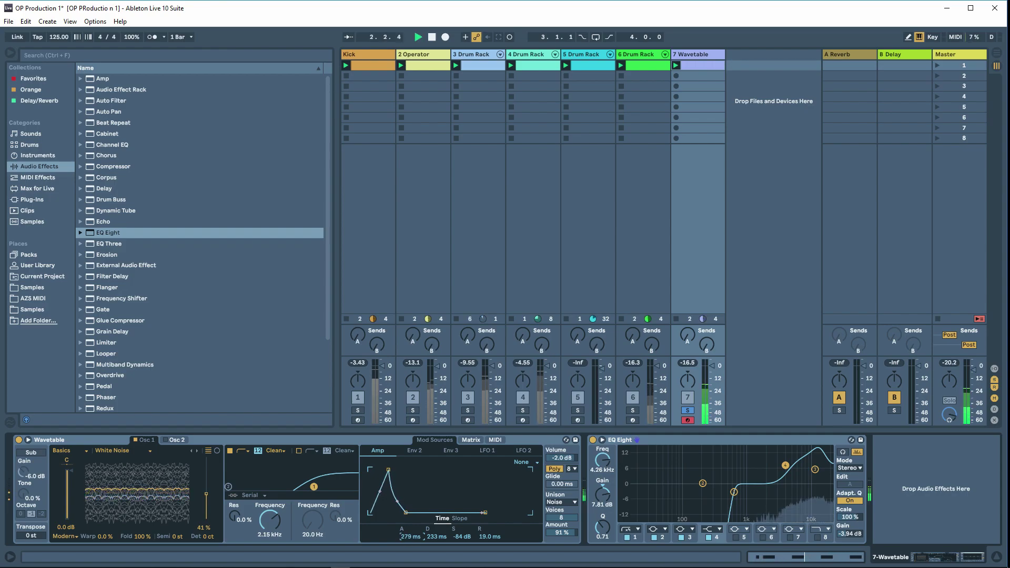
Set the velocity modulation of Amp Decay to 55 and Amp Attack to 41, and the amp envelope to 904 ms decay and 192 ms release.
click(493, 440)
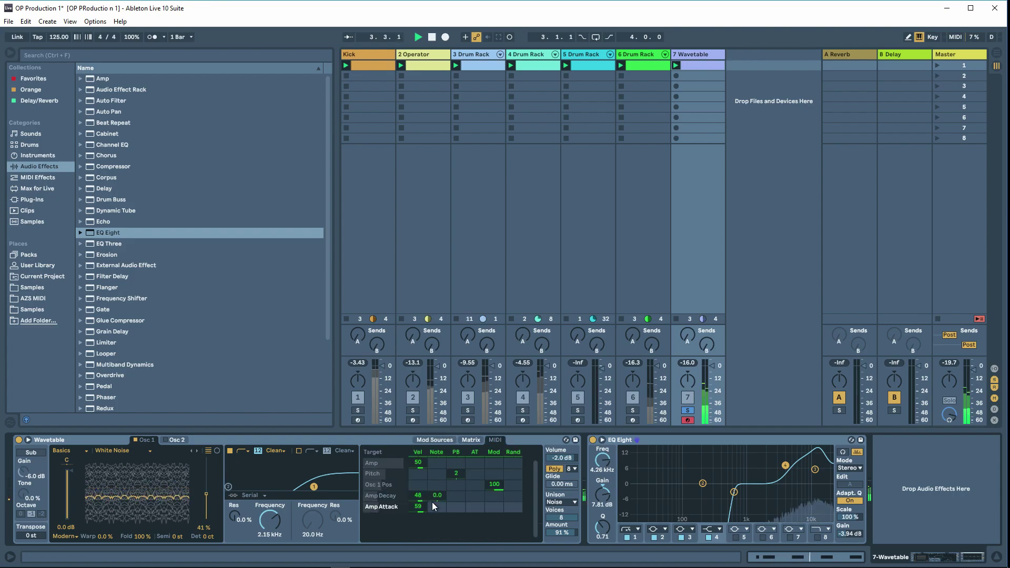
drag(418, 495, 419, 492)
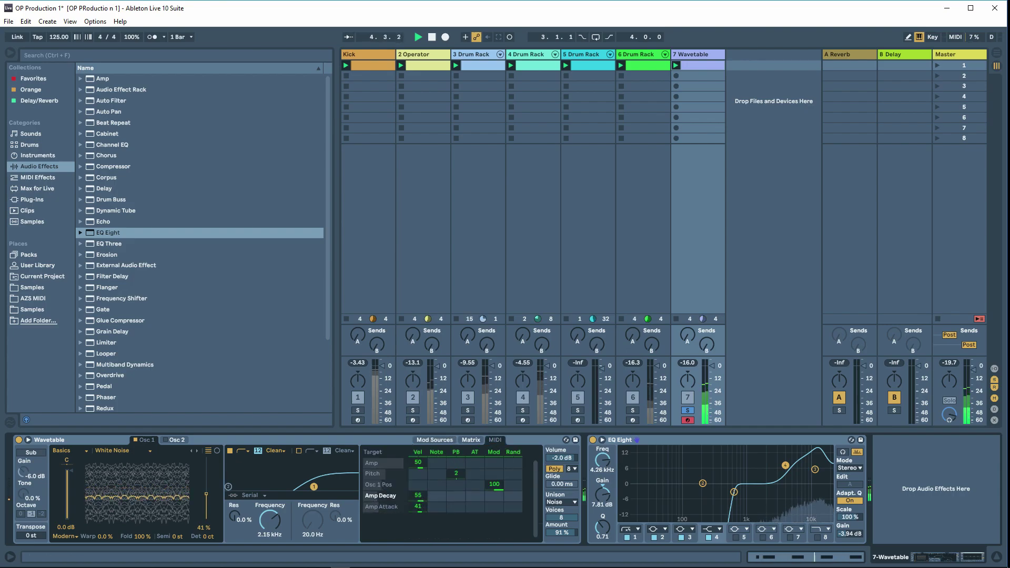
click(437, 441)
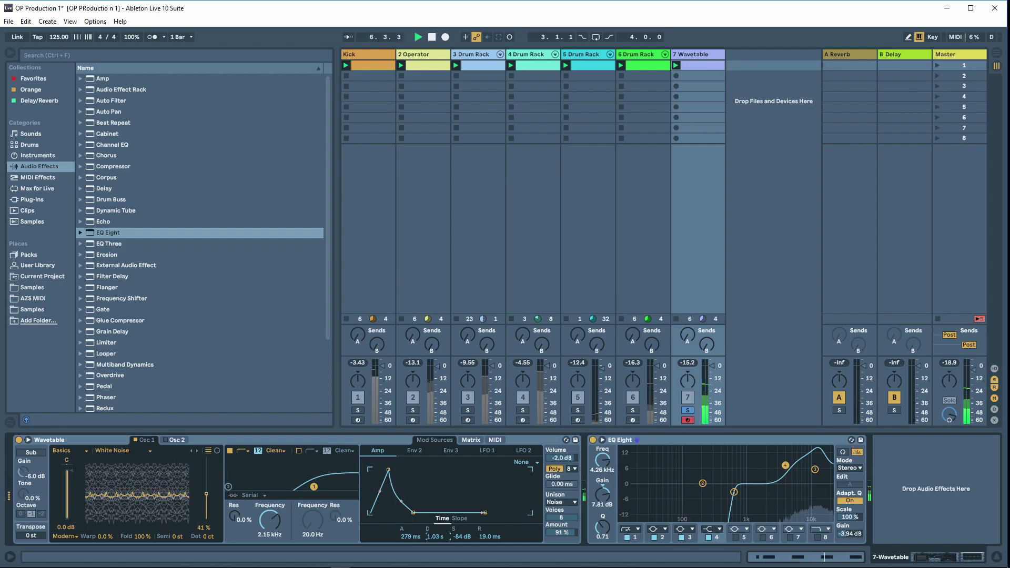
drag(484, 532, 485, 527)
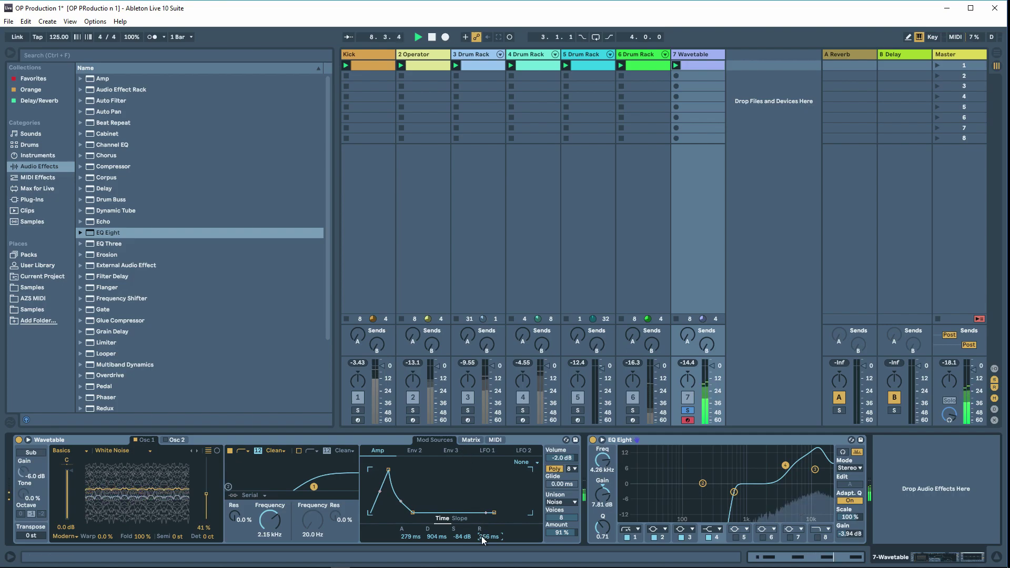
Set the velocity modulation to 11 for Amp Attack and 39 for Amp Decay, and the amp envelope to 155 ms attack and 546 ms decay.
click(496, 440)
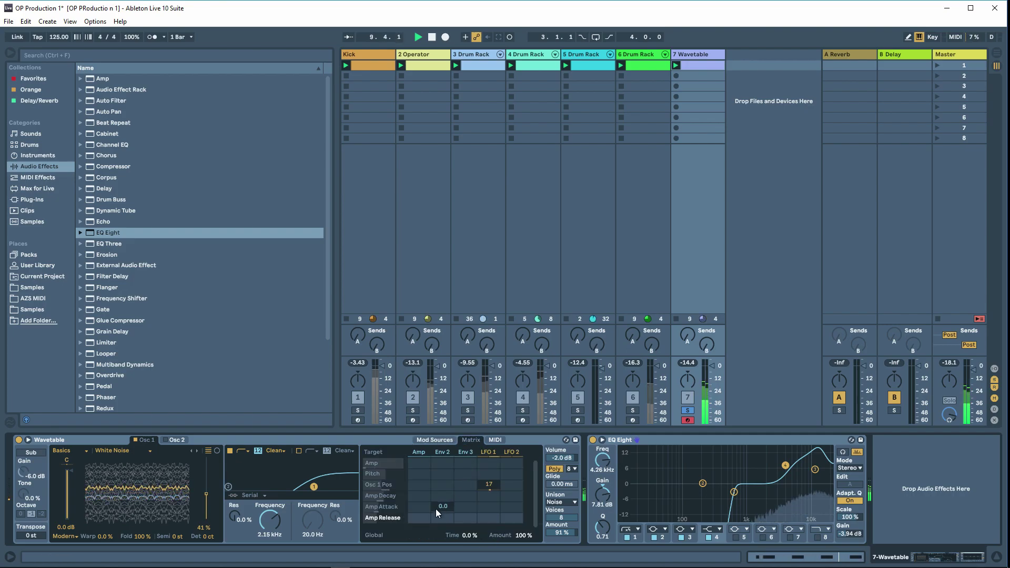
drag(419, 509, 418, 507)
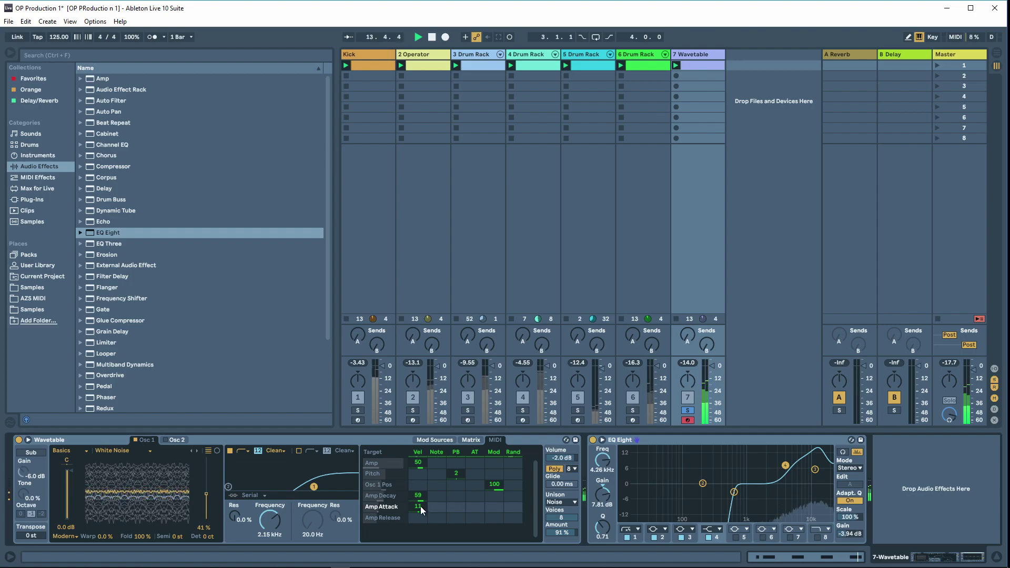
drag(418, 496, 419, 499)
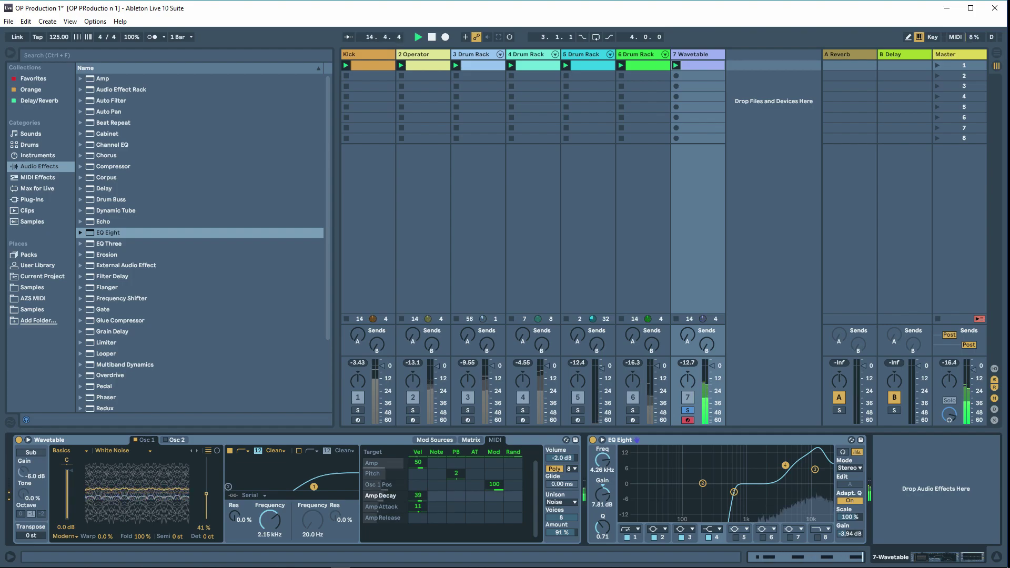
click(443, 440)
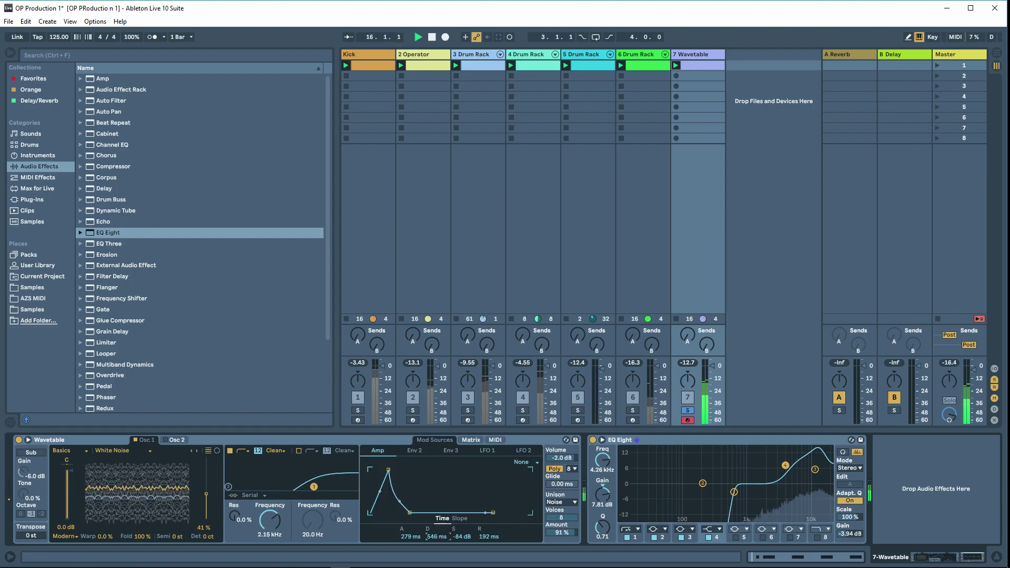
mouse_move(436, 536)
mouse_down()
mouse_move(411, 543)
mouse_move(431, 529)
mouse_up()
Unsolo the Wavetable track, replay the full mix and lower the track's volume slightly.
click(688, 410)
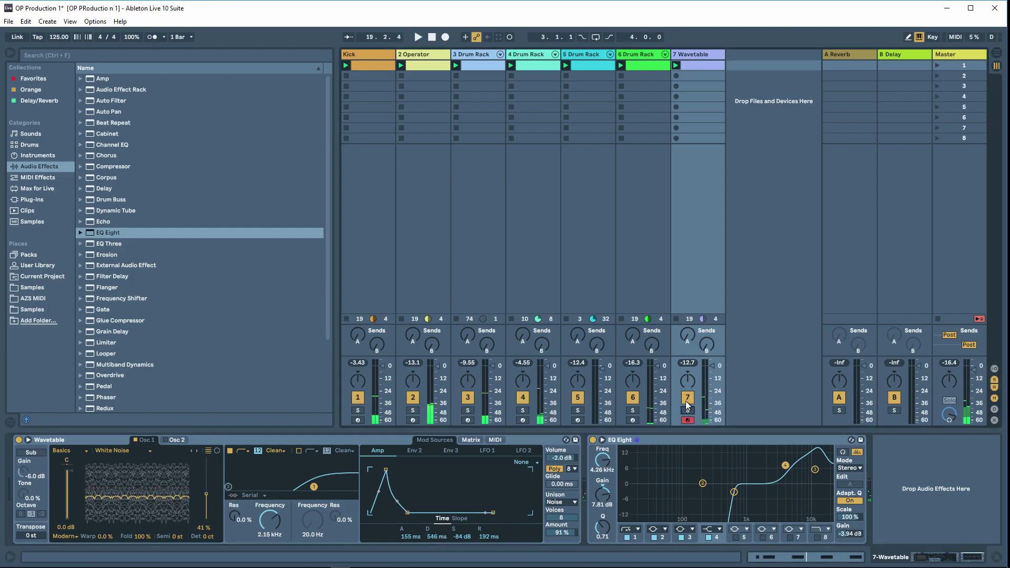
key(space)
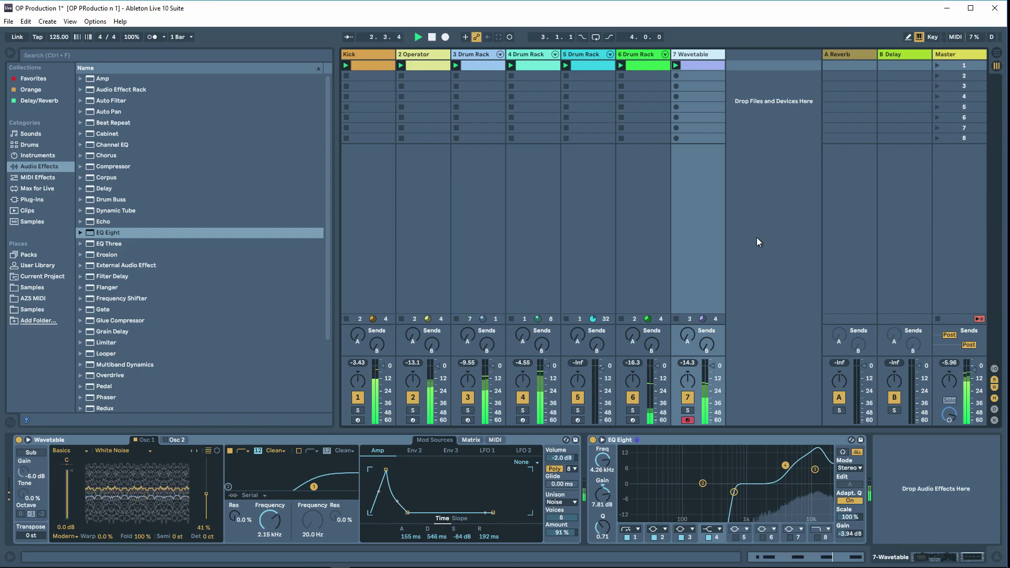
drag(713, 367, 713, 372)
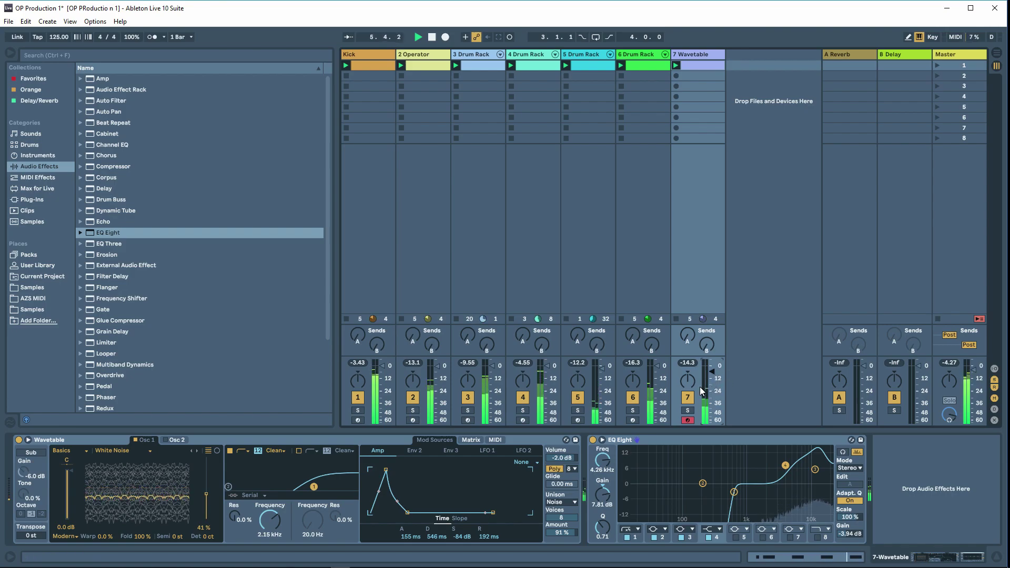
Mute and unmute the Wavetable track to compare the mix with and without it, and solo the track.
click(688, 398)
click(691, 401)
click(688, 411)
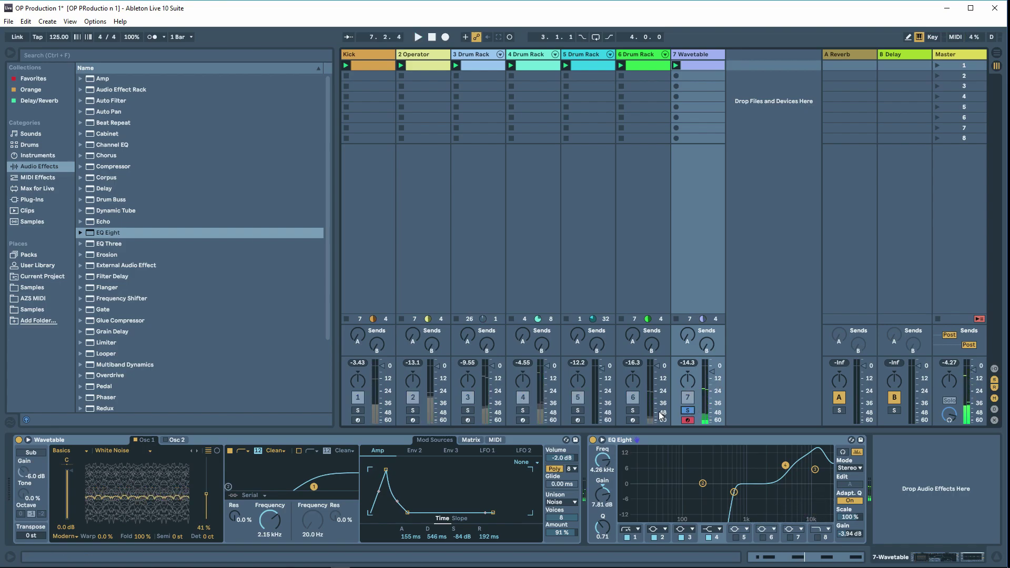
click(485, 440)
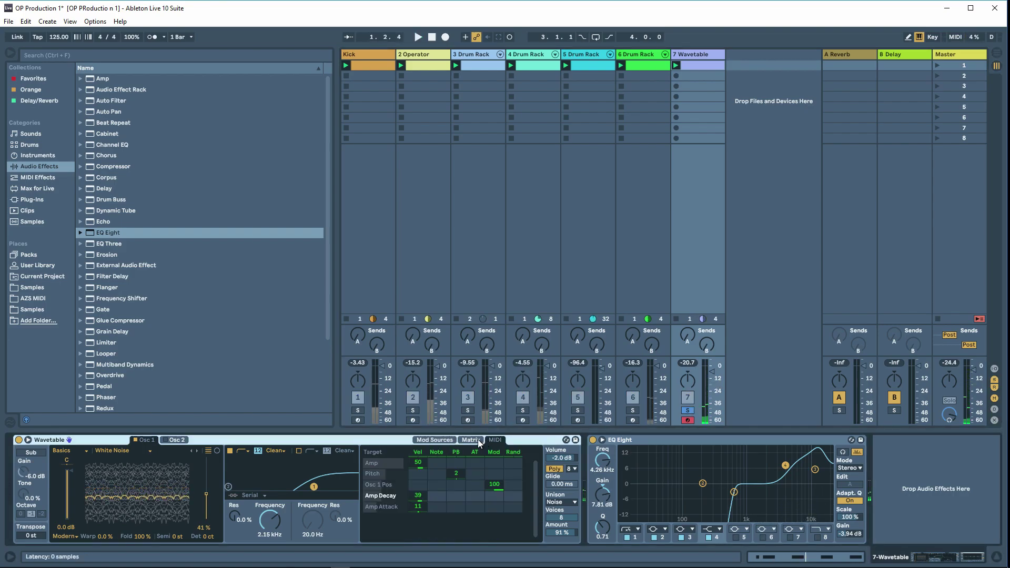
click(471, 440)
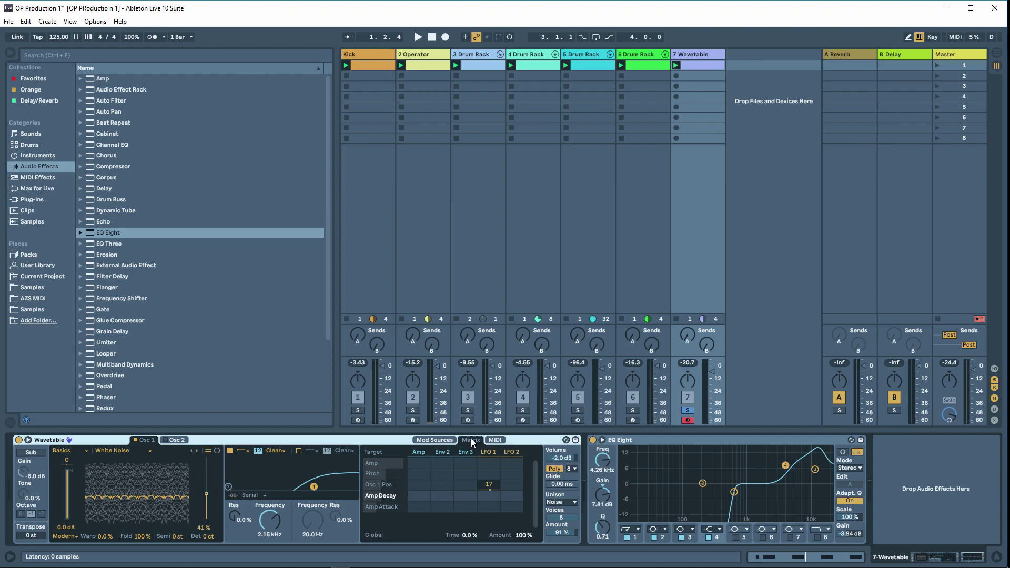
click(445, 439)
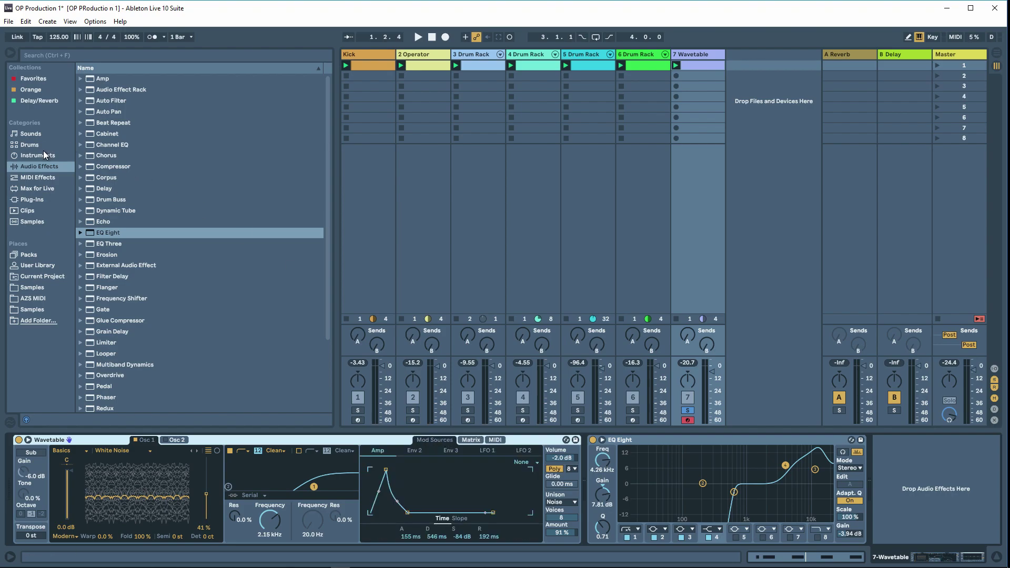
Add an Auto Pan after the Wavetable track's EQ Eight, with a tempo-synced rate of 1/8 and an amount of 38.9%.
drag(110, 114, 915, 480)
click(915, 532)
key(space)
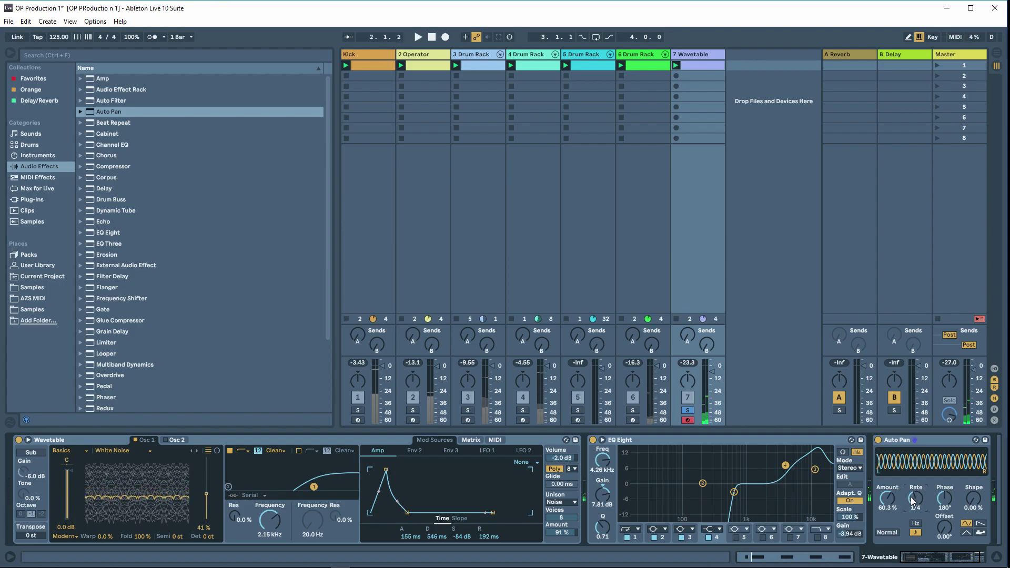
drag(916, 498, 916, 503)
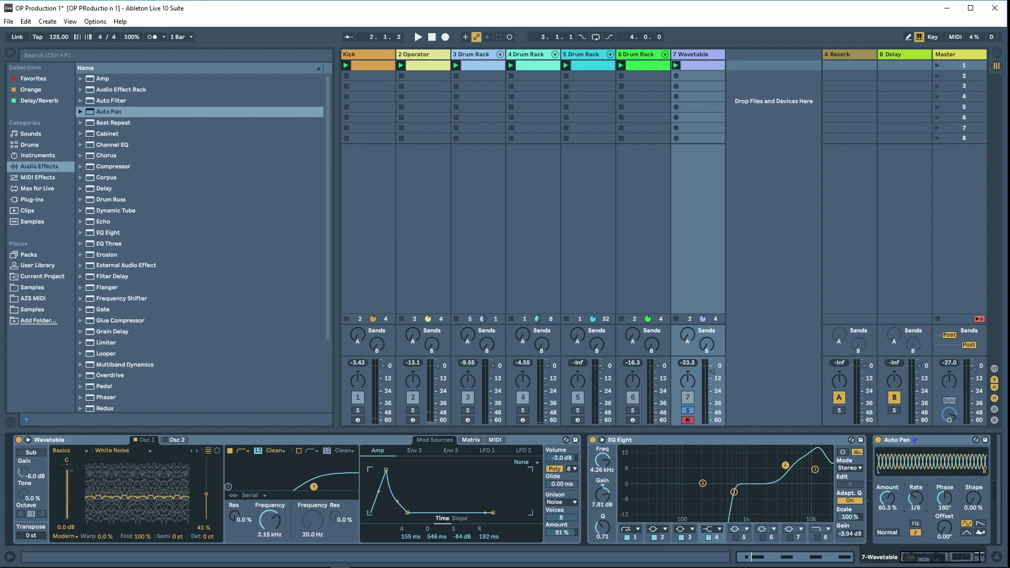
key(space)
drag(888, 499, 887, 512)
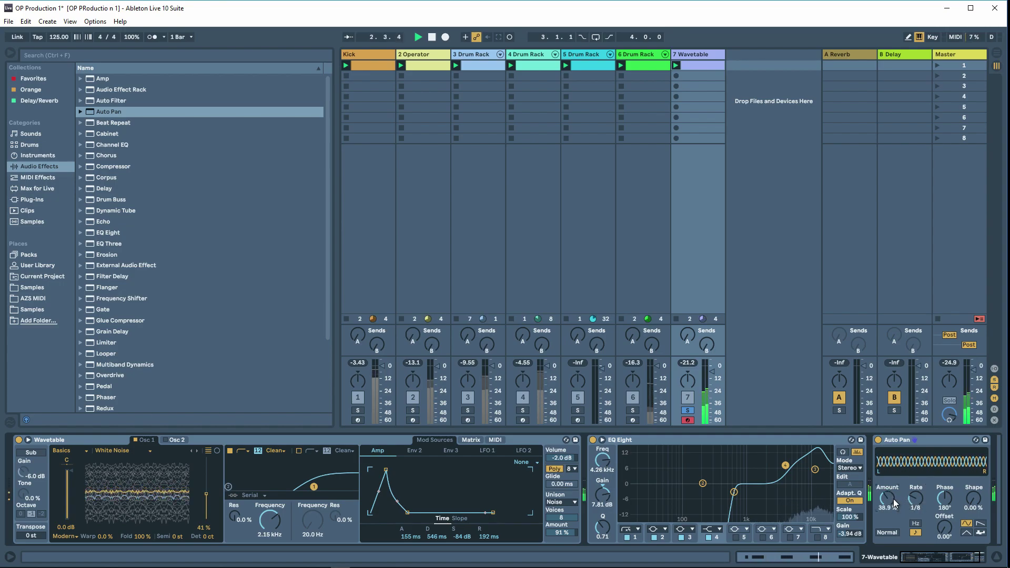
Raise the EQ Eight's output gain to 1.31 dB and compare the sound with the Auto Pan bypassed and active.
drag(850, 534, 850, 527)
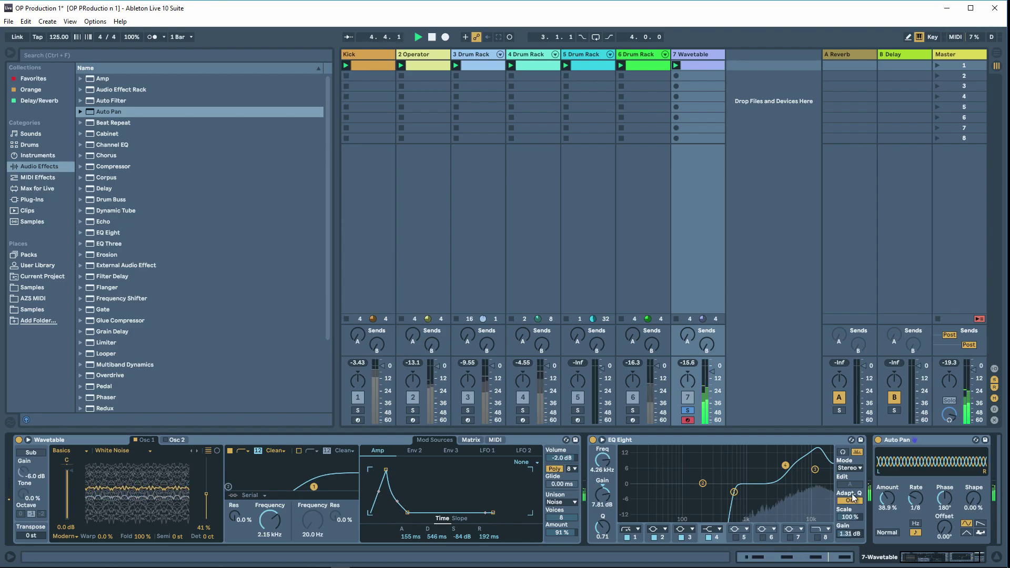
click(878, 440)
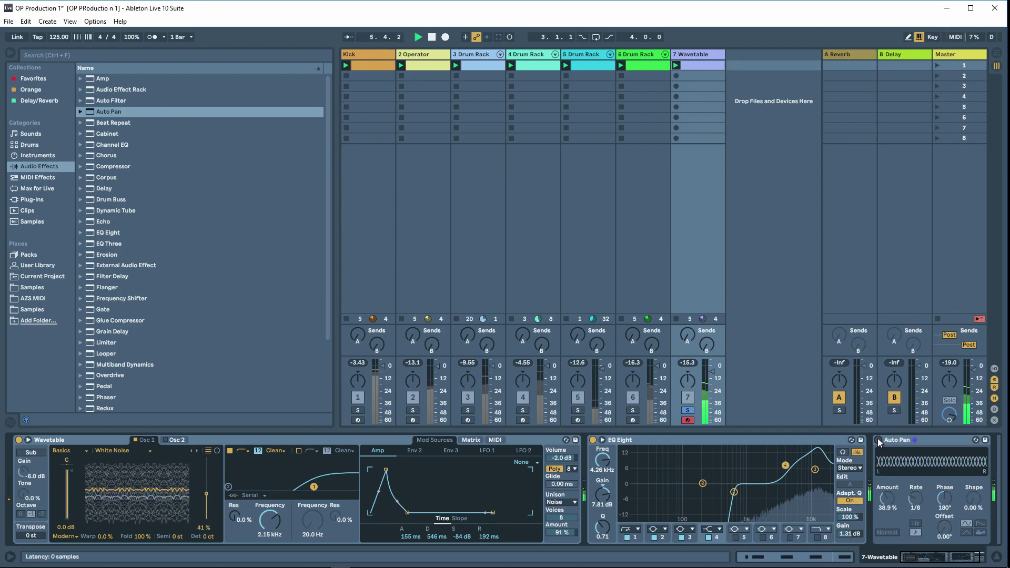
click(878, 440)
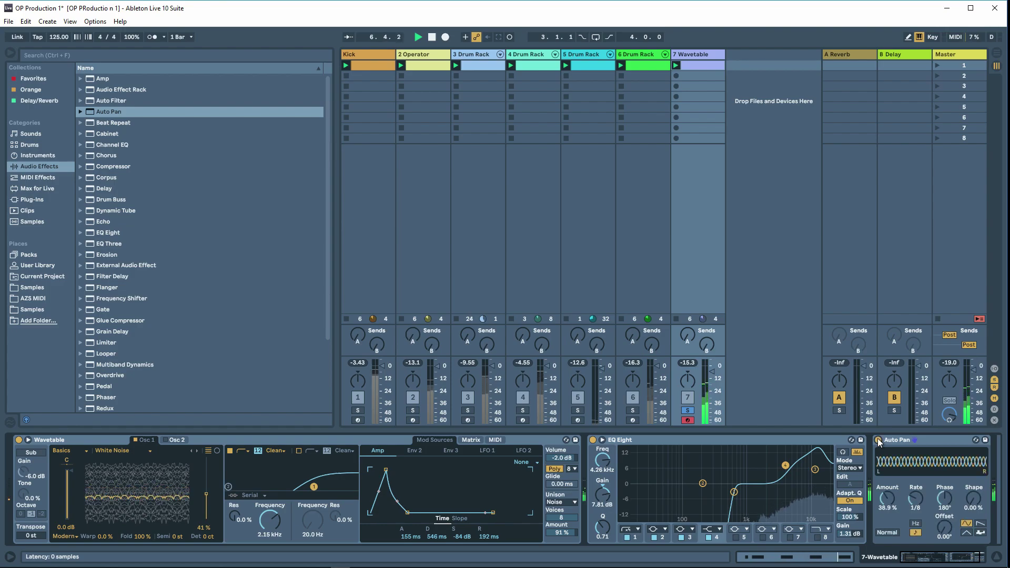
Unsolo the Wavetable track, restart playback and solo Drum Rack tracks 3 and 4 together.
click(688, 410)
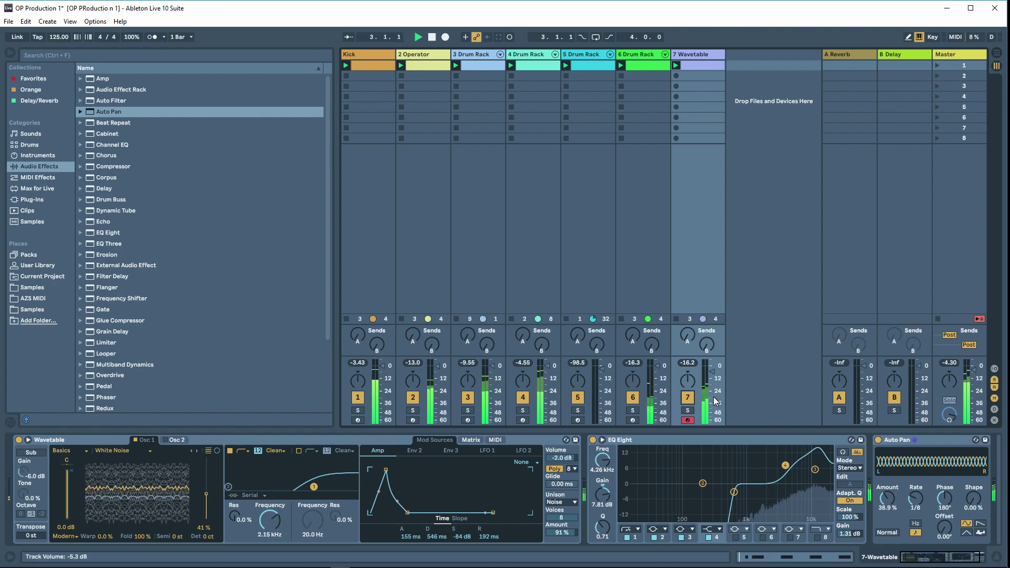
key(space)
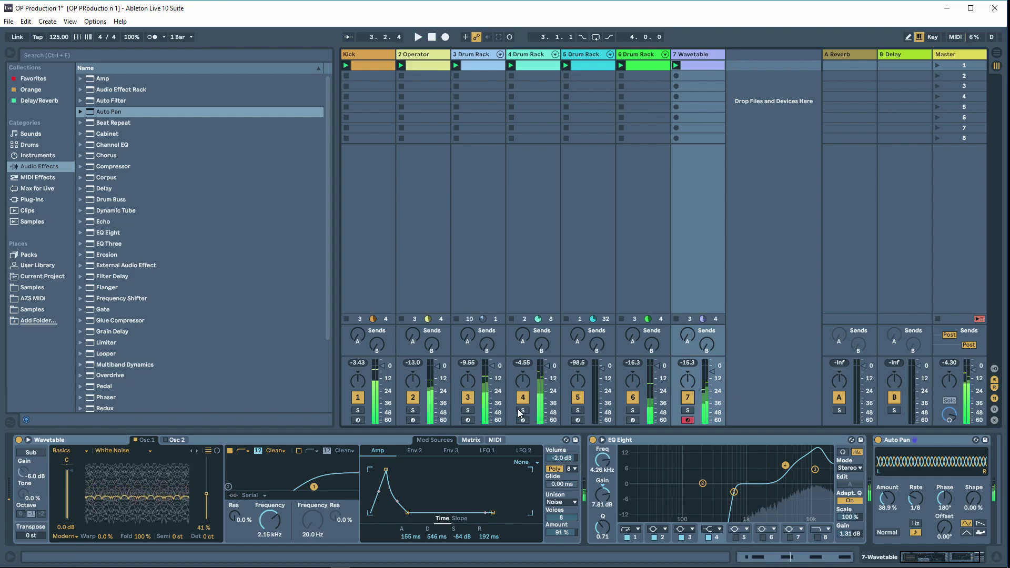
key(space)
click(468, 411)
ctrl+click(523, 410)
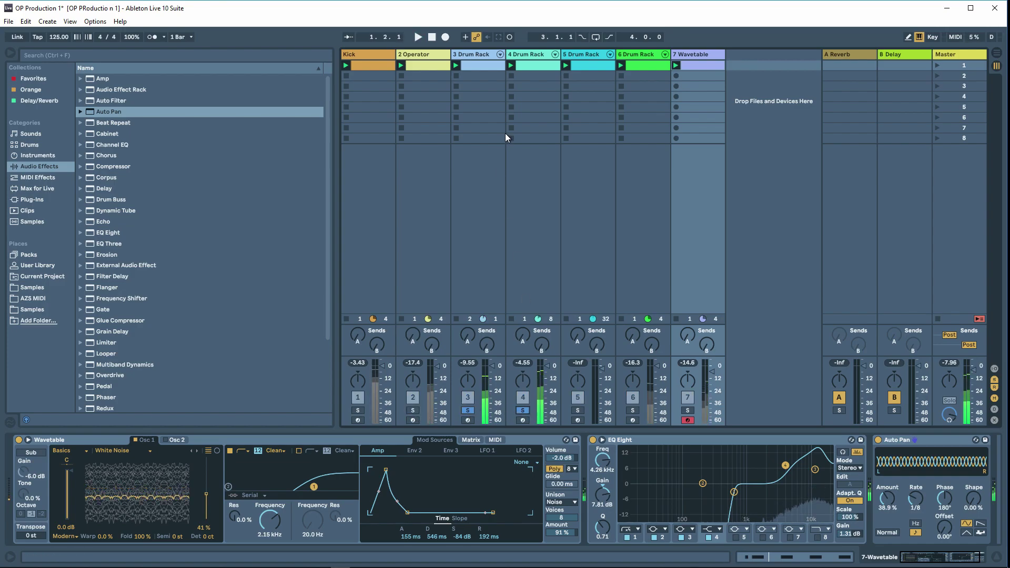
Group Drum Rack tracks 3 and 4 into one group track.
click(513, 135)
click(470, 55)
key(ctrl+g)
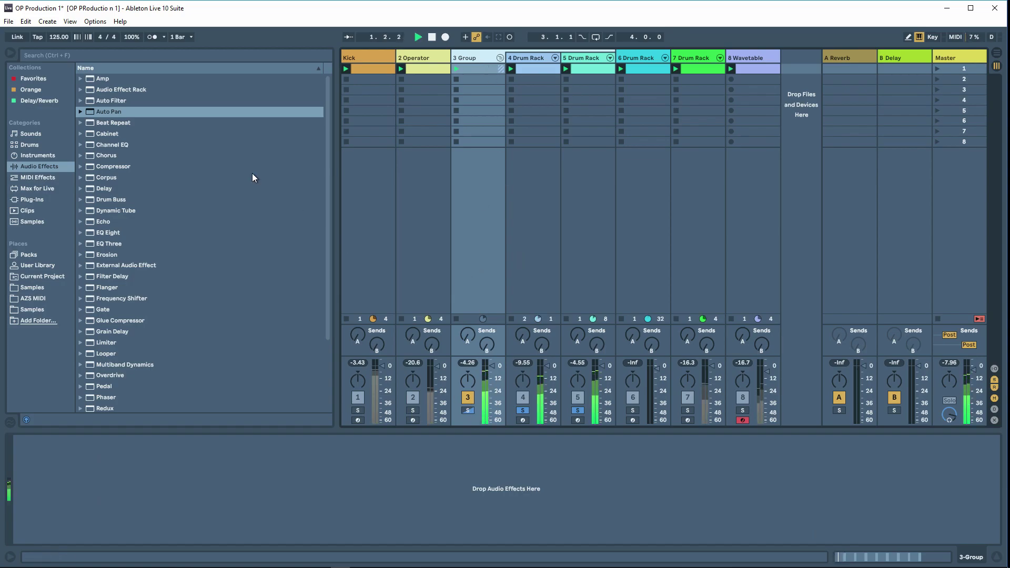
Add an EQ Eight to the new group track and play the grouped drum racks.
drag(110, 235, 223, 494)
key(space)
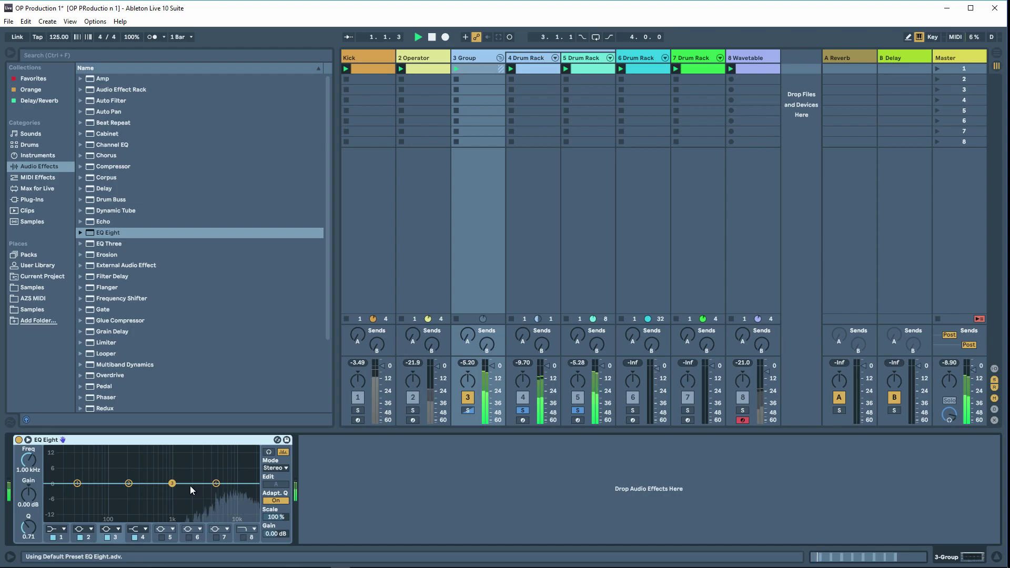
right_click(153, 441)
click(168, 434)
key(space)
key(space)
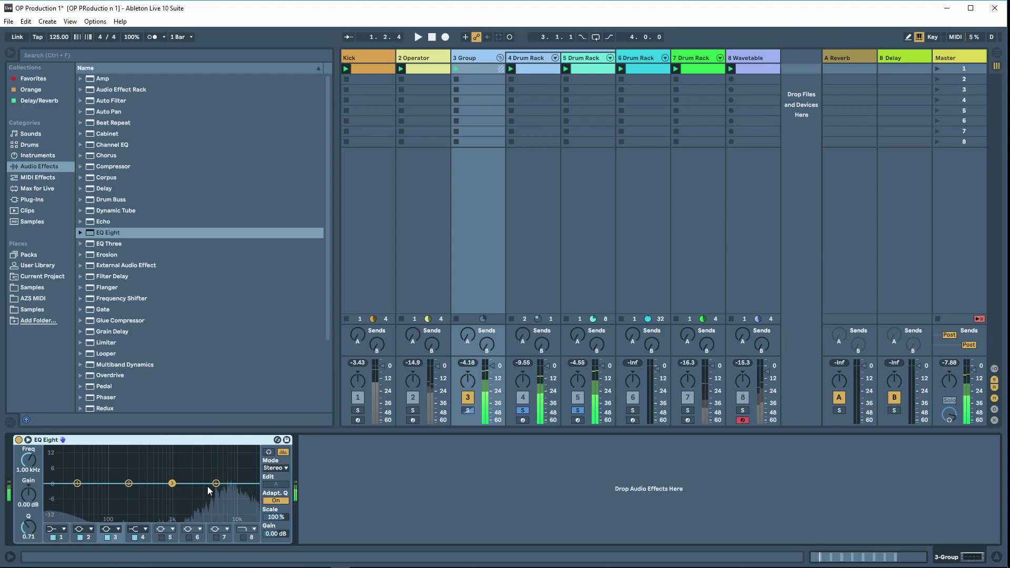
Enable band 5 of the group's EQ Eight and cut about 3.1 dB at 9.18 kHz with a Q of 0.89.
click(162, 537)
drag(110, 483, 232, 496)
drag(29, 527, 29, 490)
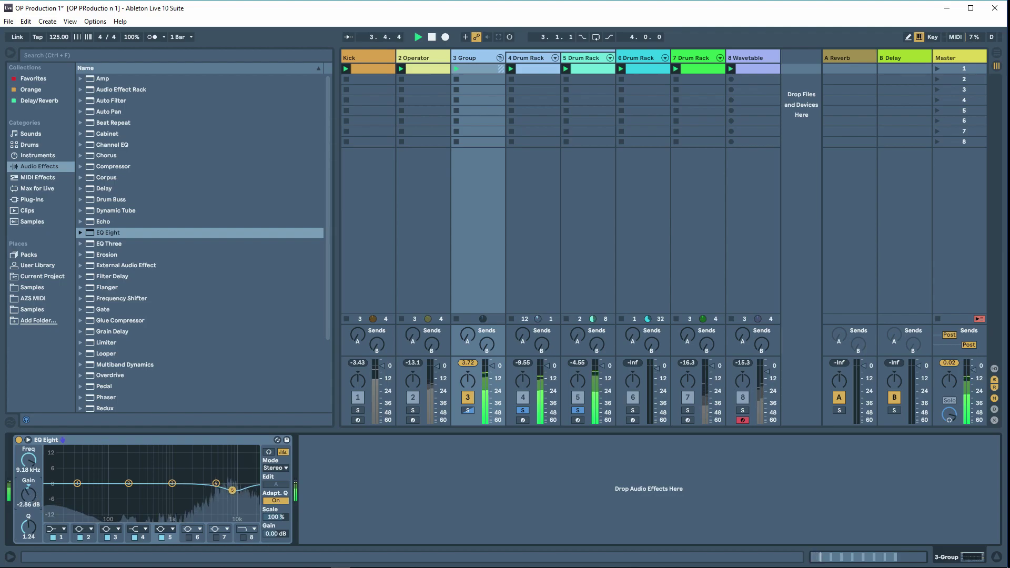
drag(30, 525, 30, 531)
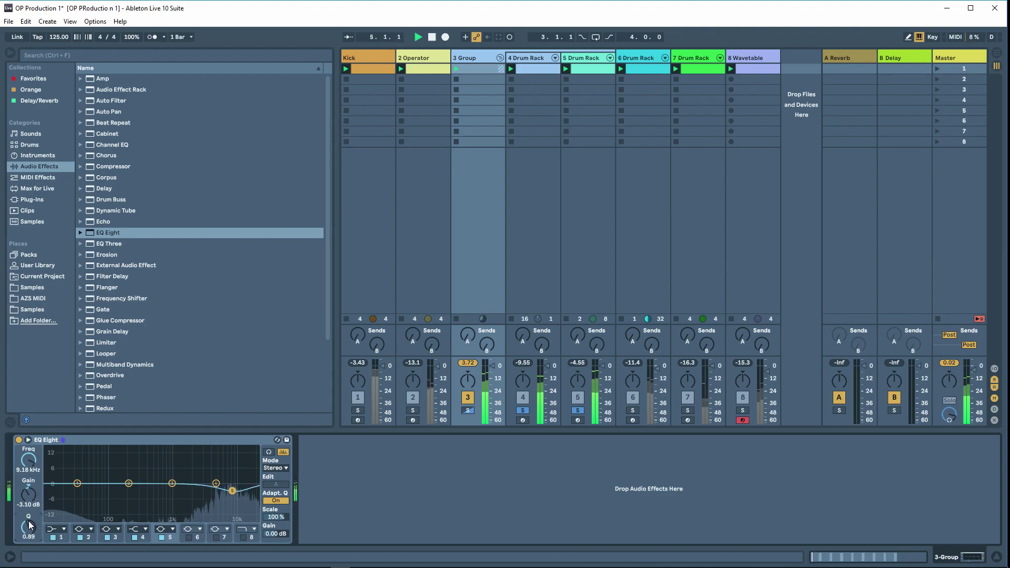
Turn band 1 into a low cut between 100 Hz and 1 kHz, and boost band 3 by 1.86 dB at 3.75 kHz.
click(59, 529)
click(58, 468)
drag(77, 492, 180, 460)
key(space)
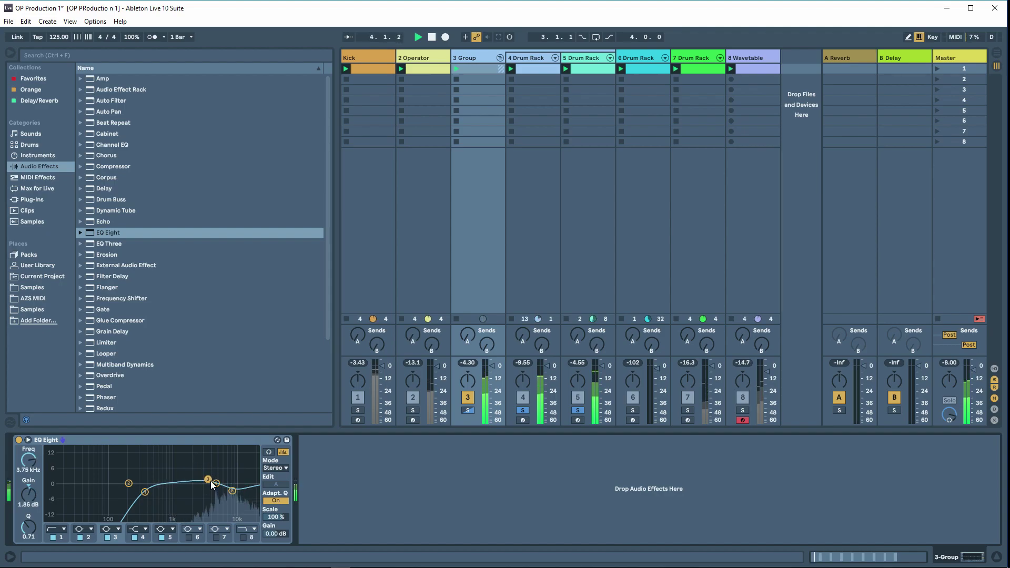
Switch the group's EQ Eight off and on repeatedly to compare the drum racks with and without equalization.
click(20, 442)
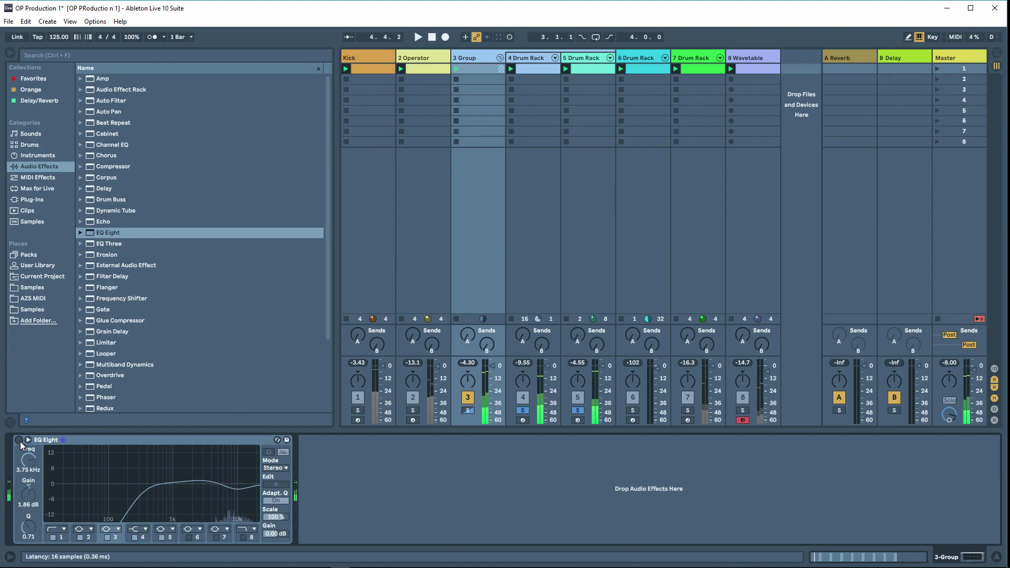
click(19, 441)
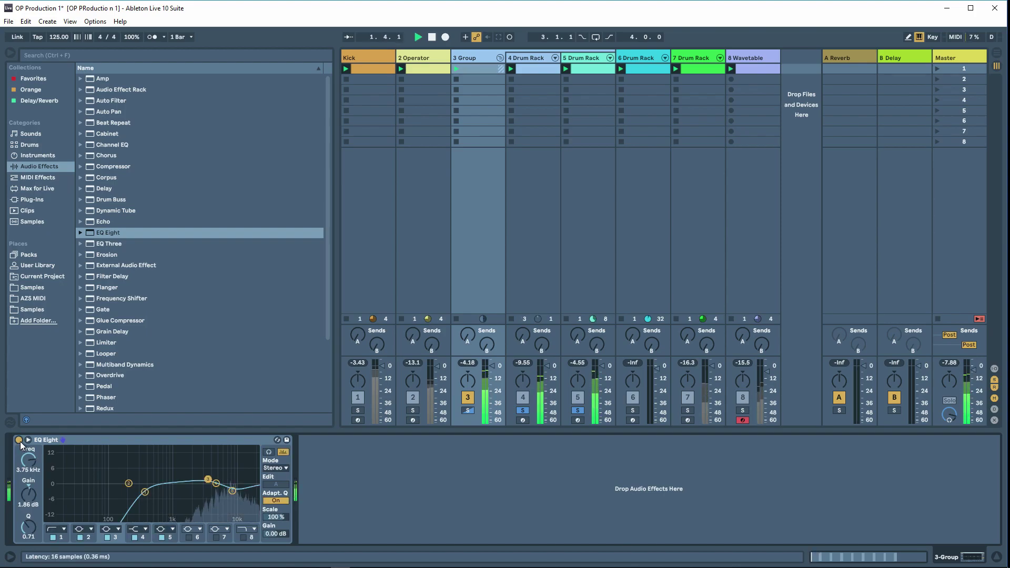
click(20, 440)
click(20, 441)
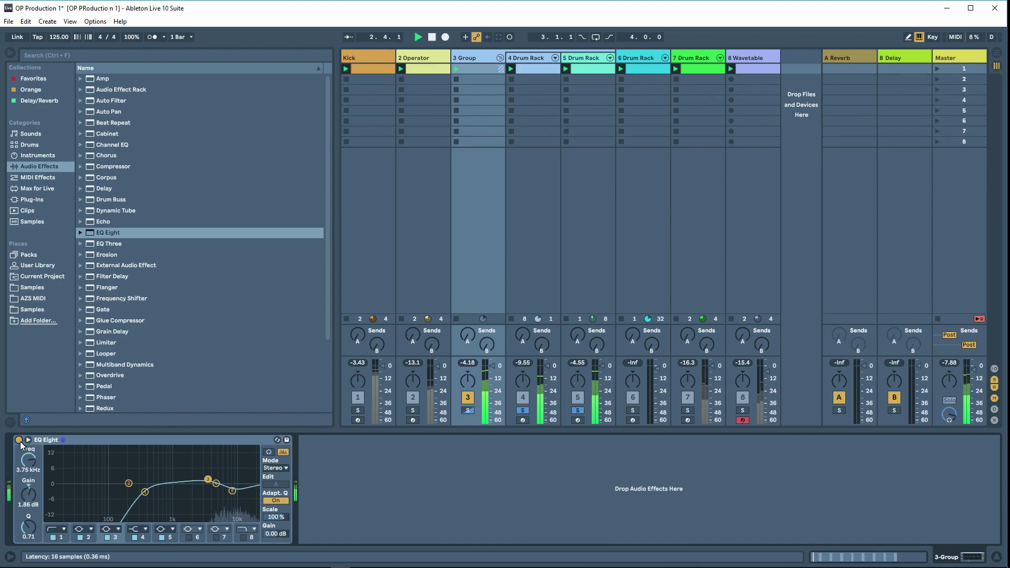
Unsolo the group and its two drum racks and restart playback to hear the full mix.
click(469, 413)
click(521, 410)
click(578, 411)
click(469, 411)
key(space)
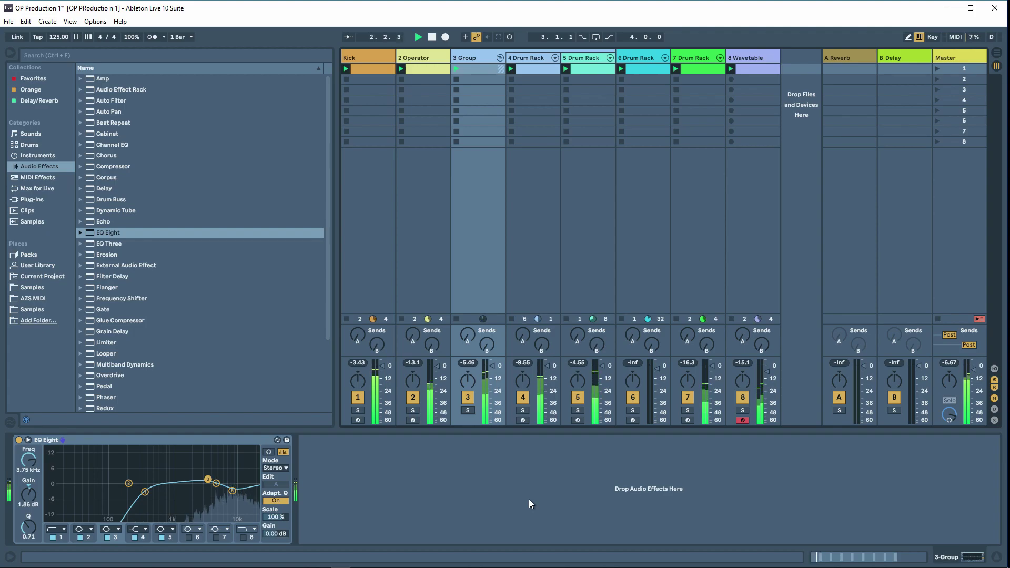
Fold the group, move the Wavetable track ahead of the green drum rack, rename it Shaker and play the mix.
click(499, 57)
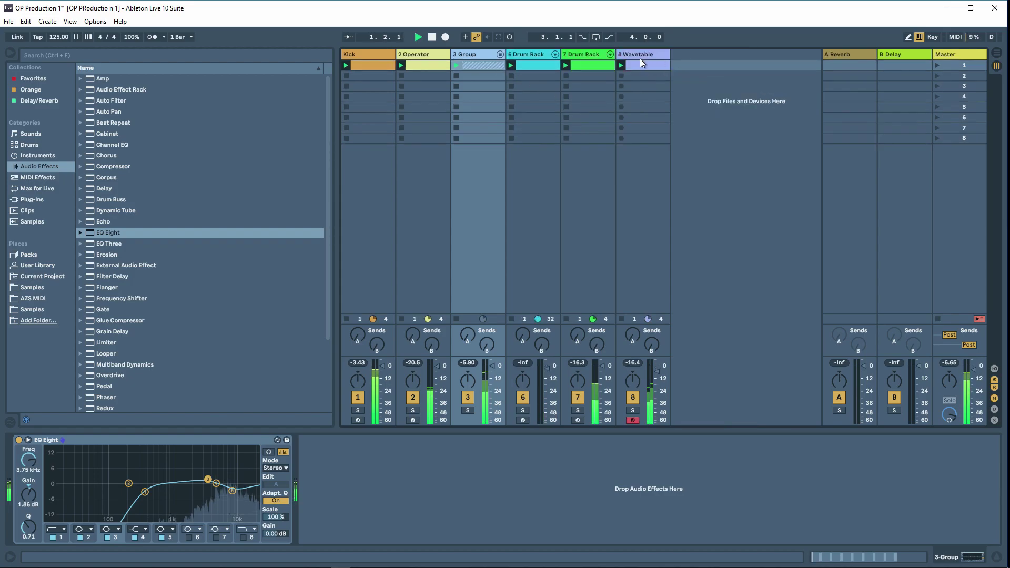
click(589, 56)
drag(639, 54, 593, 55)
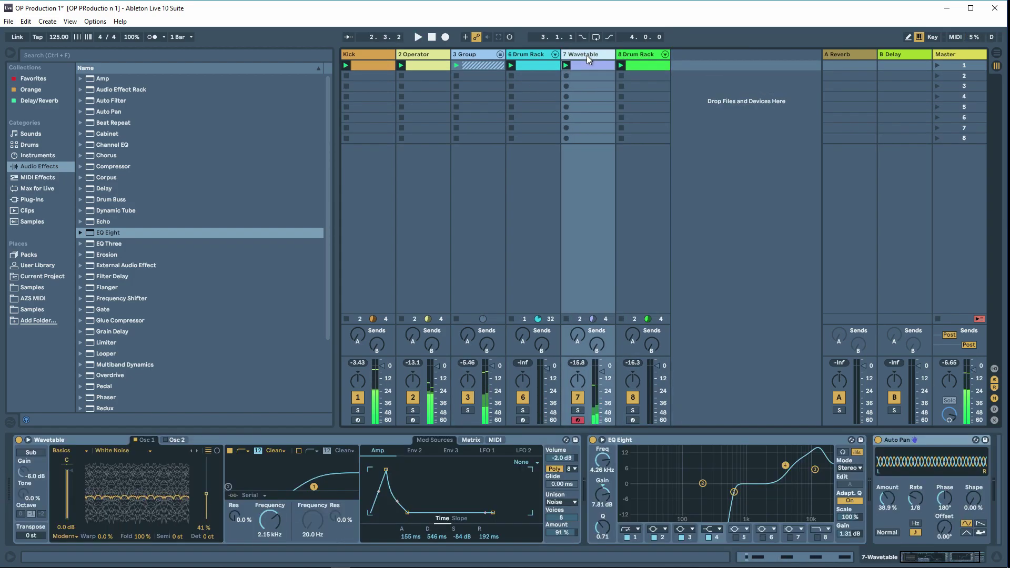
key(space)
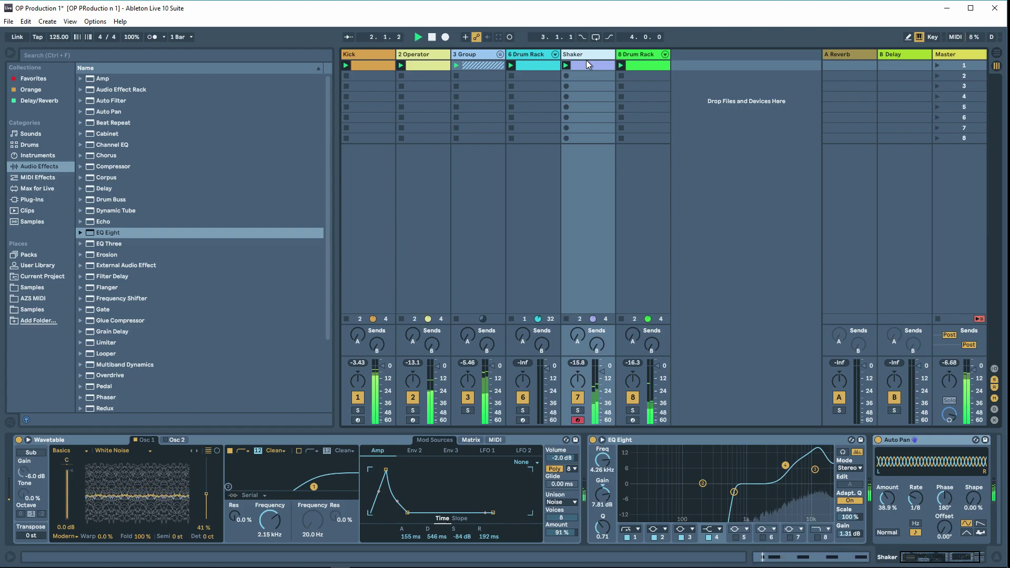
key(space)
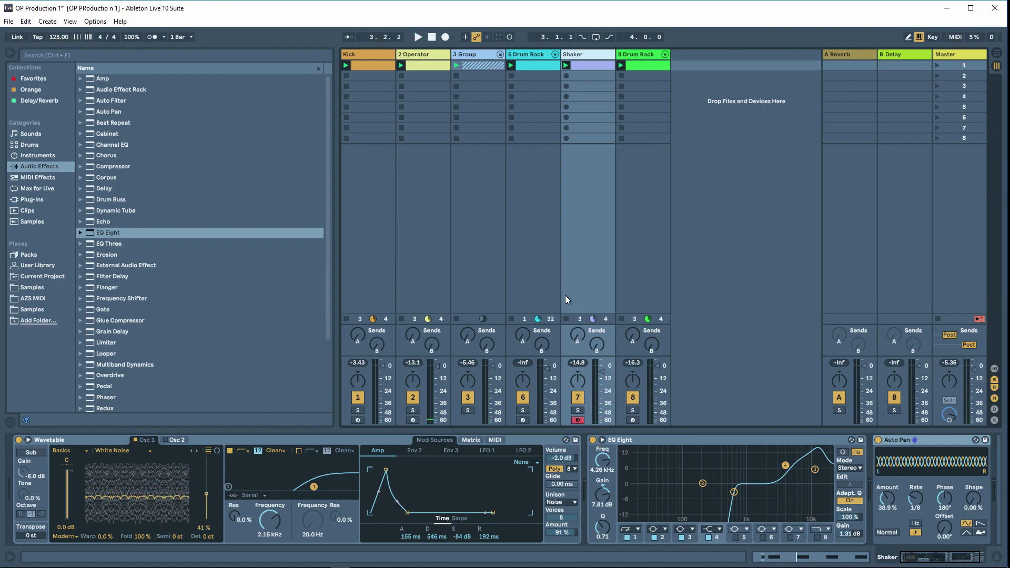
Inspect the two ungrouped clap drum racks and audition the cyan one in solo.
click(648, 65)
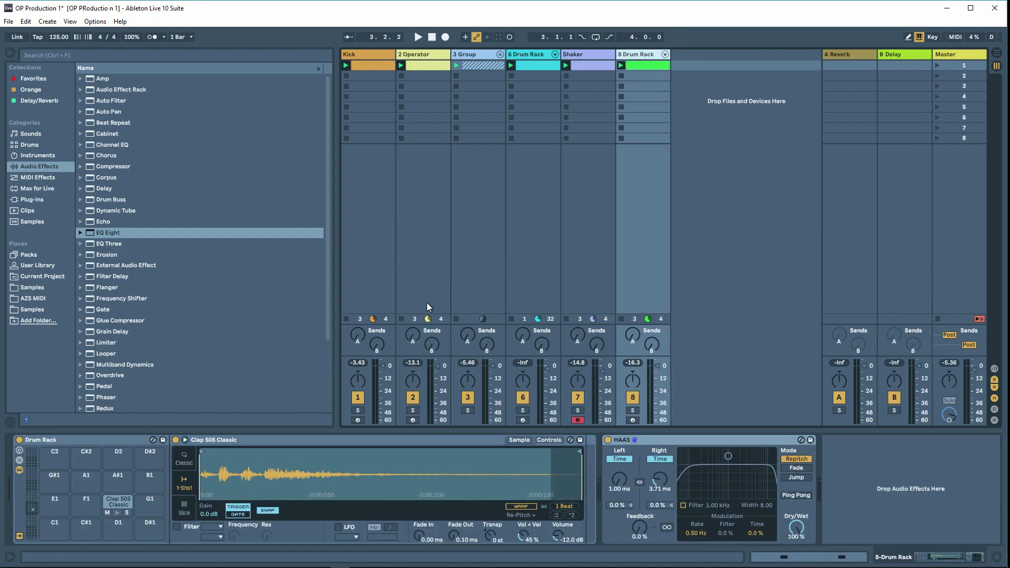
click(526, 60)
click(523, 410)
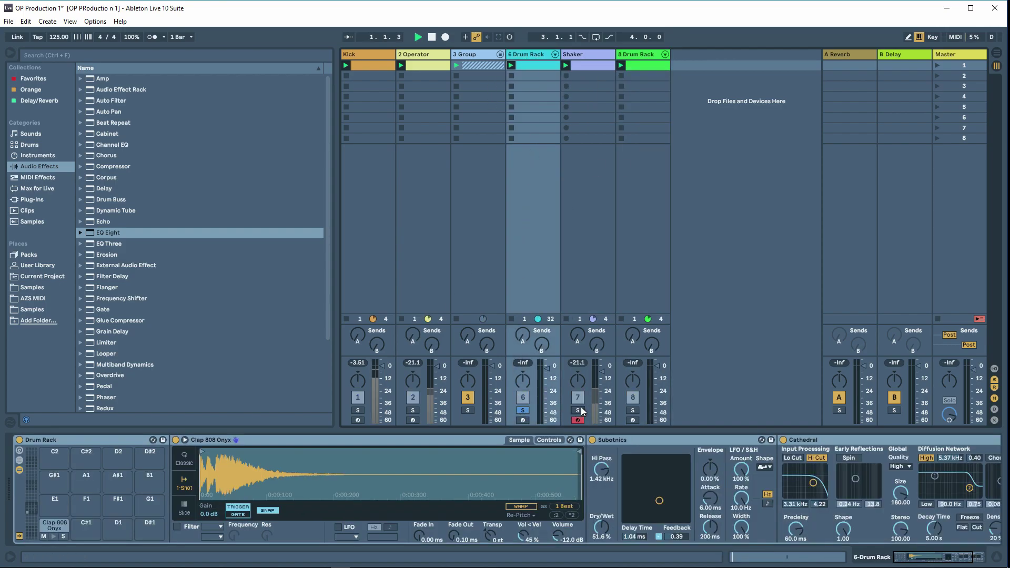
click(523, 410)
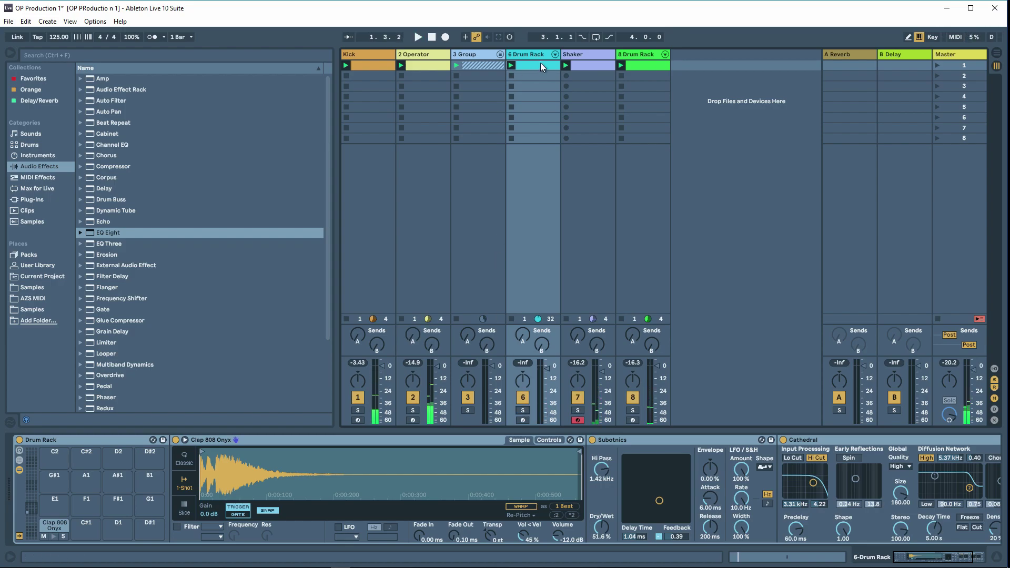
Unfold the drum group, move the Shaker track into it while the mix plays, and fold the group again.
click(579, 55)
click(500, 54)
key(space)
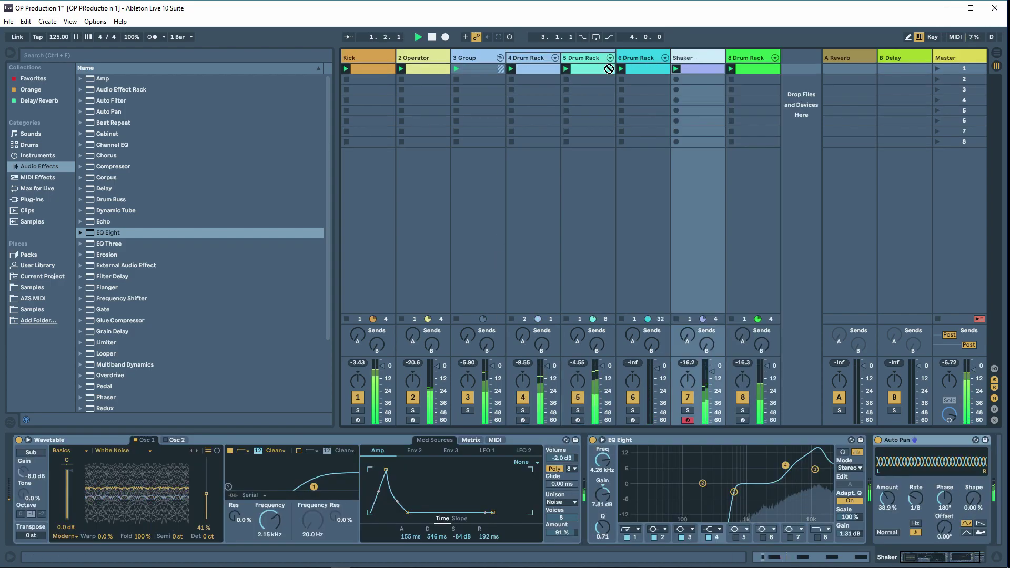
click(500, 55)
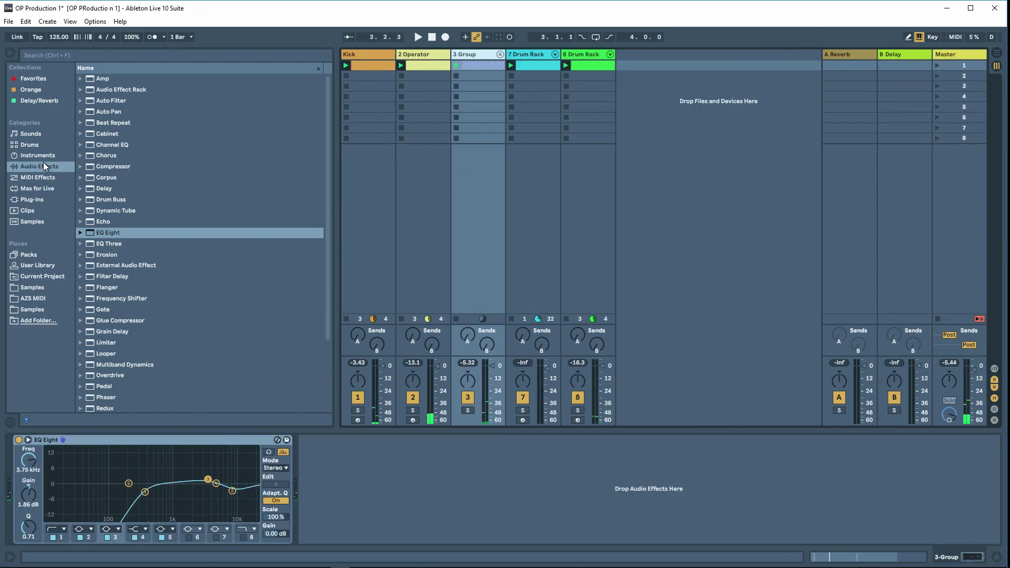
Add the VolumeShaper3-64bit plug-in after the group's EQ Eight and play the mix.
click(33, 200)
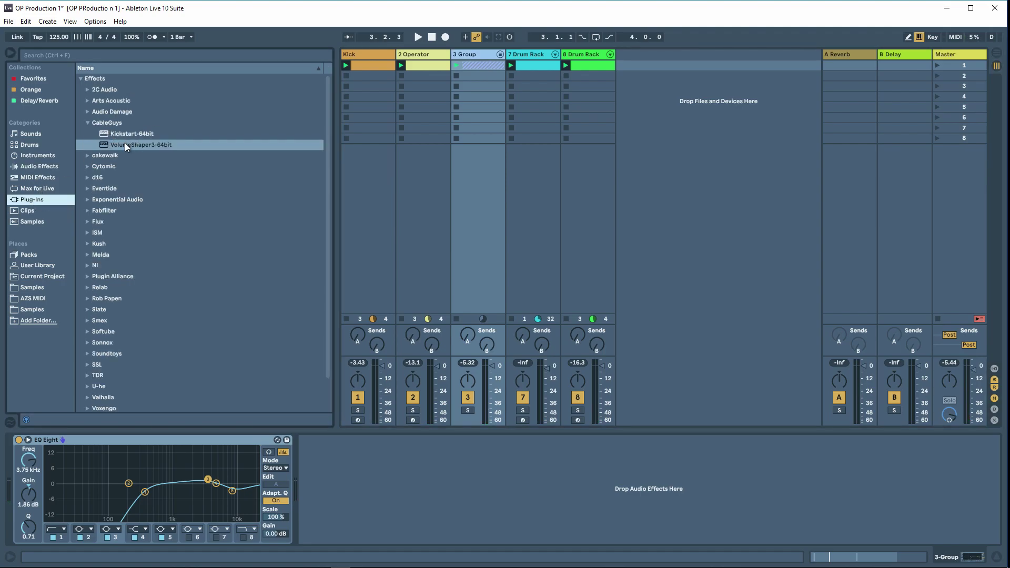
click(424, 59)
mouse_move(410, 478)
mouse_down()
mouse_move(511, 22)
mouse_move(479, 66)
mouse_move(409, 449)
mouse_move(416, 463)
mouse_up()
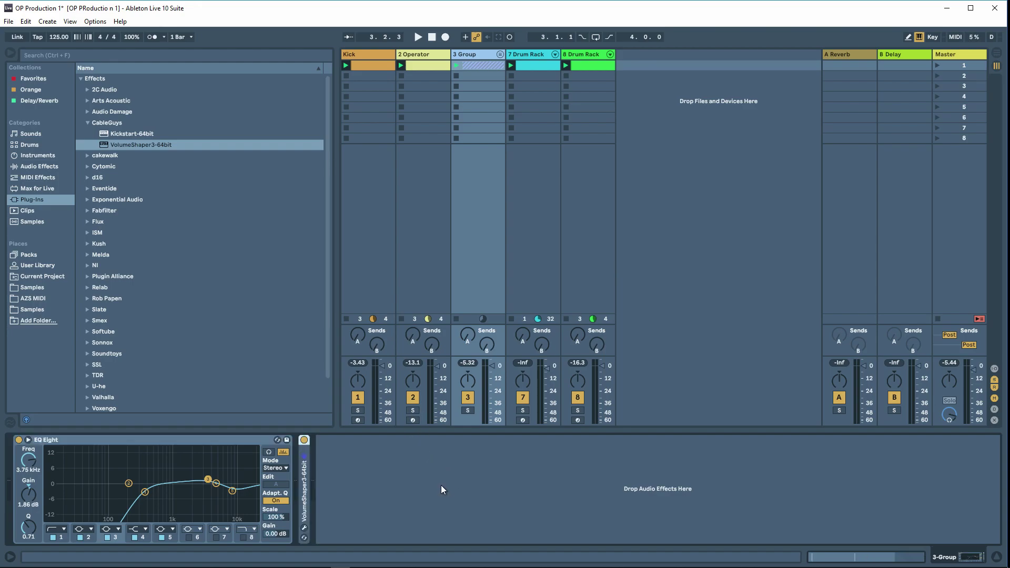
key(space)
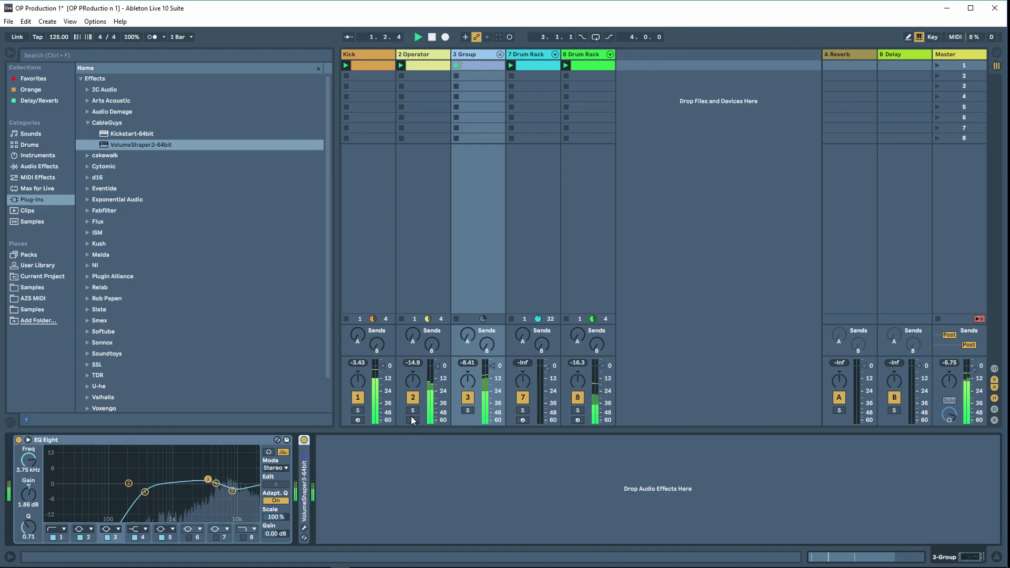
Expand the group's VolumeShaper device, listen to the mix, stop playback and save the set.
click(426, 55)
click(470, 57)
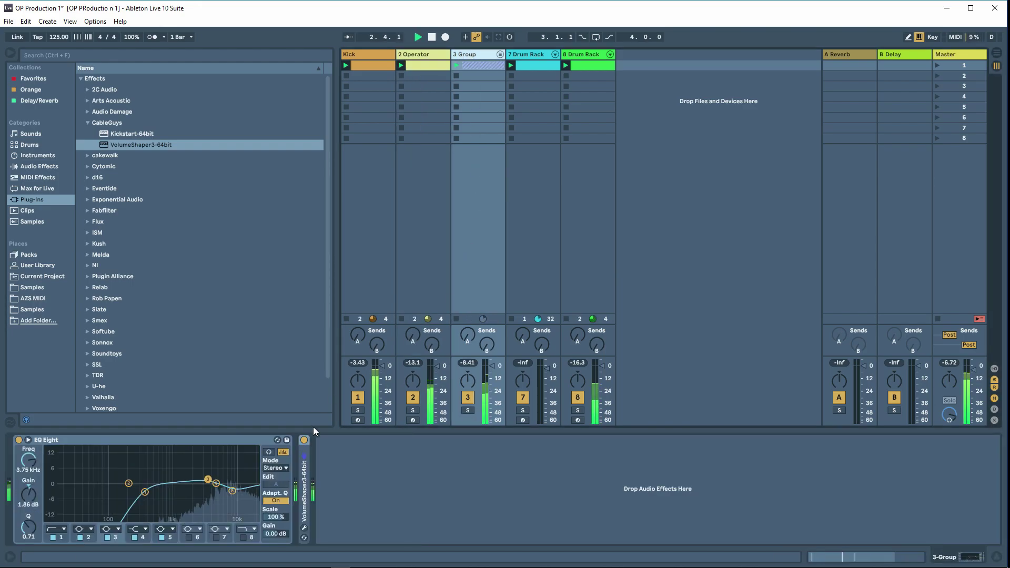
double_click(304, 448)
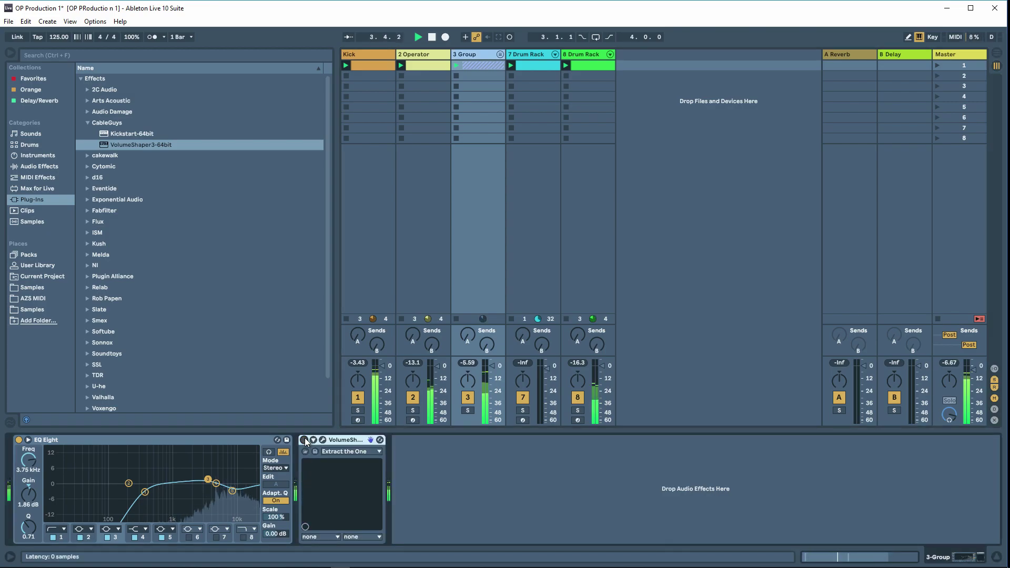
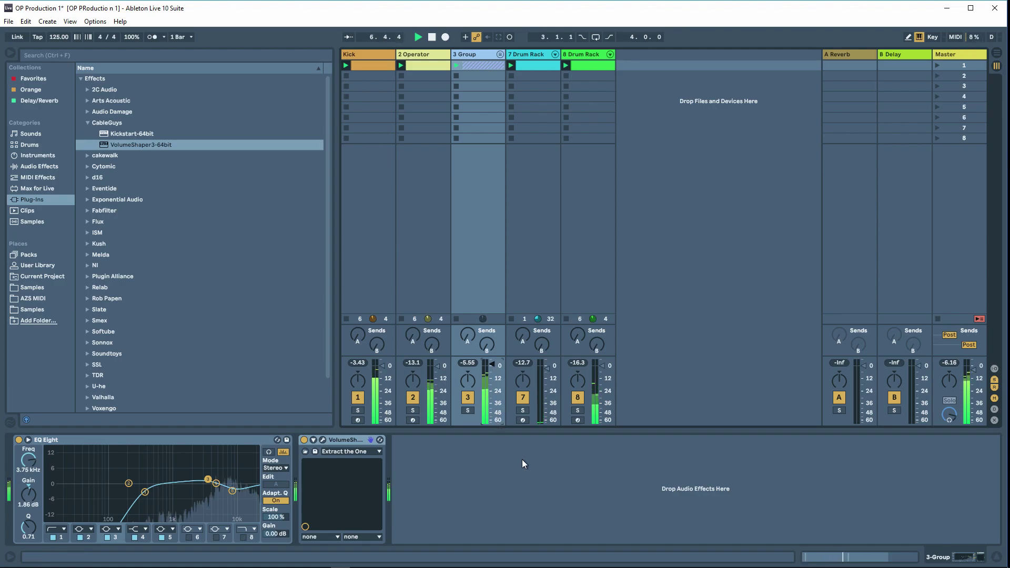
key(space)
key(ctrl+s)
Create a new Wavetable instrument track after the last drum rack.
click(583, 55)
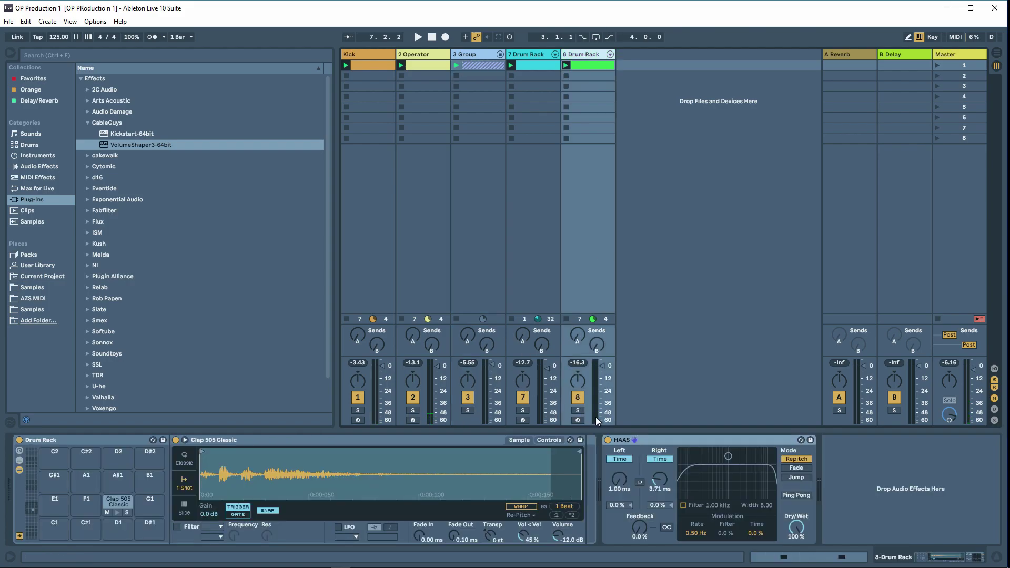
click(623, 78)
click(37, 164)
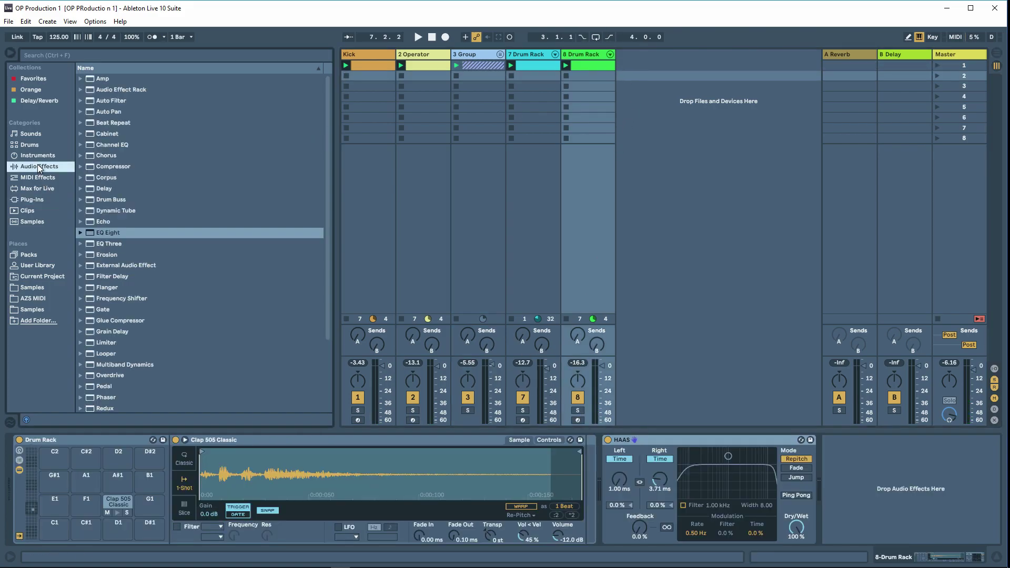
click(40, 157)
drag(433, 189, 654, 201)
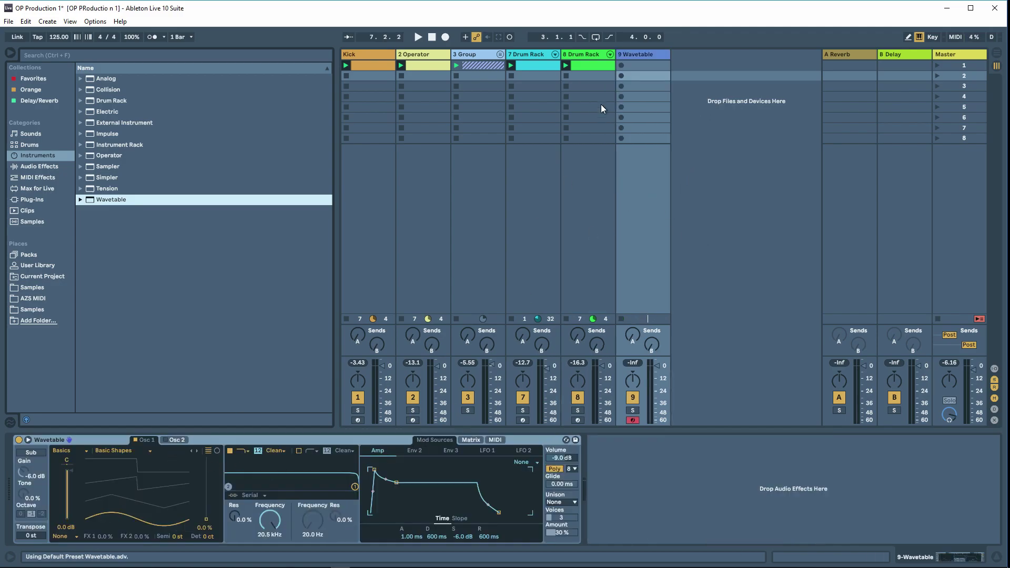
Set Osc 1 of the new Wavetable to White Noise with the Modern effect mode and Fold at 85%.
click(143, 450)
click(122, 438)
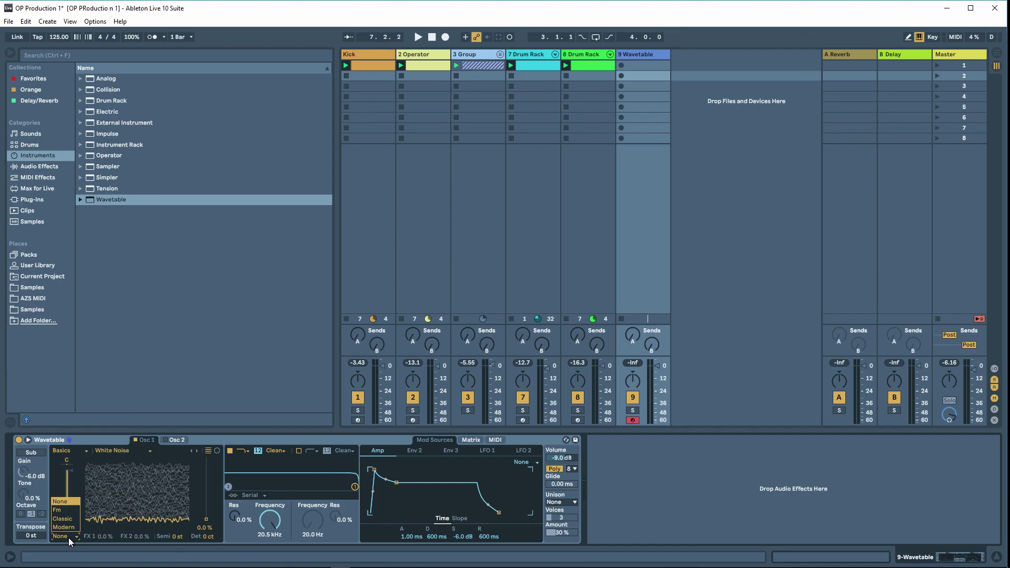
click(74, 527)
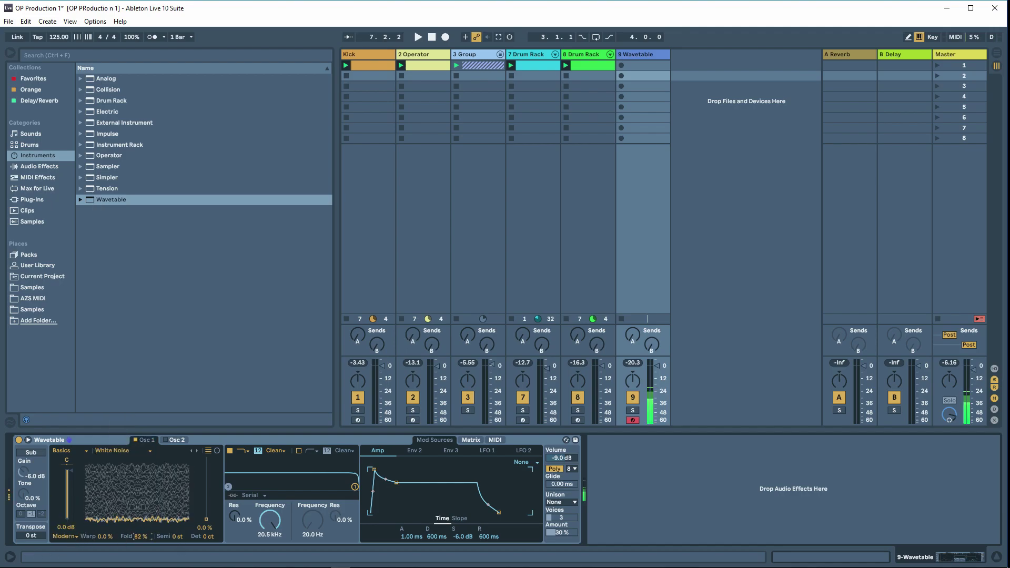
Adjust the LFO 1 modulation in the matrix, and set Osc 1's wavetable position to 45% and Fold to 92%.
click(487, 451)
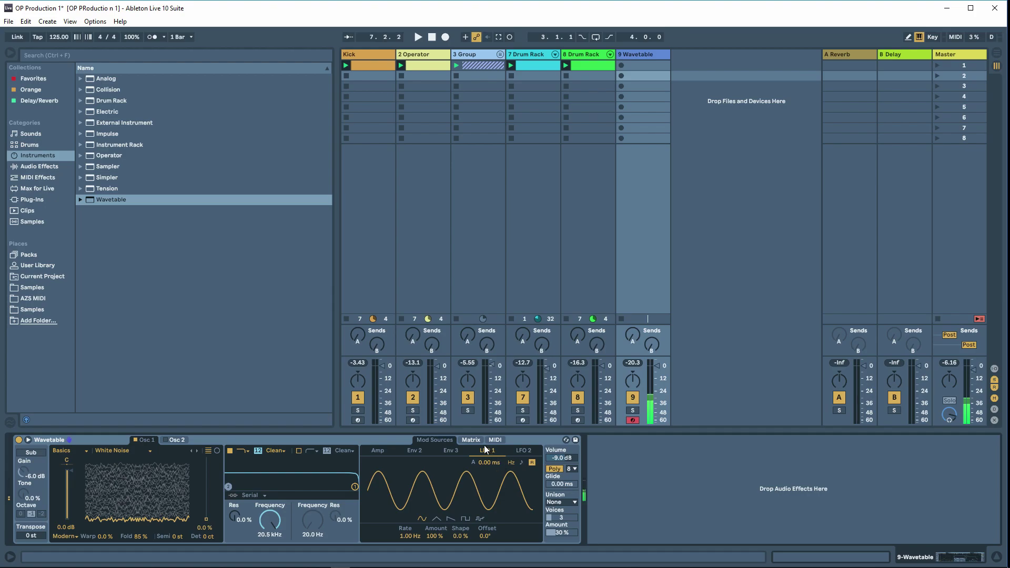
click(471, 440)
drag(490, 496, 497, 445)
click(488, 451)
drag(202, 520, 203, 494)
drag(106, 537, 106, 566)
mouse_move(138, 537)
mouse_down()
mouse_move(138, 552)
mouse_move(138, 533)
mouse_up()
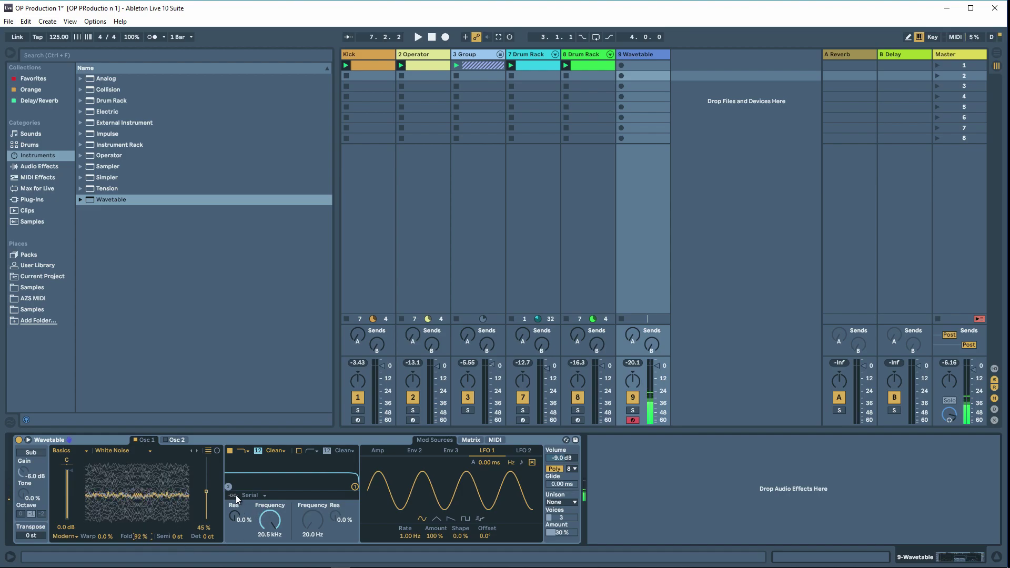
Make filter 1 a high-pass at 1.05 kHz with 33% resonance, and set LFO 1's rate to 26.62 Hz and unison to Noise.
mouse_move(270, 520)
mouse_down()
mouse_move(270, 558)
mouse_move(243, 500)
mouse_move(270, 526)
mouse_up()
drag(406, 536, 405, 508)
click(562, 502)
click(559, 468)
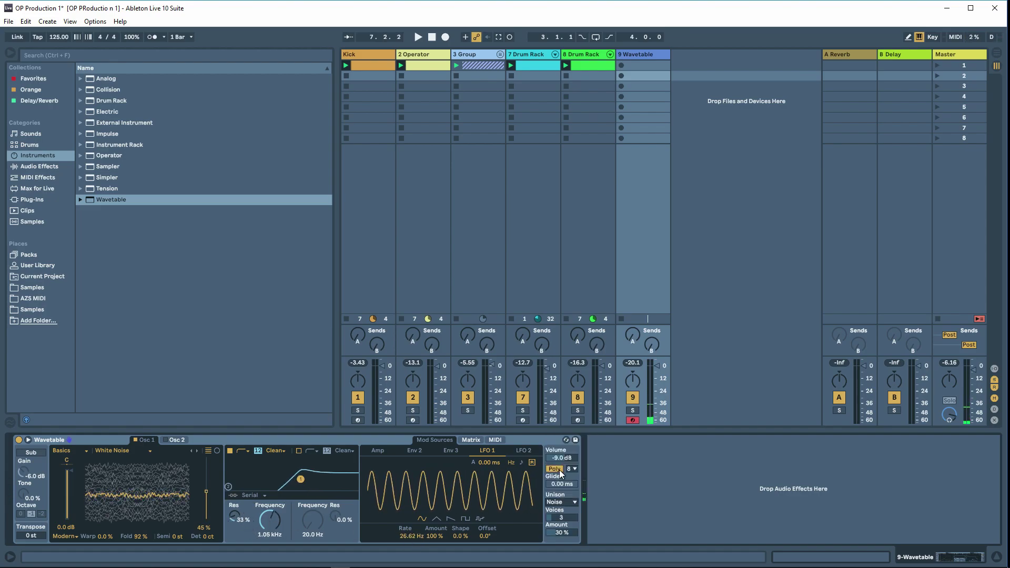
drag(562, 520, 561, 529)
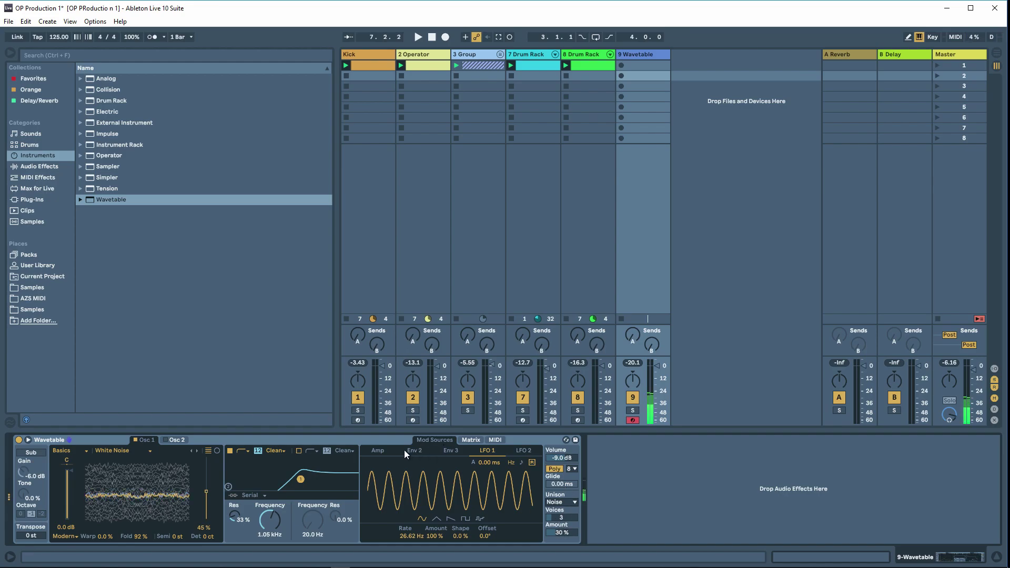
Set the amp envelope to 127 ms decay, -19 dB sustain and 11.2 ms release, and raise Wavetable's volume to -0.1 dB.
click(382, 451)
drag(490, 537, 490, 565)
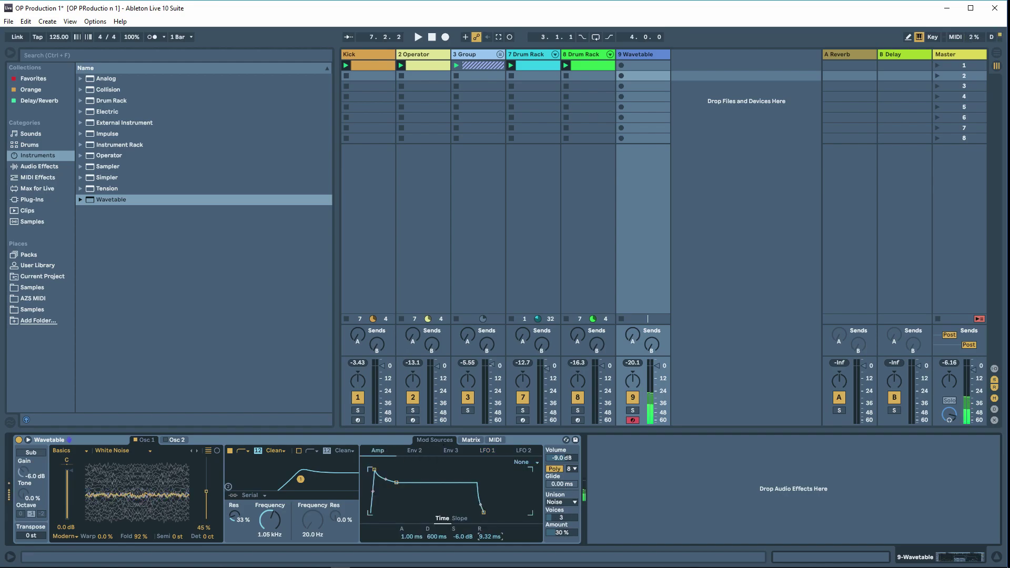
drag(463, 537, 431, 566)
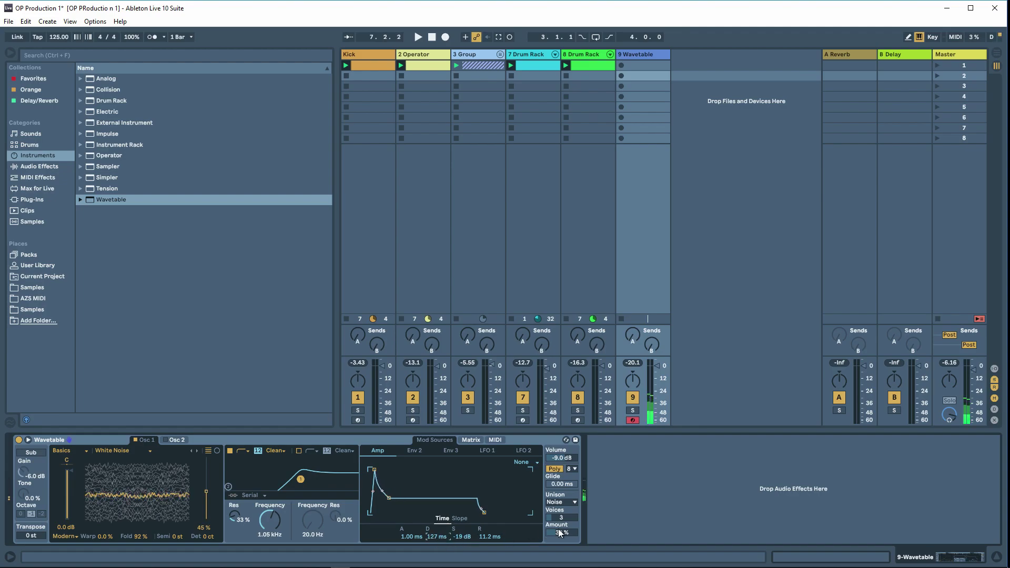
drag(562, 459, 562, 457)
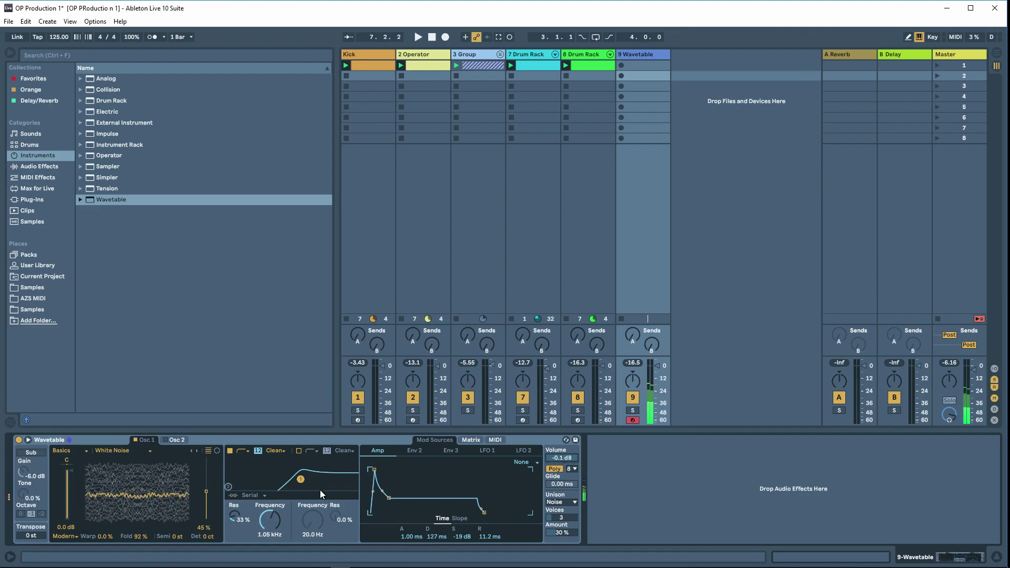
Duplicate the new Wavetable track and solo the copy.
click(32, 166)
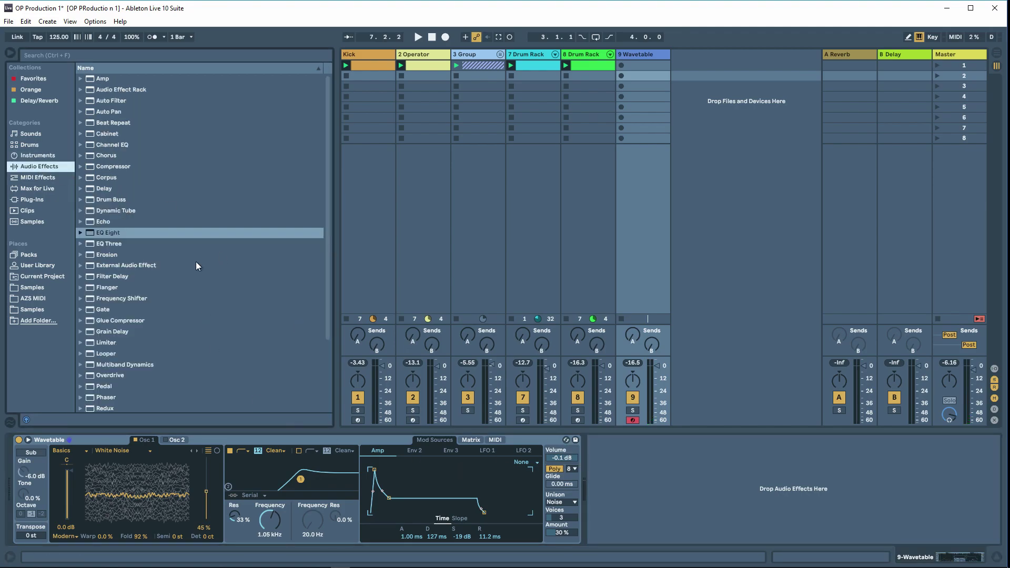
key(ctrl+d)
click(639, 53)
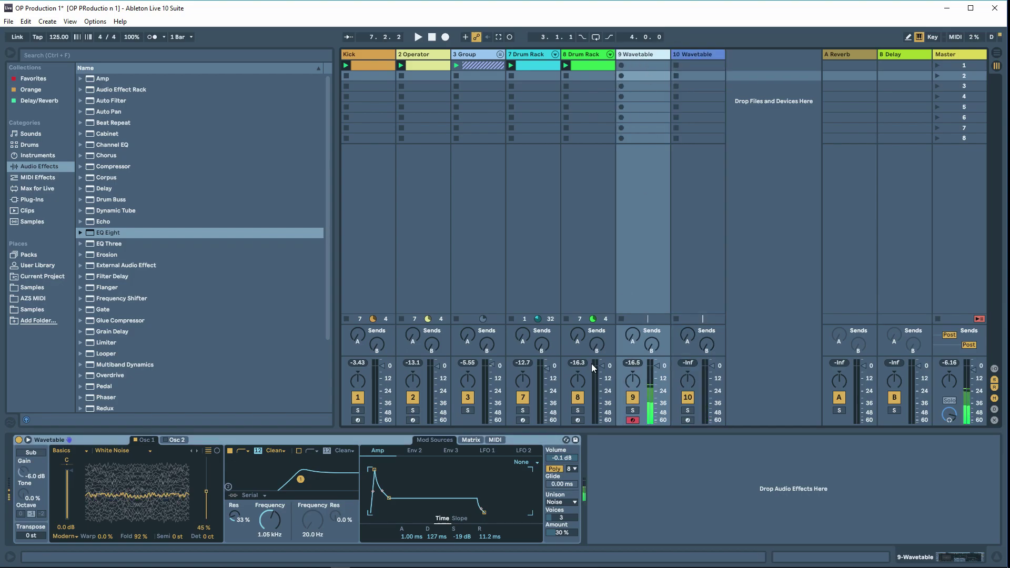
click(645, 65)
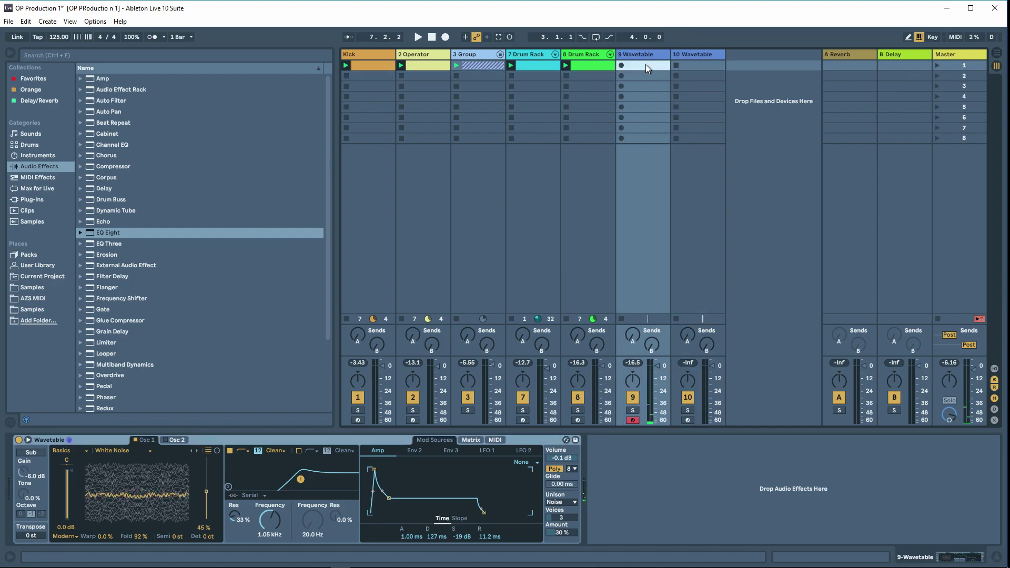
click(633, 409)
click(686, 410)
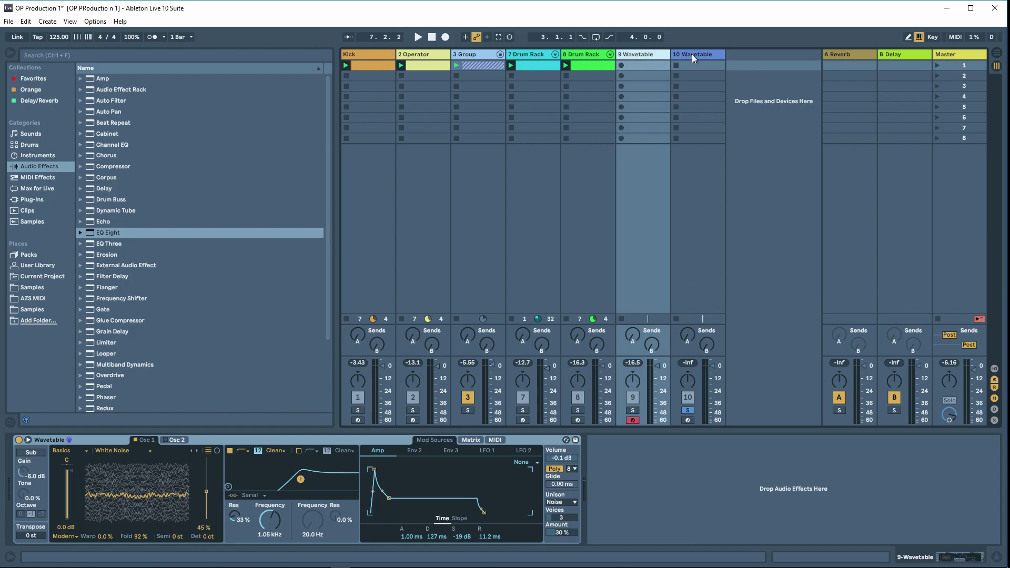
Group the two new Wavetable tracks and name the group Clap.
click(692, 55)
shift+click(657, 55)
key(ctrl+g)
key(ctrl+r)
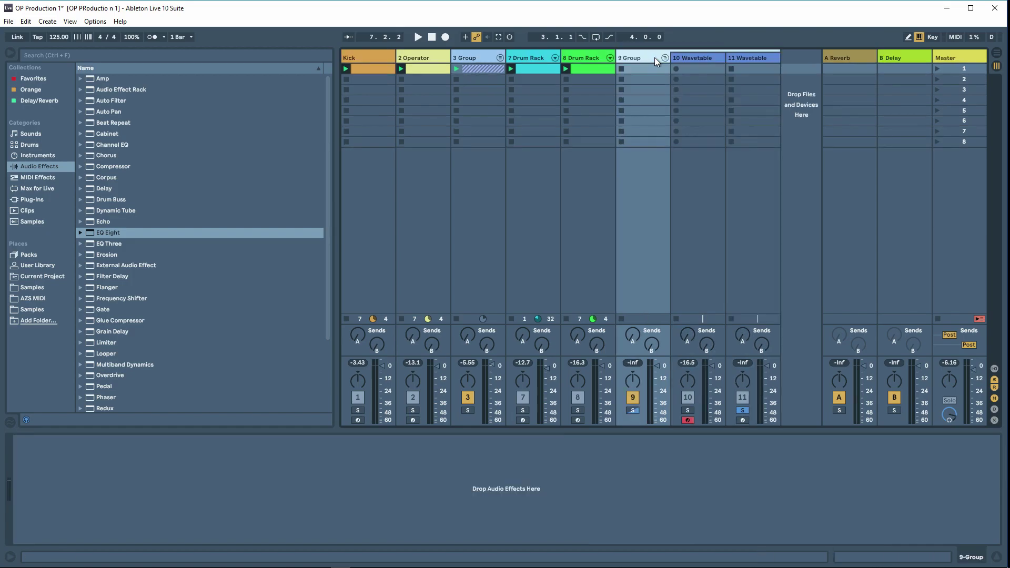
text(Clps)
key(Return)
key(Delete)
key(Delete)
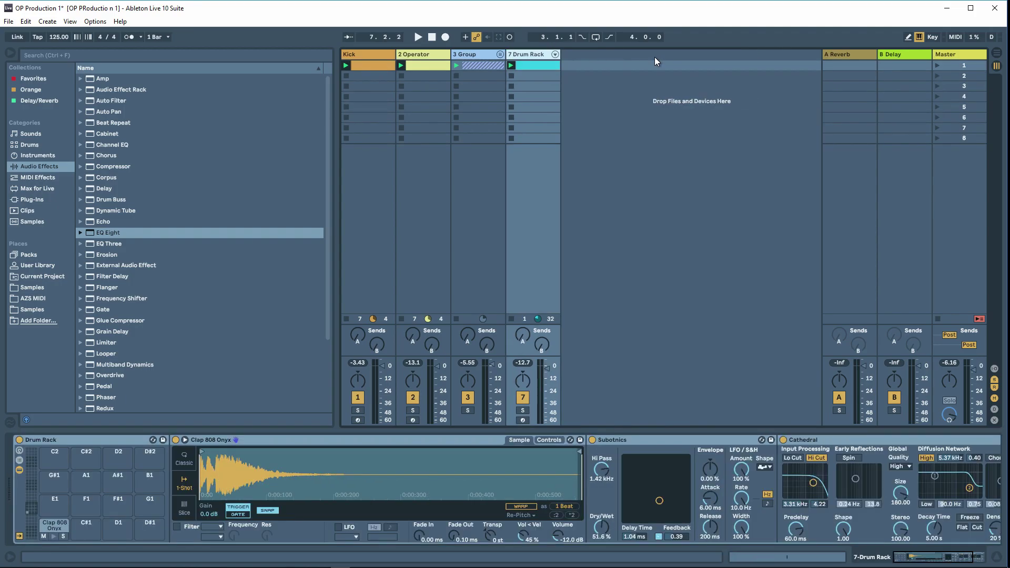
key(ctrl+z)
key(ctrl+z)
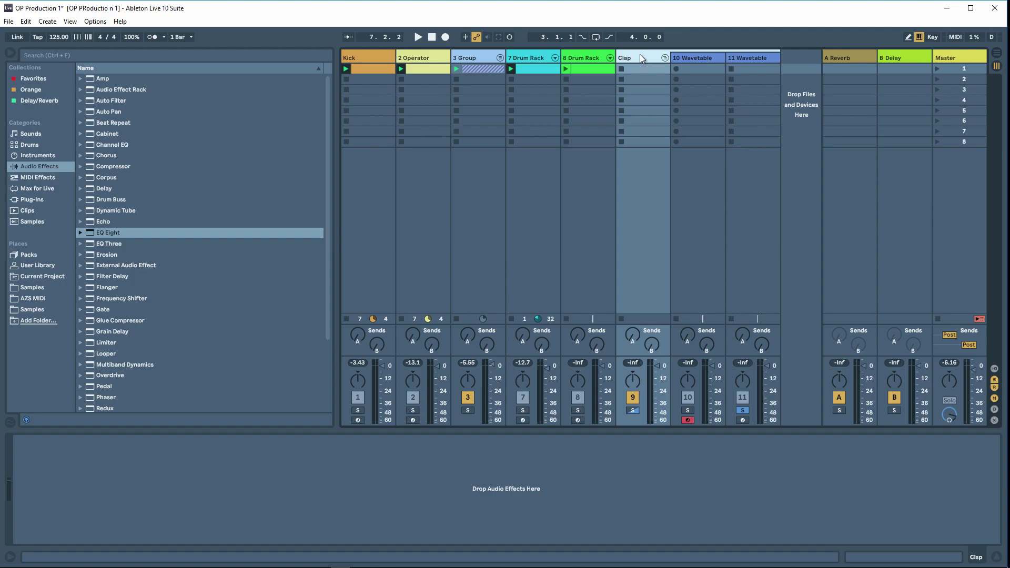
Solo the 10 Wavetable track in the Clap group and raise its filter 1 frequency to 1.46 kHz.
click(664, 58)
click(663, 57)
click(693, 64)
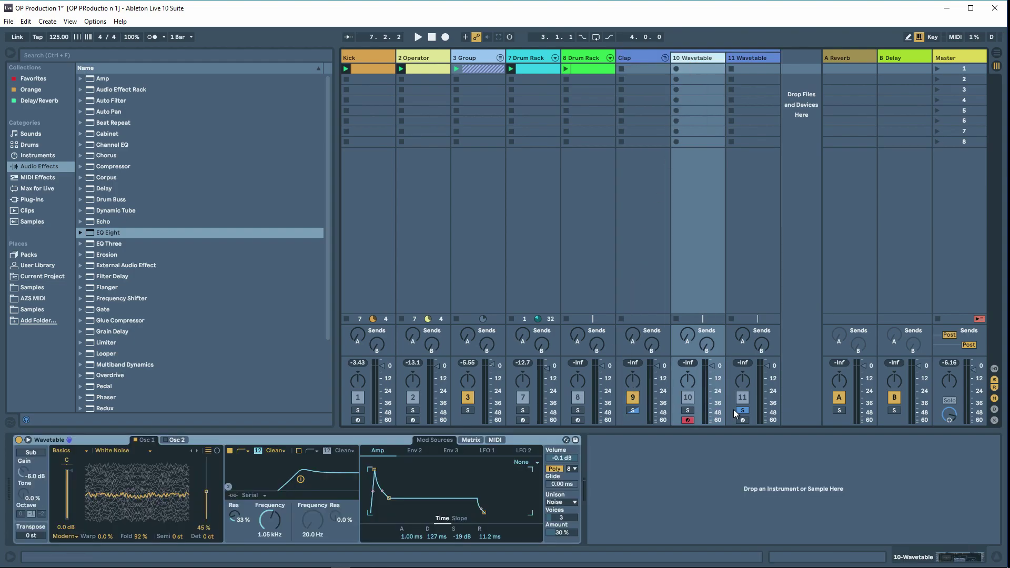
click(688, 411)
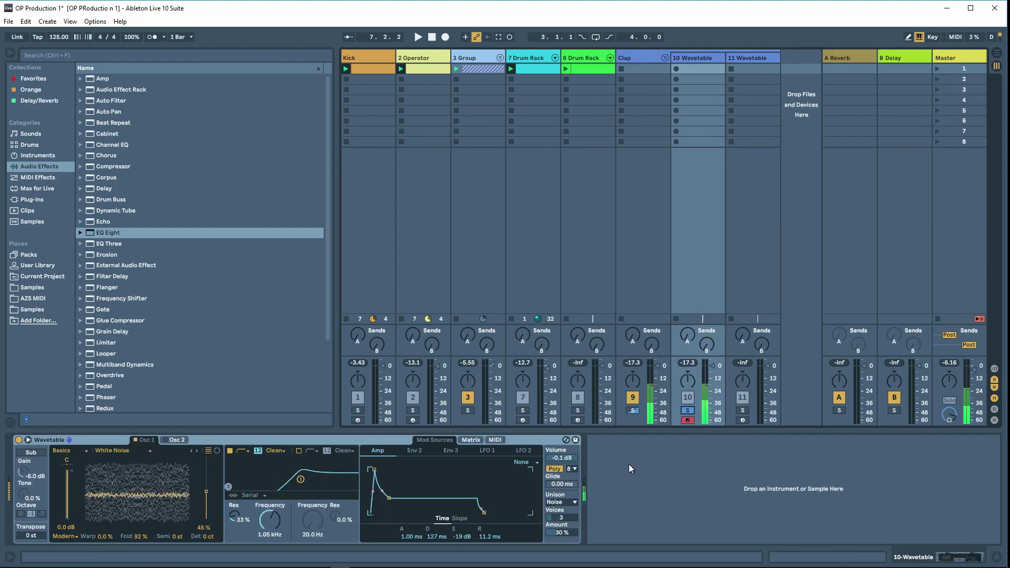
drag(270, 520, 269, 513)
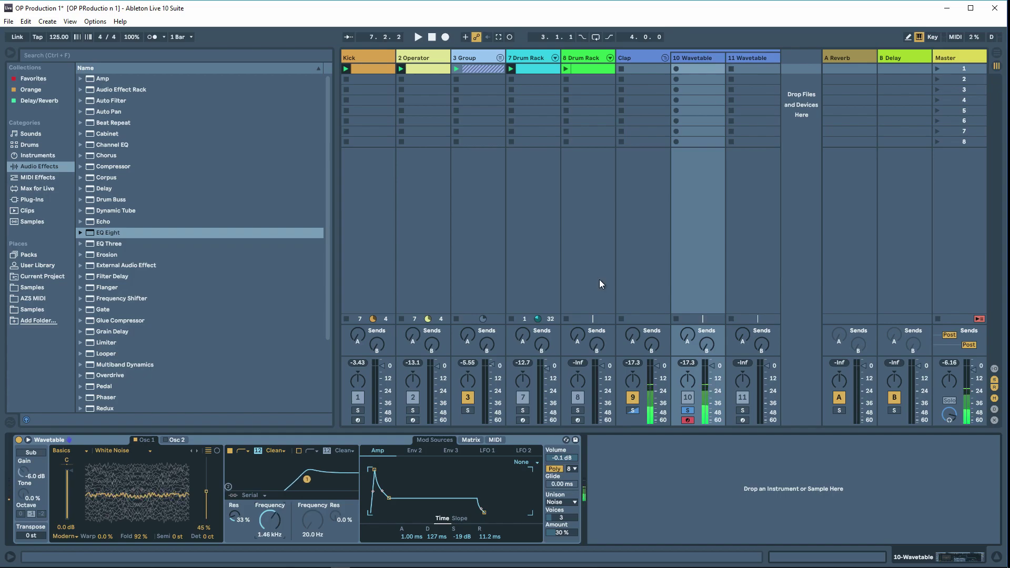
Create a one-bar clip on 10 Wavetable with sixteenth-length A3 notes on beats 2 and 4, and play it.
double_click(693, 67)
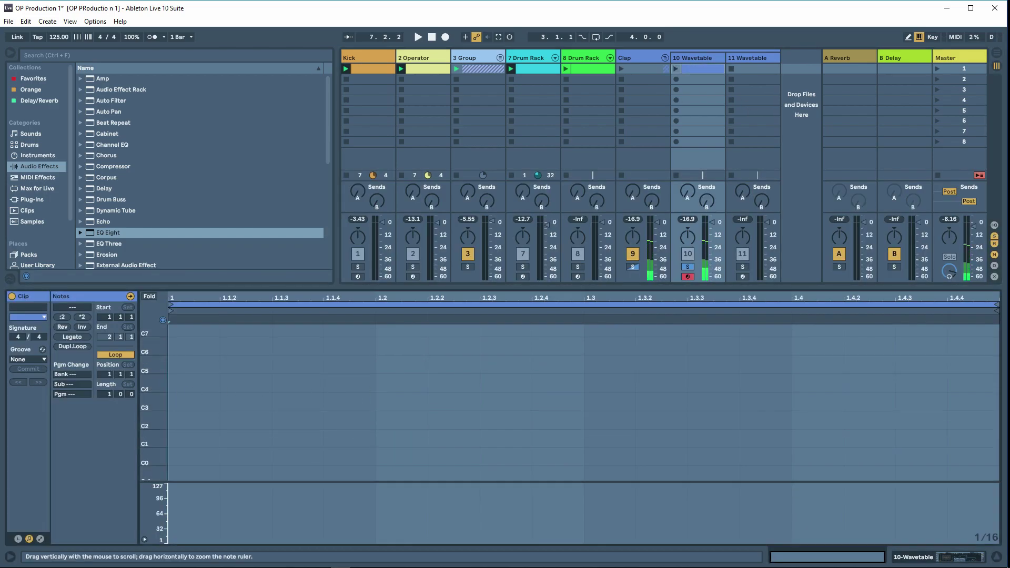
double_click(378, 398)
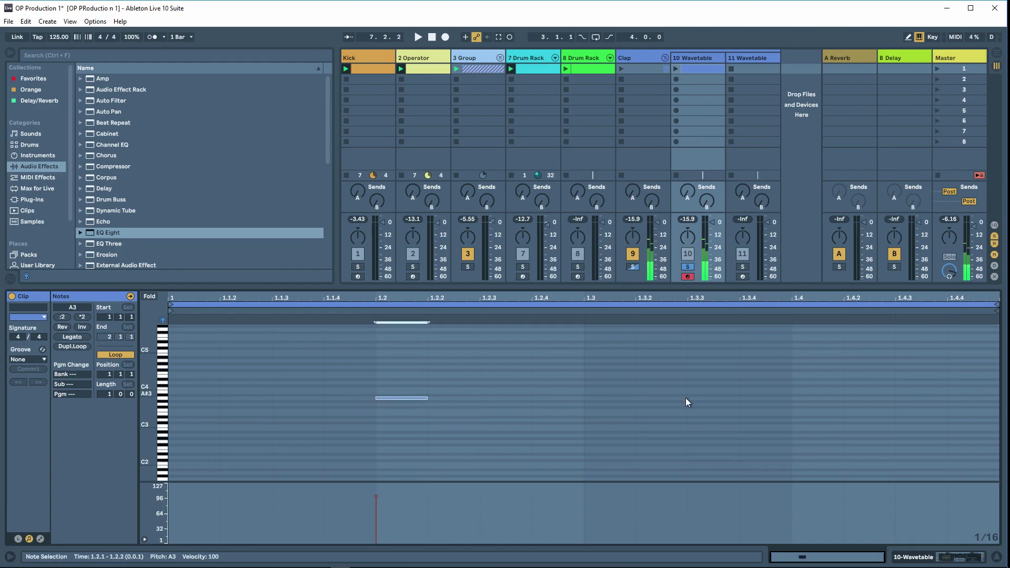
double_click(793, 398)
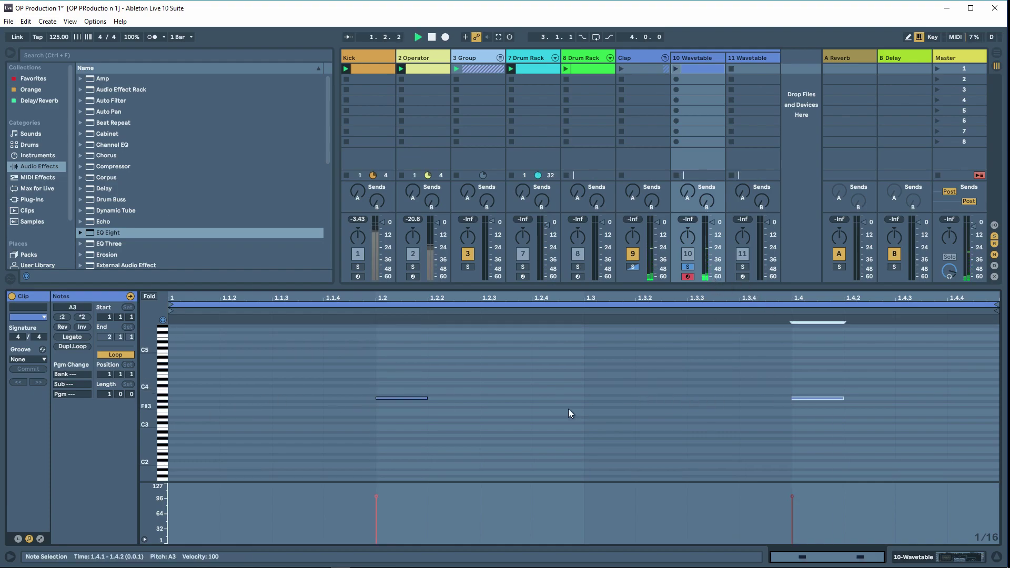
click(677, 69)
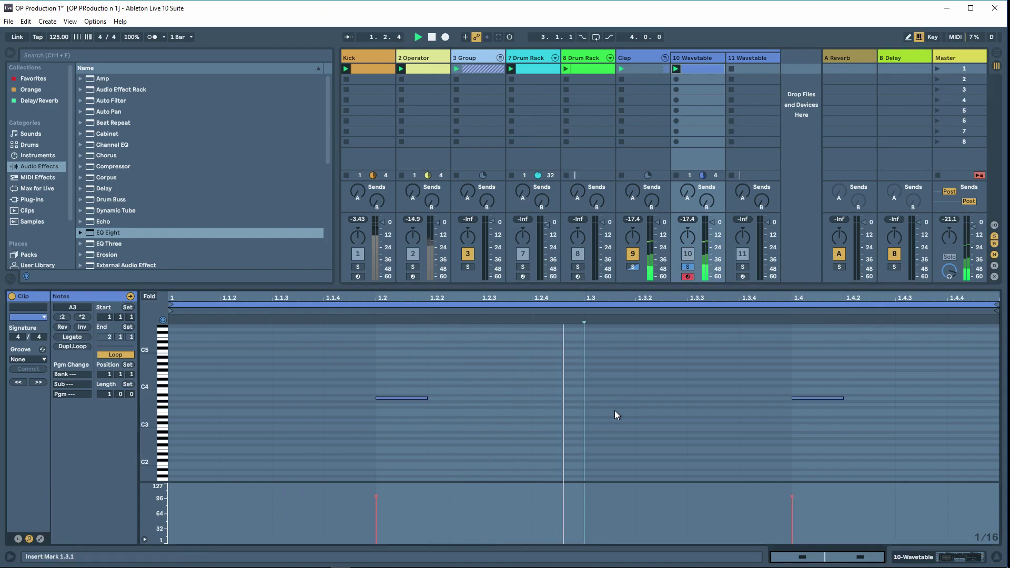
click(468, 401)
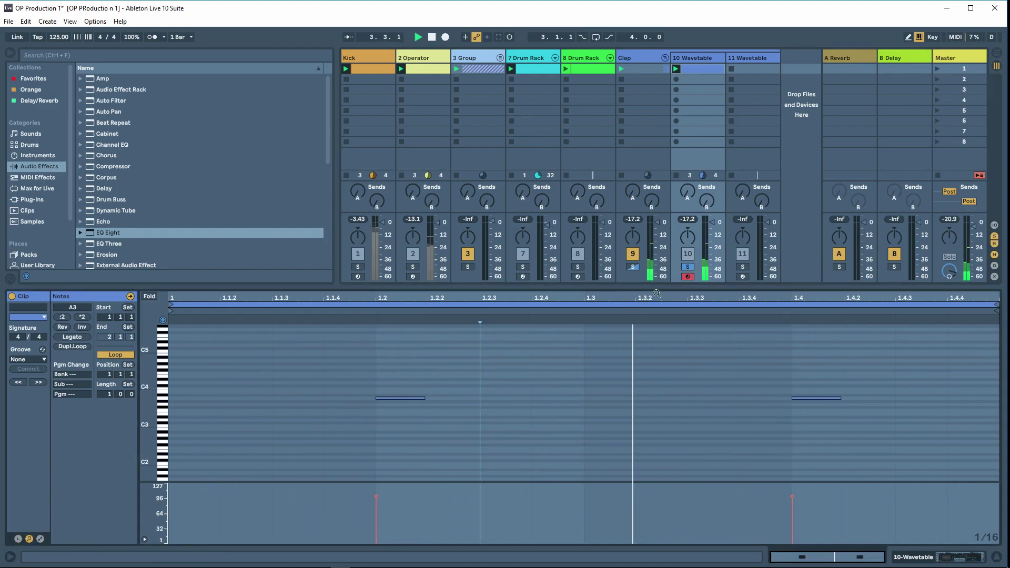
Stop playback, copy the two-note clip to the 11 Wavetable track and play both layers together.
key(space)
drag(696, 68, 725, 69)
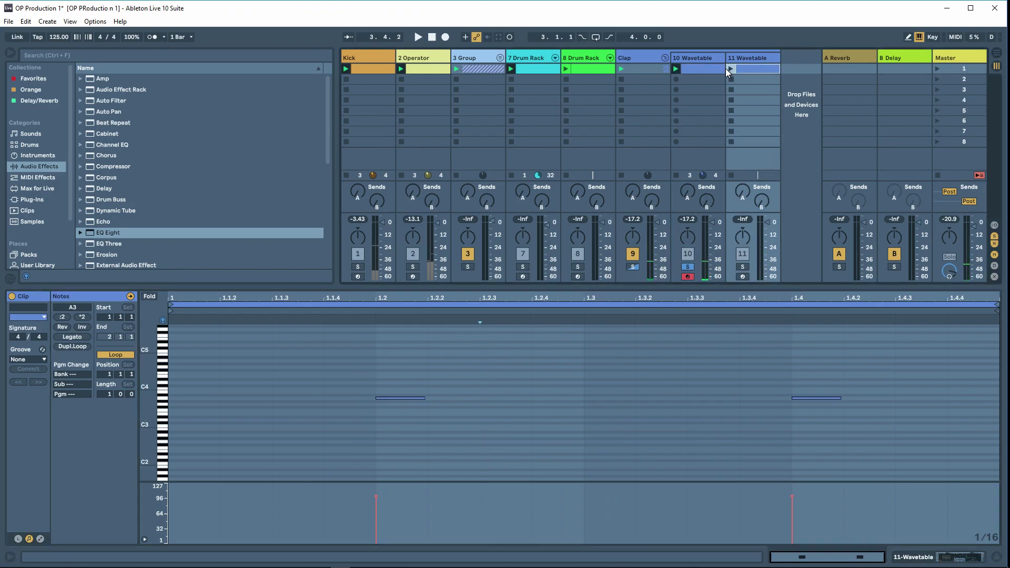
click(731, 69)
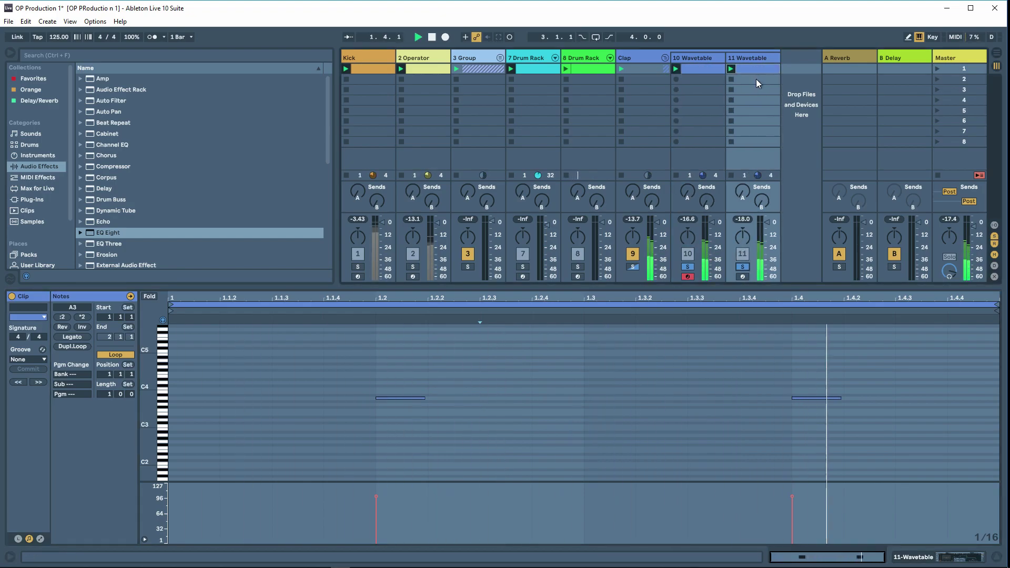
Shift both notes in the 11 Wavetable clip slightly ahead of the beat and shorten them to very brief hits.
key(ctrl+a)
drag(401, 402, 398, 405)
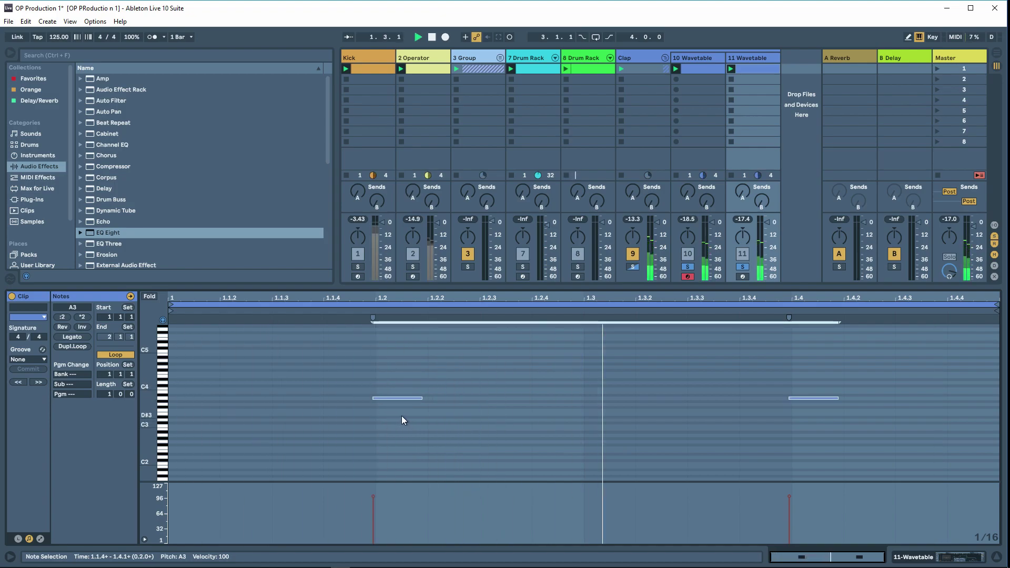
drag(372, 298, 424, 379)
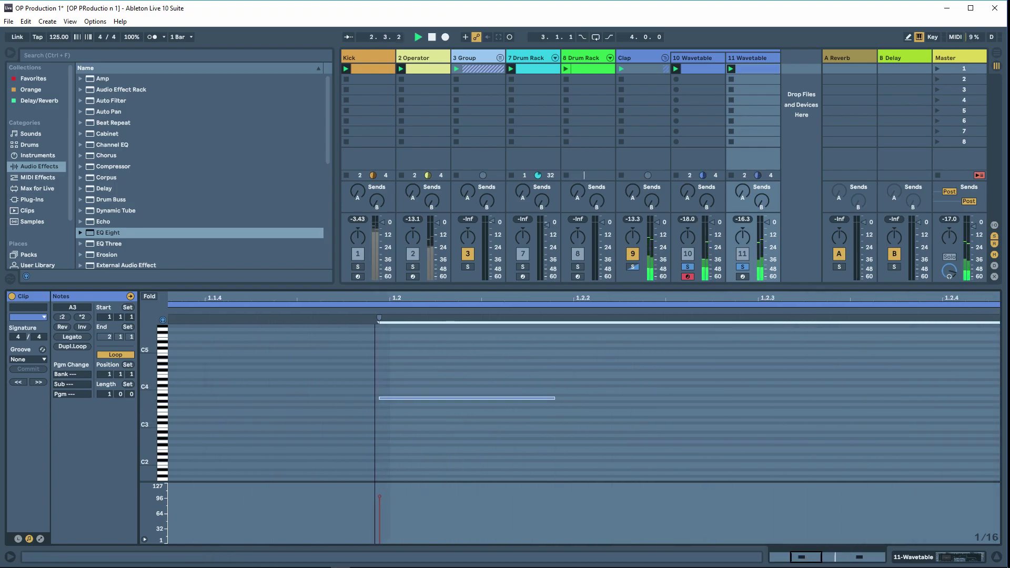
drag(553, 399, 396, 399)
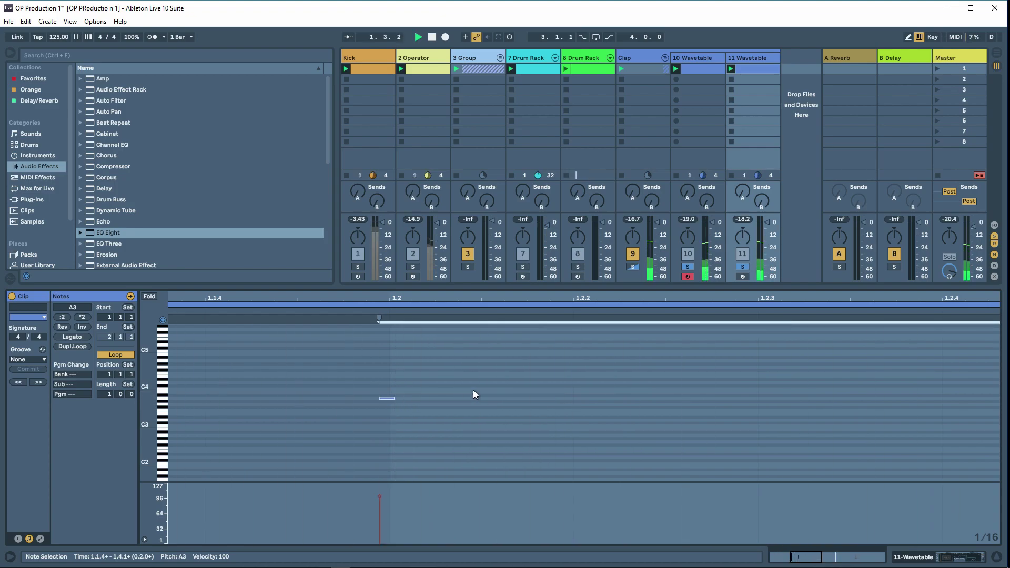
key(shift+Tab)
Set filter 1 on 11 Wavetable to 1.92 kHz with 46% resonance and play the layers.
click(751, 58)
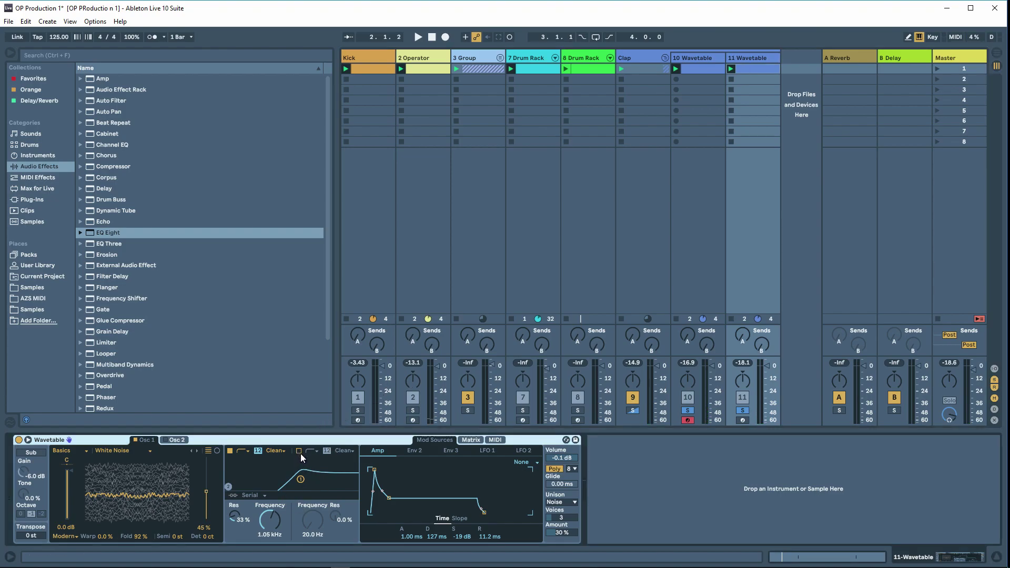
drag(270, 520, 269, 525)
drag(234, 517, 271, 514)
key(space)
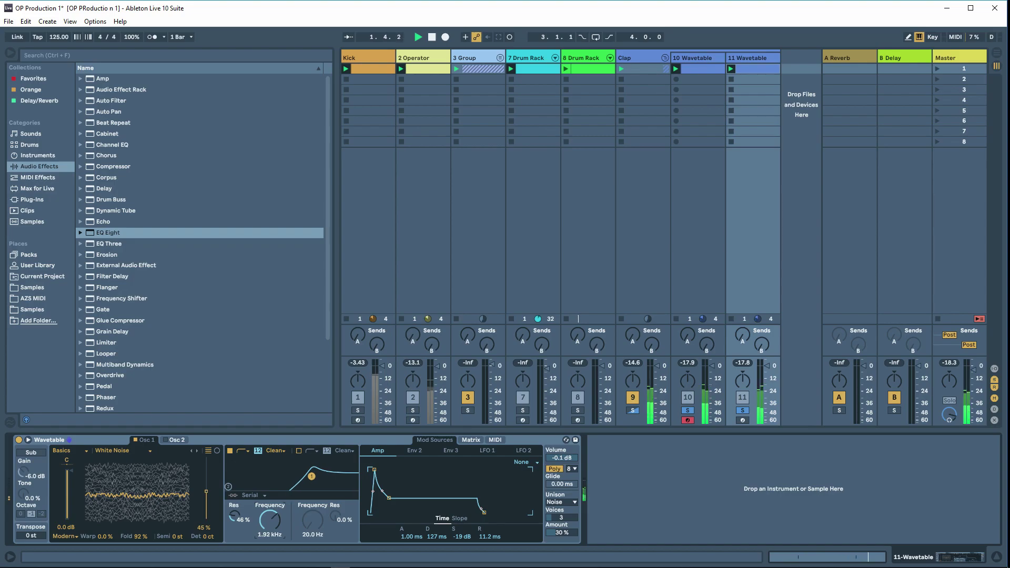
Enable filter 2 as a low-pass at 3.93 kHz with 44% resonance, return filter 1 to 1.05 kHz, and set unison to 5 voices at 91%.
click(299, 451)
drag(314, 520, 269, 517)
click(315, 451)
click(314, 459)
key(space)
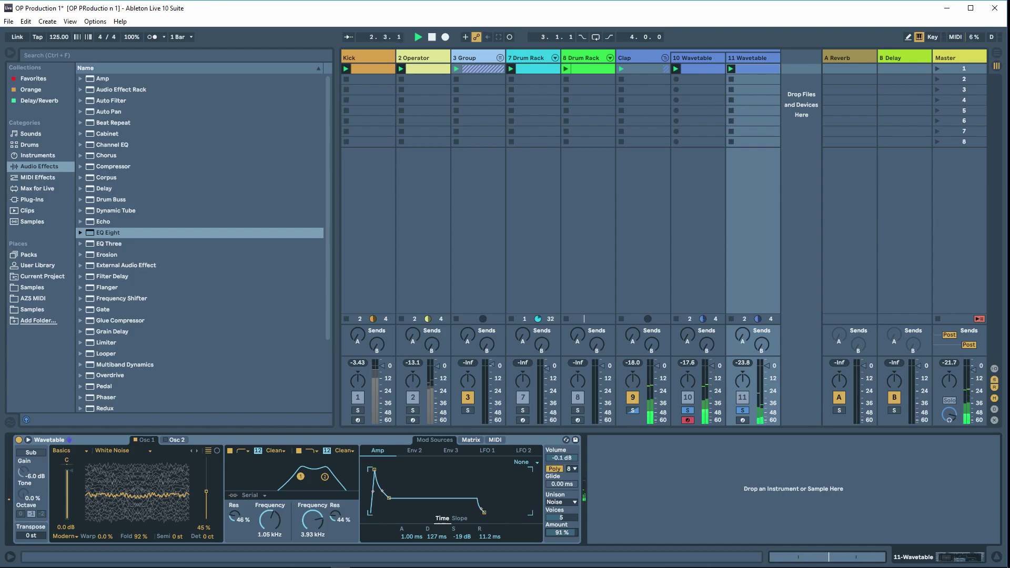
Set the amp release to 70.3 ms, unison amount to 88%, and filter 2 to 3.83 kHz with 49% resonance.
mouse_move(490, 537)
mouse_down()
mouse_move(490, 524)
mouse_move(479, 532)
mouse_up()
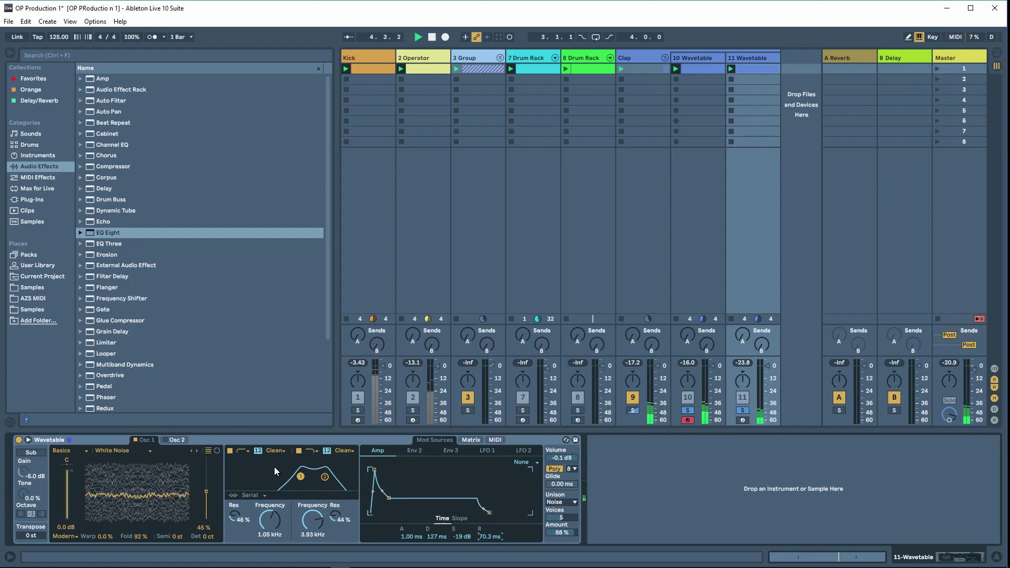
drag(325, 477, 324, 472)
Add EQ Eight to 11 Wavetable with low and high cuts and a 7.31 dB boost at 1.09 kHz.
drag(528, 425, 731, 492)
click(622, 532)
click(634, 468)
click(818, 538)
drag(824, 499, 748, 466)
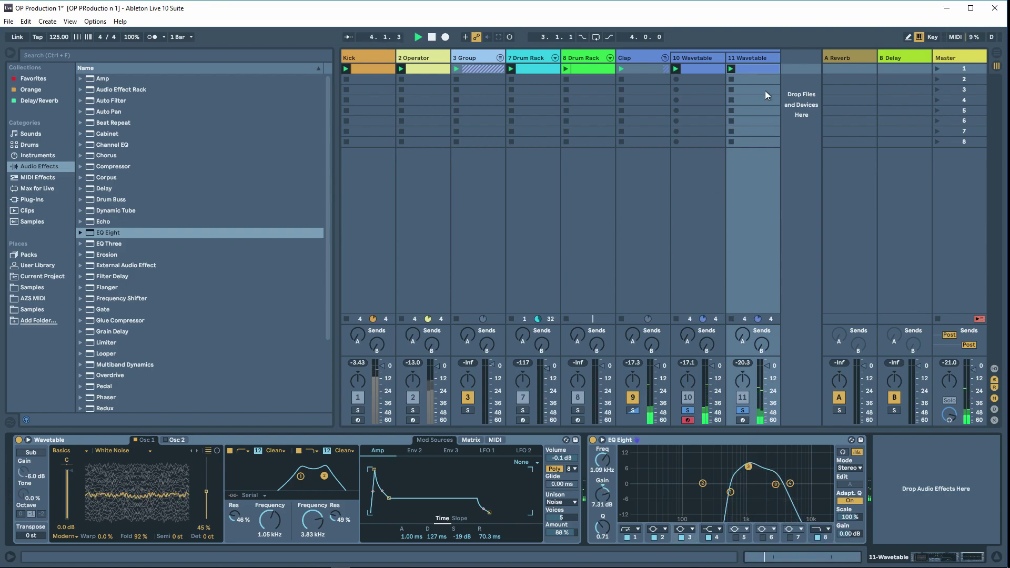
Unsolo both Wavetable tracks and play the clap within the full mix.
click(743, 411)
click(688, 411)
key(space)
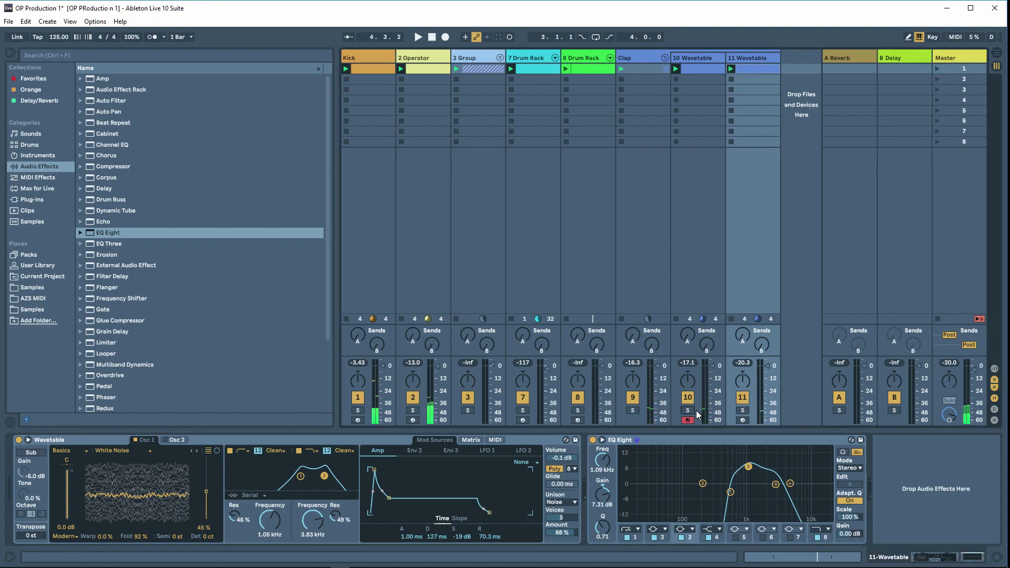
key(space)
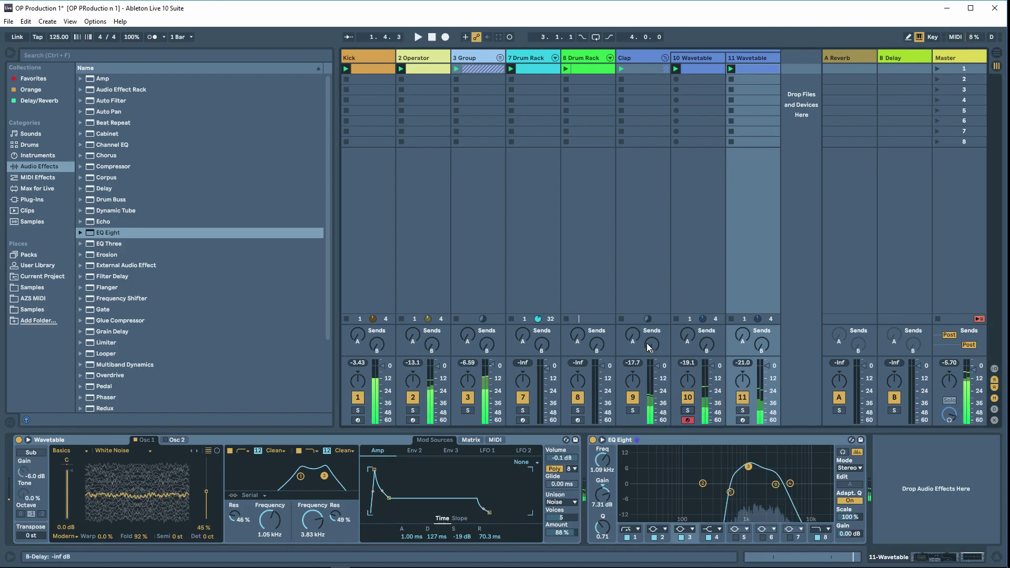
Solo the Clap group and listen to the two layers together.
click(643, 62)
click(633, 410)
key(space)
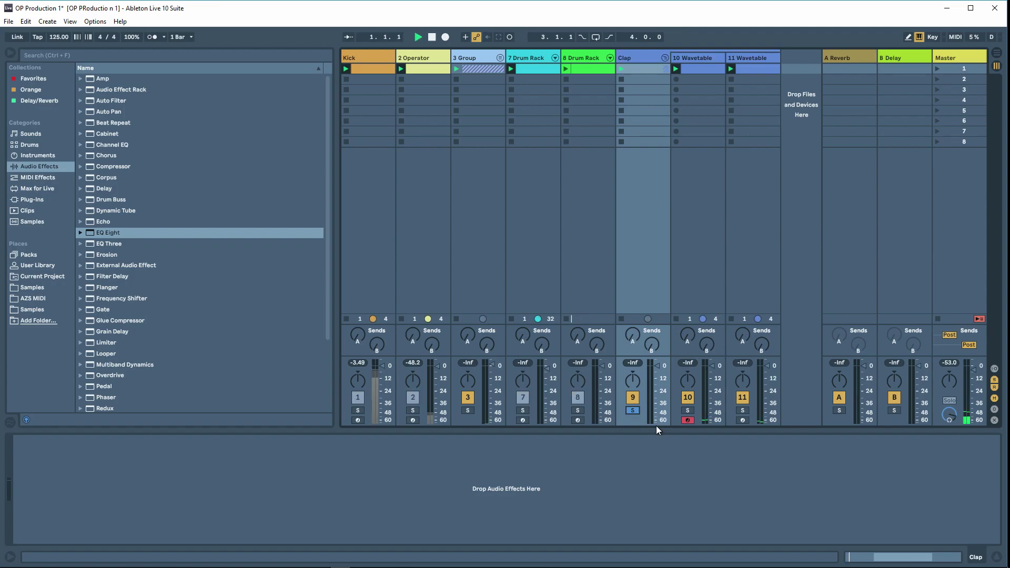
key(space)
Set 10 Wavetable's amp envelope to 174 ms decay, -8.8 dB sustain and 3.04 ms release.
click(697, 61)
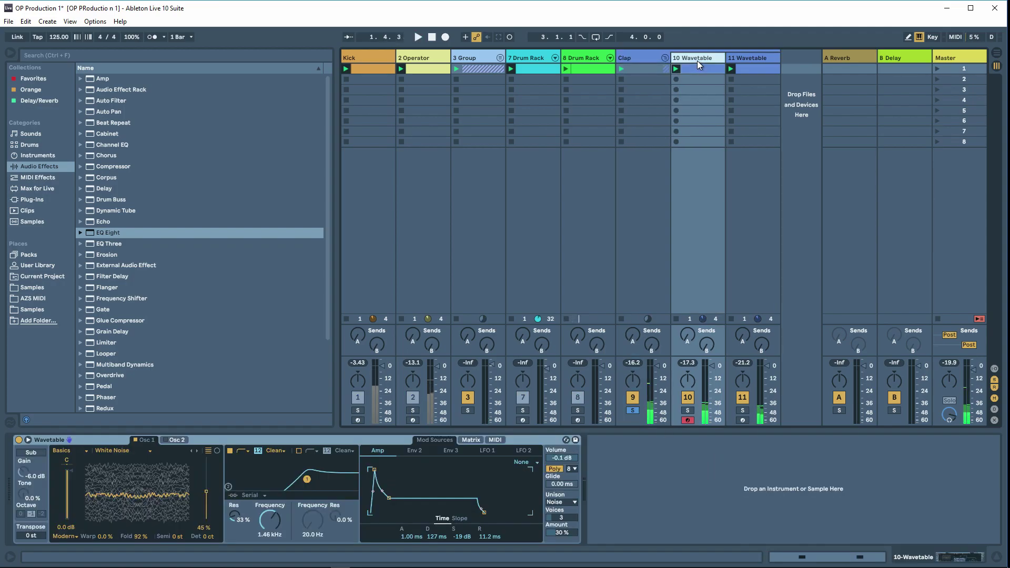
key(space)
drag(437, 537, 484, 545)
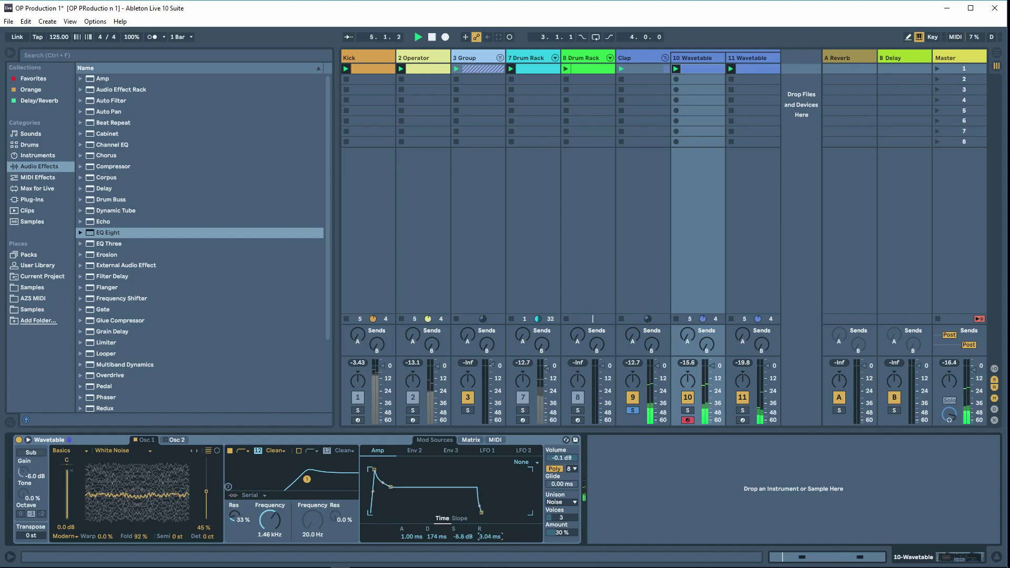
Unsolo the Clap group and set 10 Wavetable's filter 1 to 1.11 kHz with a 24 dB slope while the mix plays.
key(space)
click(632, 411)
key(space)
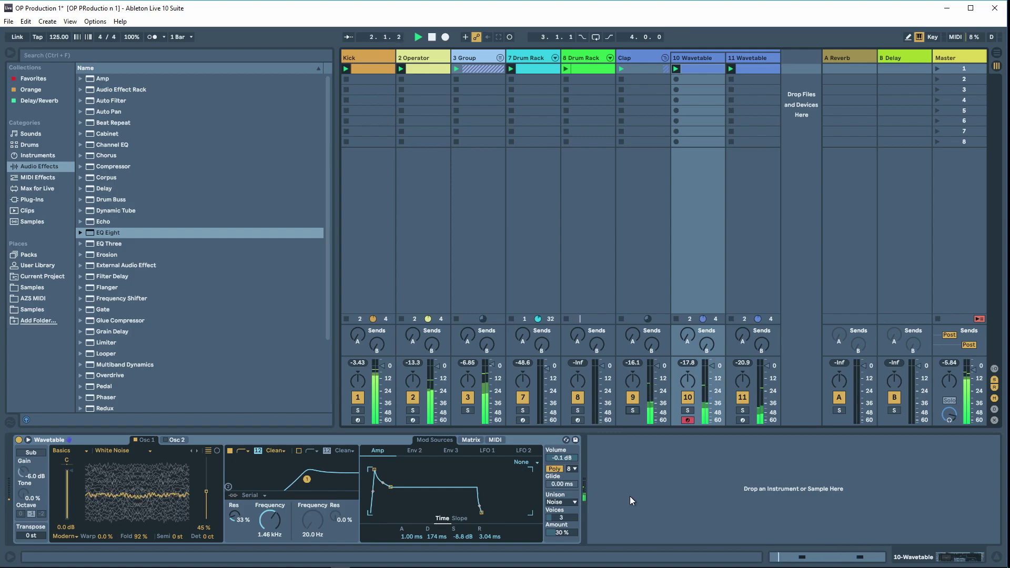
drag(266, 521, 267, 531)
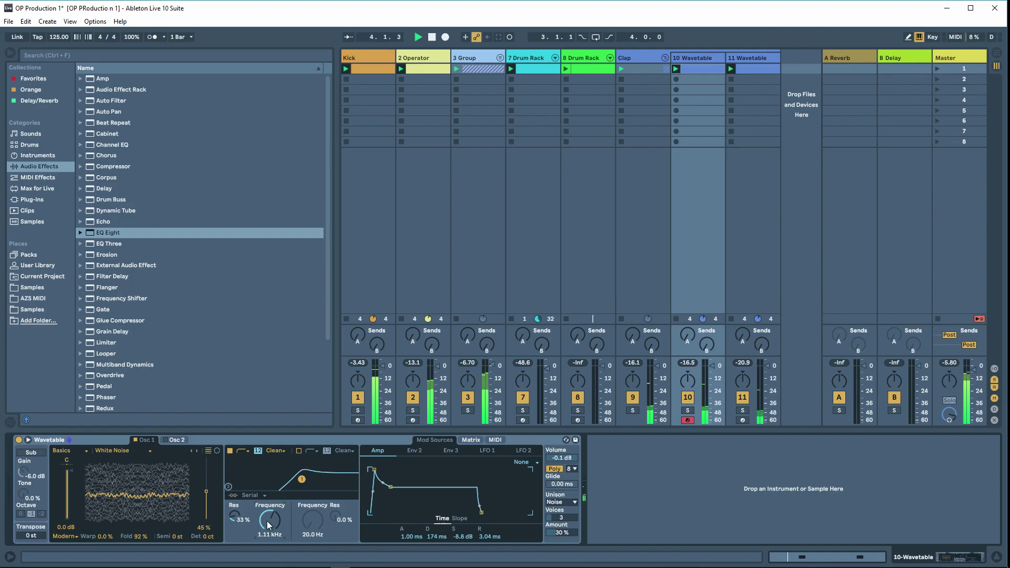
click(258, 451)
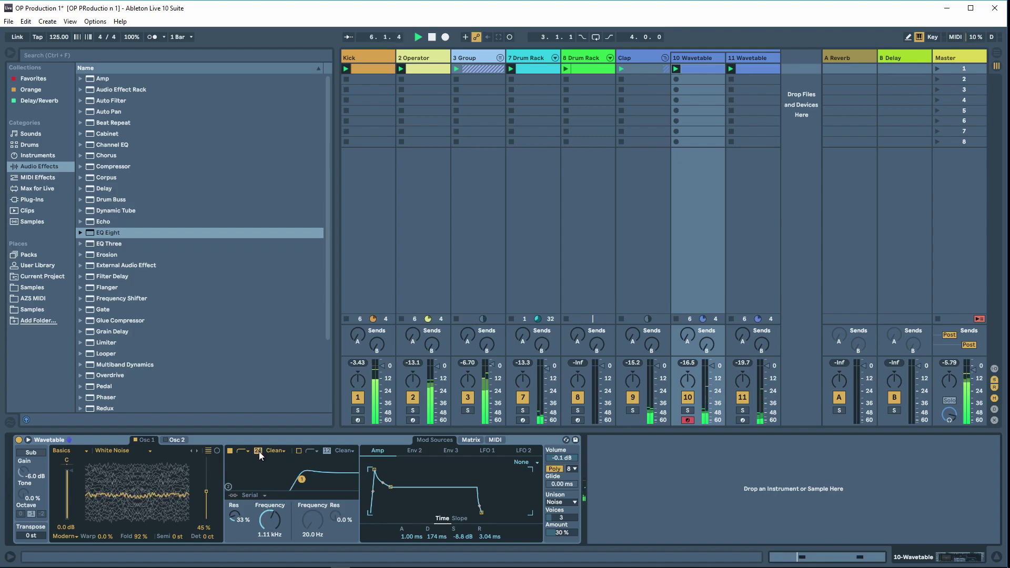
Add a Glue Compressor to the Clap group with -28.3 dB threshold and 6.19 dB makeup.
click(631, 61)
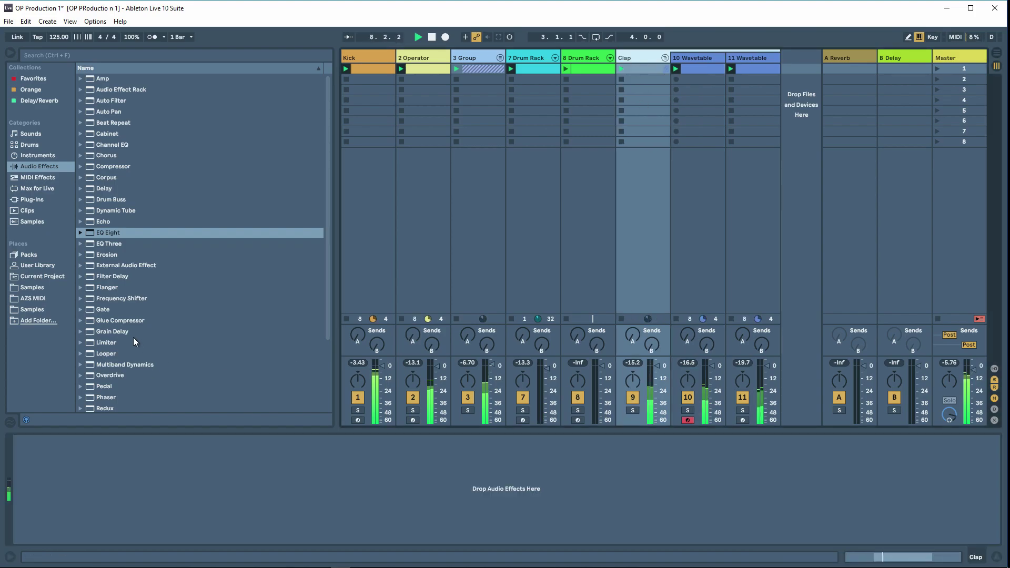
drag(113, 321, 172, 479)
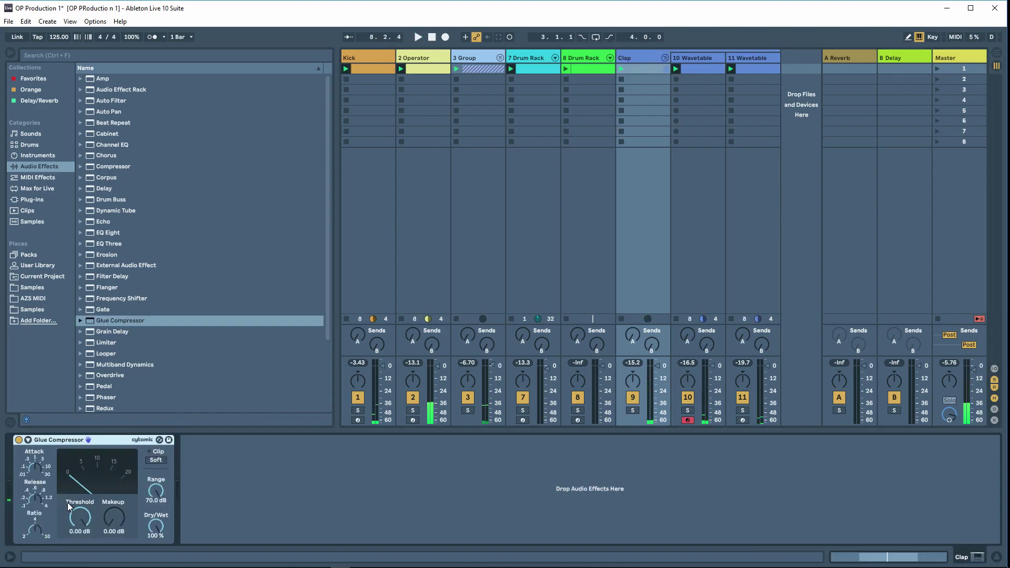
drag(115, 518, 114, 511)
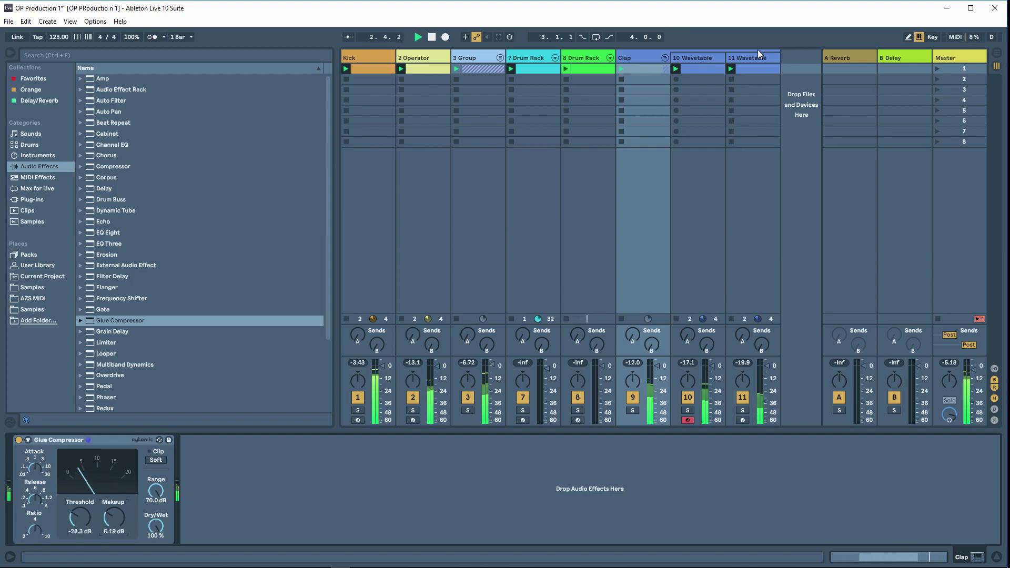
Shorten both A3 notes in the 10 Wavetable clip and set that track's amp release to 30.6 ms.
double_click(703, 67)
drag(855, 375, 372, 451)
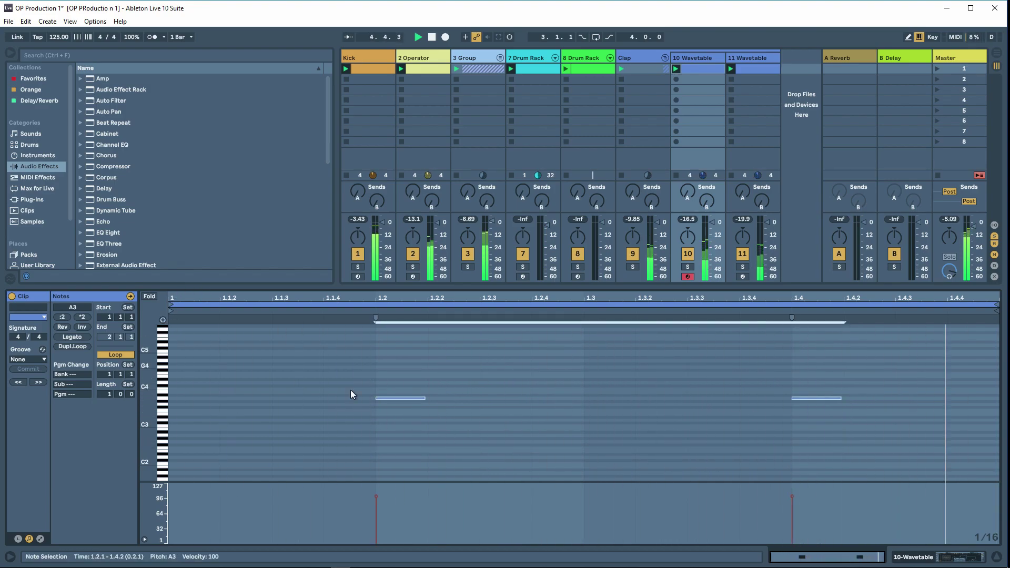
mouse_move(424, 399)
mouse_down()
mouse_move(394, 399)
mouse_move(408, 399)
mouse_up()
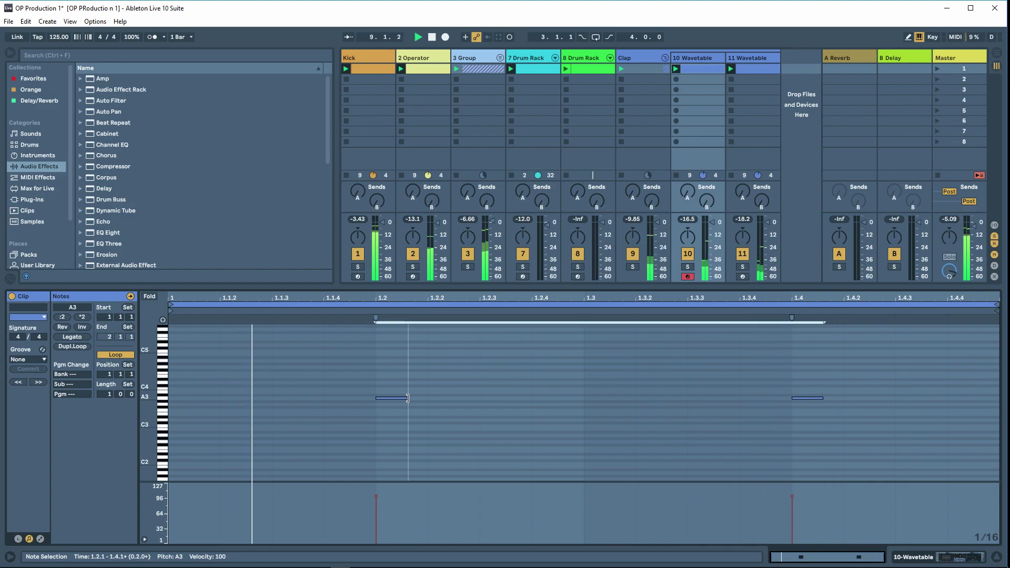
key(shift+Tab)
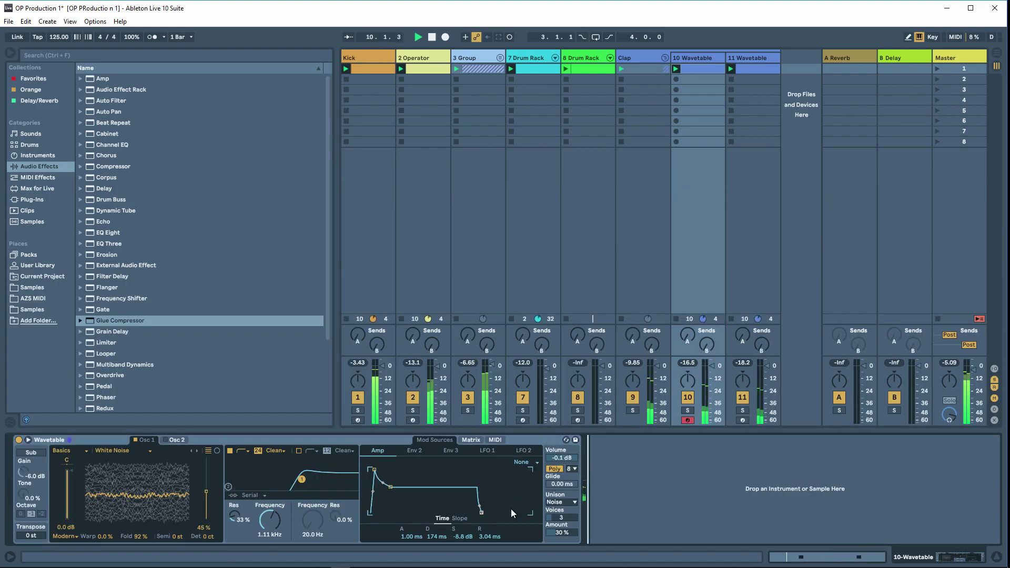
drag(484, 535, 485, 528)
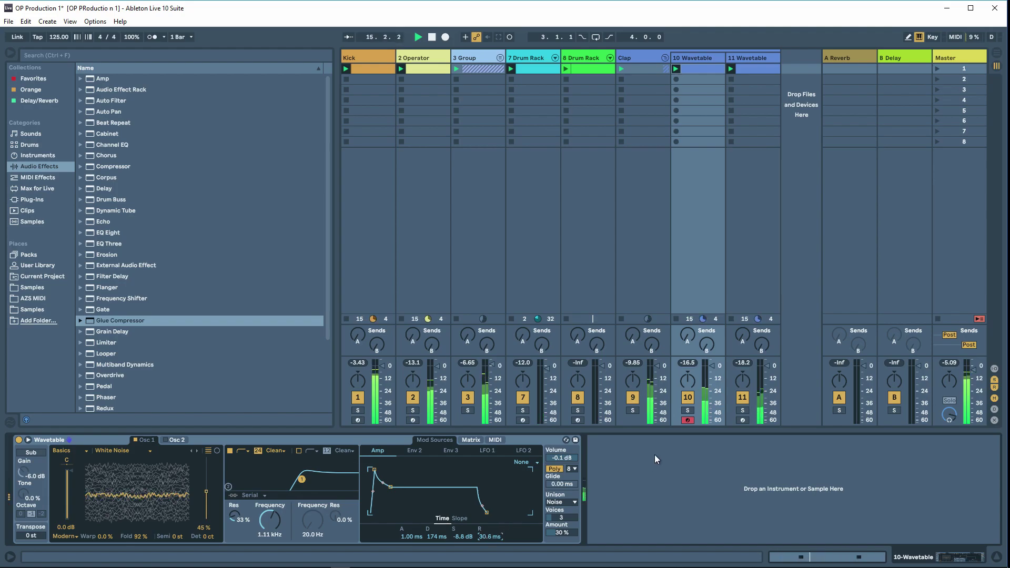
Add the HAAS delay preset after the Glue Compressor on the Clap group and play the mix.
click(643, 80)
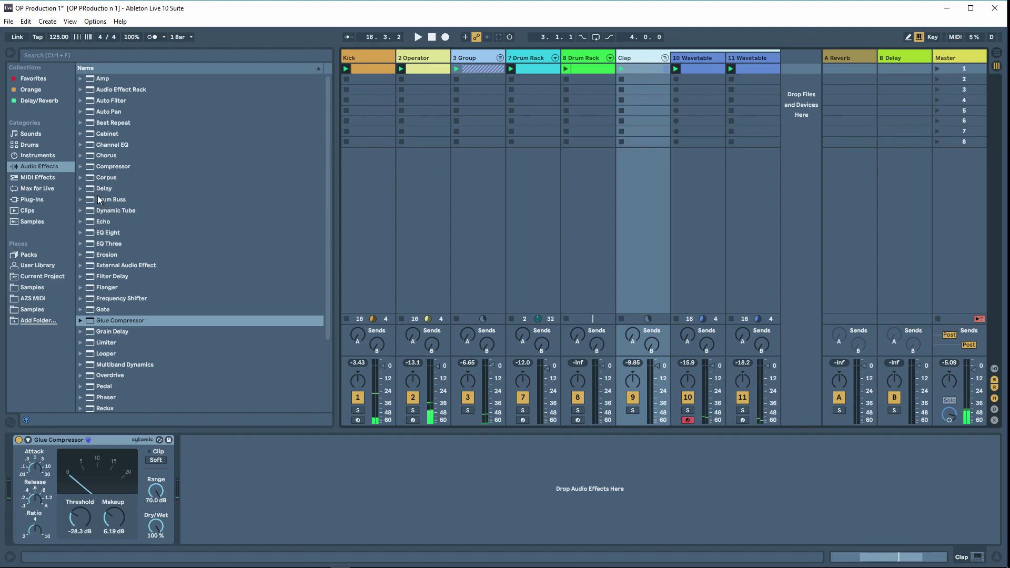
click(40, 101)
drag(110, 78, 311, 511)
key(space)
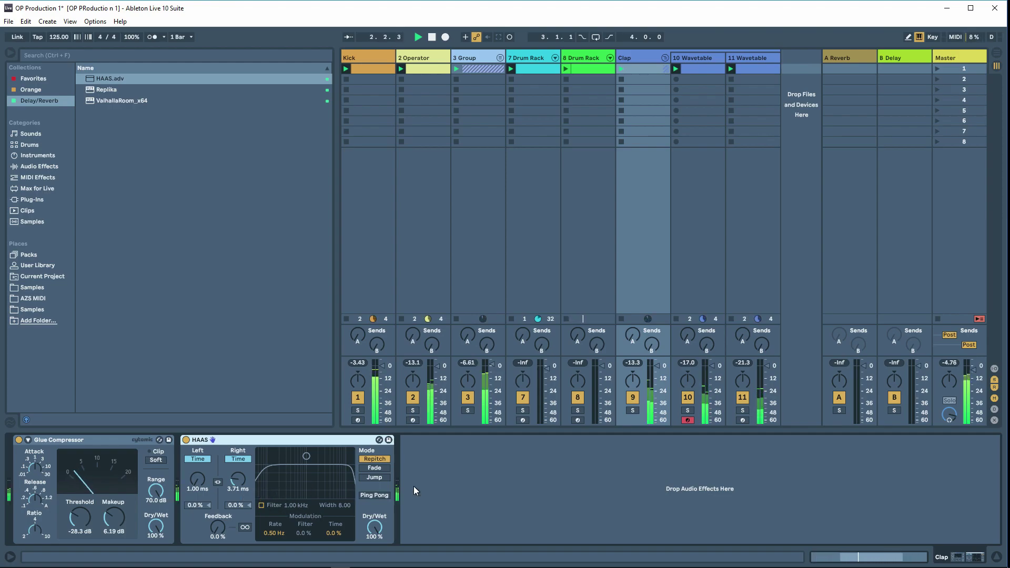
Solo the Clap group and try Dynamic Tube's Tube Trash preset at the start of its device chain.
click(36, 164)
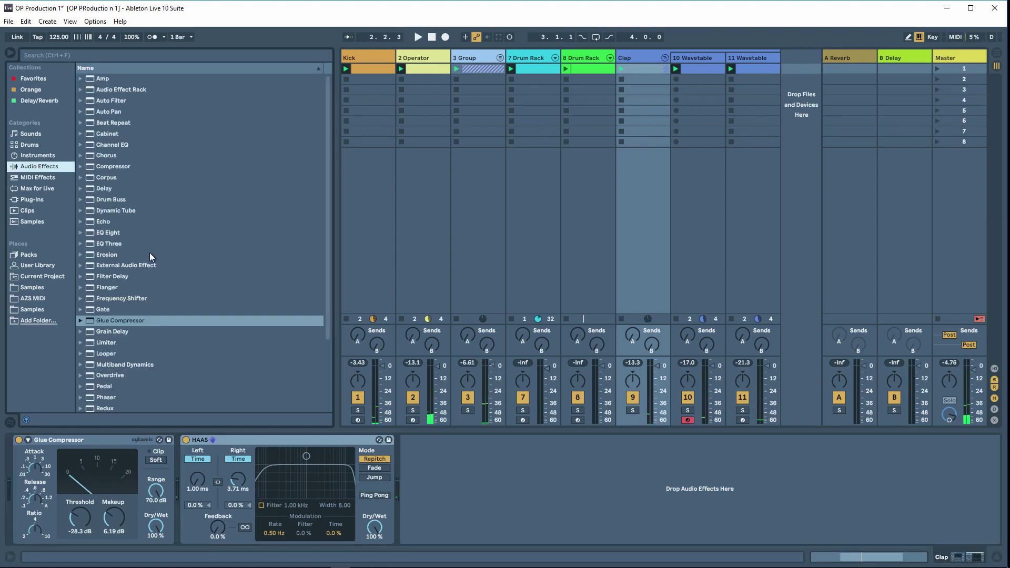
click(86, 210)
drag(118, 265, 610, 474)
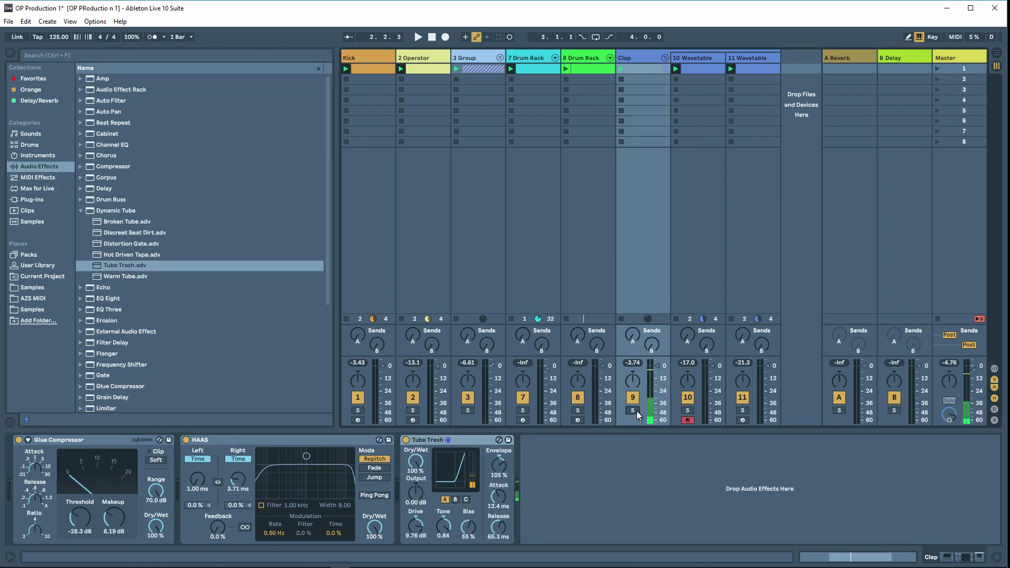
click(634, 411)
drag(459, 437, 131, 457)
Swap Tube Trash for the Warm Tube preset on the Clap group, play it, and delete the device.
double_click(117, 276)
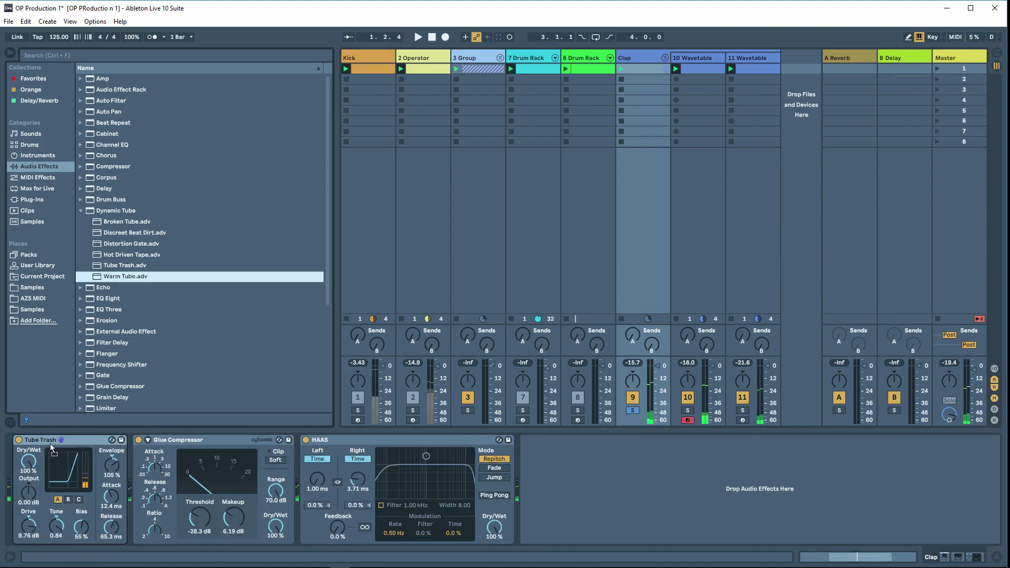
key(space)
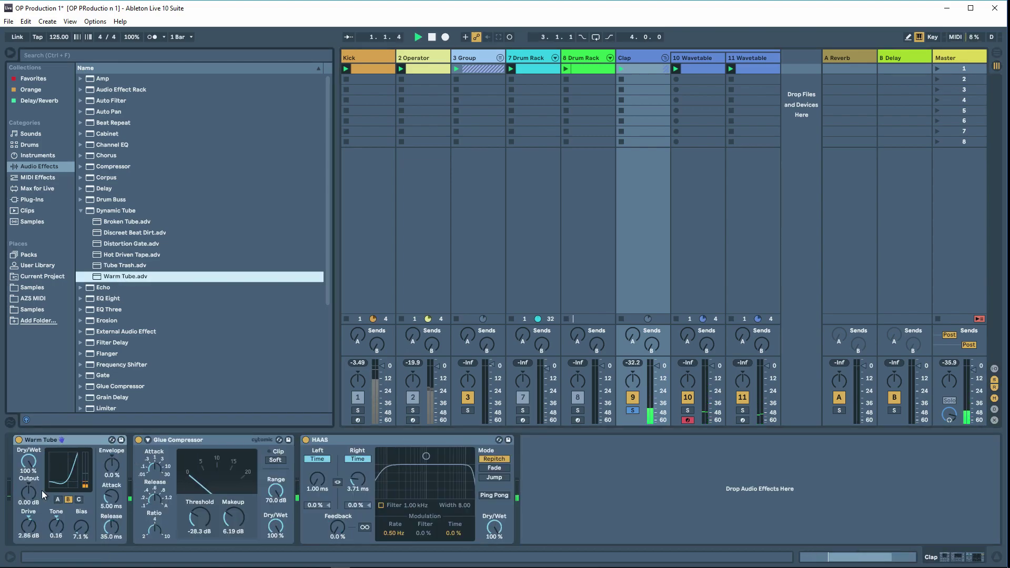
click(20, 441)
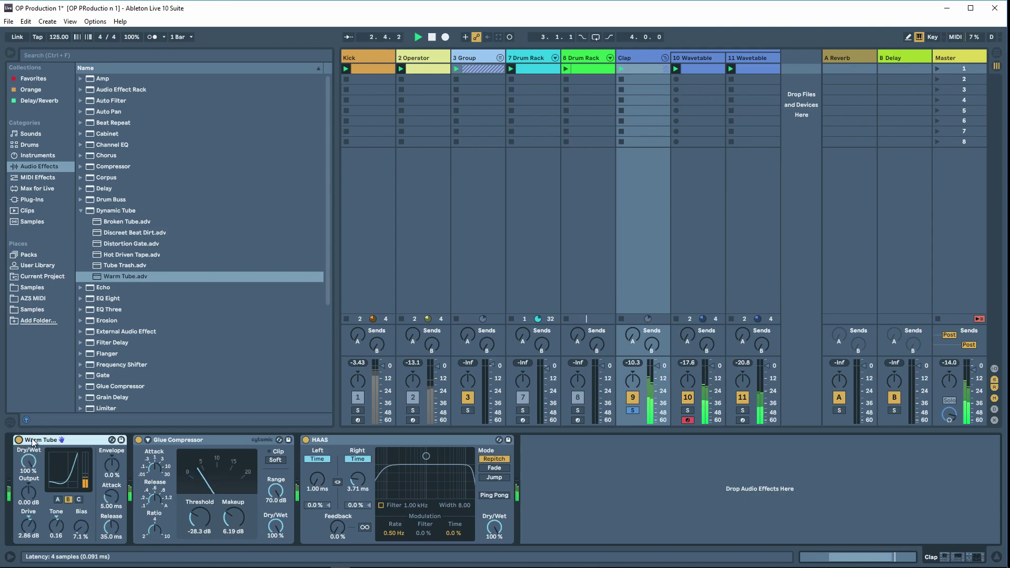
key(Delete)
click(83, 210)
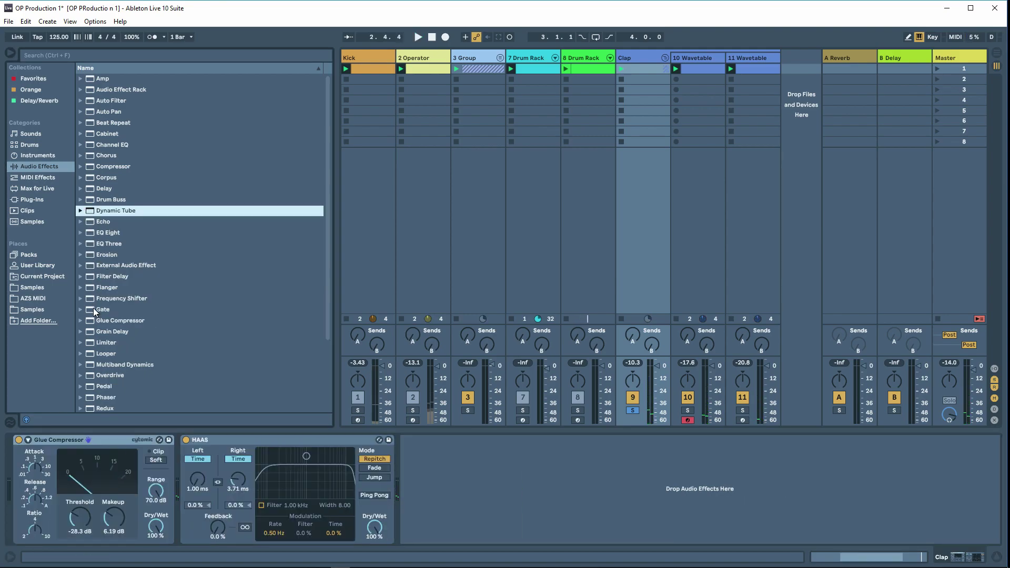
Add Saturator's Soft Shaper preset before the Glue Compressor on the Clap group and set its output to -5.71 dB.
scroll(92, 369, down, 3)
click(83, 363)
scroll(108, 376, down, 1)
scroll(111, 378, down, 2)
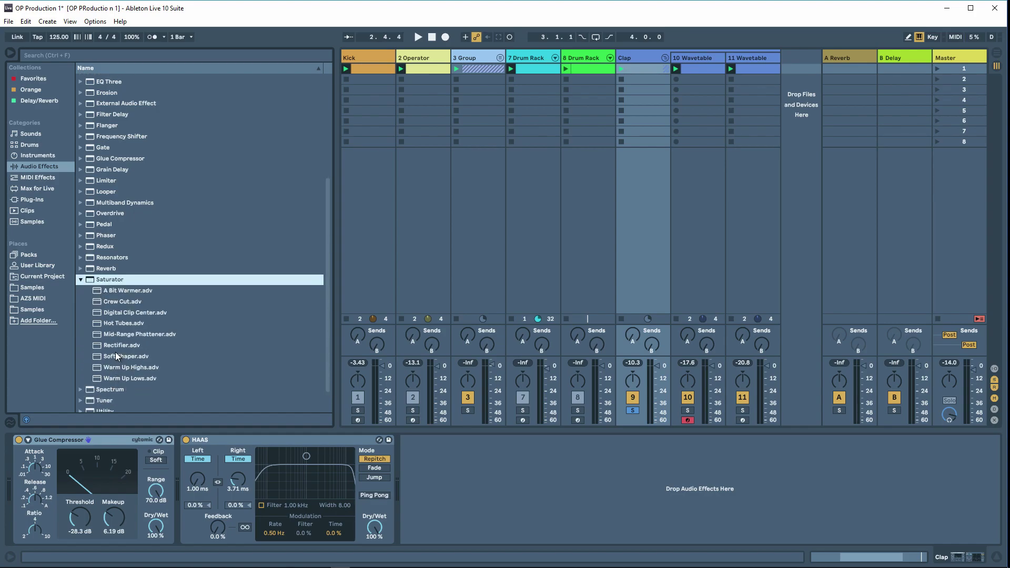
mouse_move(118, 355)
mouse_down()
mouse_move(40, 469)
mouse_move(27, 448)
mouse_up()
drag(205, 496, 205, 512)
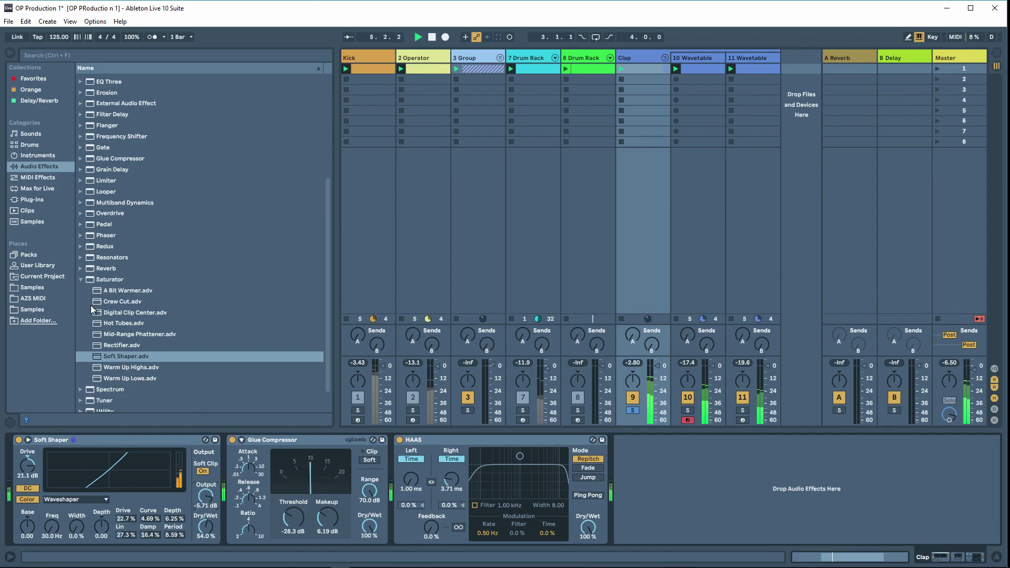
Add the Ambience Medium room reverb before Soft Shaper with 17% dry/wet and 620 ms decay time, and play it.
click(80, 279)
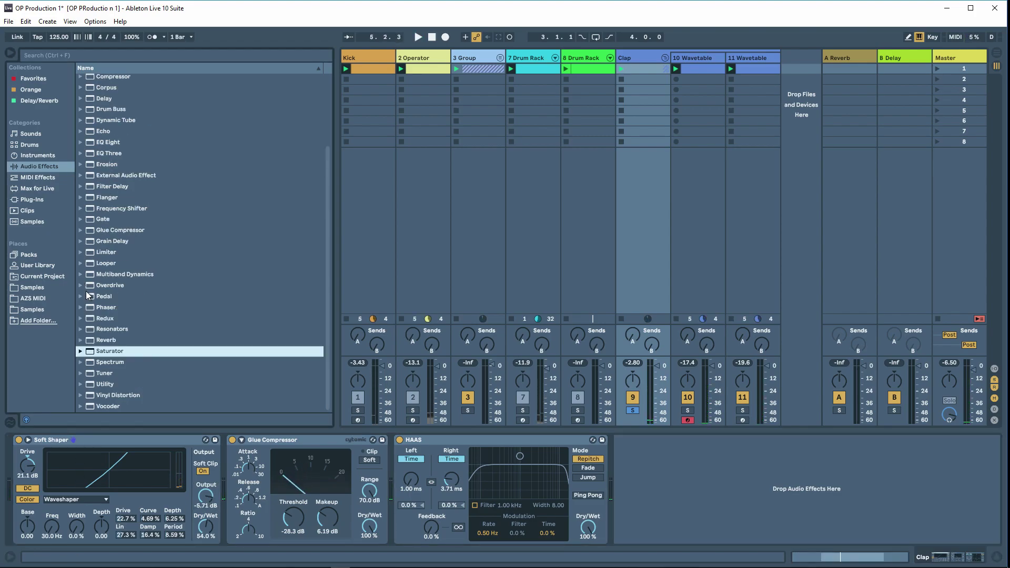
click(87, 340)
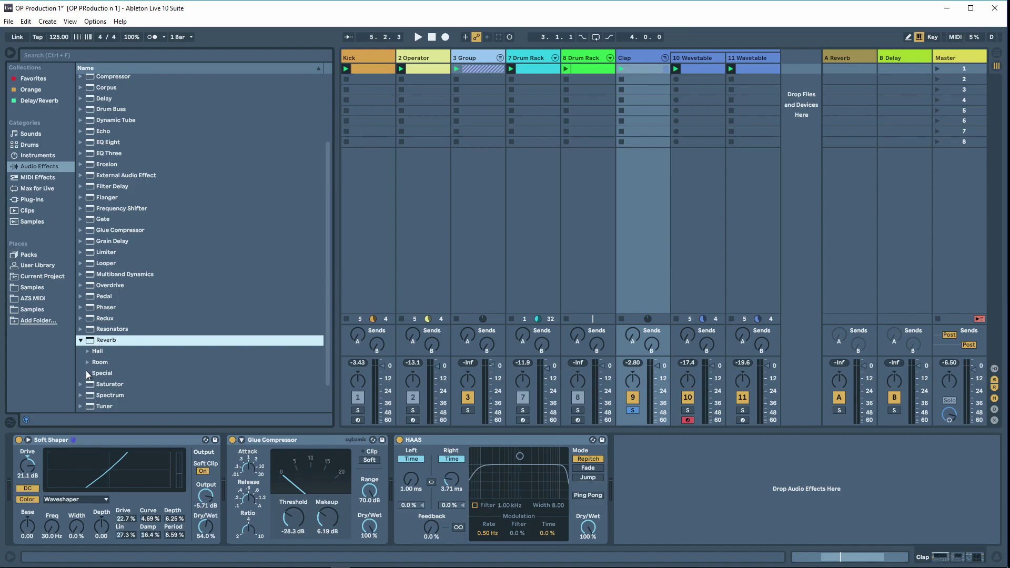
click(86, 369)
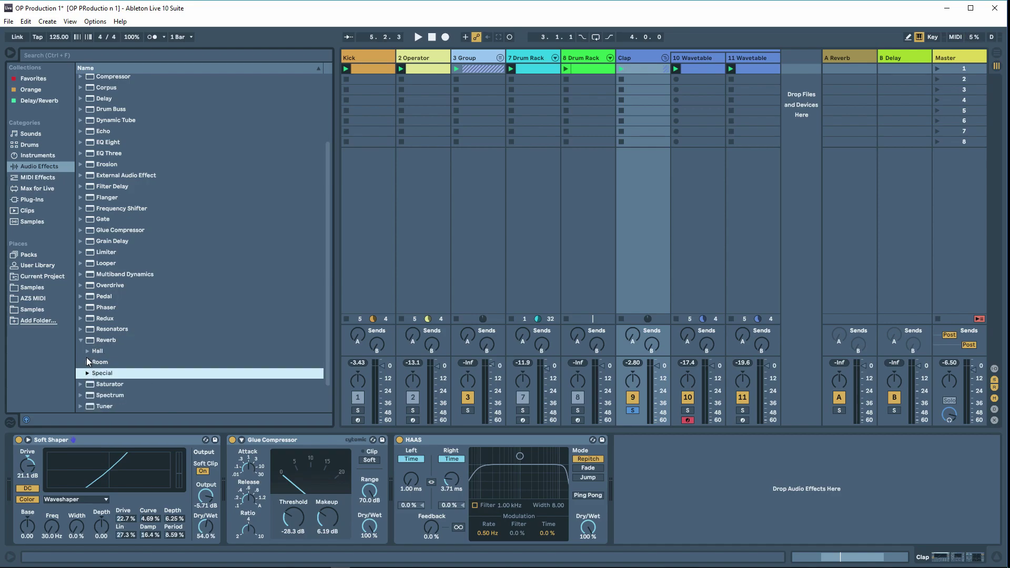
click(87, 362)
double_click(123, 337)
mouse_move(284, 529)
mouse_down()
mouse_move(284, 550)
mouse_move(284, 527)
mouse_up()
key(space)
mouse_move(170, 528)
mouse_down()
mouse_move(169, 549)
mouse_move(169, 531)
mouse_up()
key(space)
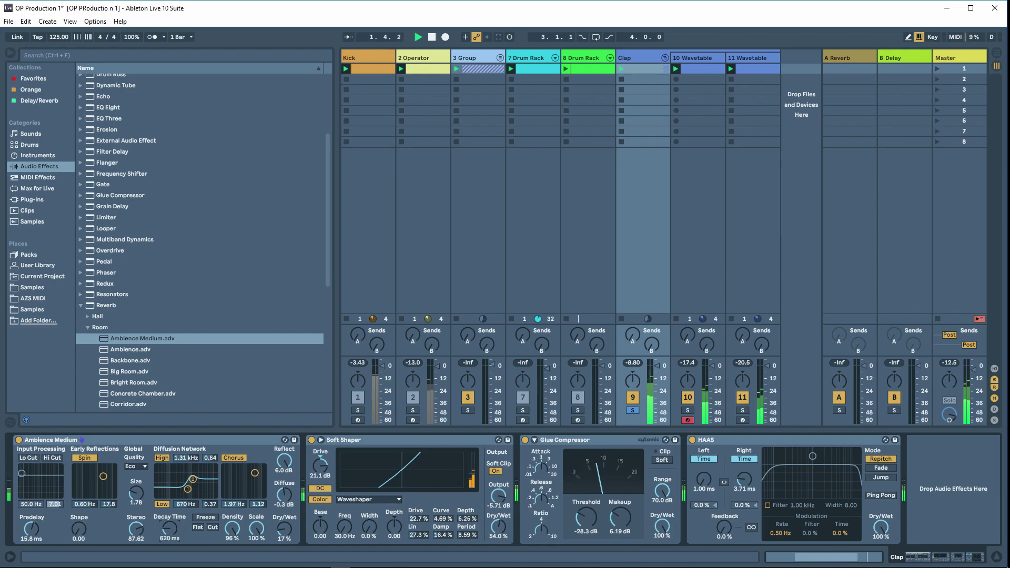
Unsolo the Clap group and set its volume to -1.0 dB while playing the full mix.
click(634, 411)
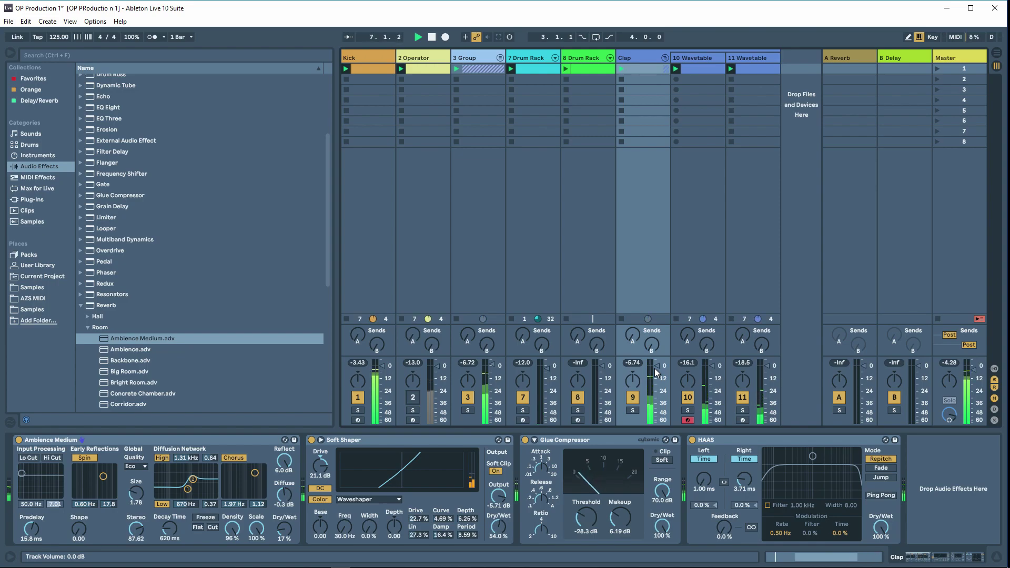
key(space)
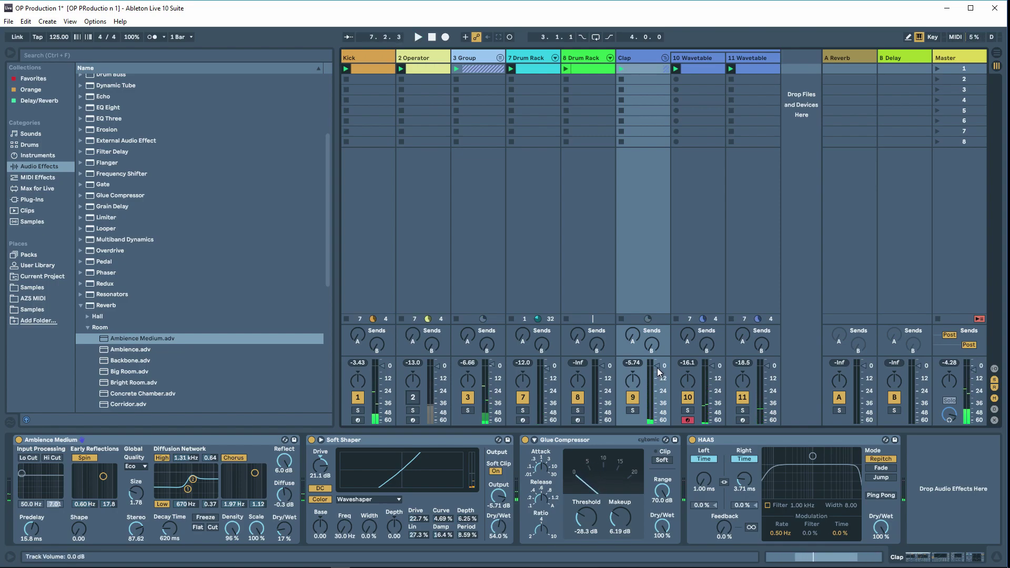
key(space)
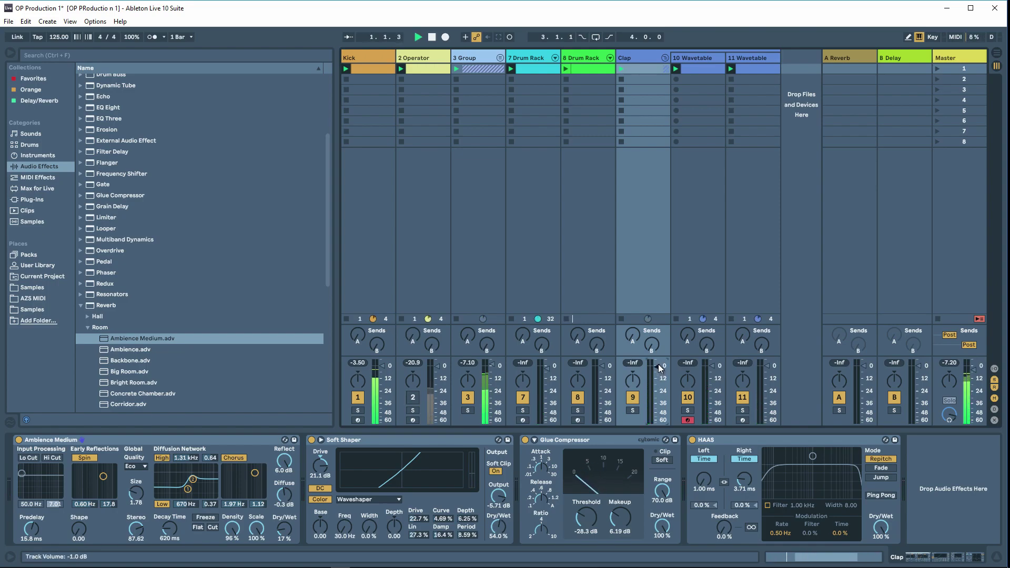
Play the mix with the Clap group collapsed, and expand the group again.
click(665, 58)
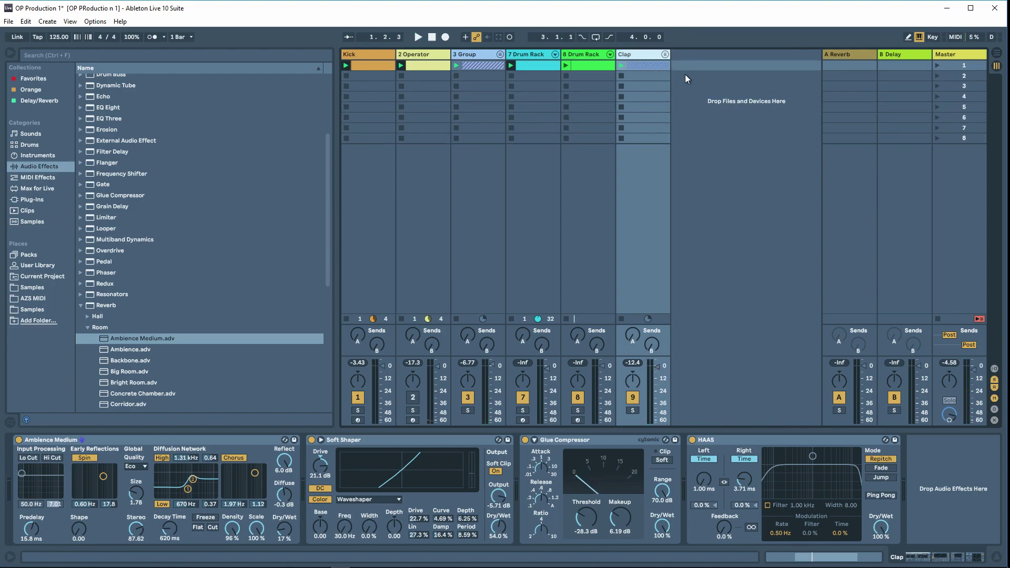
click(665, 56)
click(665, 56)
key(space)
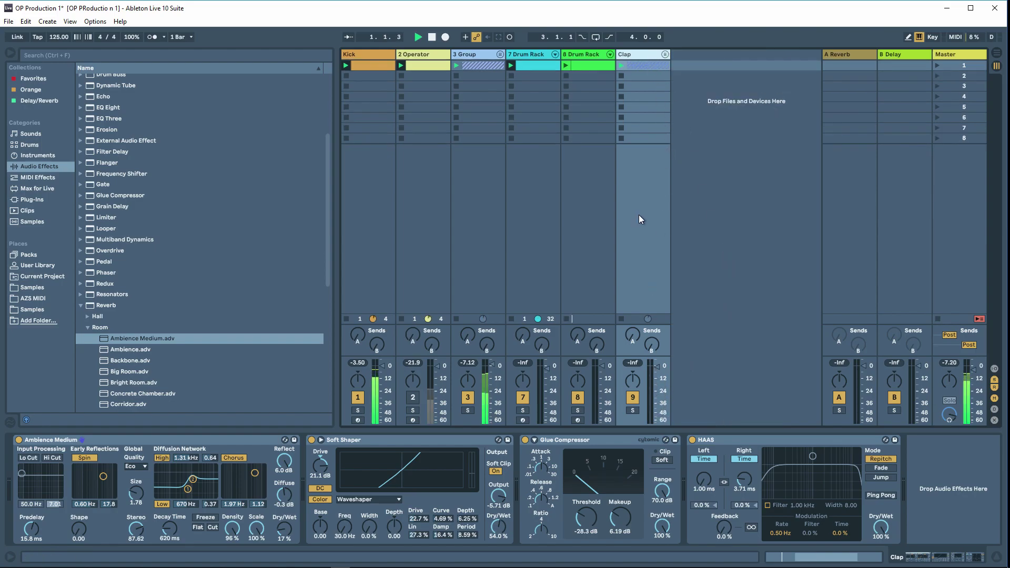
click(665, 54)
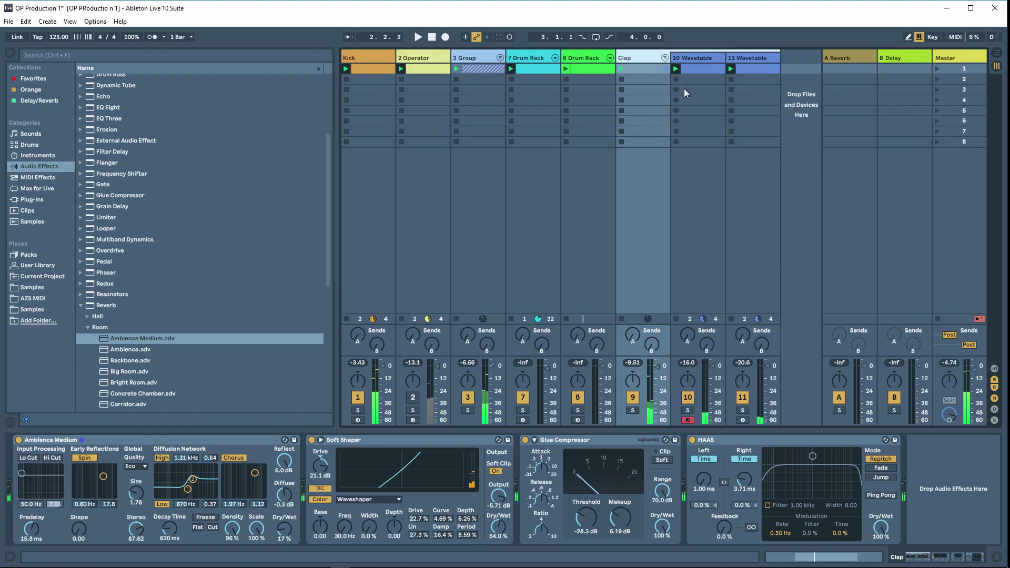
Browse the Drum Machines pack's clap samples and preview Clap-707.aif.
click(30, 219)
click(33, 258)
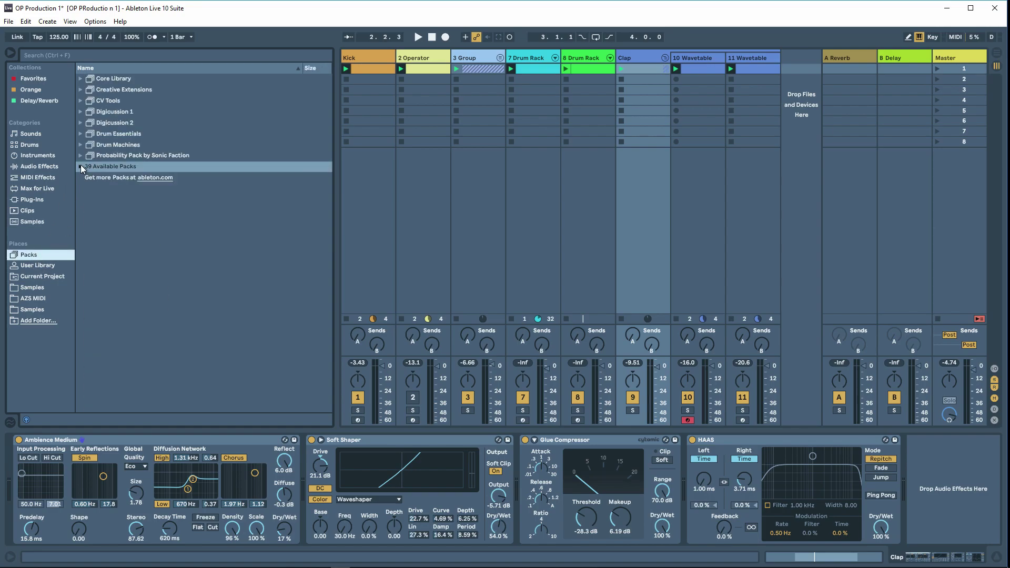
click(81, 147)
click(94, 200)
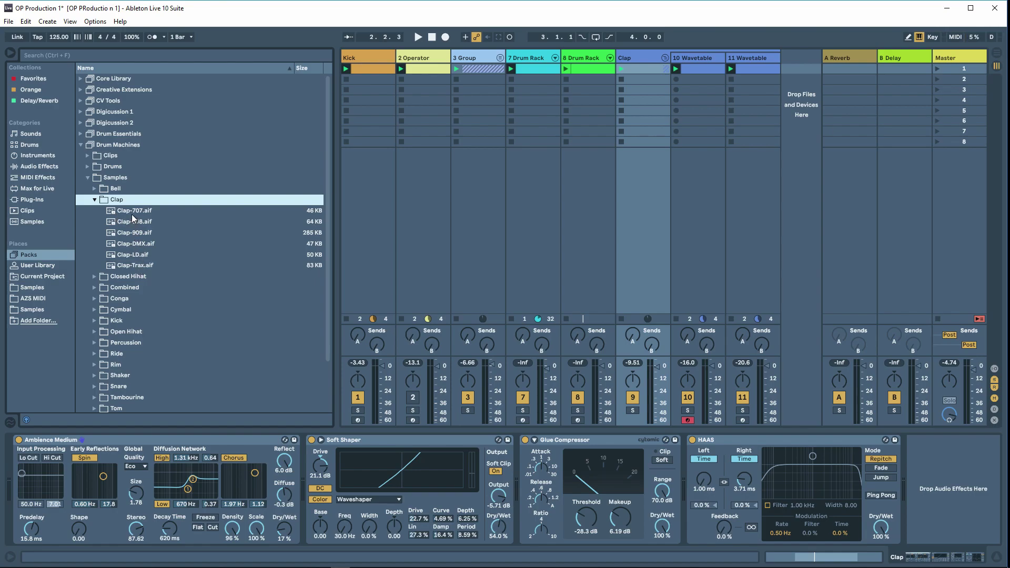
click(132, 213)
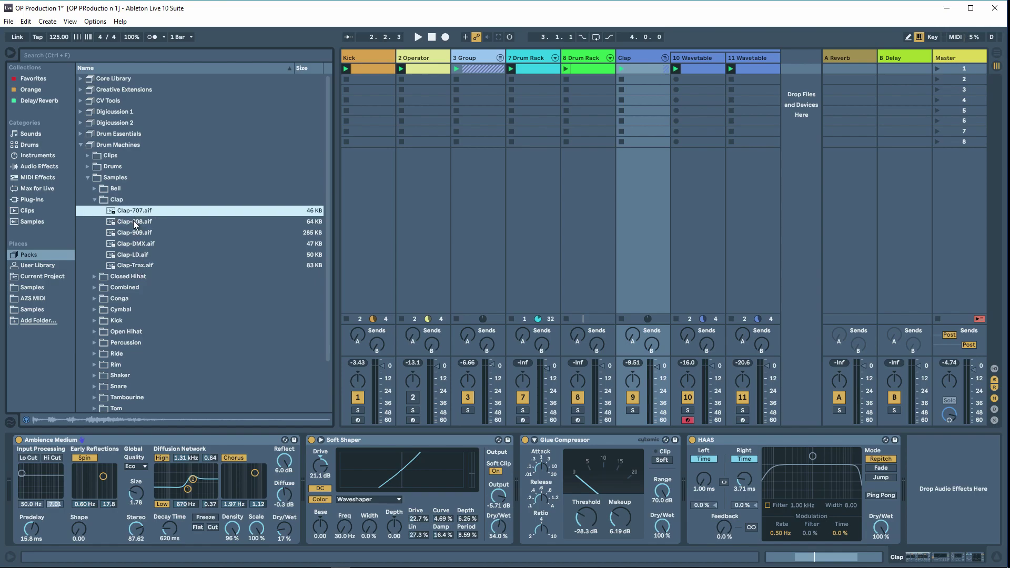
Launch the 8 Drum Rack clap clip in the playing mix and set that track's volume to -2.6 dB.
click(587, 59)
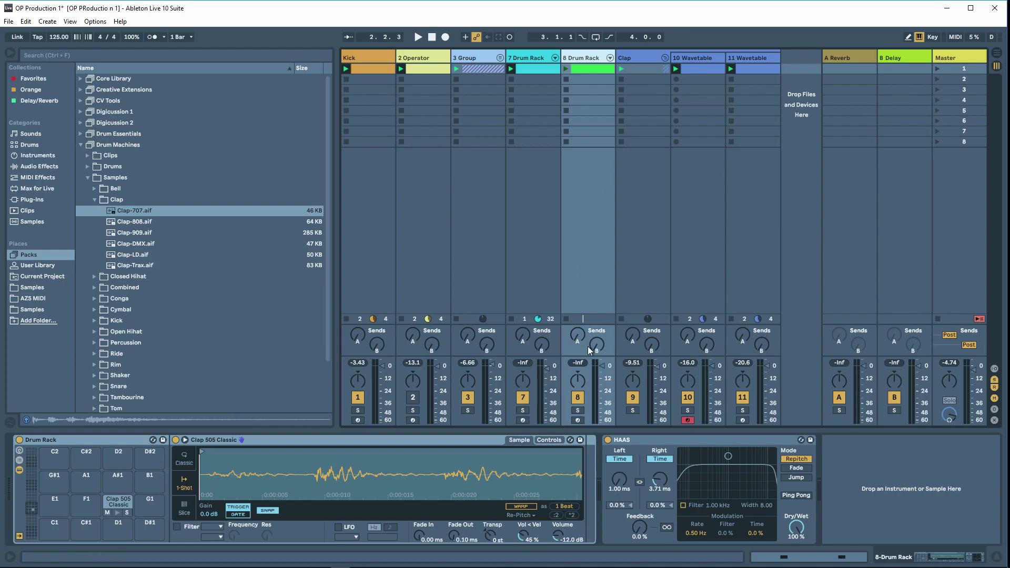
key(space)
click(566, 69)
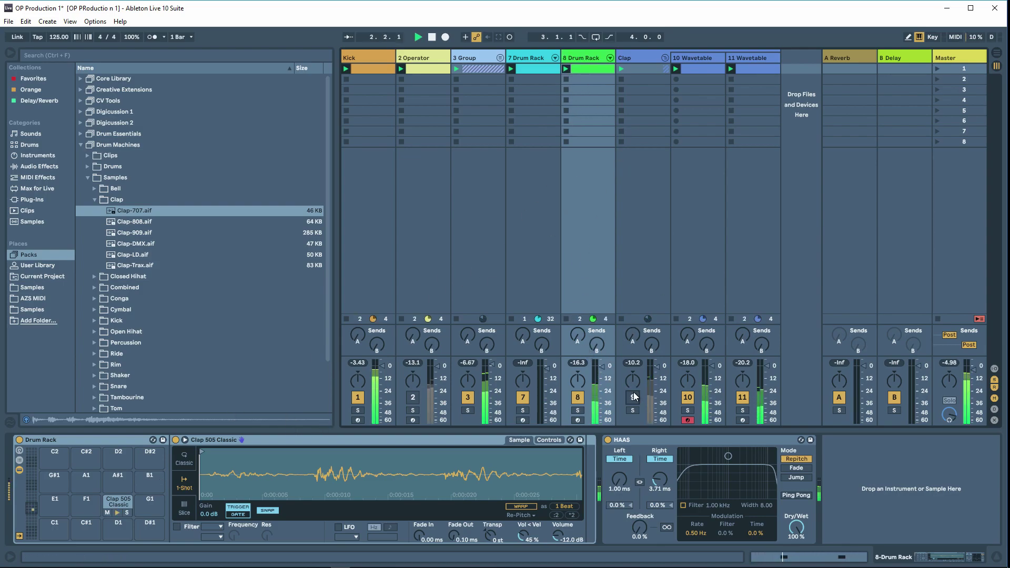
drag(602, 367, 602, 369)
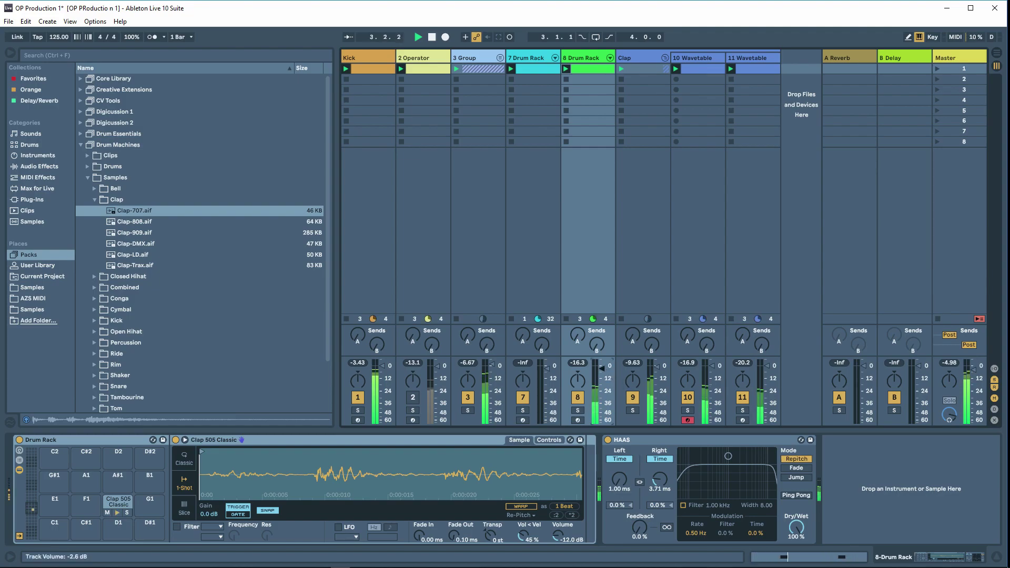
Move the 8 Drum Rack clap track into the Clap group and set 11 Wavetable's volume to 2.0 dB.
click(666, 58)
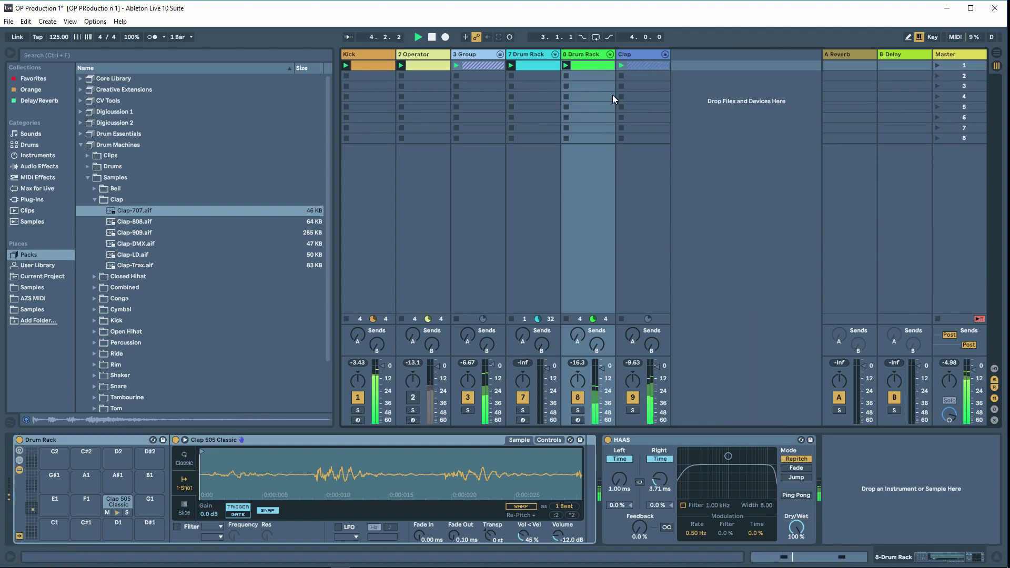
click(665, 54)
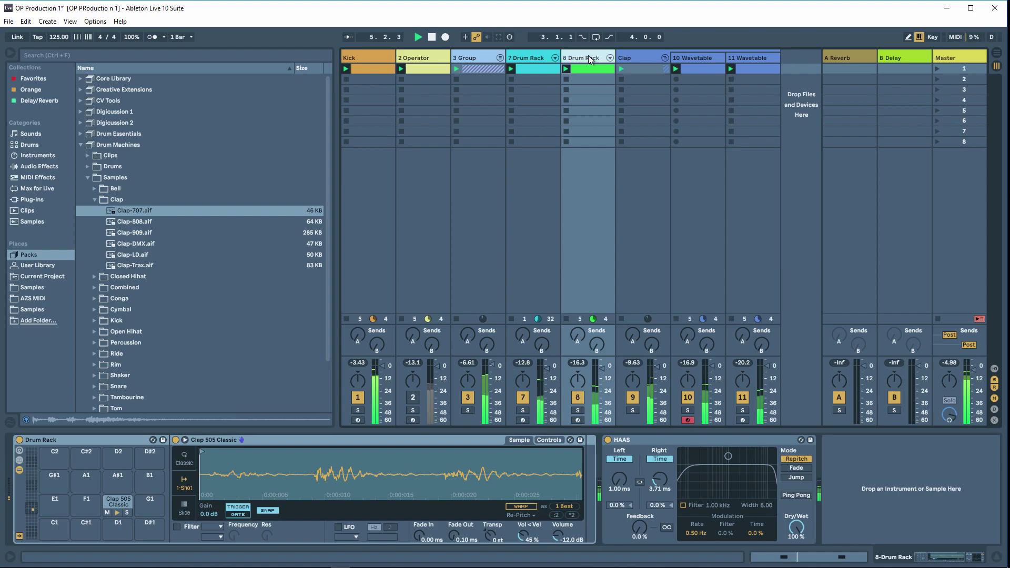
drag(734, 59, 637, 64)
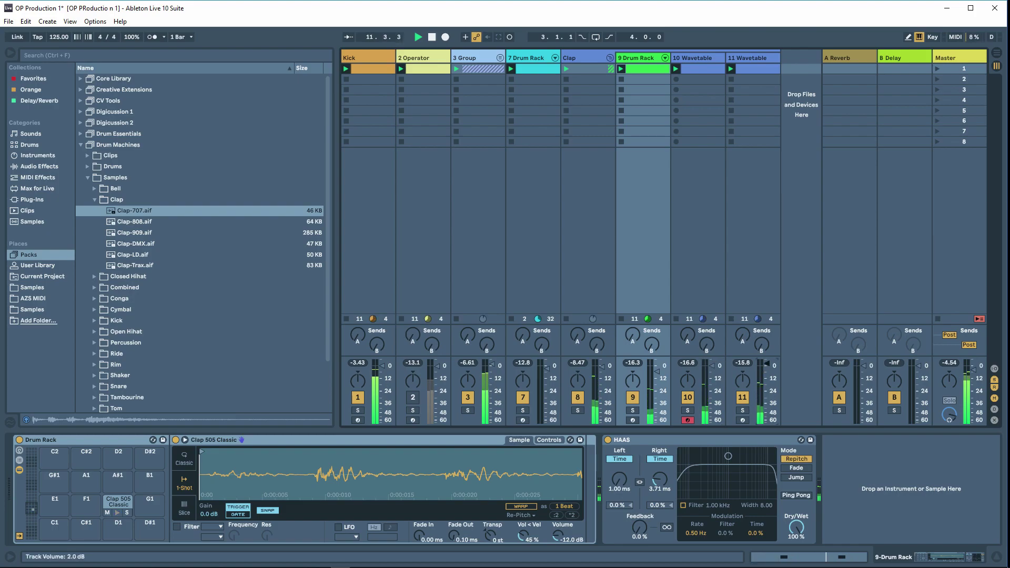
Solo and select the Clap group, and browse the audio effects for another device.
click(579, 411)
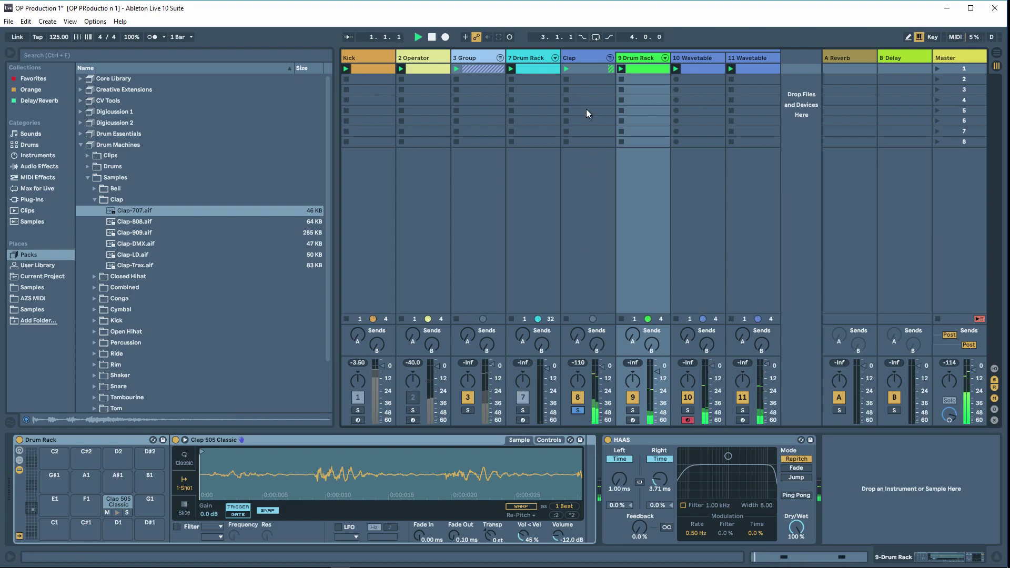
click(581, 59)
click(80, 145)
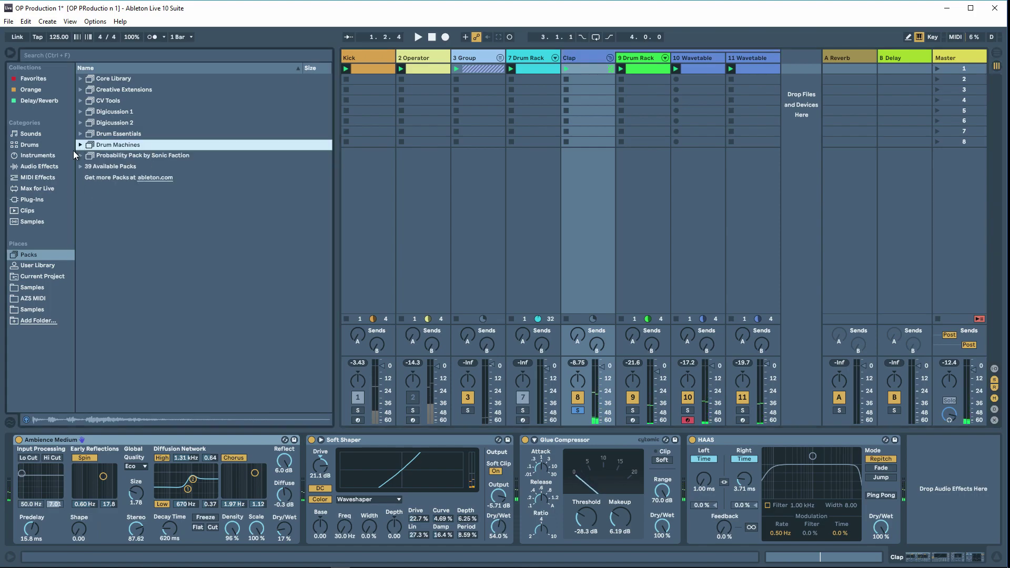
click(64, 167)
scroll(91, 284, down, 1)
click(80, 259)
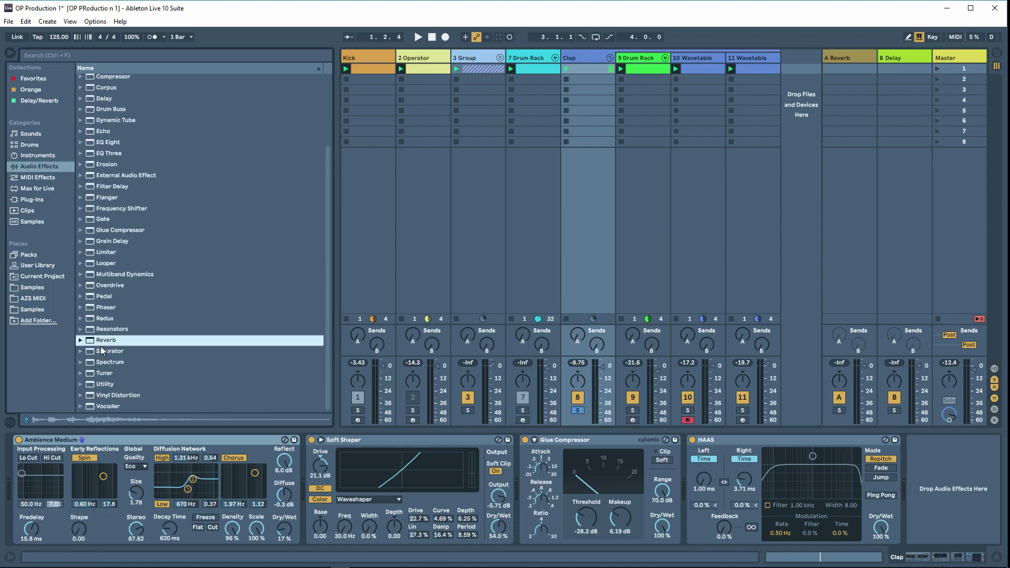
Try Redux at the end of the Clap group's device chain and delete it.
click(81, 319)
click(81, 319)
drag(100, 318, 955, 483)
key(Delete)
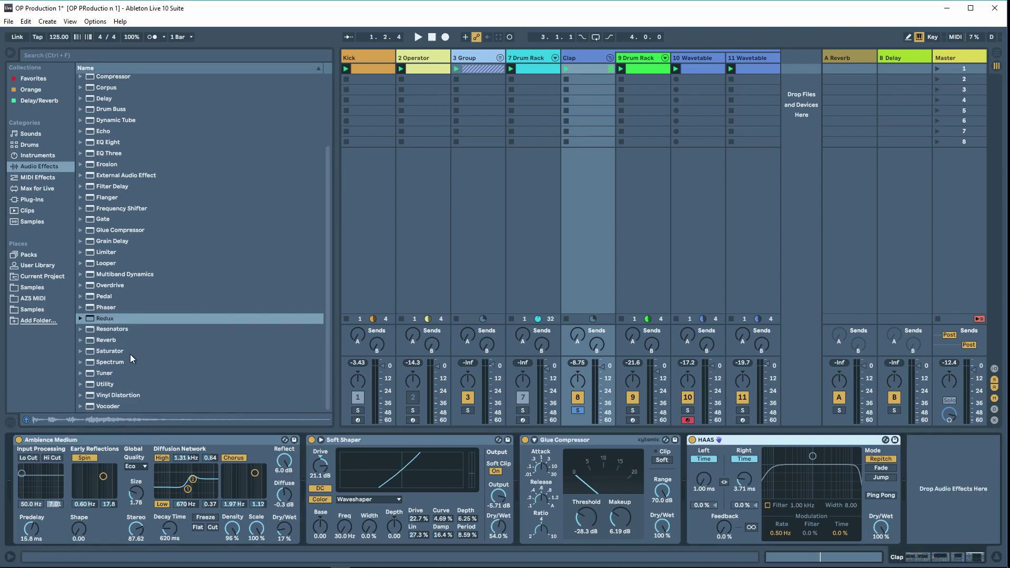
Add Erosion to the Clap group at 3.72 kHz, width 0.85 and amount 39.7, and move it to the start of the chain.
click(121, 317)
scroll(116, 306, up, 3)
scroll(116, 306, up, 1)
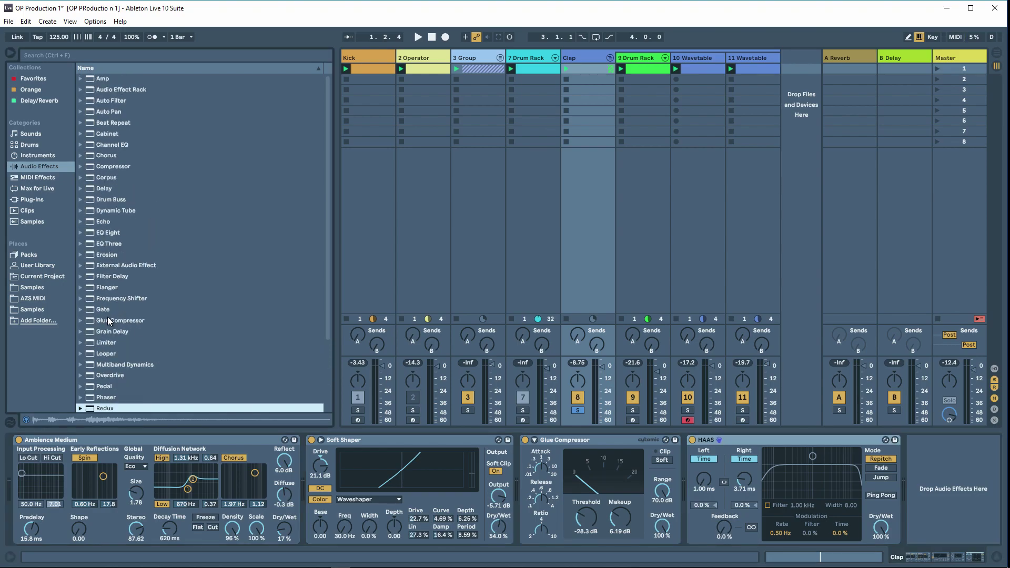
mouse_move(105, 255)
mouse_down()
mouse_move(945, 482)
mouse_move(957, 497)
mouse_up()
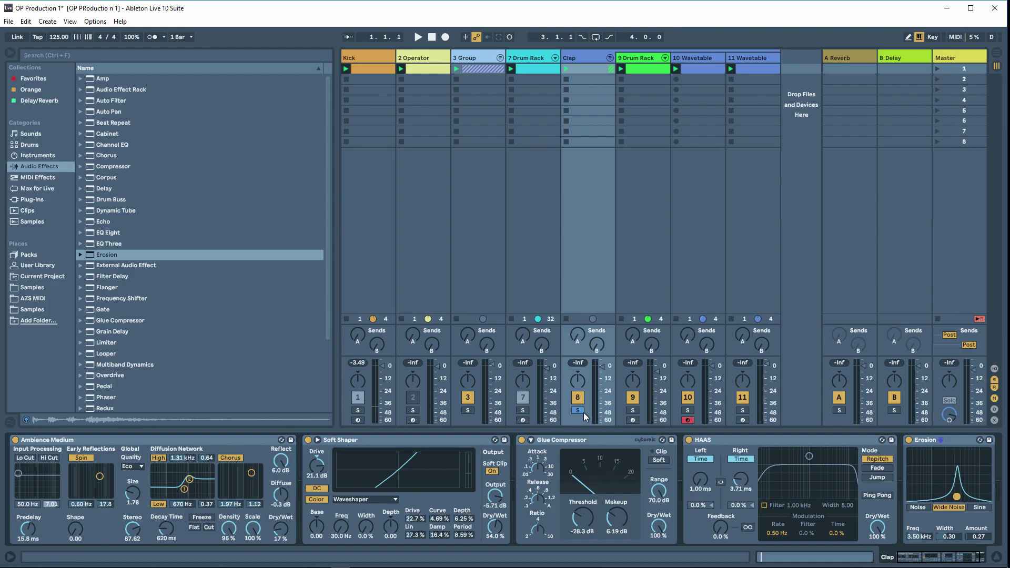
key(space)
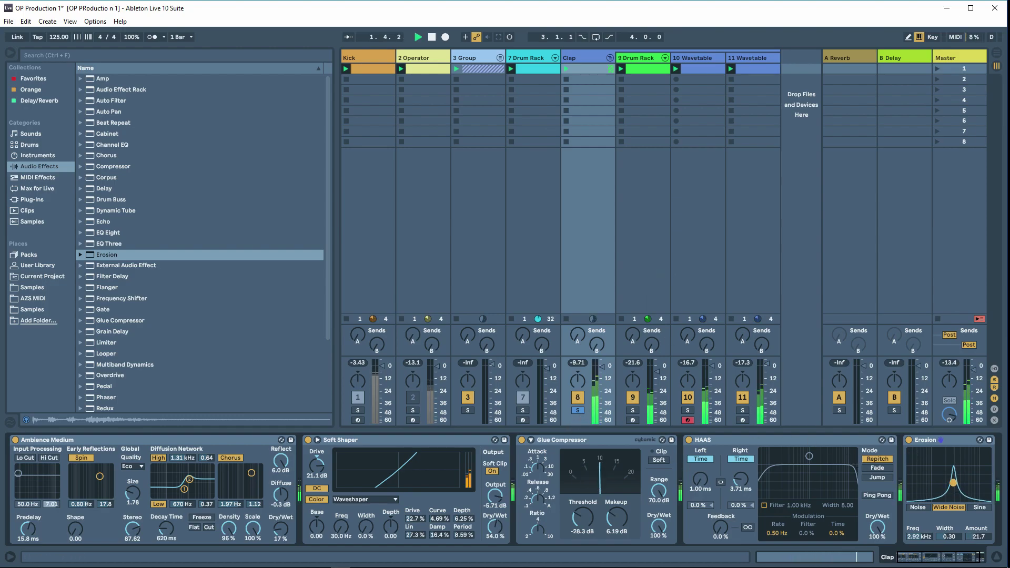
drag(957, 499, 959, 477)
drag(925, 440, 105, 459)
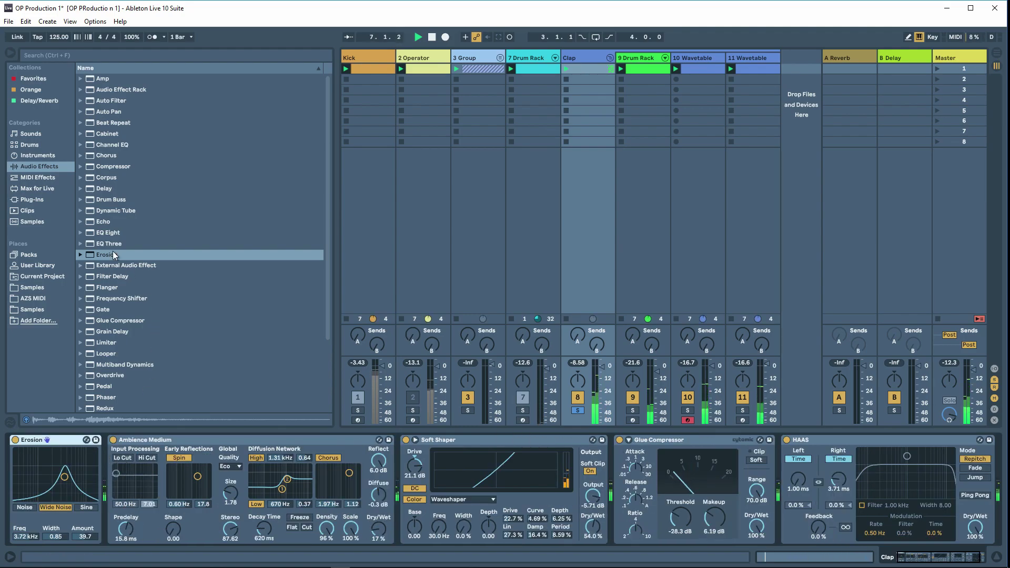
Insert EQ Eight after Erosion in the Clap group and make band 1 a low cut at 391 Hz.
drag(103, 232, 108, 473)
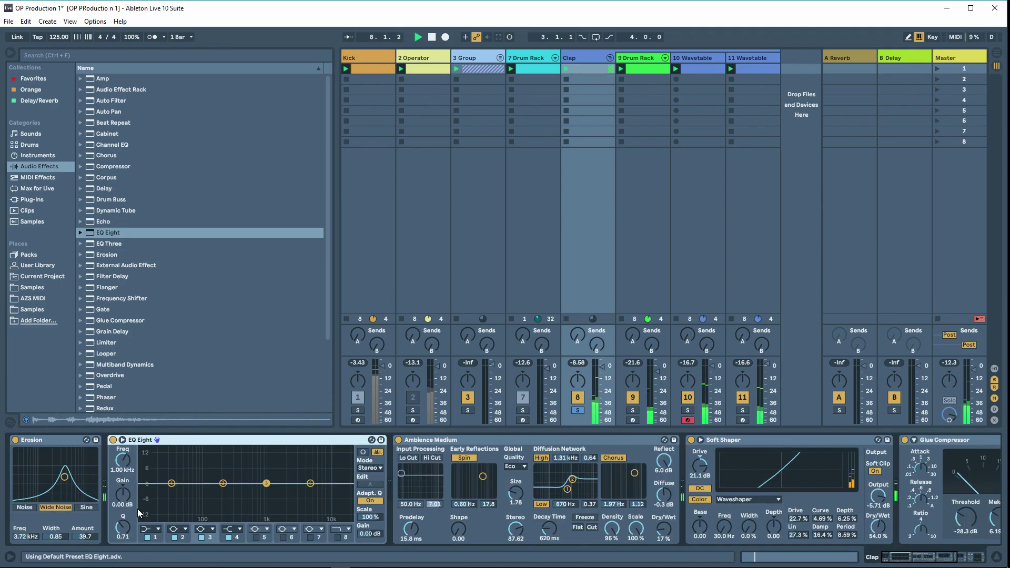
click(153, 528)
click(150, 460)
drag(172, 492, 234, 492)
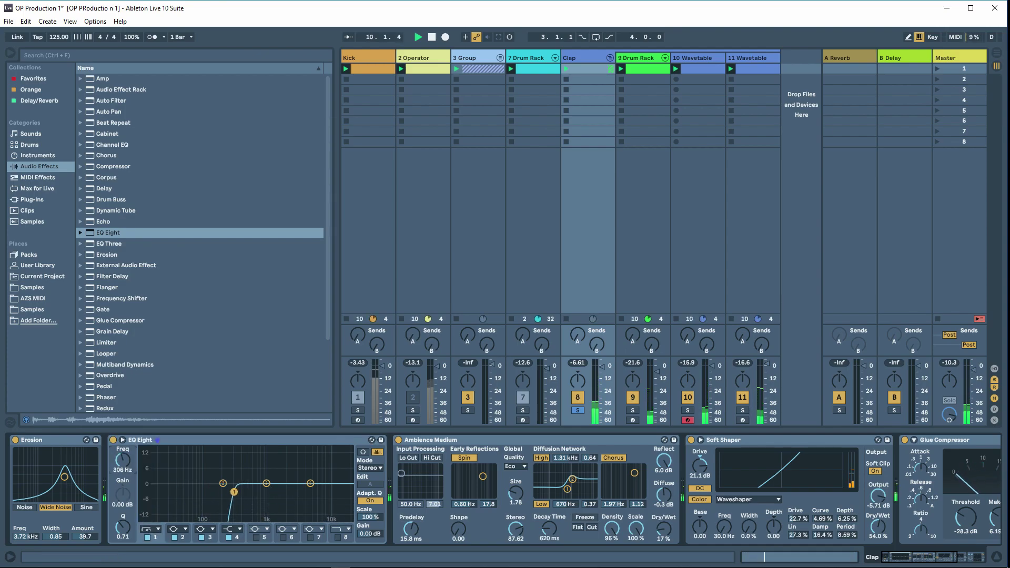
drag(123, 460, 123, 458)
Set the Clap group's Ambience Medium reverb to High quality, Shape 0.55 and Dry/Wet 7.9%.
click(513, 467)
click(517, 491)
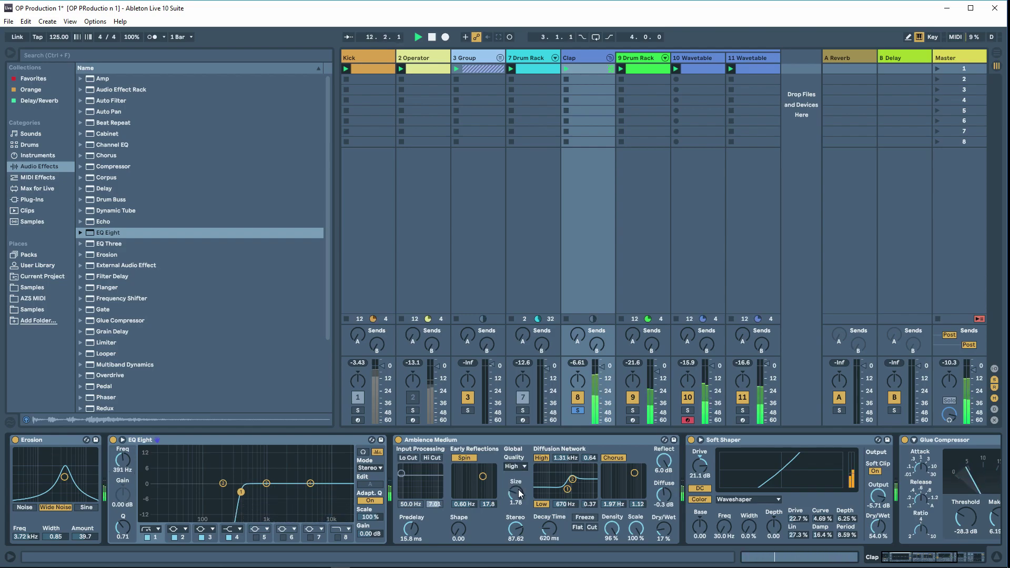
drag(461, 530, 460, 489)
mouse_move(674, 522)
mouse_down()
mouse_move(674, 513)
mouse_move(674, 531)
mouse_up()
key(space)
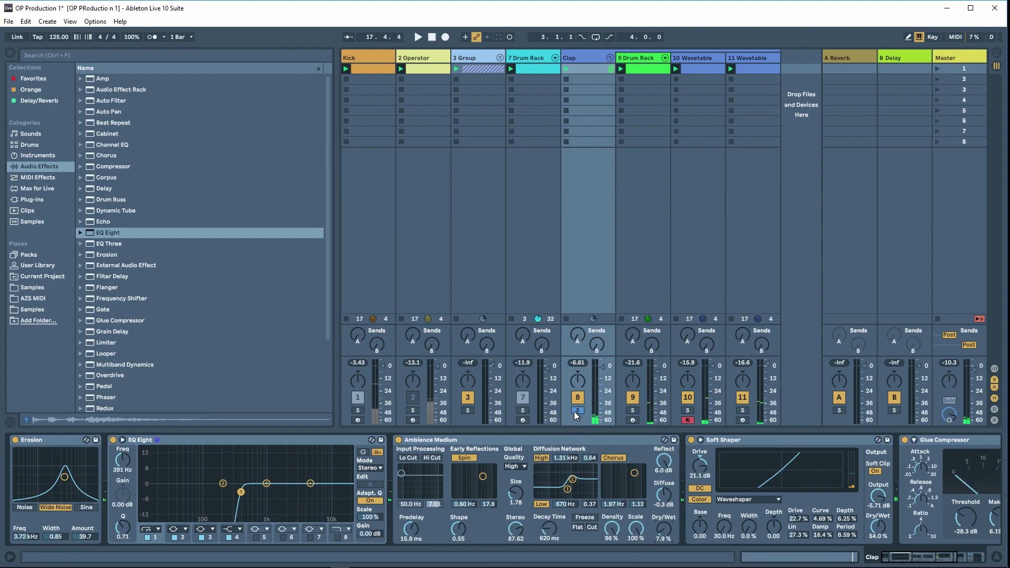
Look through the Max audio effects, and download the Max for Live Essentials and M4L Granulator II packs from the available packs.
click(41, 189)
click(77, 79)
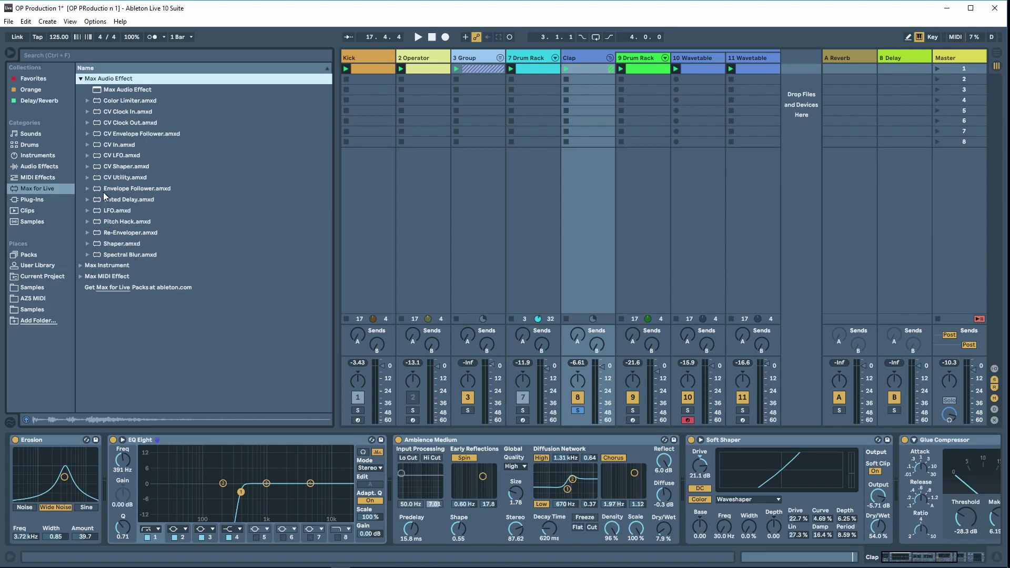
click(81, 79)
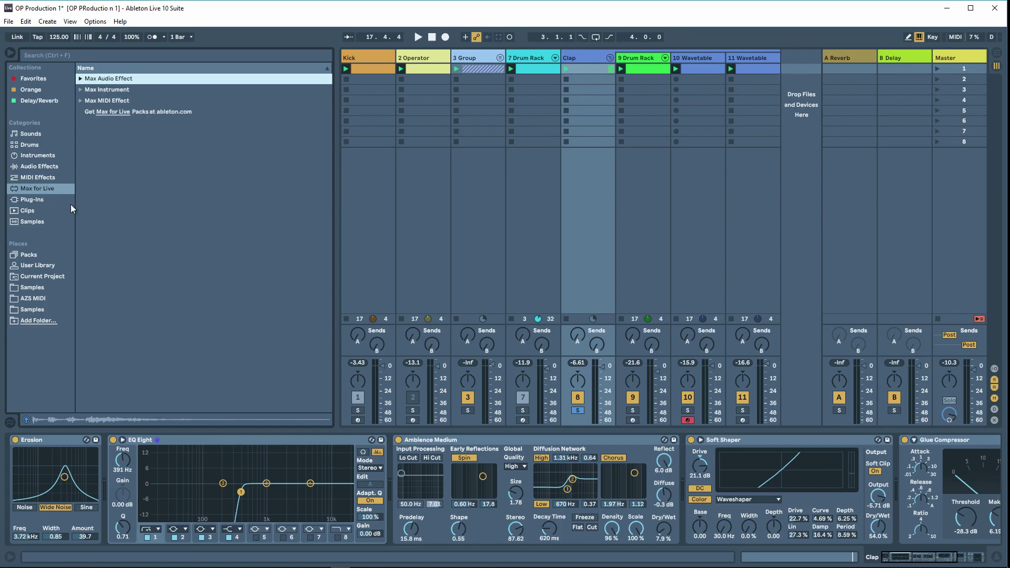
click(31, 255)
click(81, 166)
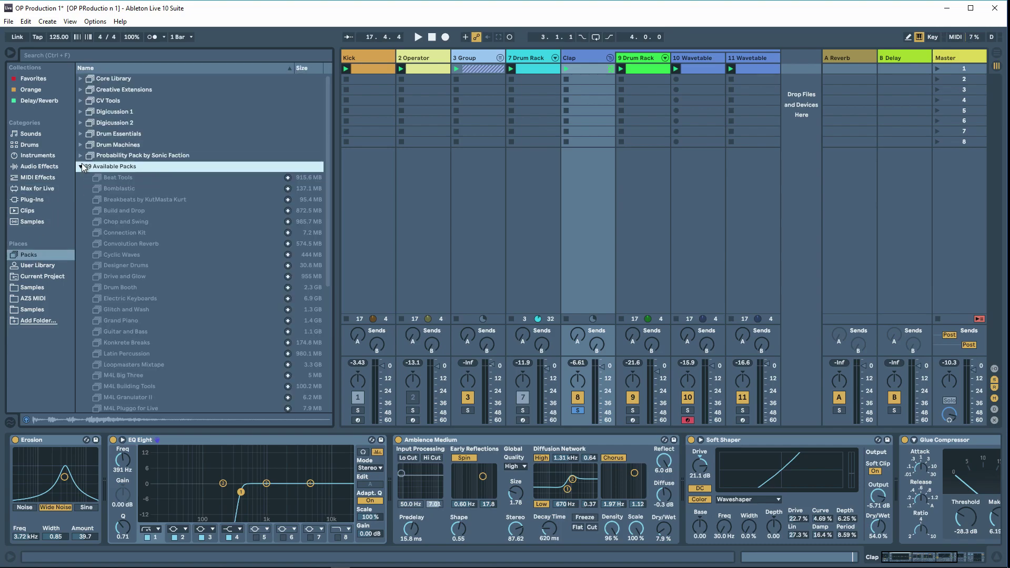
scroll(158, 226, down, 5)
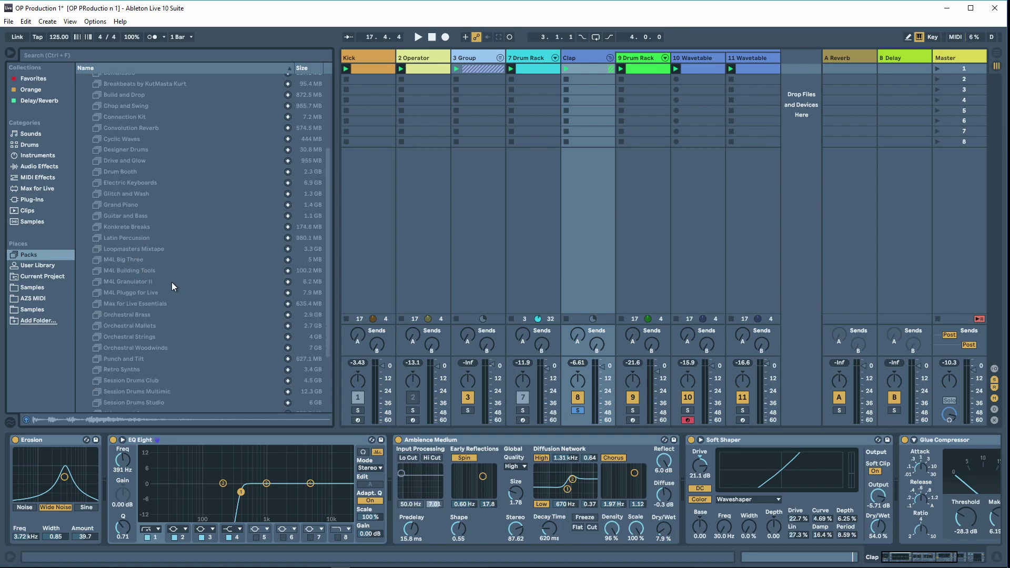
click(289, 305)
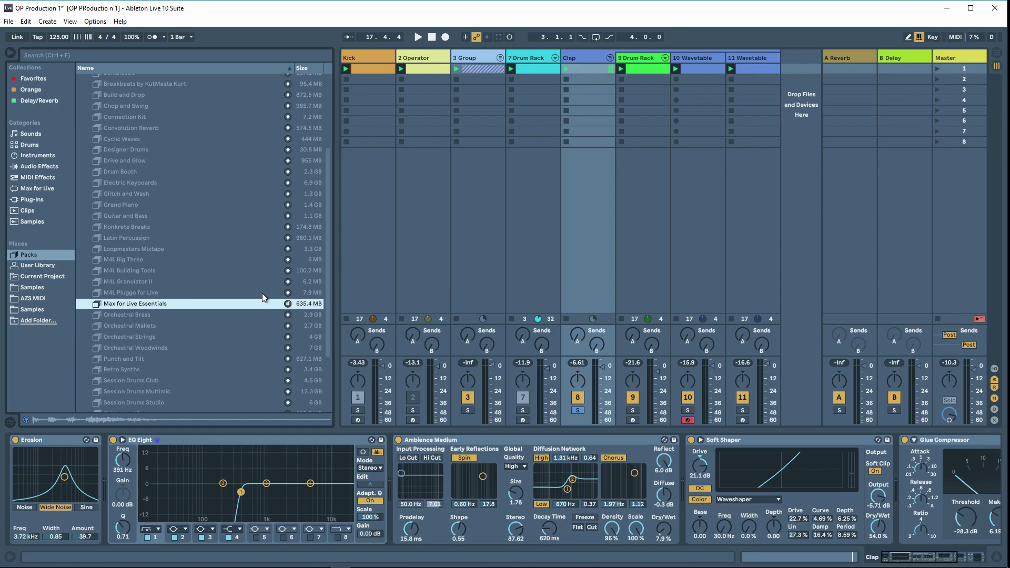
click(288, 283)
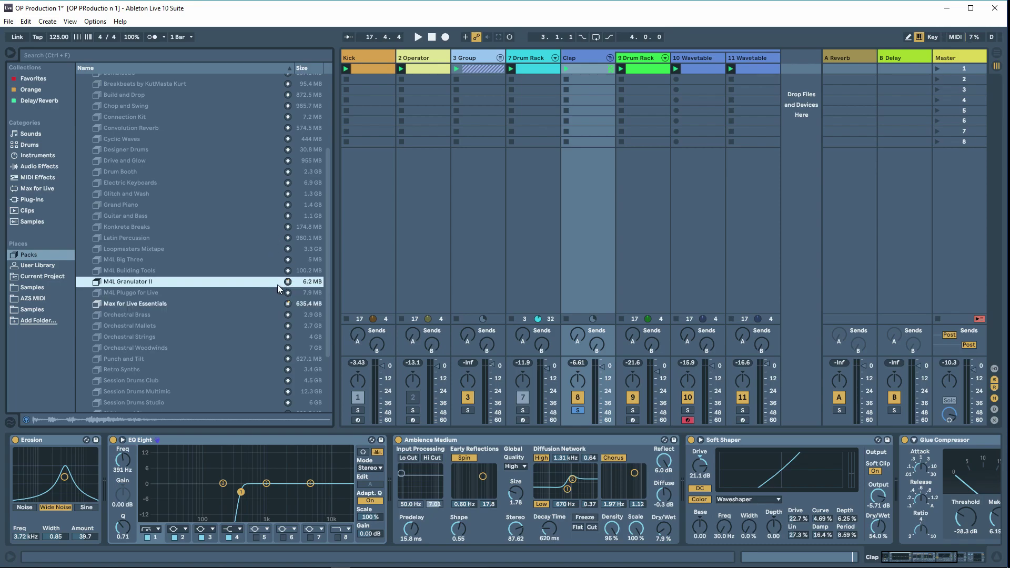
Download the Vinyl Classics, Sound Objects Lite and Punch and Tilt packs from the available packs.
scroll(216, 358, down, 5)
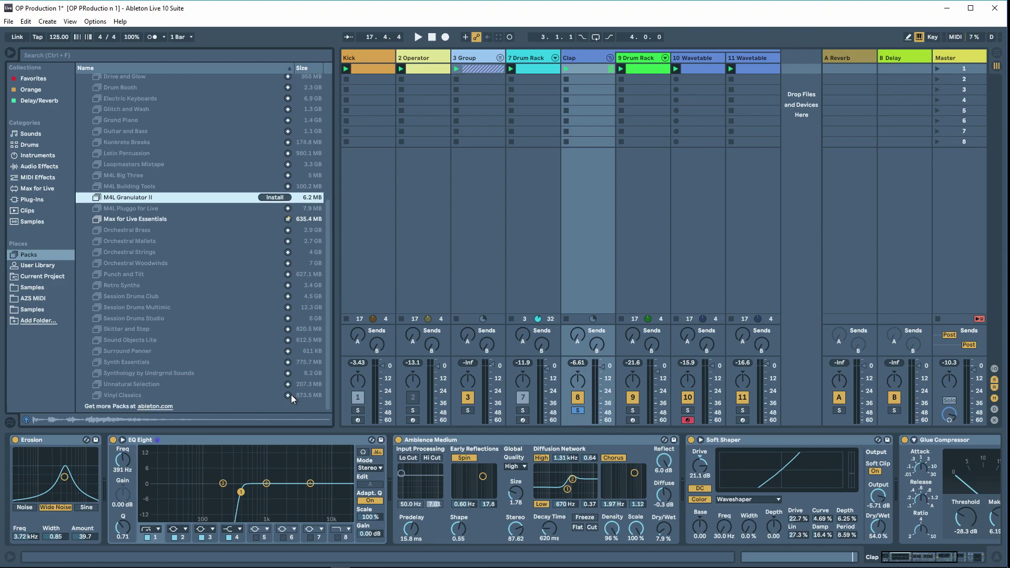
click(287, 396)
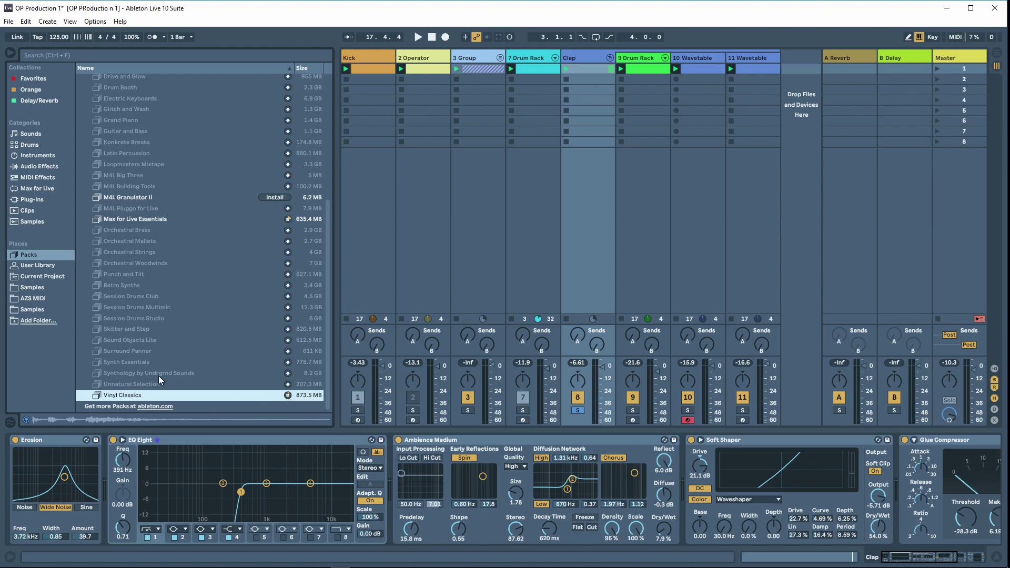
scroll(151, 360, up, 3)
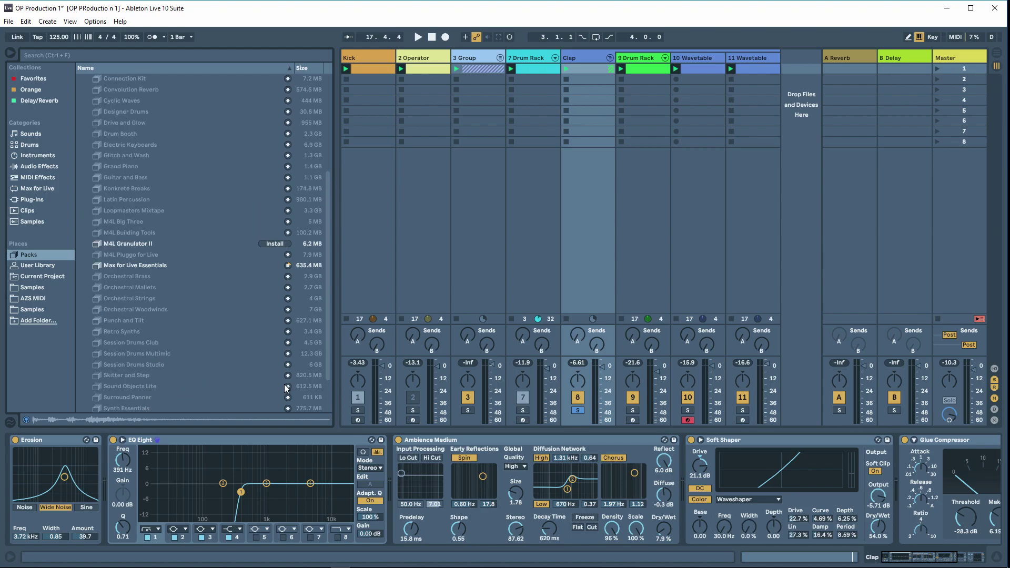
click(287, 388)
scroll(189, 355, up, 8)
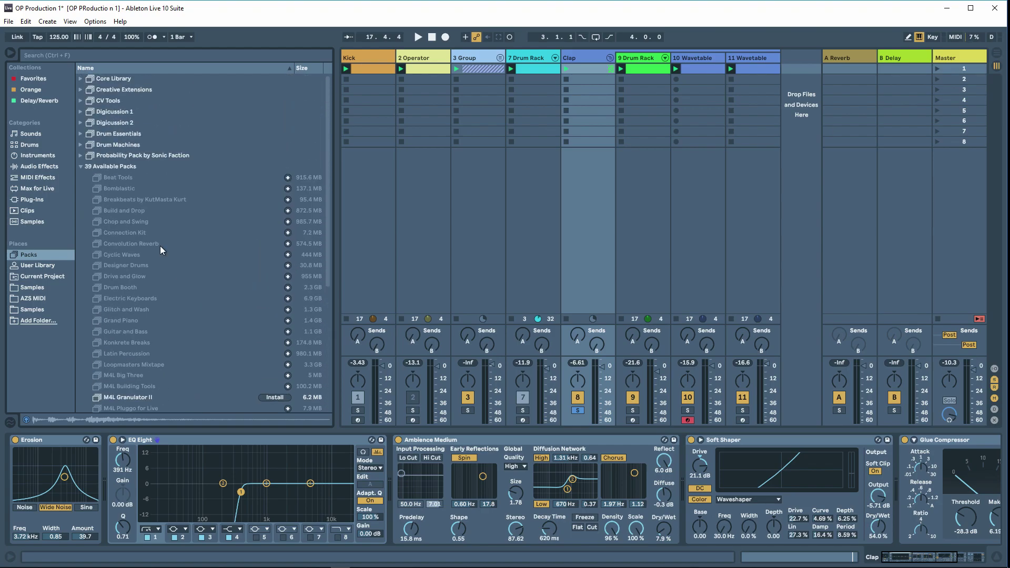
scroll(157, 320, down, 9)
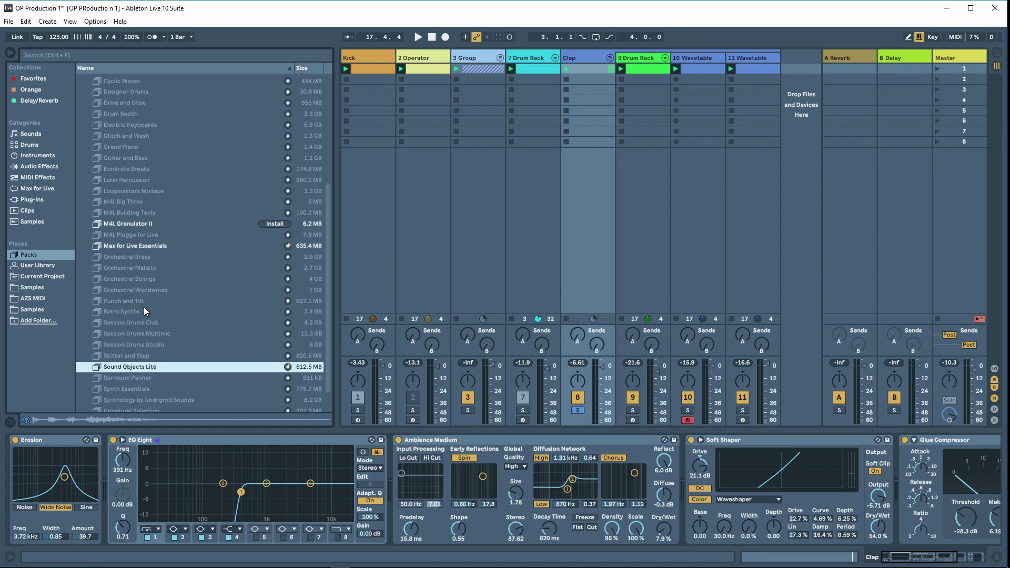
click(285, 300)
scroll(158, 298, up, 6)
scroll(159, 298, up, 4)
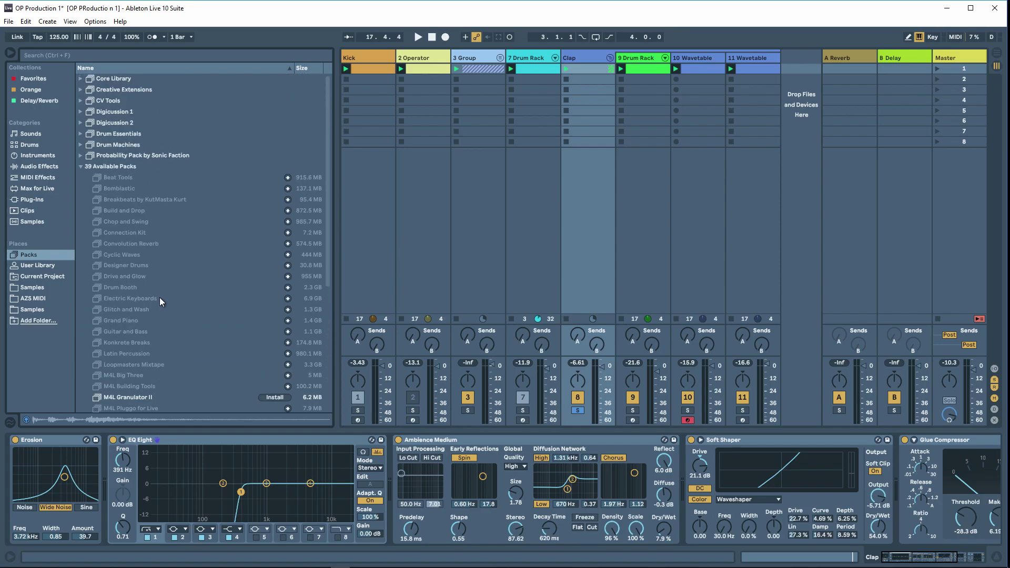
Hide the browser, fold the Clap group and turn off its solo.
click(9, 53)
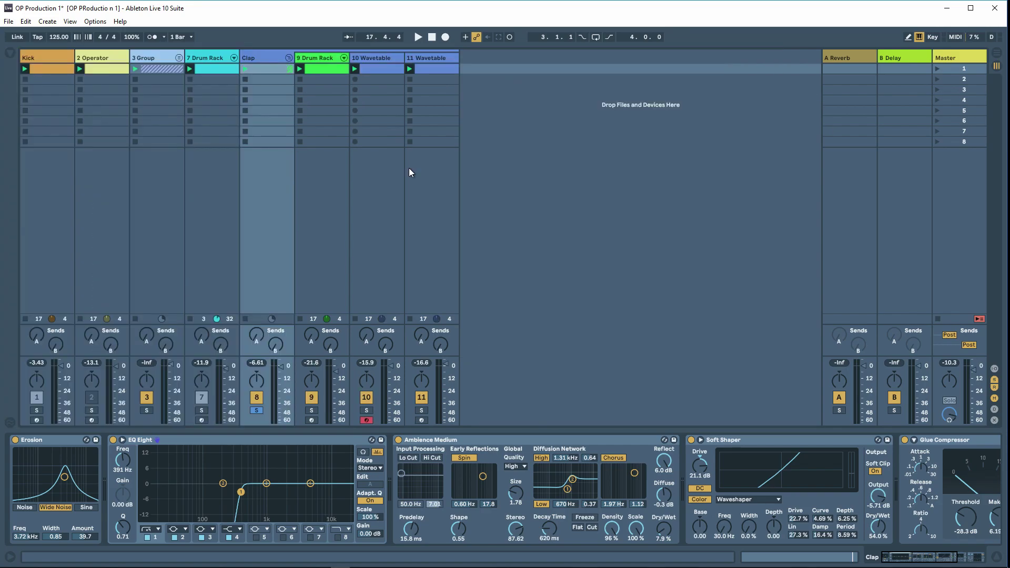
click(495, 146)
click(289, 58)
key(space)
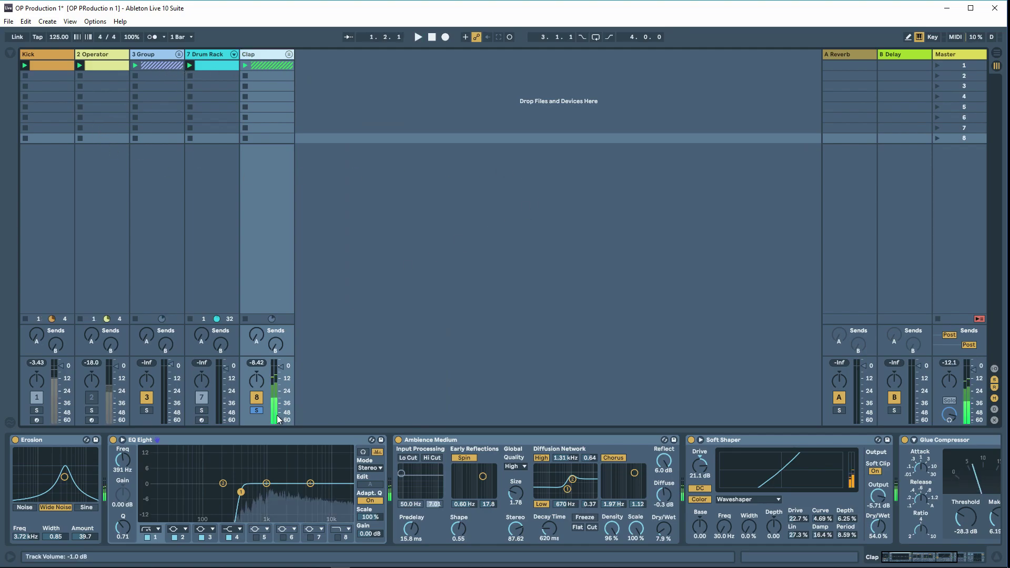
click(257, 411)
key(space)
Set the Dry/Wet of the Boom in E device on the Kick track to 23% during playback.
click(42, 54)
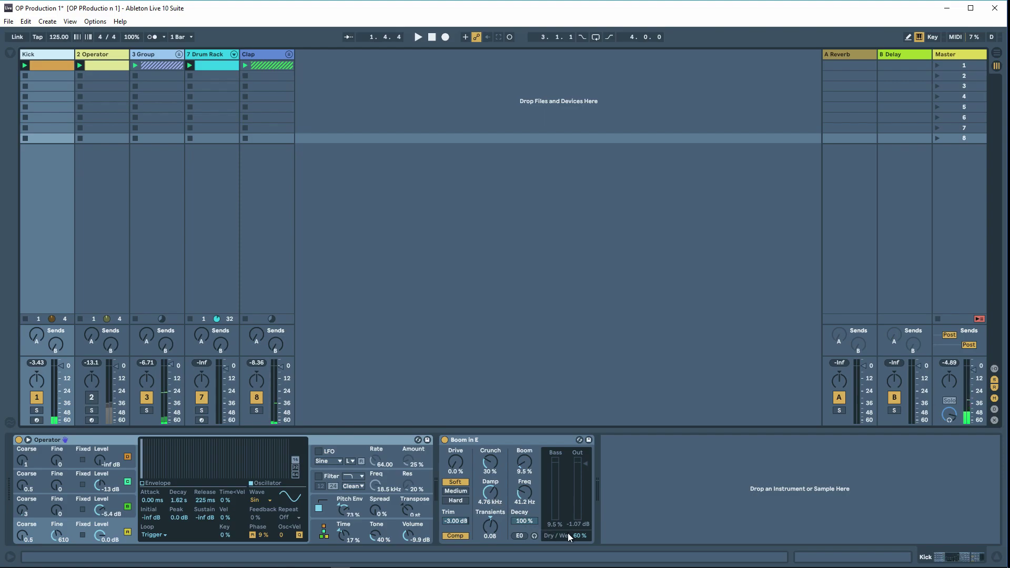
key(space)
drag(569, 537, 569, 558)
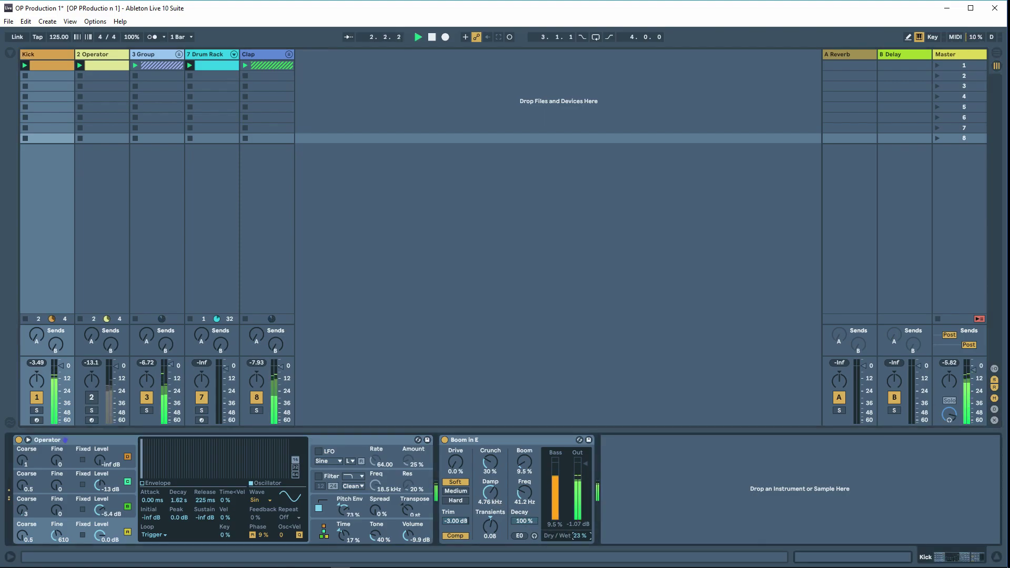
key(space)
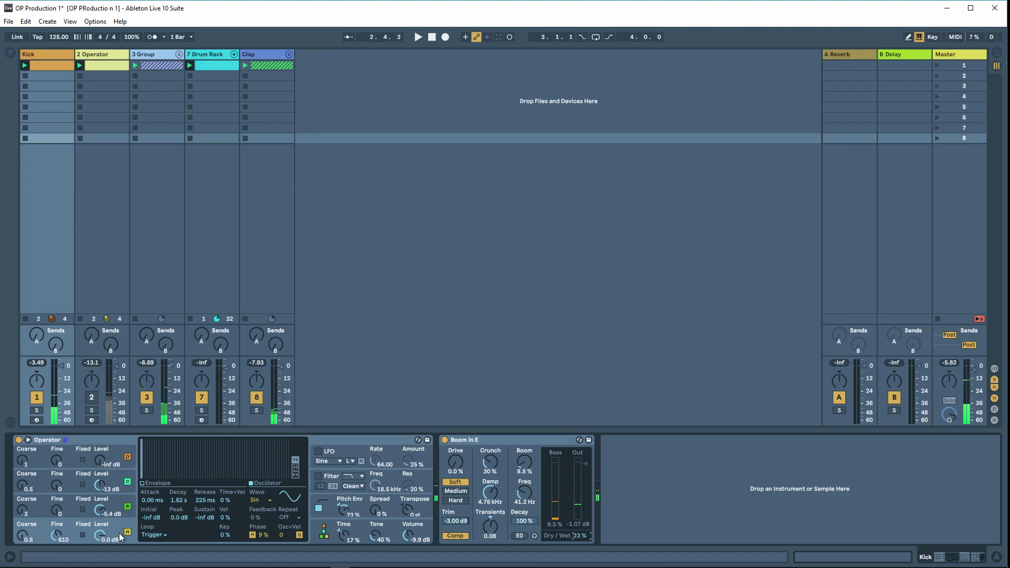
Set the oscillator A envelope in the Kick's Operator to a 2.10 s decay and 345 ms release.
key(space)
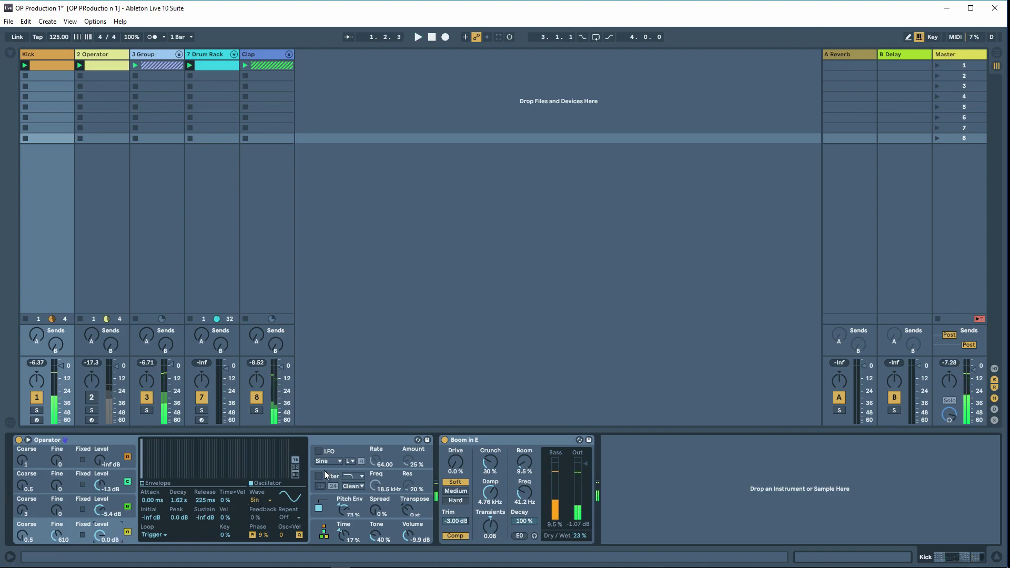
click(319, 532)
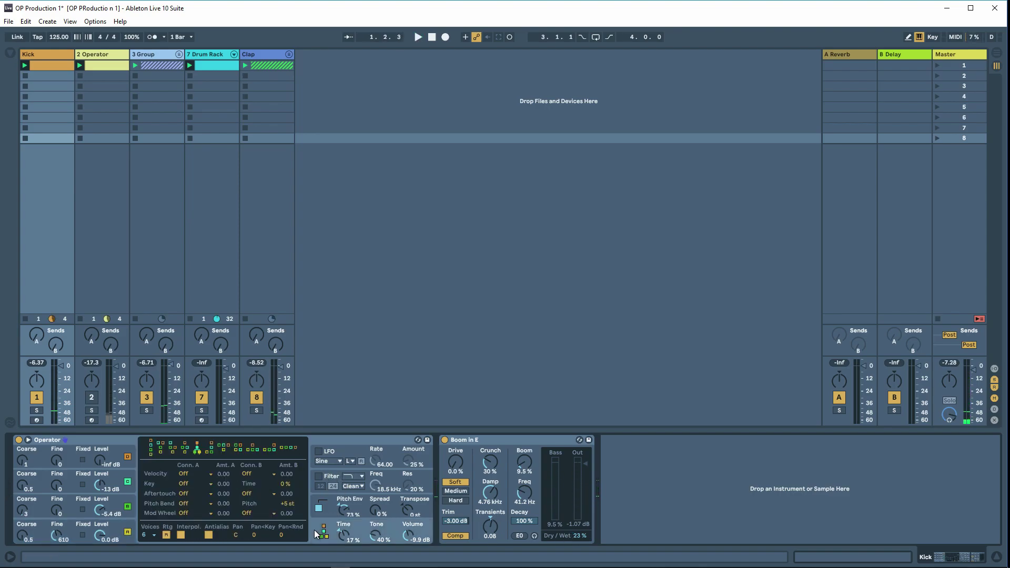
click(111, 544)
click(142, 484)
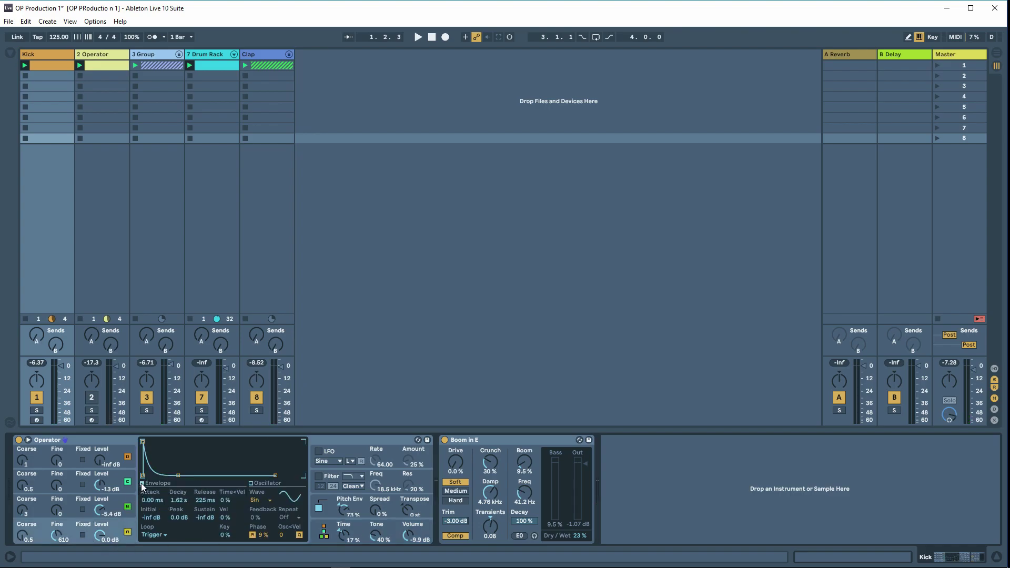
drag(178, 502, 178, 498)
key(space)
click(196, 500)
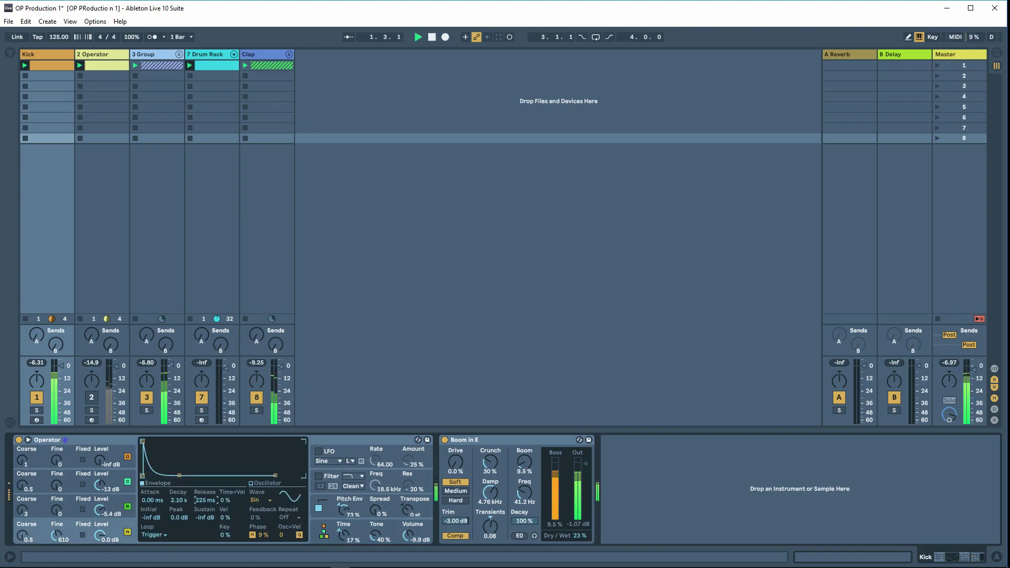
key(space)
Try the oscillator A envelope with its loop mode at None during playback and set it back to Trigger.
click(162, 534)
click(162, 534)
click(163, 535)
click(154, 491)
key(space)
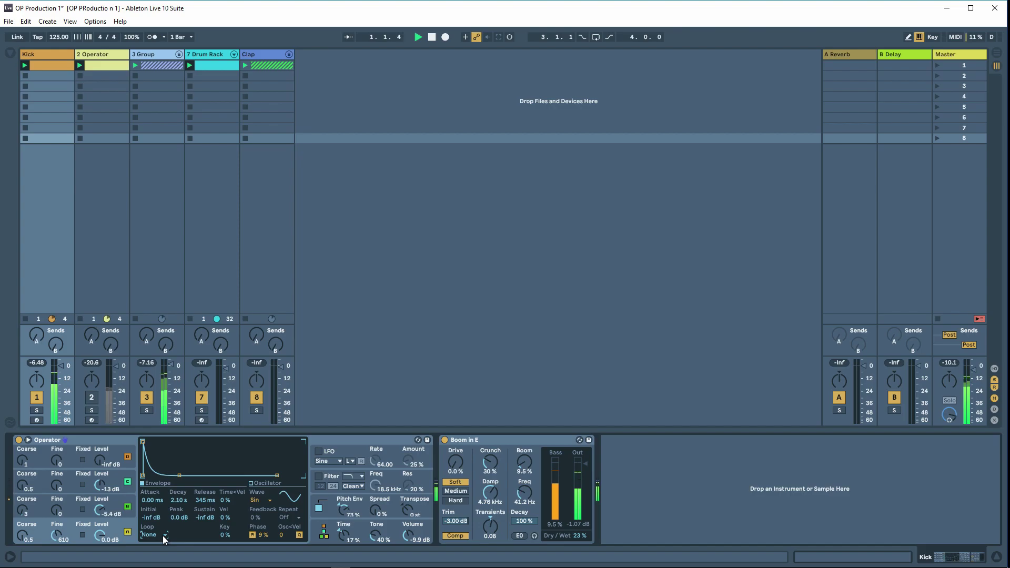
click(161, 535)
click(160, 529)
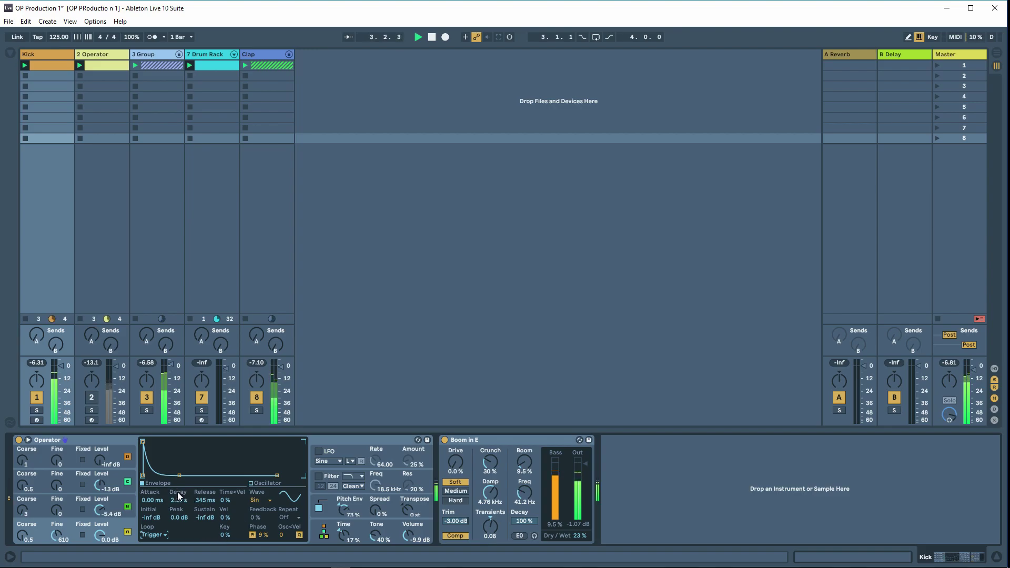
Shape the Kick Operator's pitch envelope with 30.5 ms attack, +45 st initial, +11 st peak and 20.3 ms release.
click(335, 507)
drag(167, 457, 166, 459)
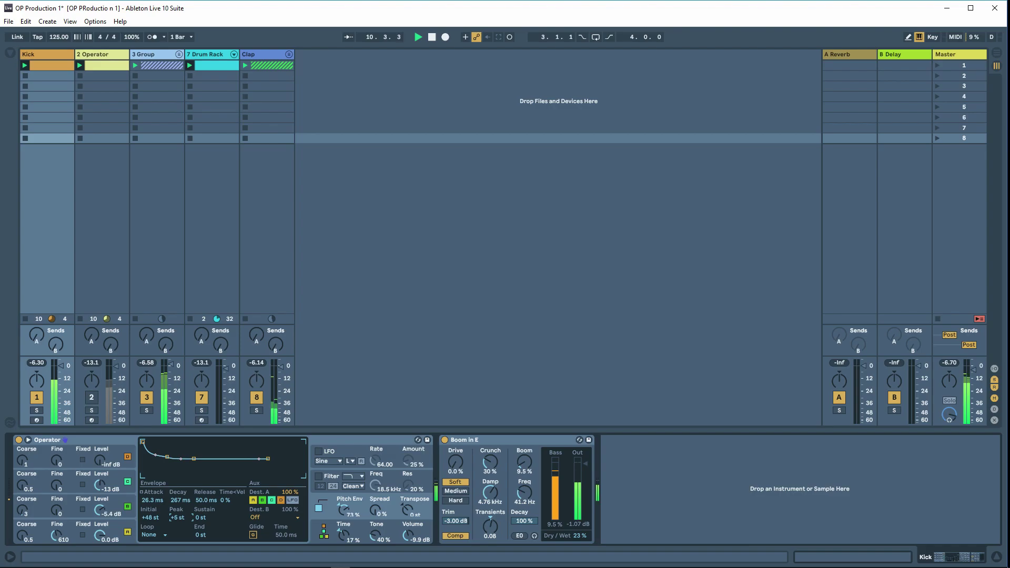
drag(178, 518, 178, 512)
click(205, 501)
drag(205, 500, 205, 513)
click(153, 501)
Open the Kick clip, audition its note's pitch on the piano roll and return to the device chain.
click(50, 65)
scroll(250, 433, down, 1)
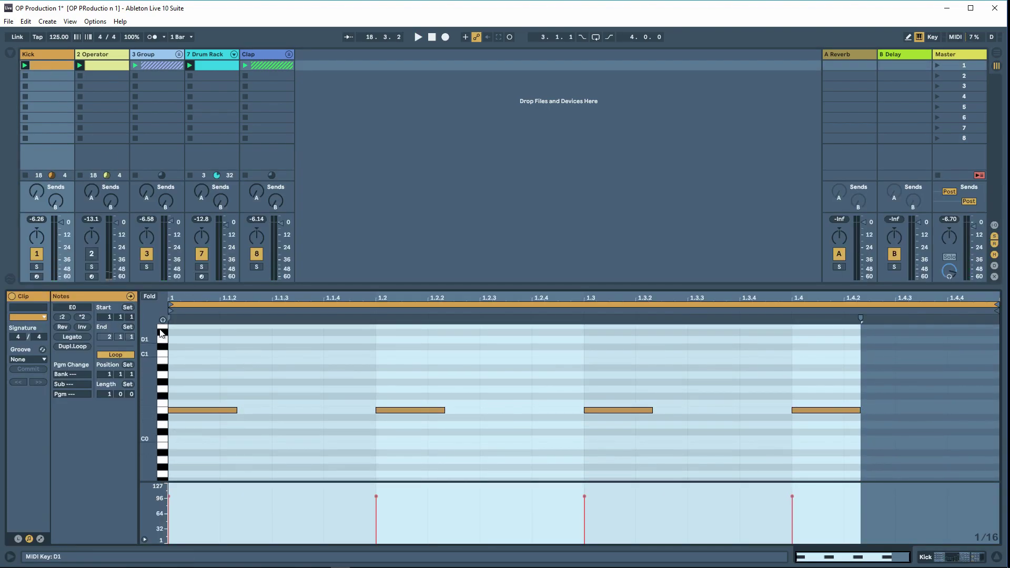
click(161, 408)
scroll(162, 408, down, 4)
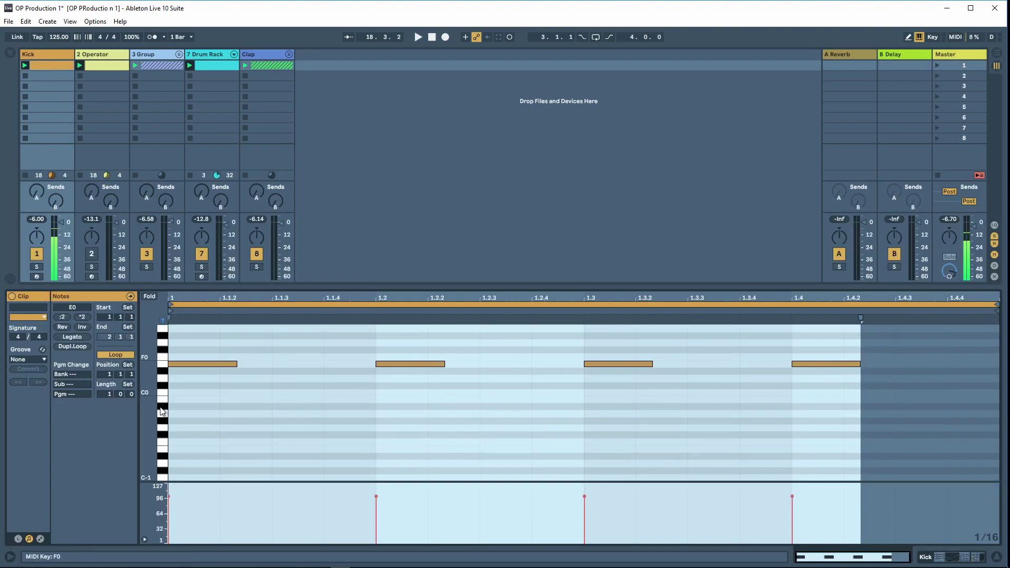
scroll(161, 406, up, 1)
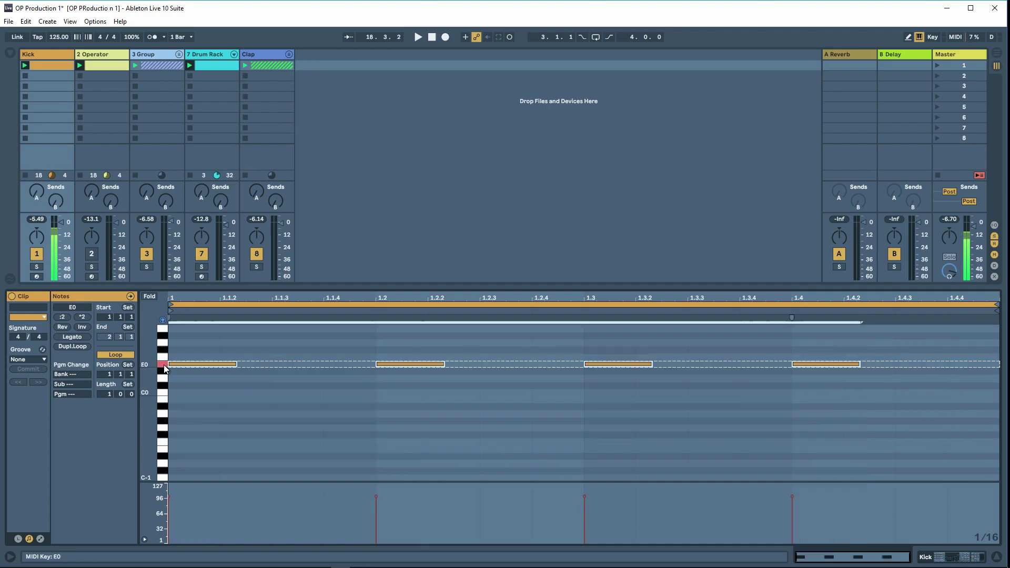
key(shift+Tab)
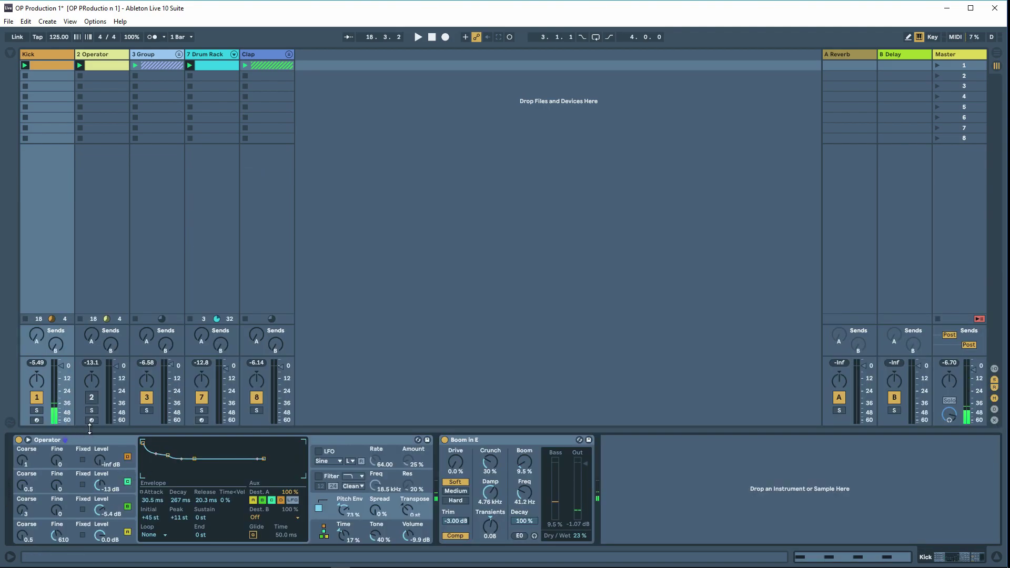
Freeze the Kick track.
click(64, 57)
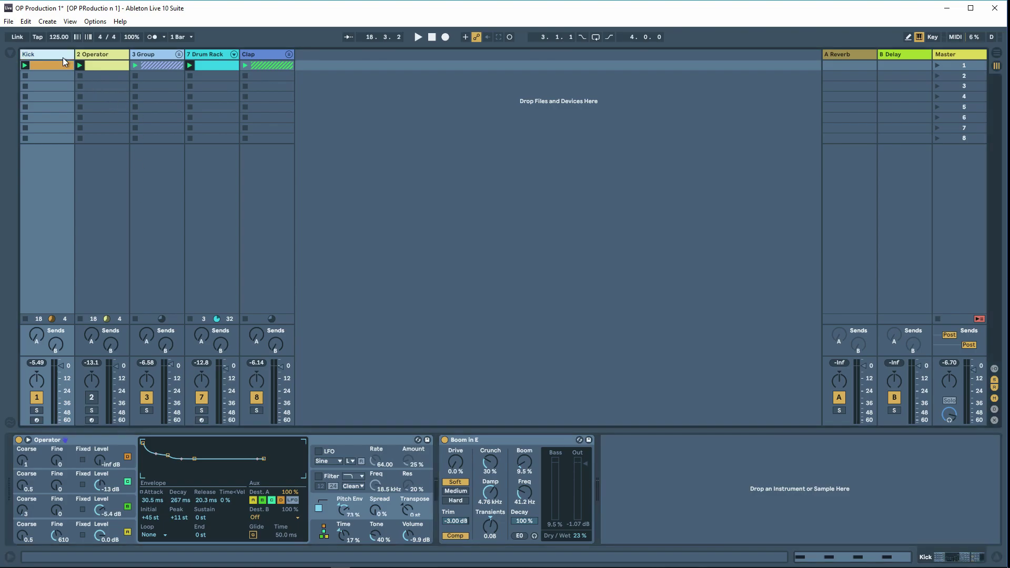
right_click(50, 65)
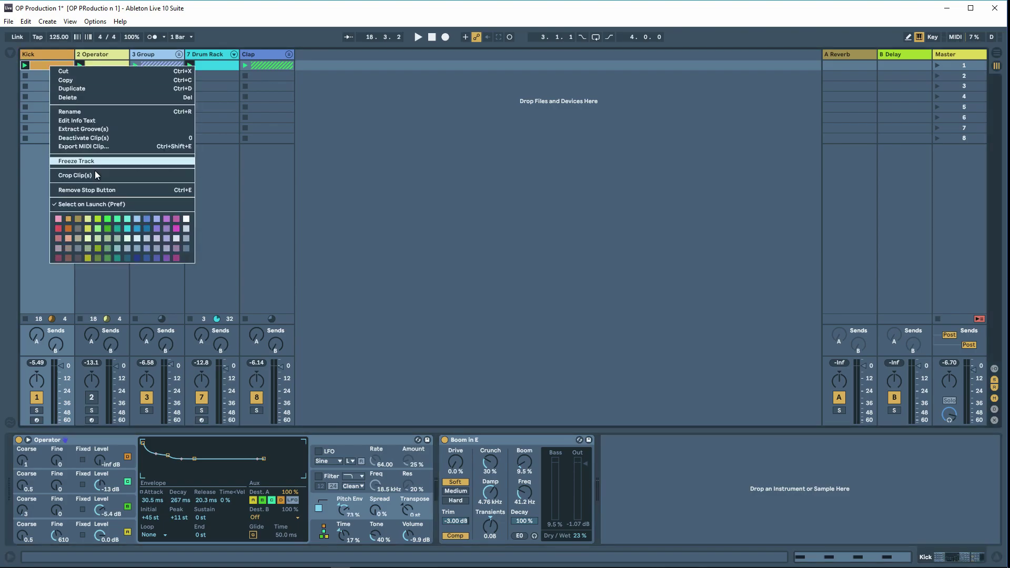
click(102, 160)
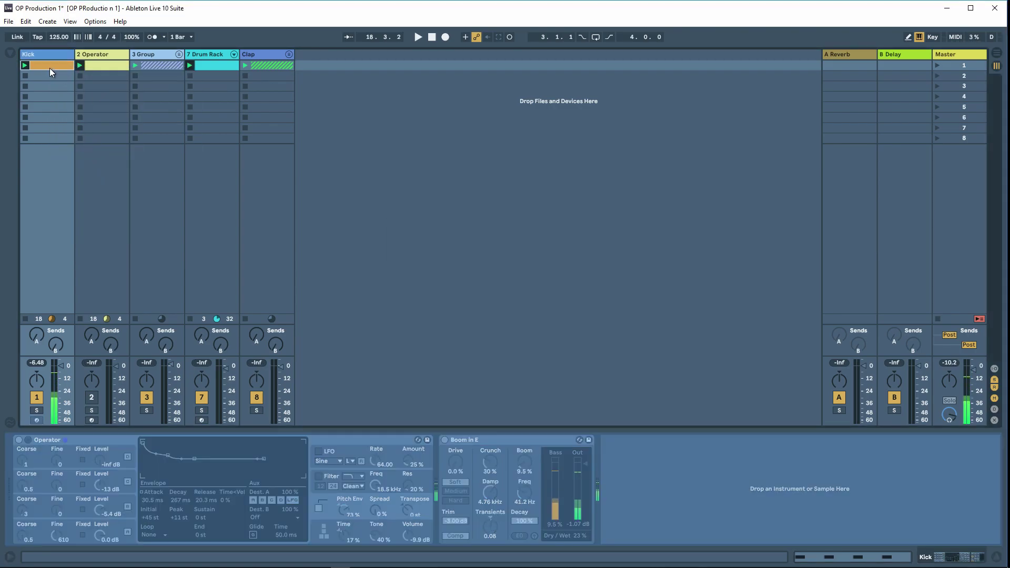
Flatten and mute the Kick track, loading its frozen audio clip into a Simpler on a new MIDI track.
right_click(50, 69)
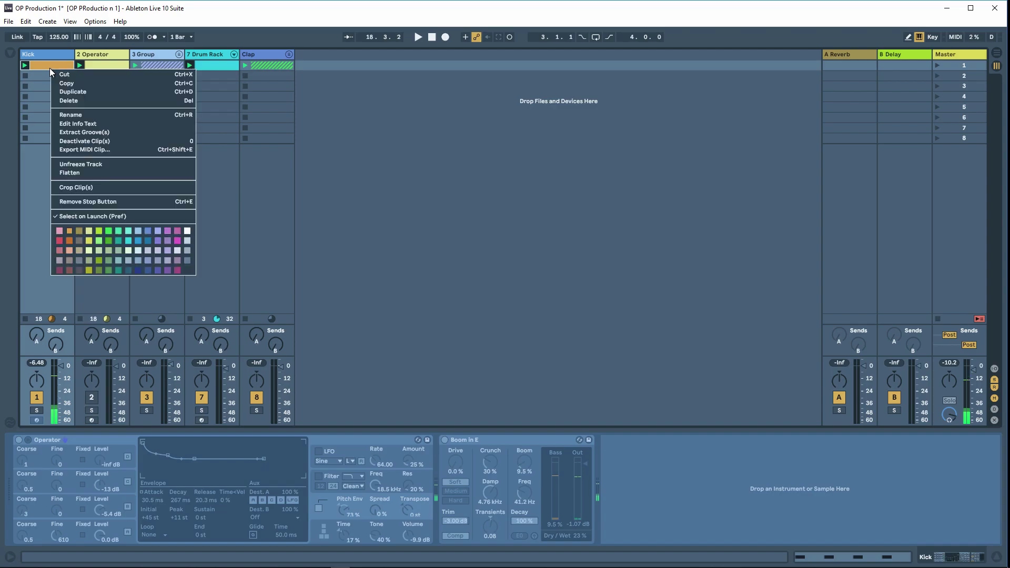
click(89, 170)
click(11, 53)
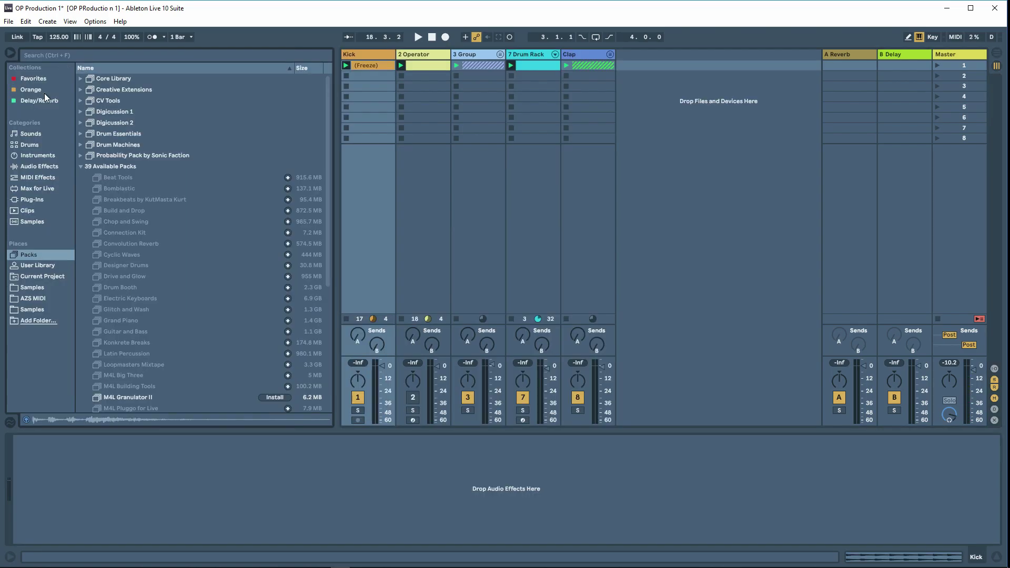
click(36, 156)
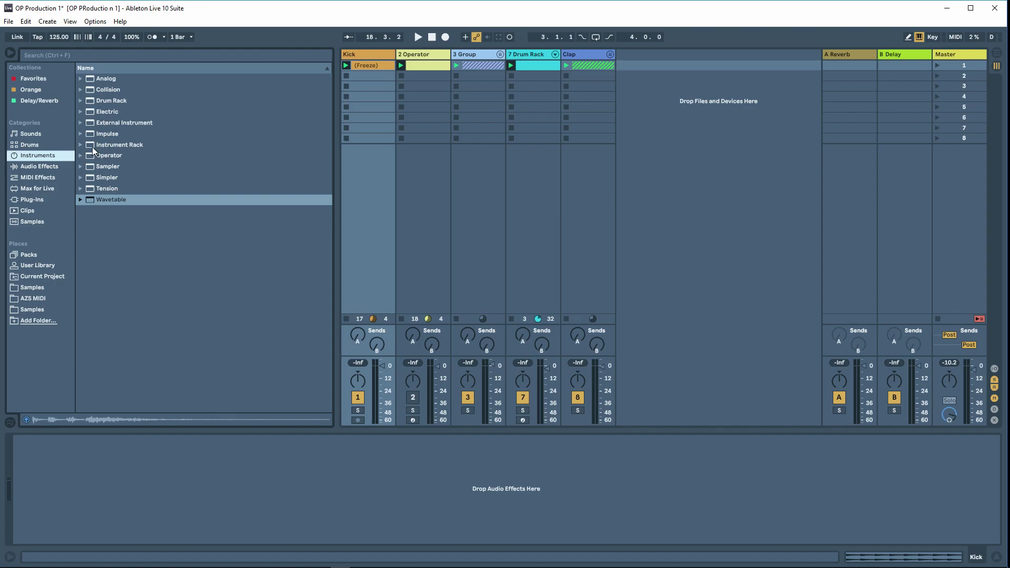
drag(103, 178, 647, 63)
drag(376, 70, 251, 472)
click(358, 398)
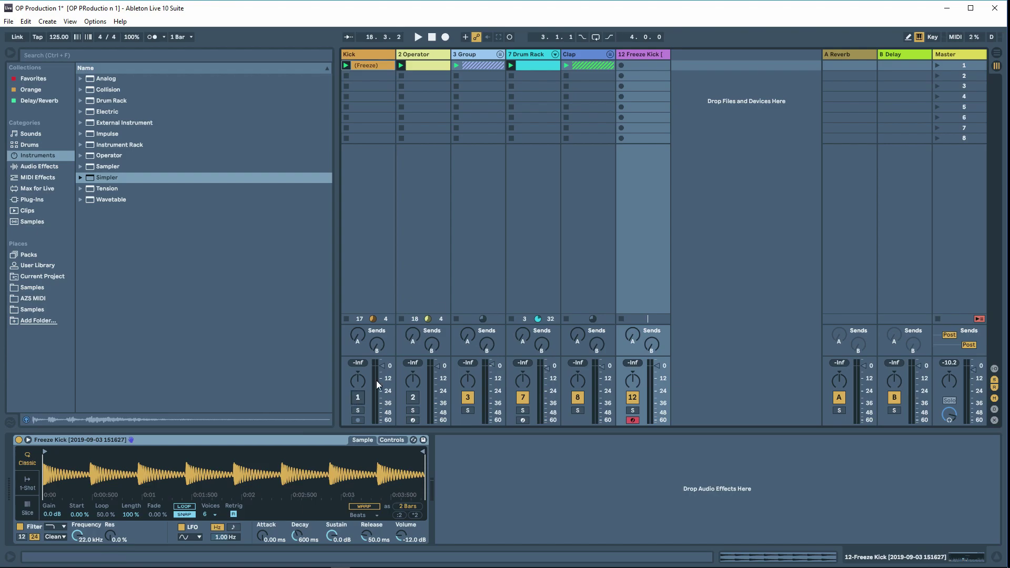
Create a one-bar clip on the Freeze Kick track with a one-beat C3 note repeated on all four beats.
double_click(634, 62)
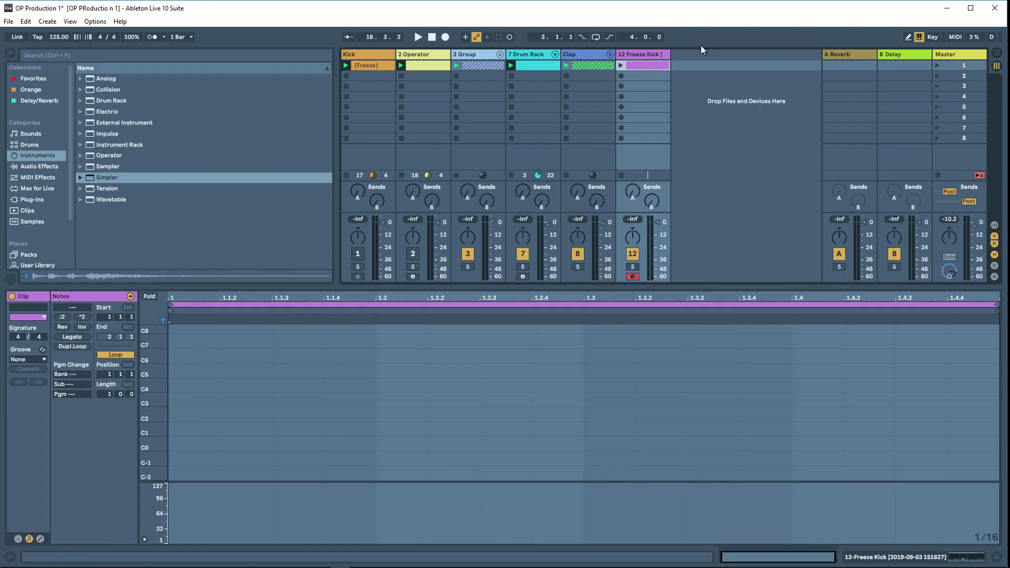
drag(163, 377, 182, 400)
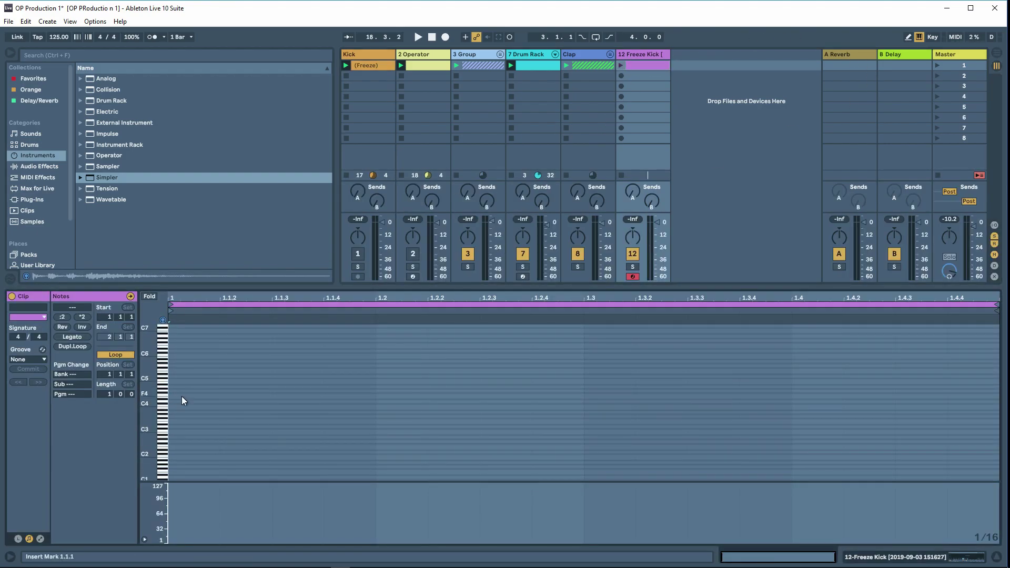
double_click(176, 430)
drag(218, 431, 256, 431)
drag(274, 430, 375, 430)
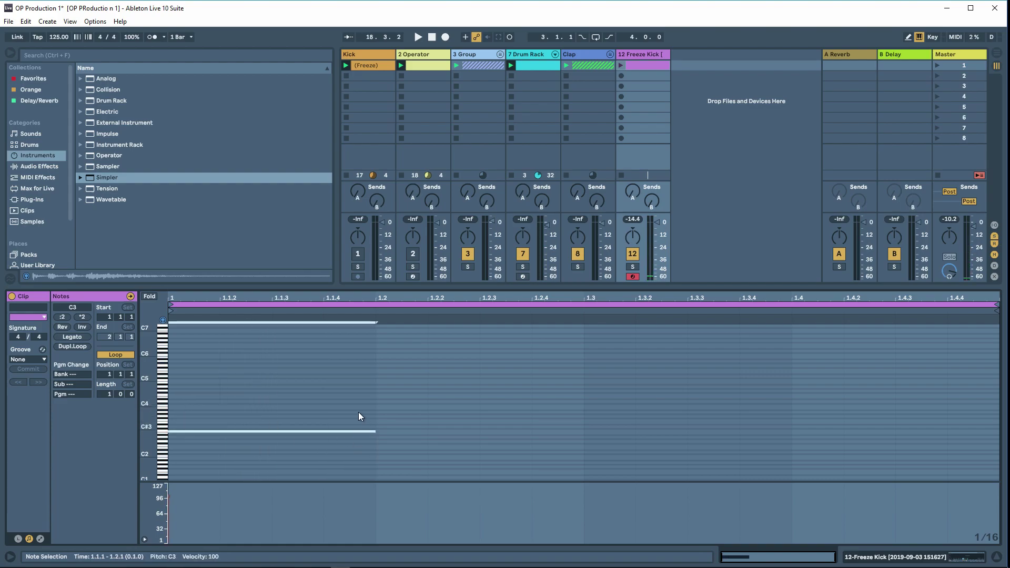
key(ctrl+d)
key(ctrl+d)
key(ctrl+d)
Shorten the Simpler sample to its first kick hit, one beat long, and crop it.
key(shift+Tab)
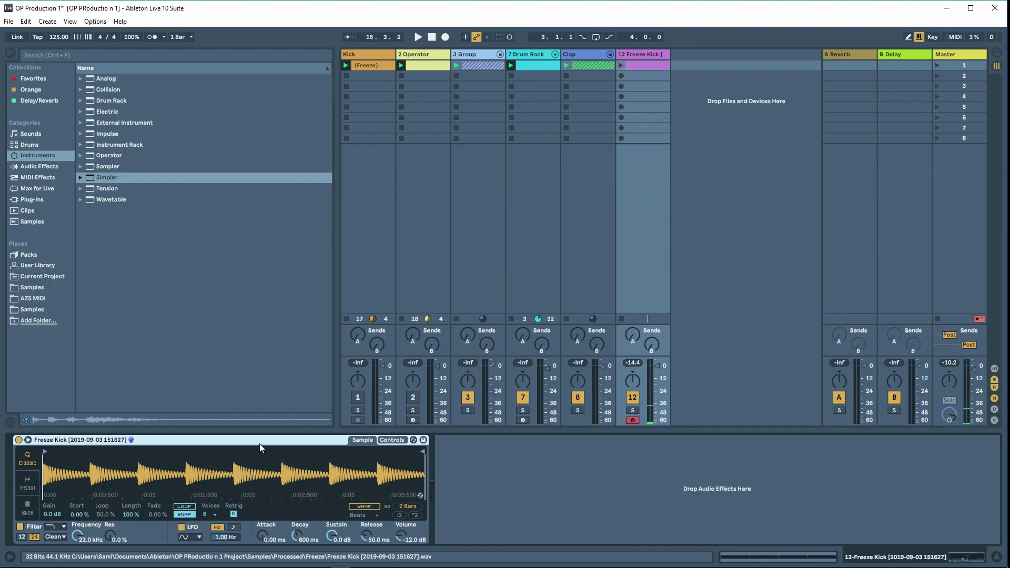
drag(423, 452, 86, 467)
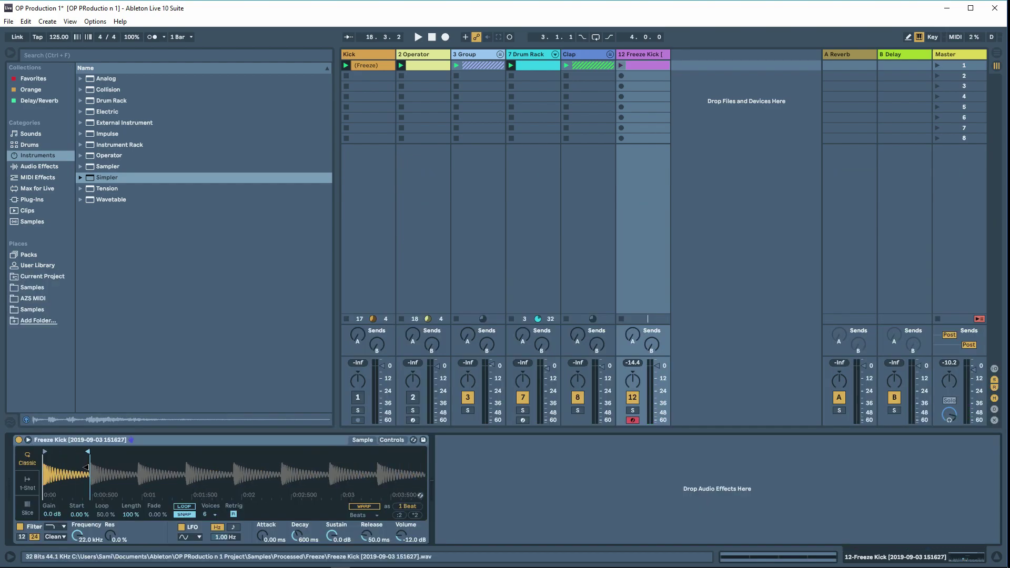
right_click(191, 456)
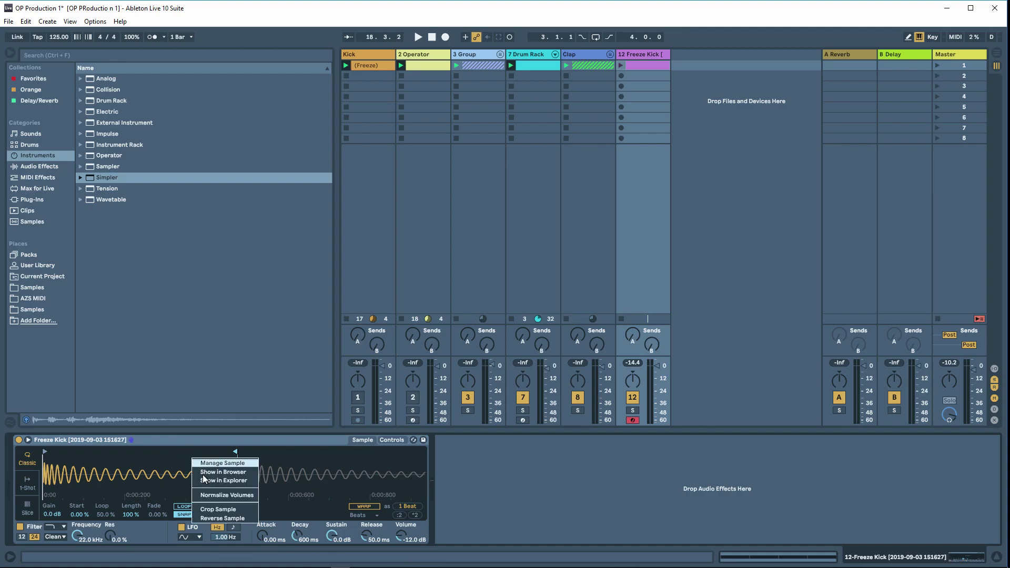
click(210, 509)
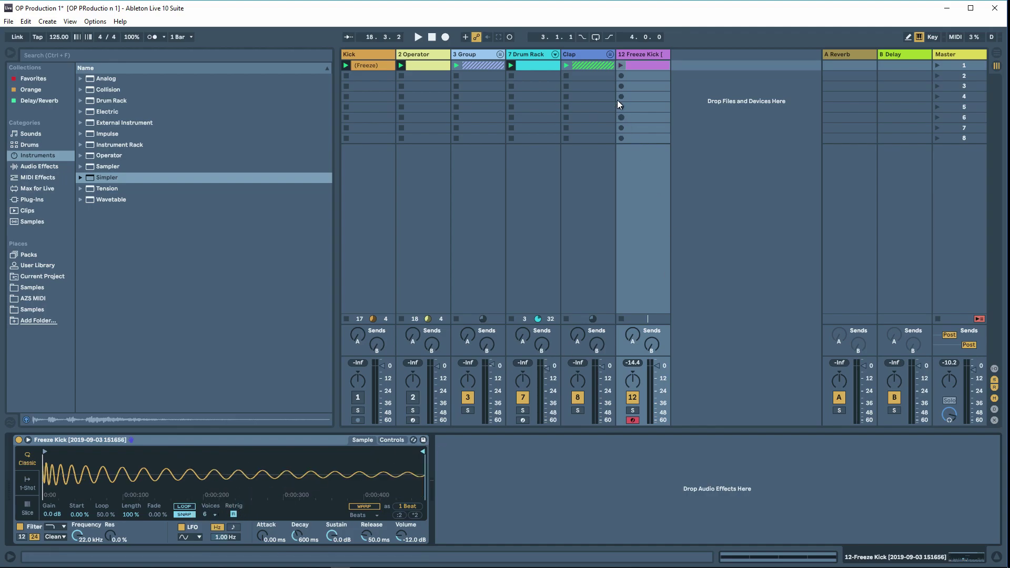
Launch the new kick clip with Simpler volume at -2.86 dB and enable a pitch envelope of +10 st with 8.57 ms decay.
click(621, 65)
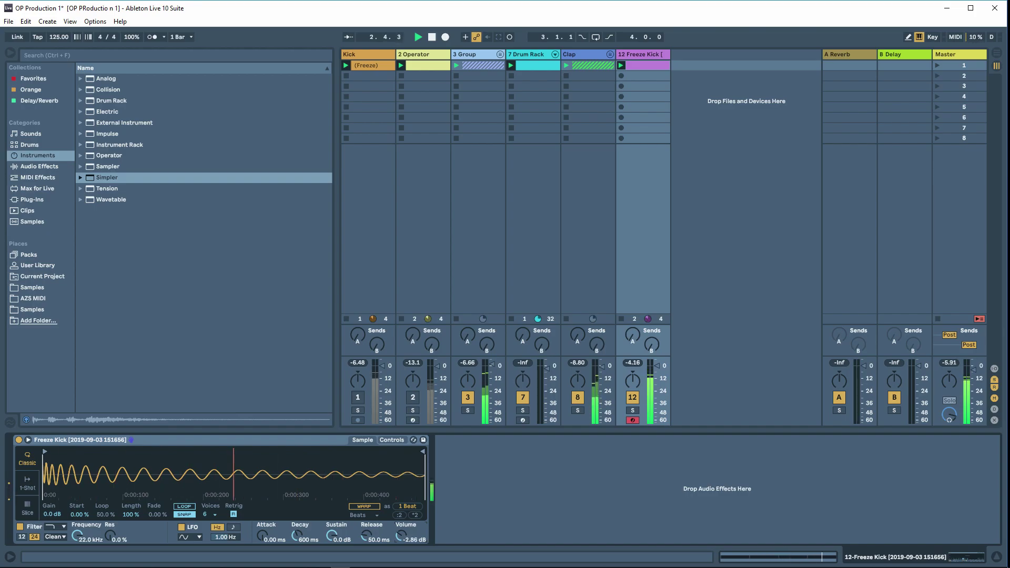
click(393, 440)
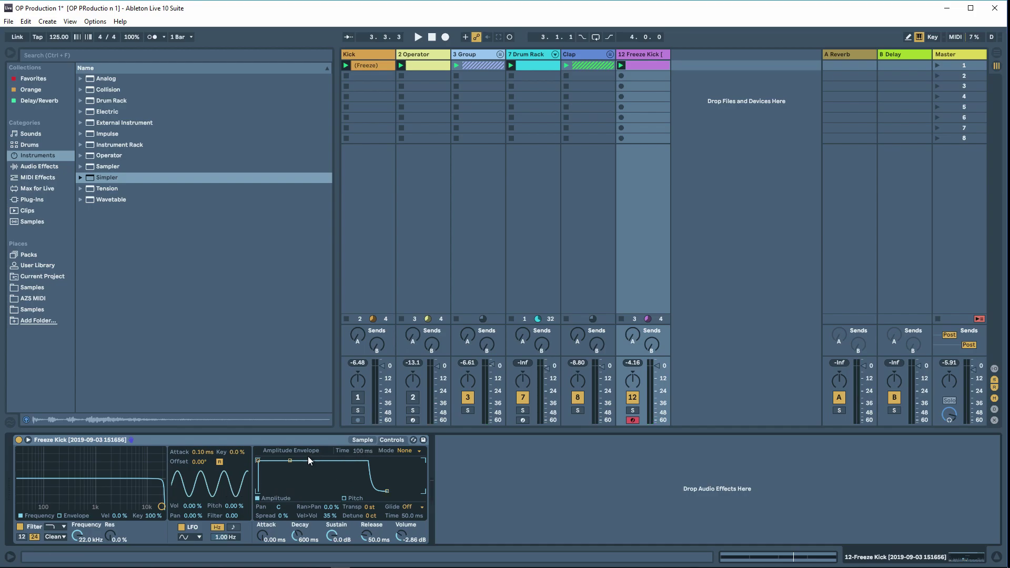
click(344, 499)
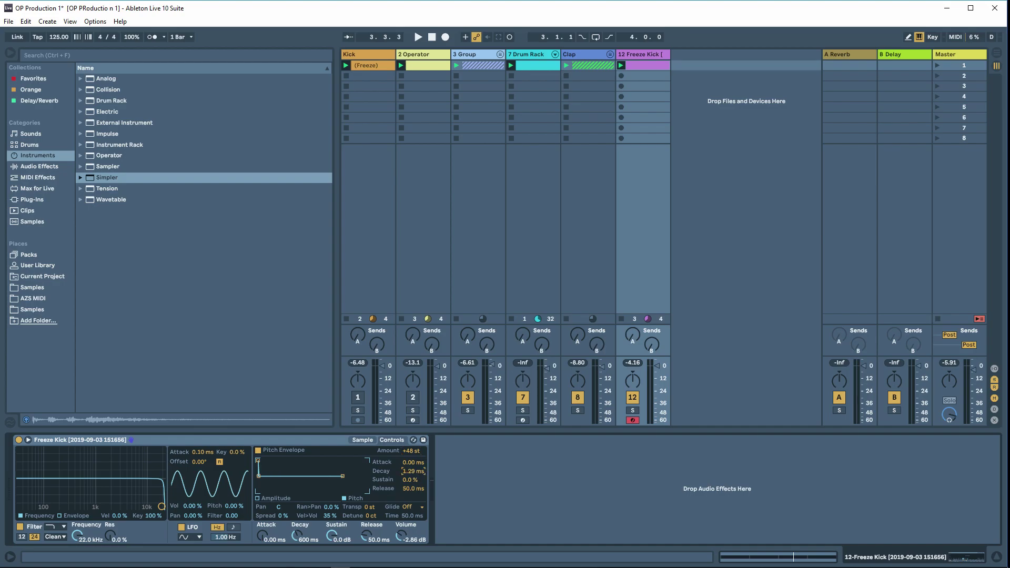
key(space)
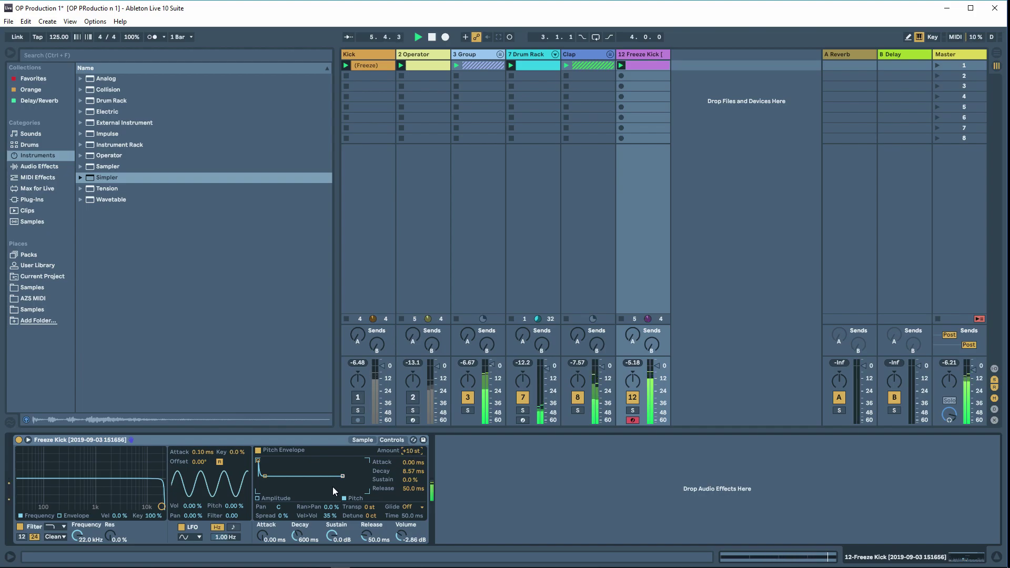
Set the Simpler amplitude envelope to -inf dB sustain and 1.67 s decay during playback, keeping the full cropped sample length.
click(363, 440)
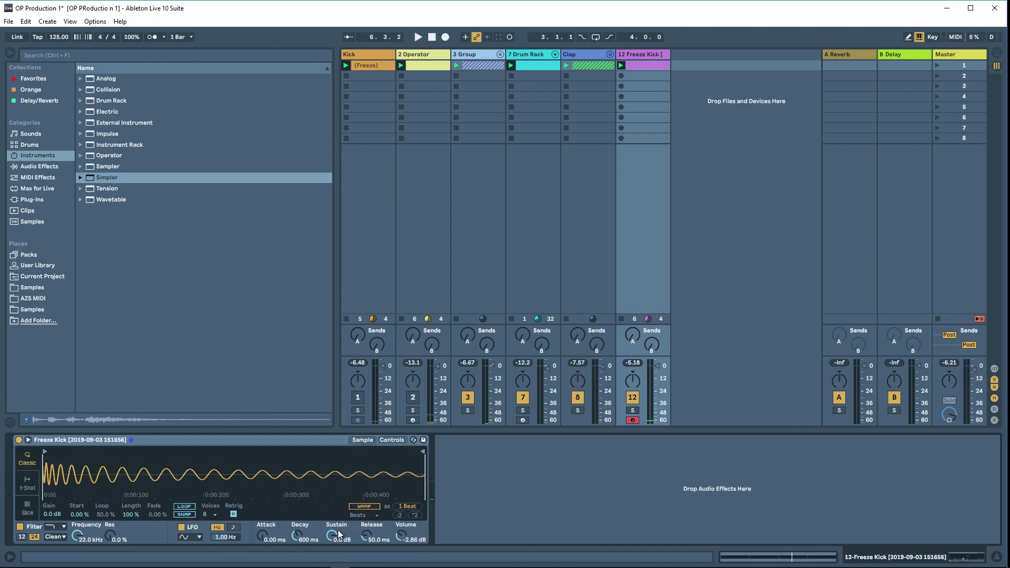
key(space)
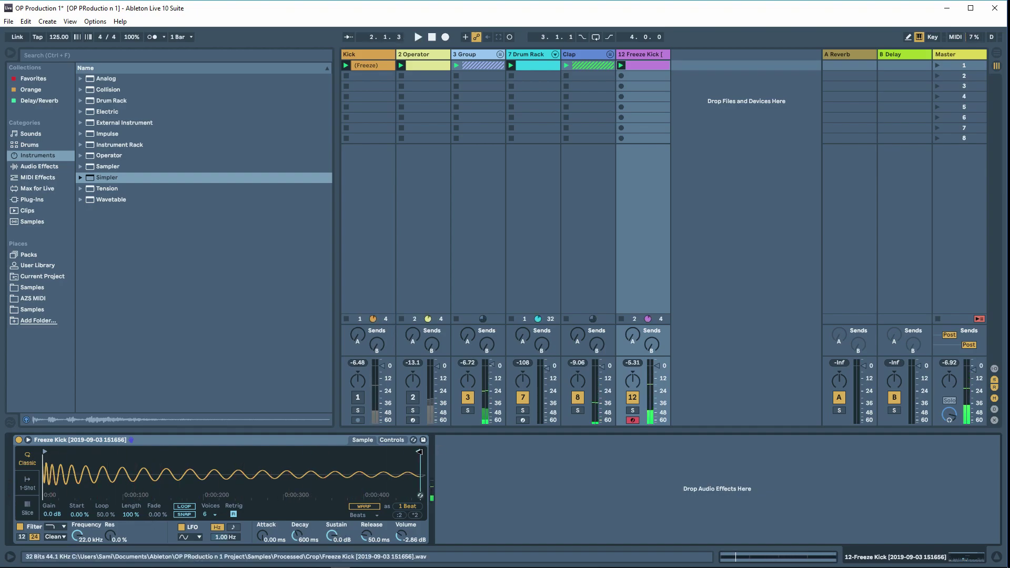
key(space)
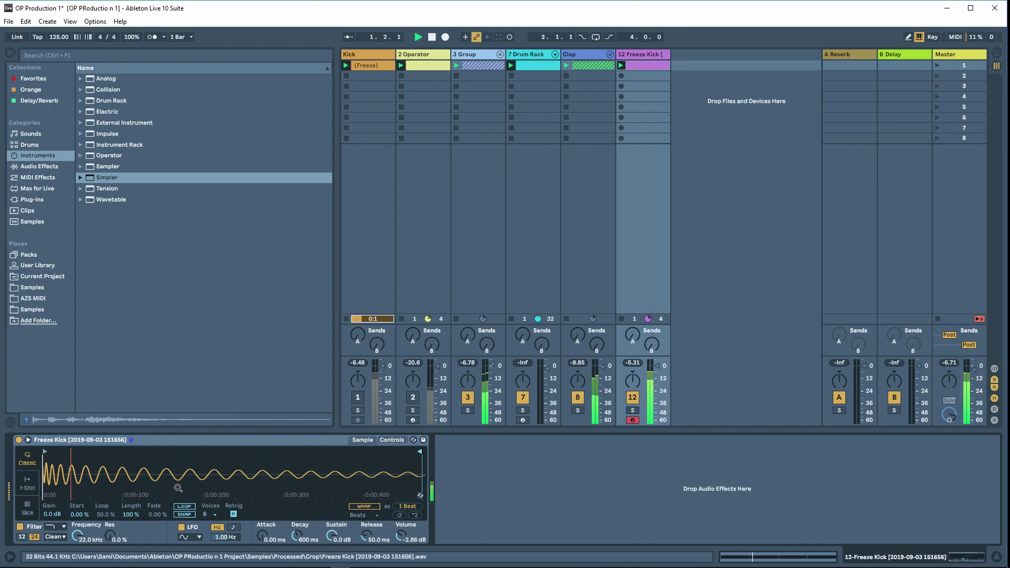
mouse_move(420, 454)
mouse_down()
mouse_move(345, 454)
mouse_move(423, 454)
mouse_up()
mouse_move(333, 536)
mouse_down()
mouse_move(333, 558)
mouse_move(306, 522)
mouse_up()
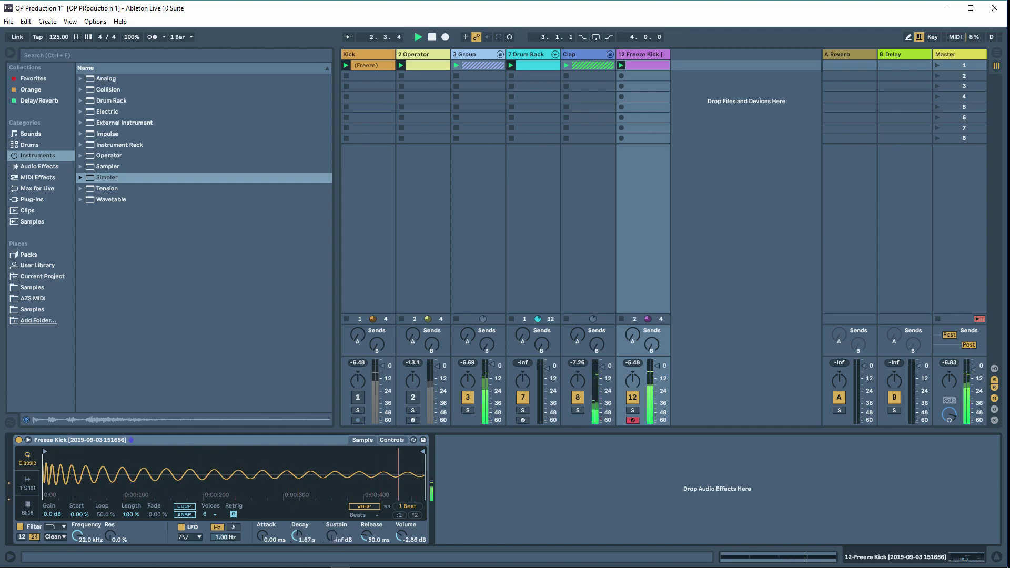
Refine the Simpler pitch envelope to +14 st amount and 2.57 ms decay, comparing it on and off during playback.
click(392, 441)
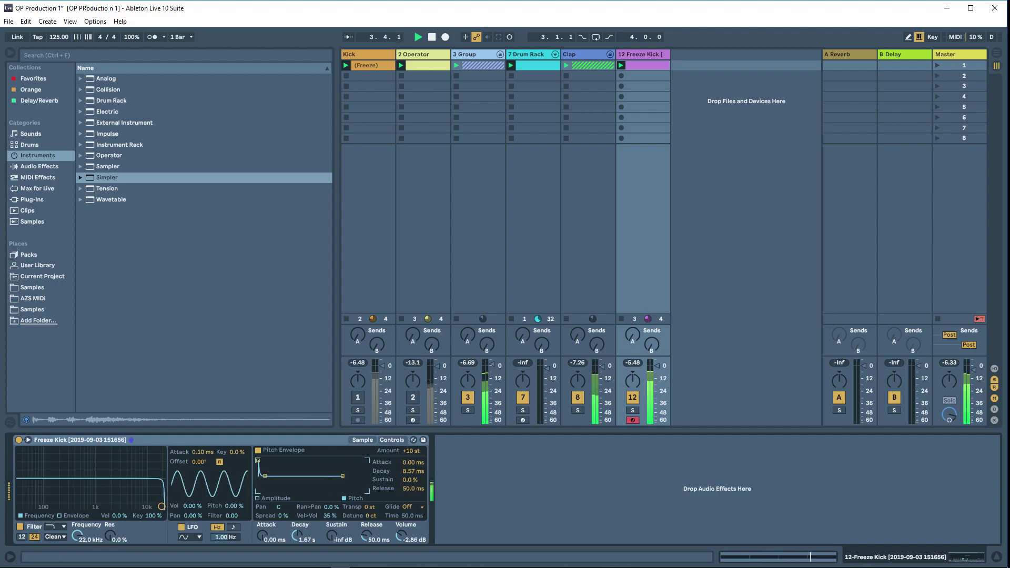
drag(412, 451, 412, 444)
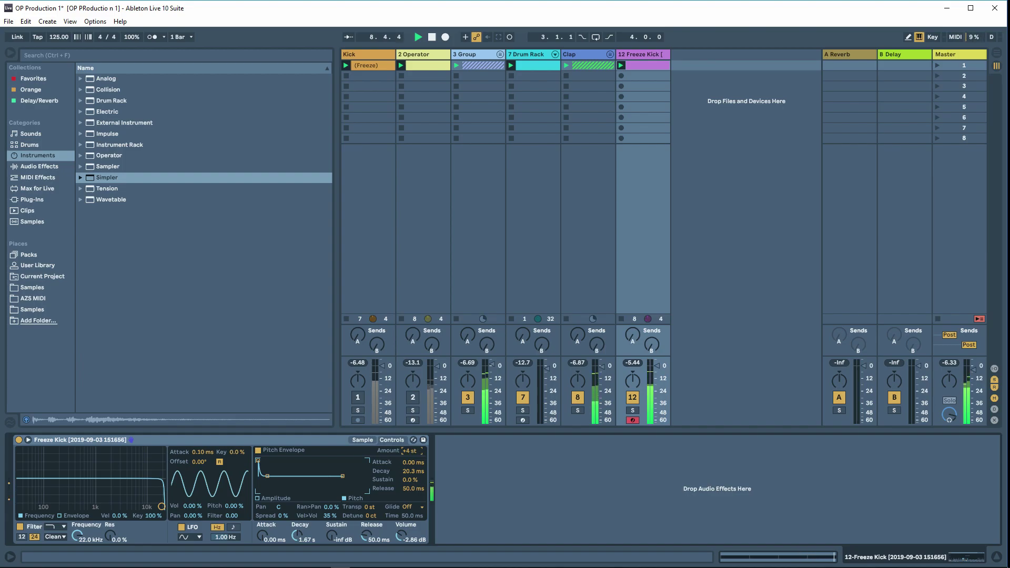
click(258, 451)
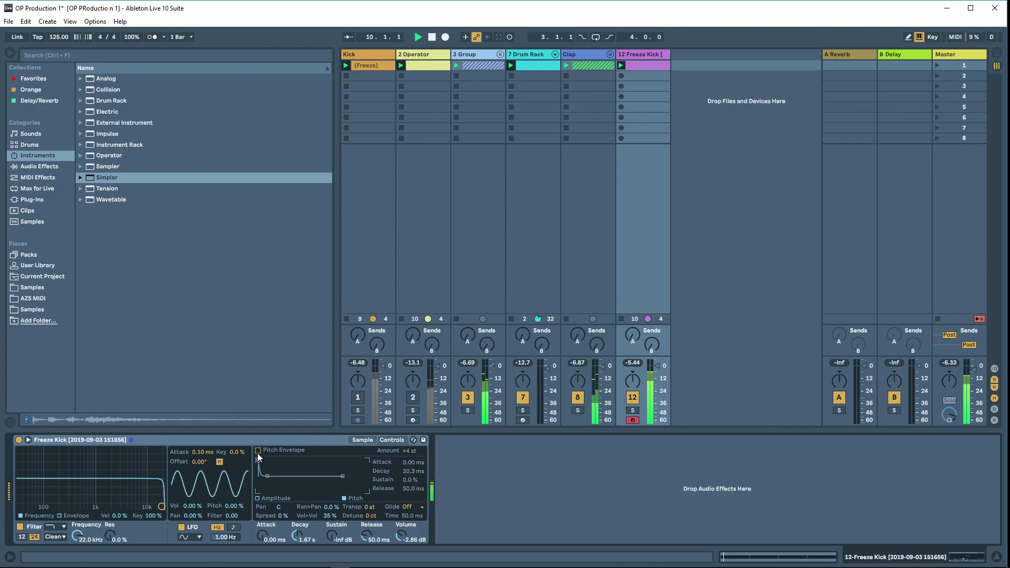
click(258, 451)
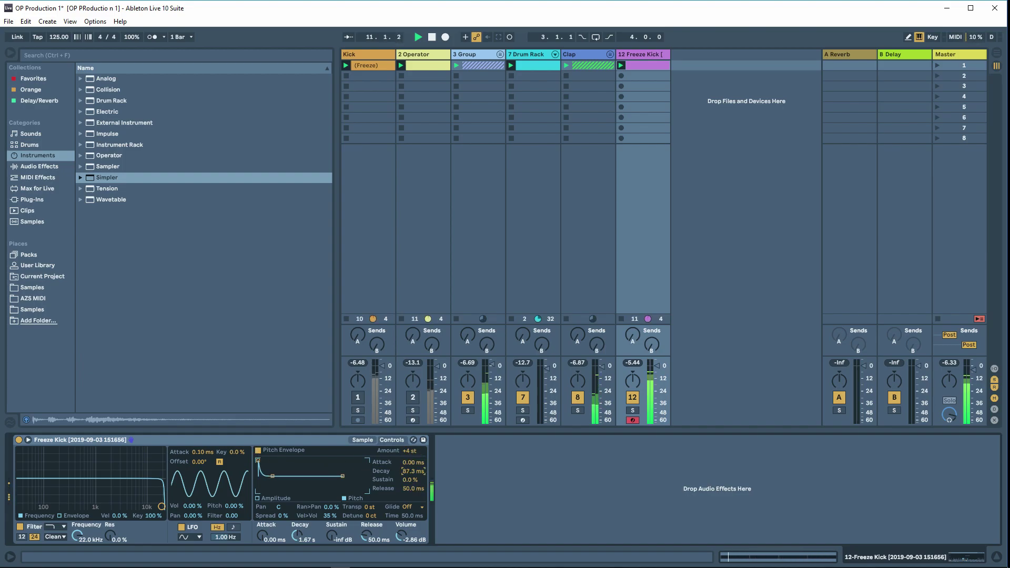
drag(413, 472, 412, 442)
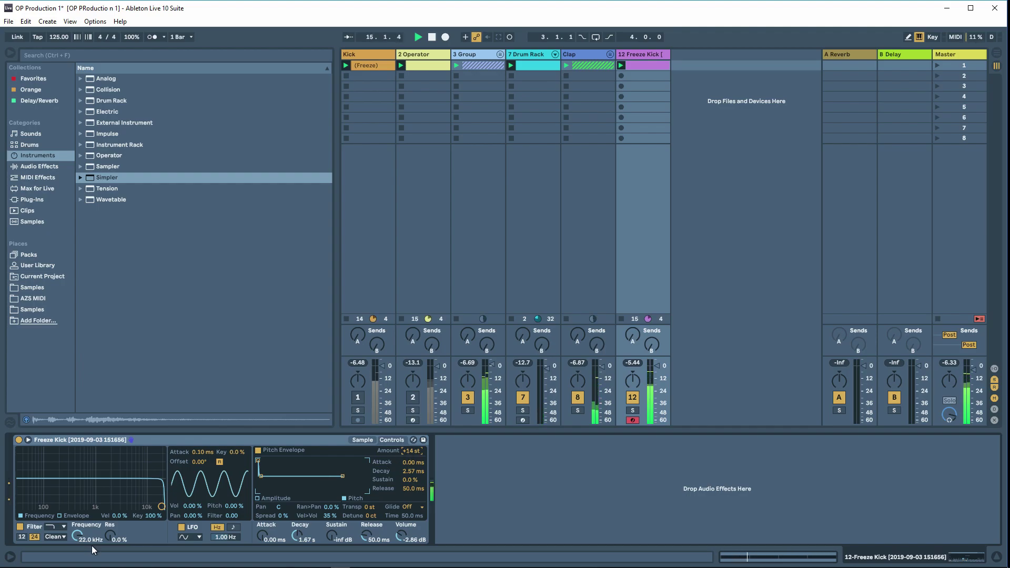
Turn off the Simpler filter and solo the Freeze Kick track, comparing the sound with and without the pitch envelope.
click(20, 527)
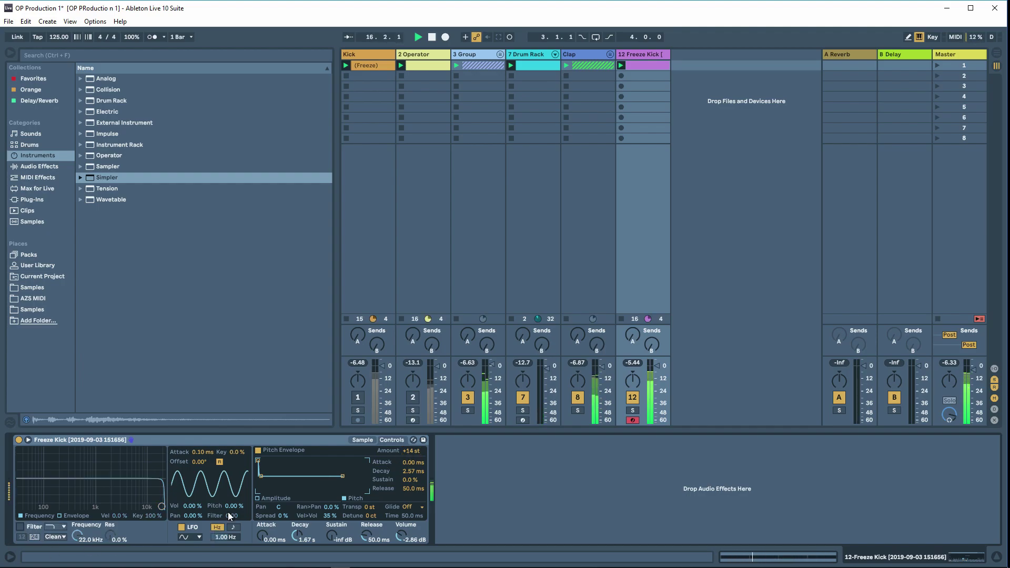
click(258, 451)
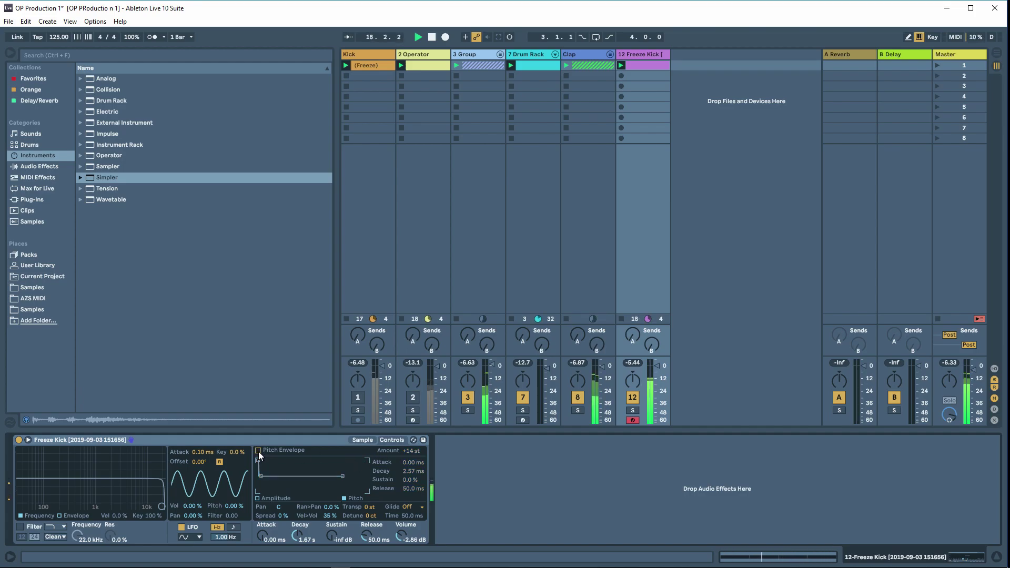
click(258, 451)
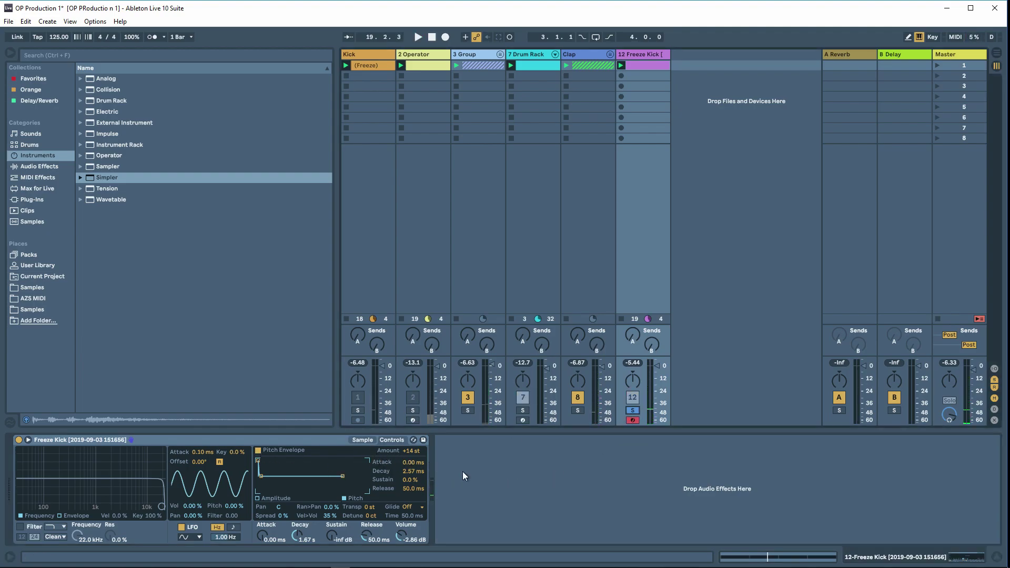
key(space)
click(259, 451)
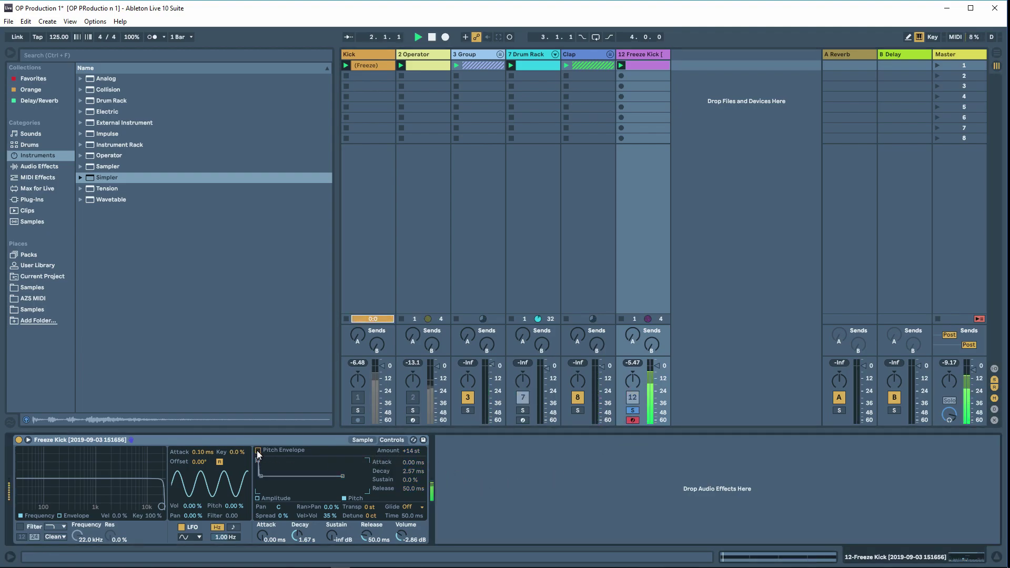
click(258, 451)
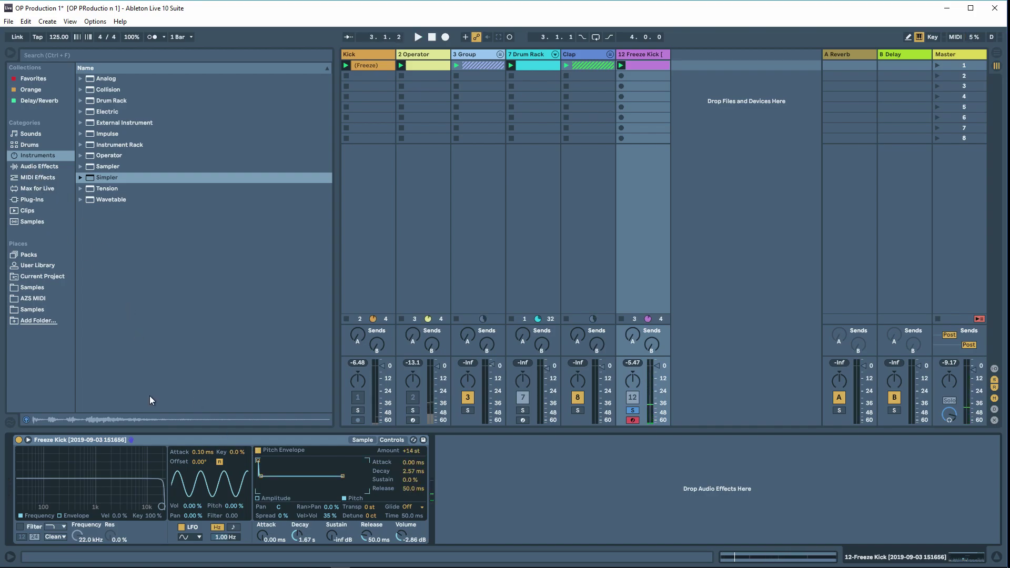
Add EQ Eight after the Simpler with band 1 as a low cut and band 3 boosted 3.10 dB at 95.8 Hz.
click(46, 166)
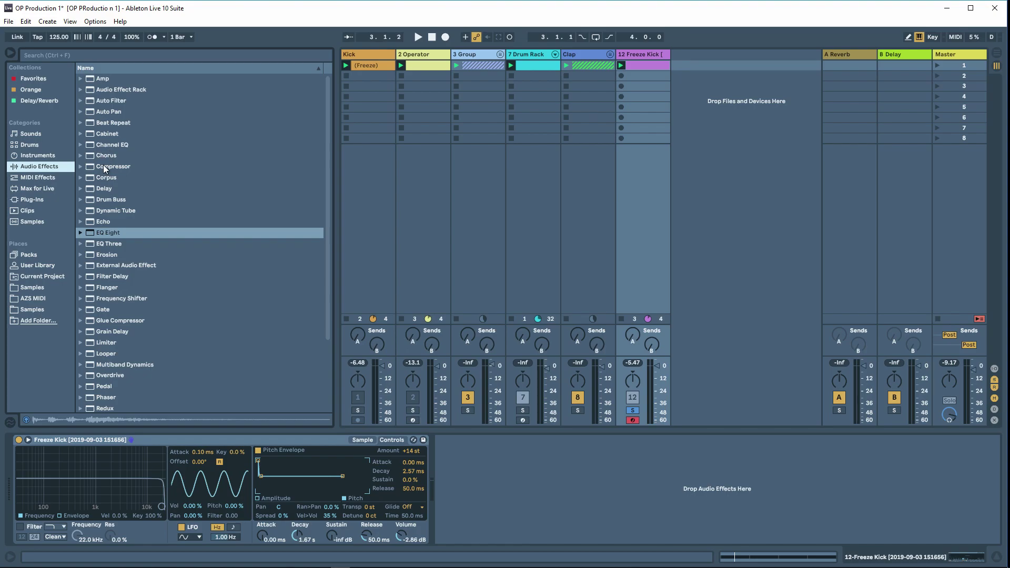
drag(108, 233, 531, 476)
click(478, 530)
click(468, 482)
key(space)
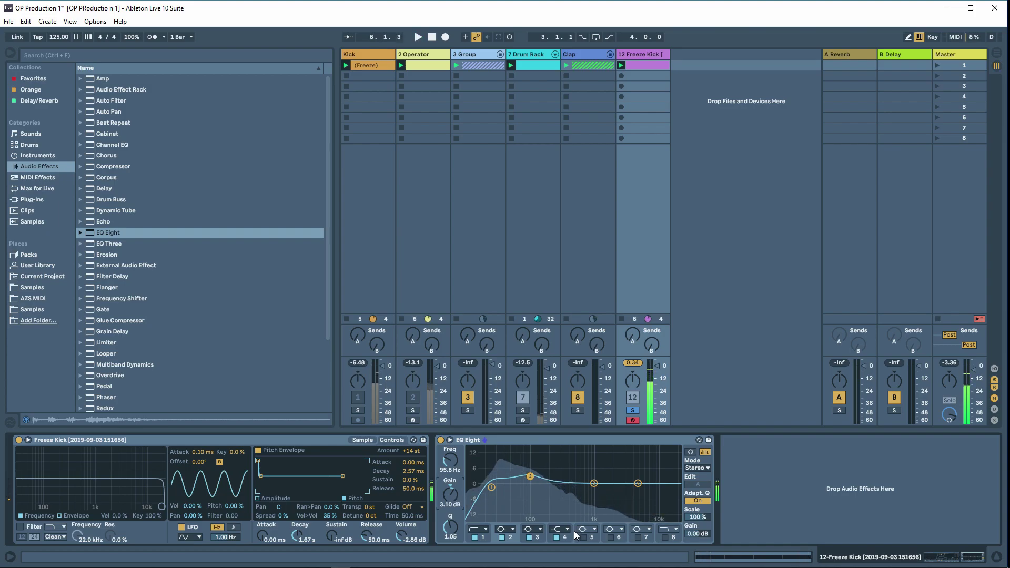
Enable EQ Eight band 5 with a 1.90 dB boost at 2.76 kHz and Q 1.14, and turn on oversampling.
click(584, 536)
drag(532, 483, 609, 480)
key(space)
right_click(584, 439)
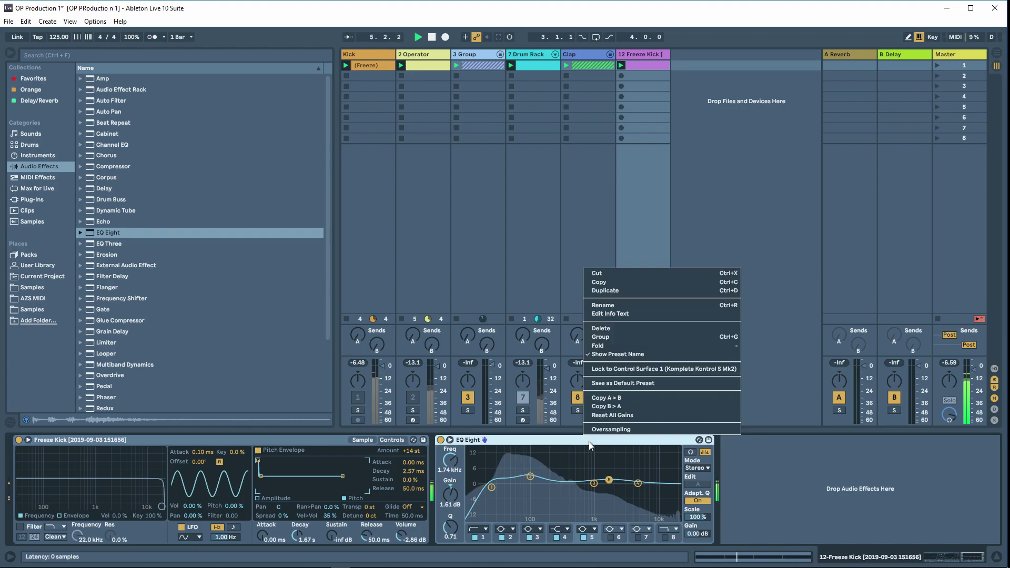
click(612, 430)
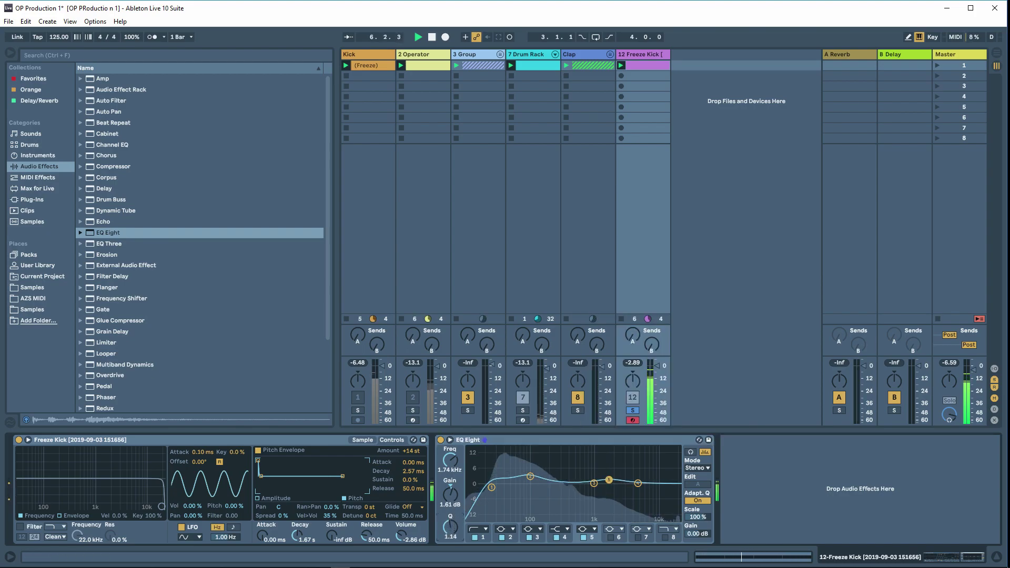
drag(610, 472, 615, 479)
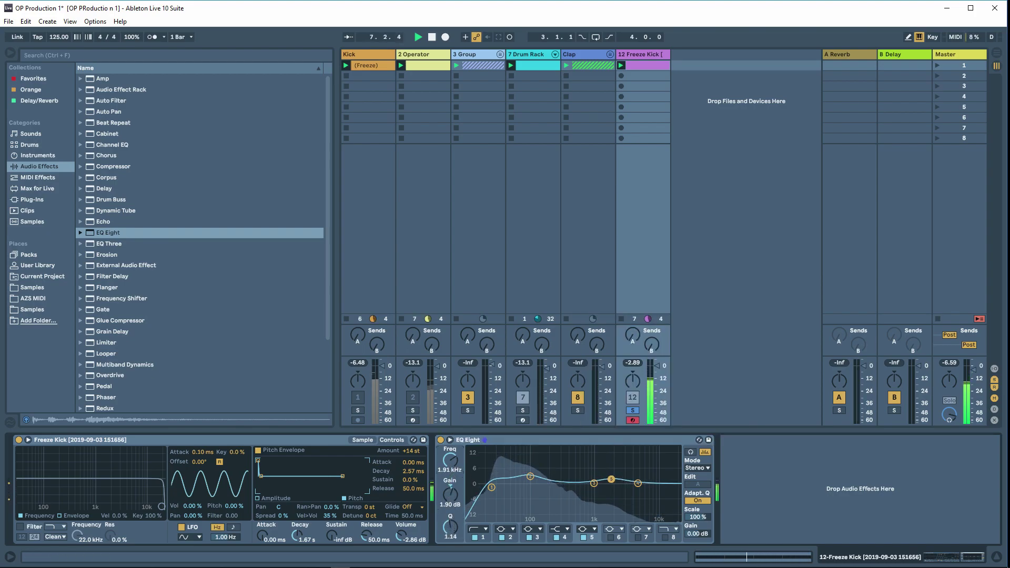
drag(453, 461, 453, 457)
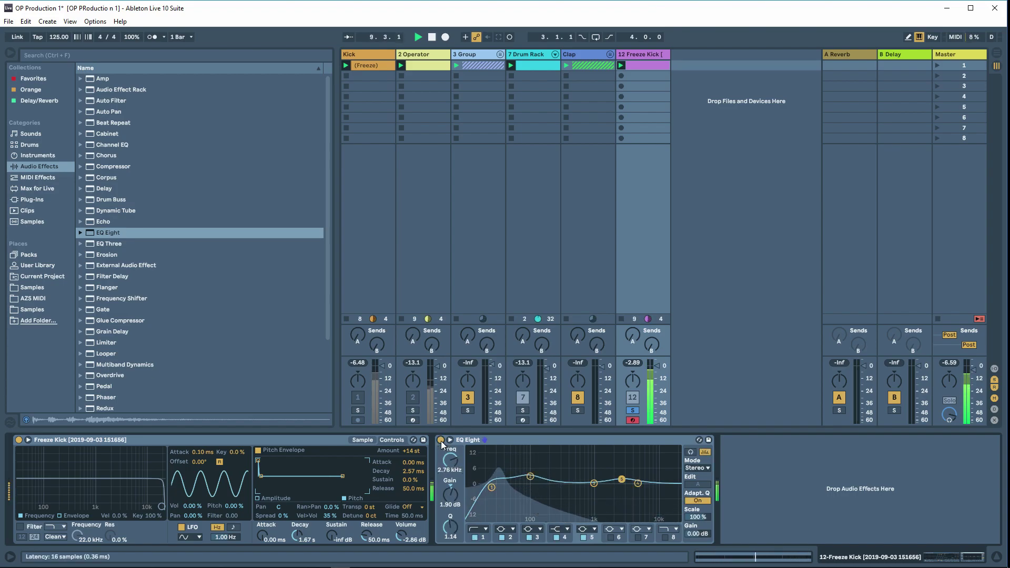
Unsolo the Freeze Kick track, audition the full mix with the Operator track on and off, and save the set.
click(633, 411)
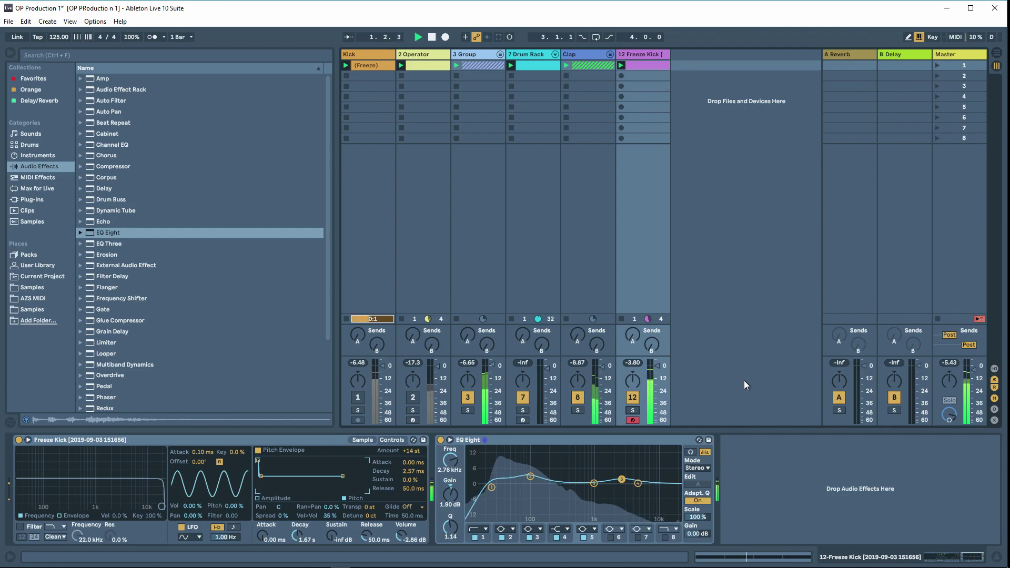
click(413, 398)
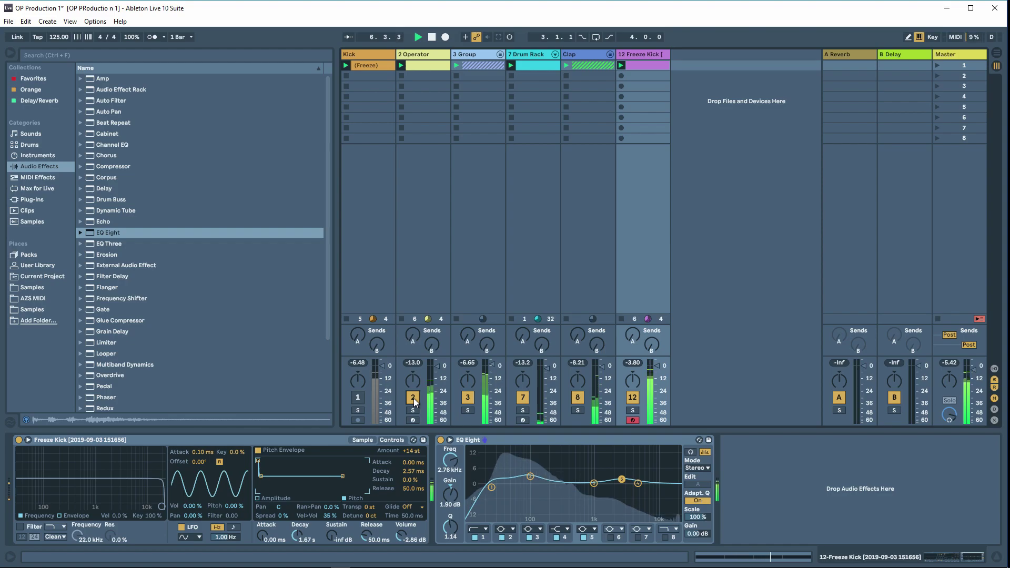
click(414, 398)
key(space)
key(ctrl+s)
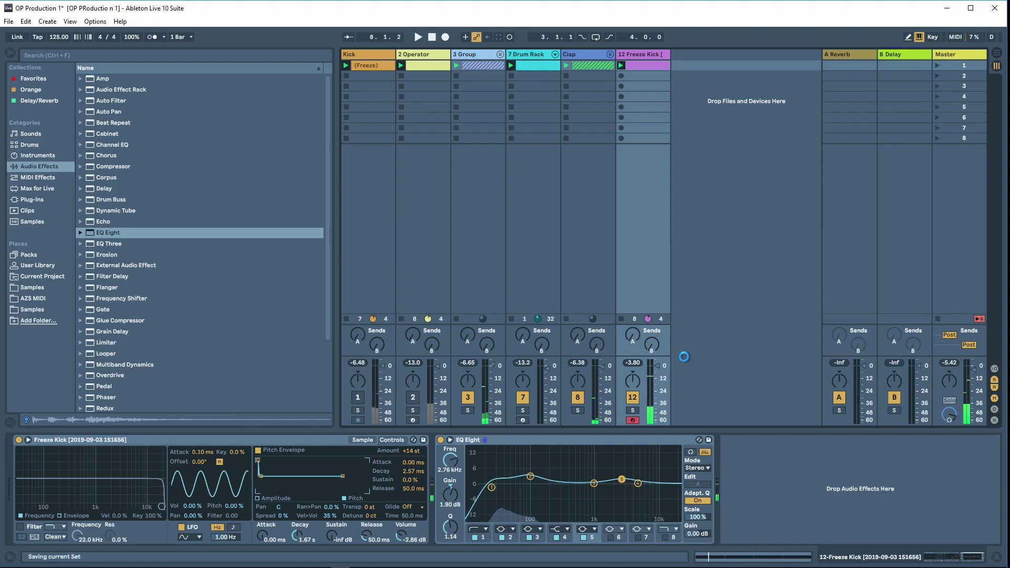
Move the Freeze Kick track directly after the frozen Kick track and shrink the Kick track to its minimum width.
drag(636, 55, 364, 55)
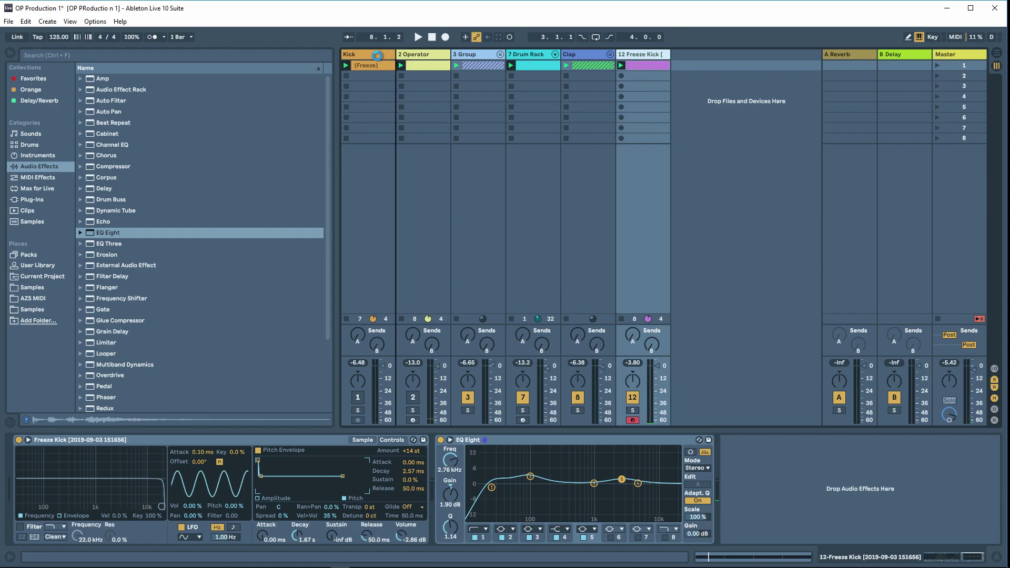
click(365, 55)
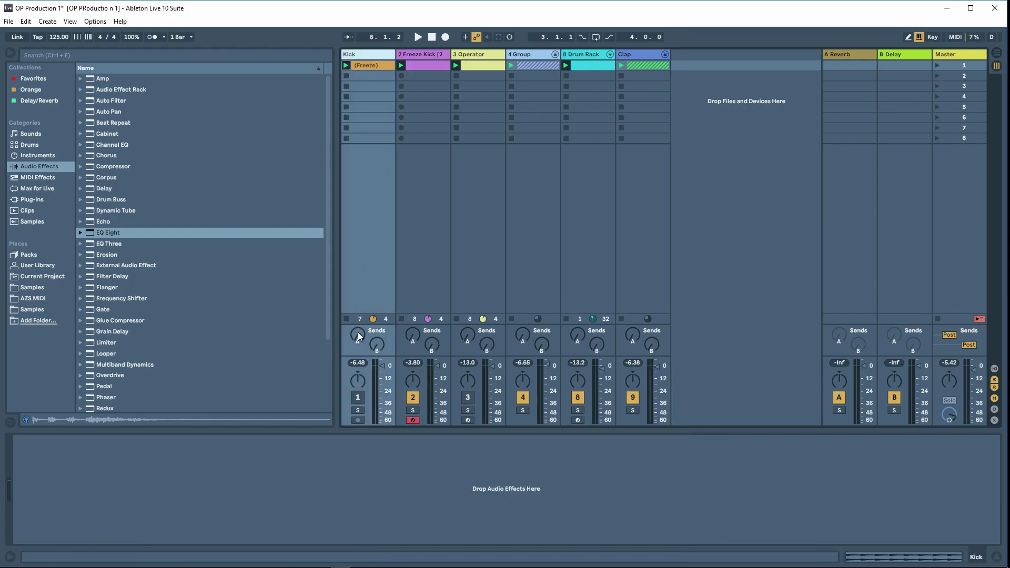
right_click(369, 54)
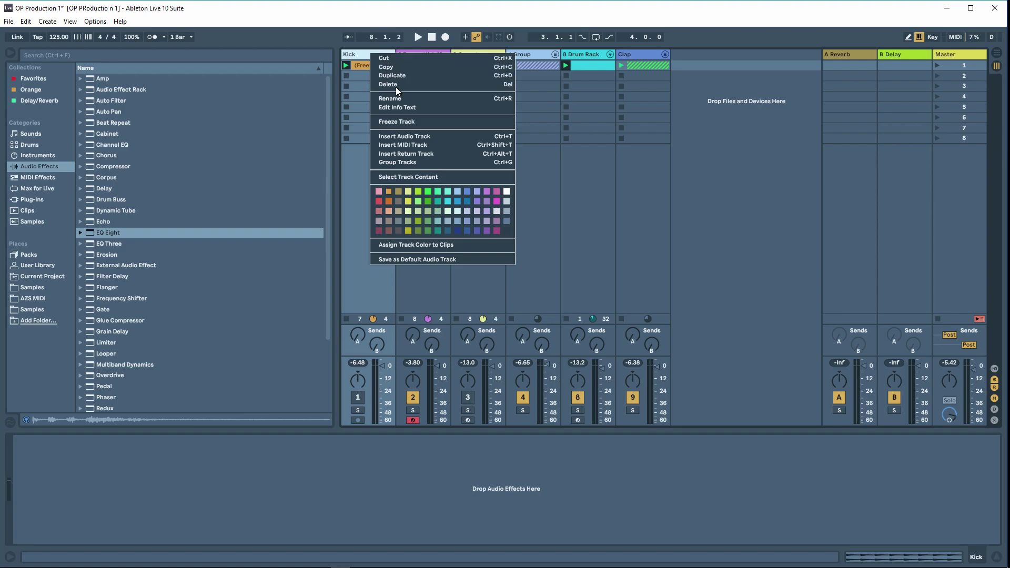
click(355, 54)
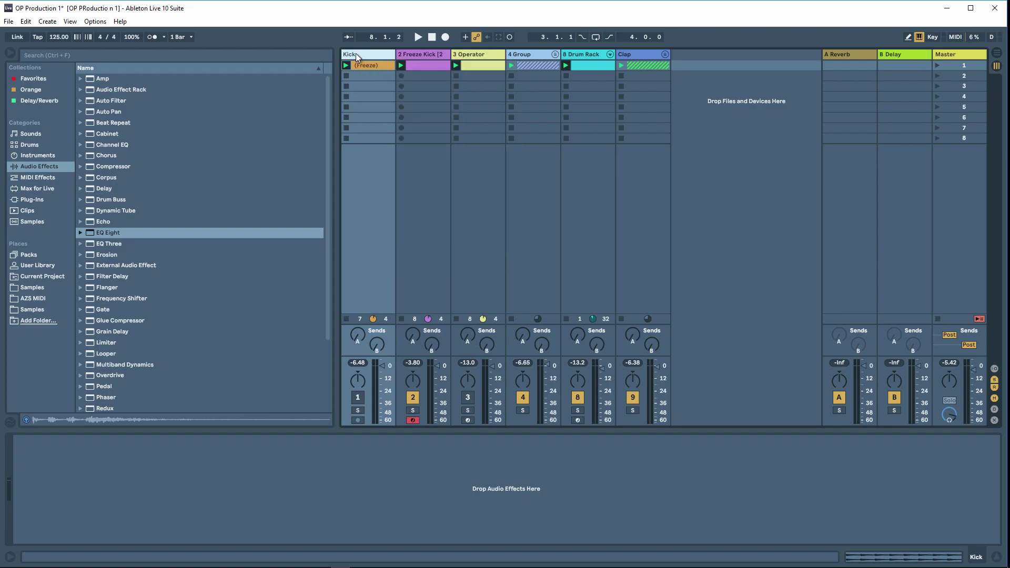
drag(395, 54, 352, 54)
Select the Freeze Kick track, play the reordered mix briefly, and save the set.
click(351, 54)
key(space)
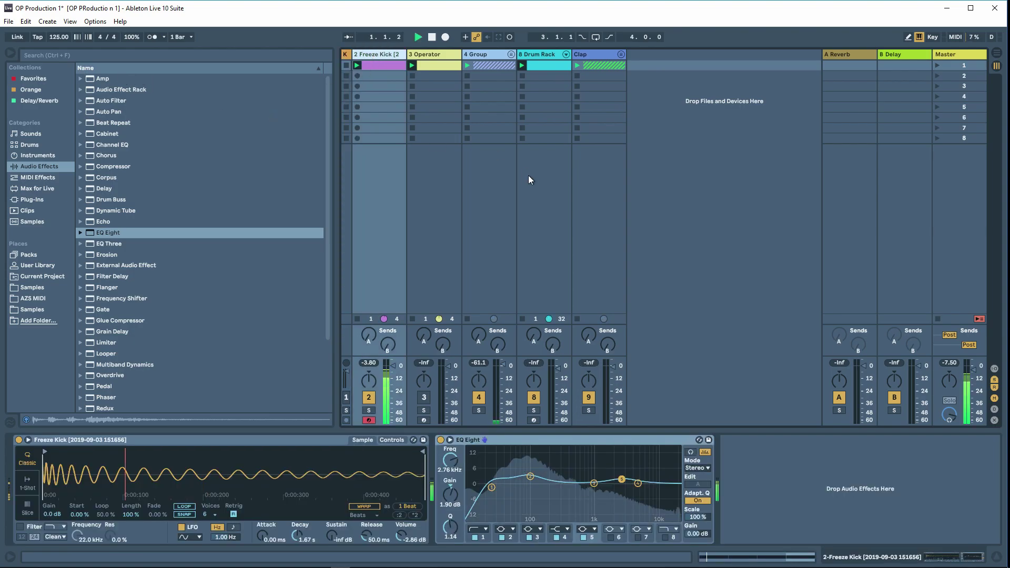
key(space)
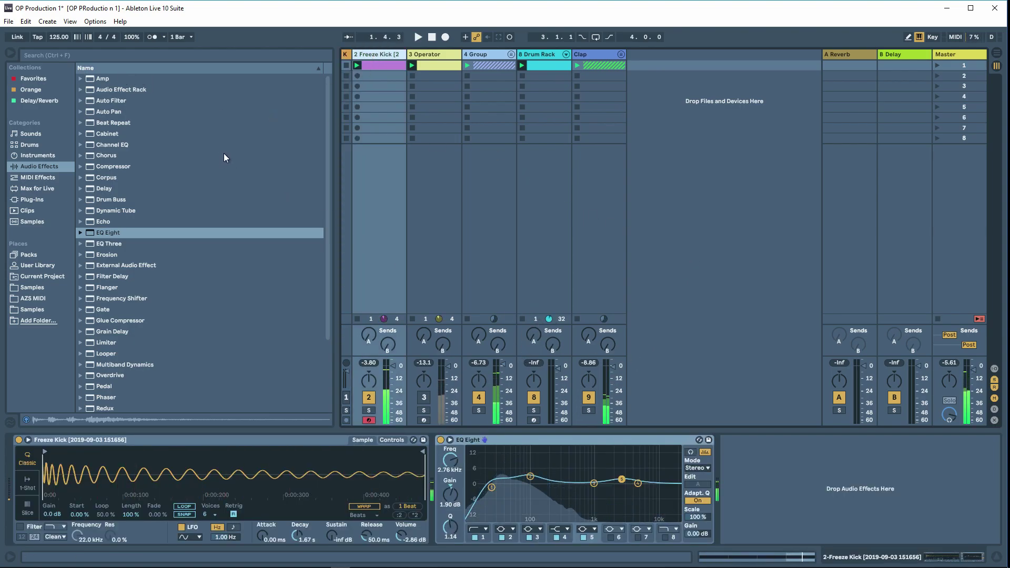
key(ctrl+s)
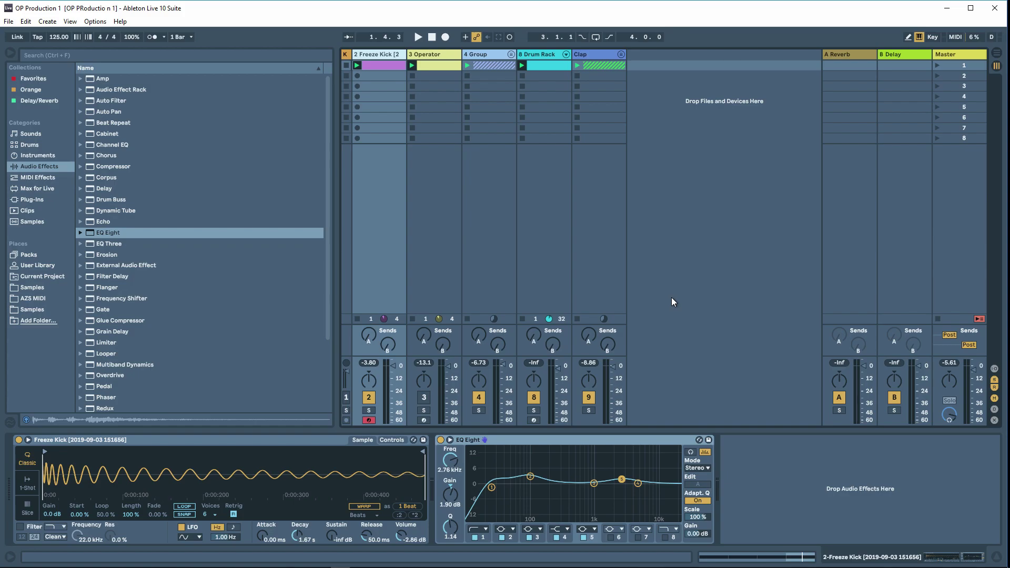
Unfold the 4 Group track to view its drum tracks, fold it again, and save the set.
click(512, 54)
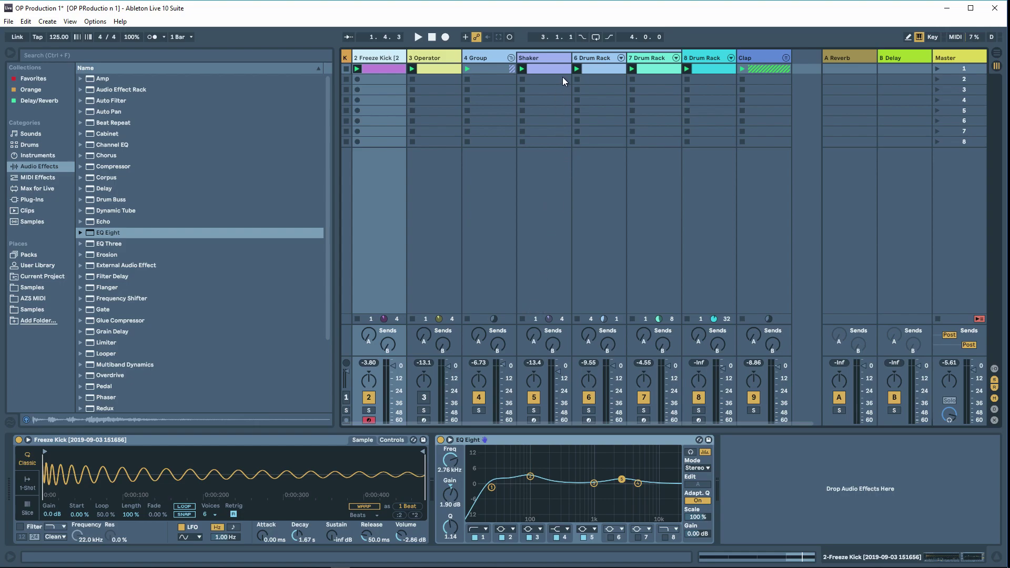
click(510, 55)
click(656, 136)
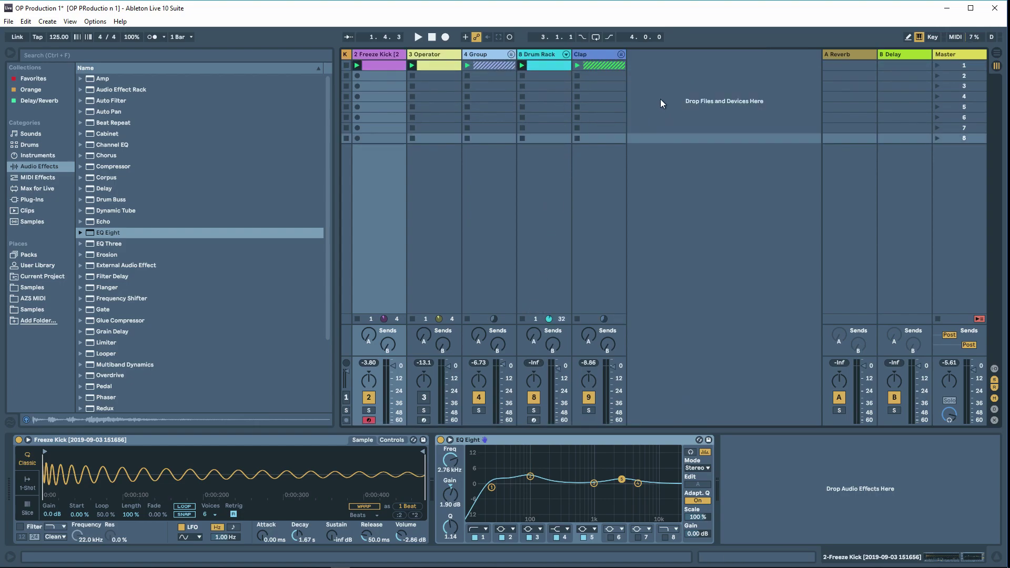
click(653, 65)
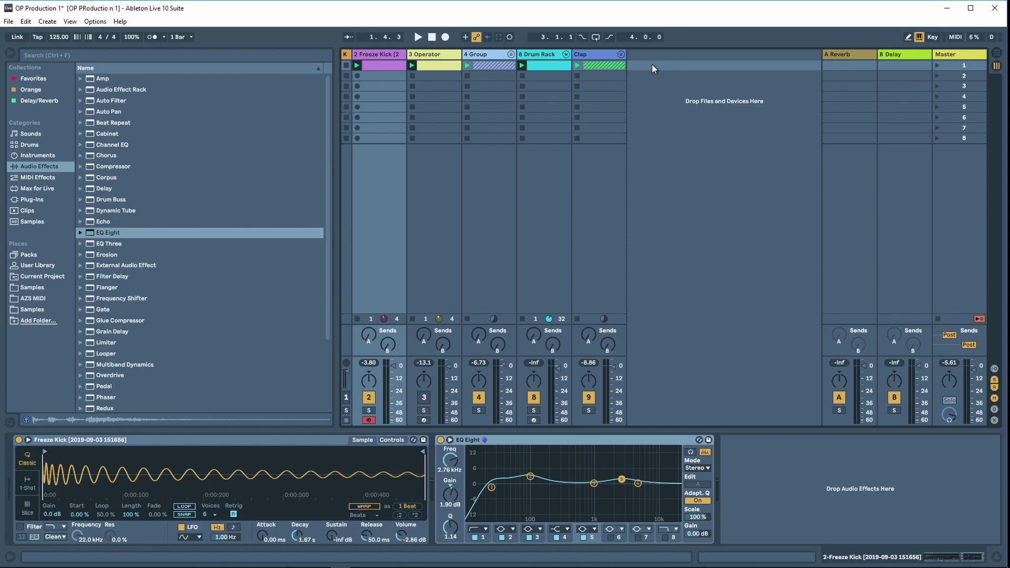
key(ctrl+s)
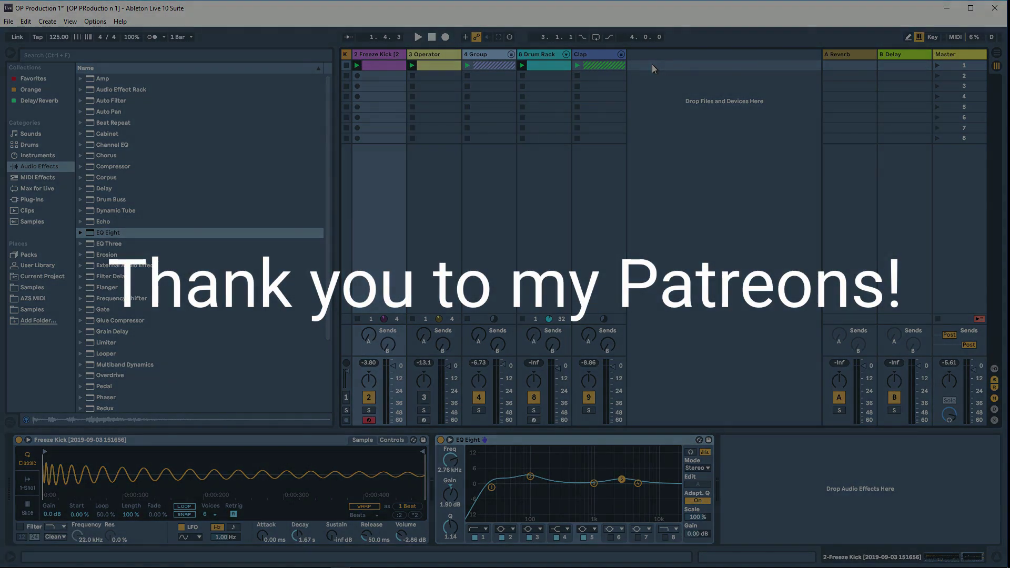